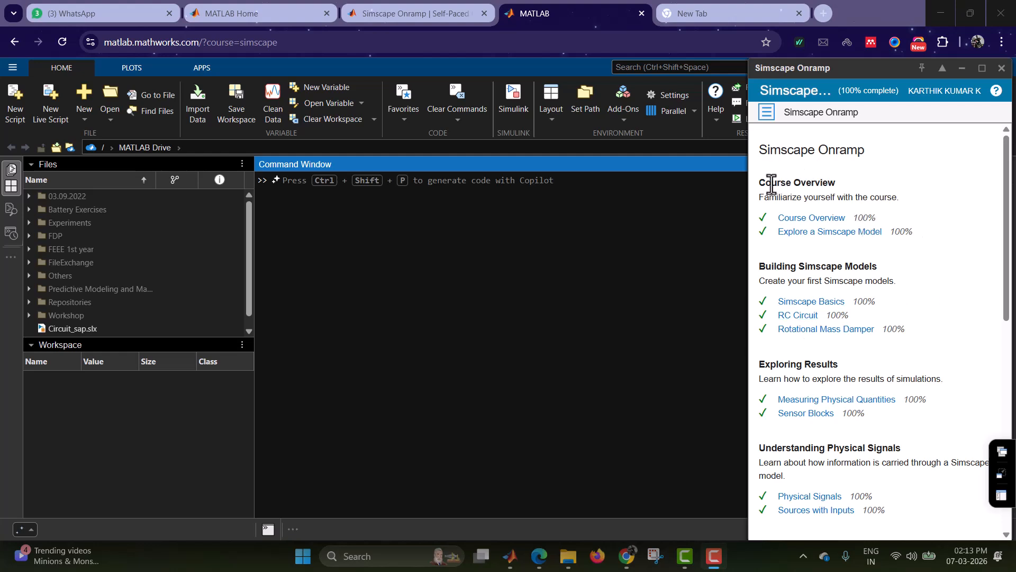
Step: Open the Measuring Physical Quantities lesson from Exploring Results, with the course window maximized and the lesson video muted
left_click_drag(760, 184, 838, 191)
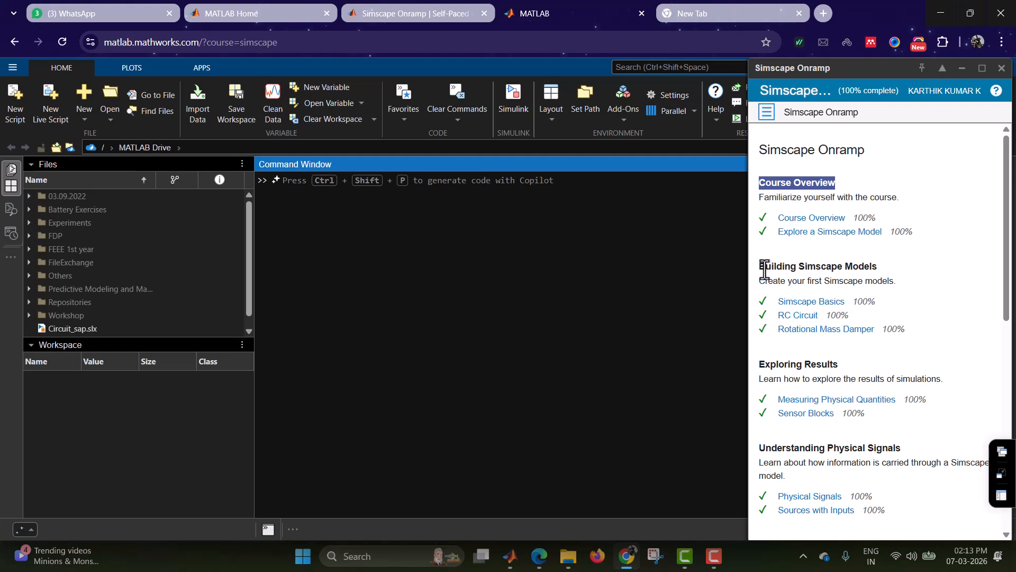
left_click_drag(759, 267, 881, 266)
left_click(870, 265)
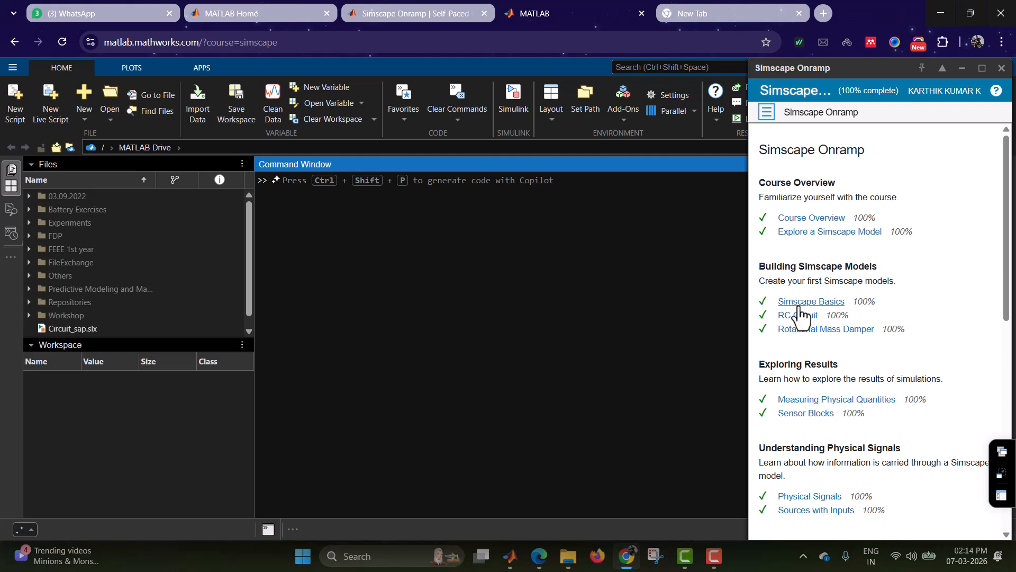
scroll(824, 343, "down", 2)
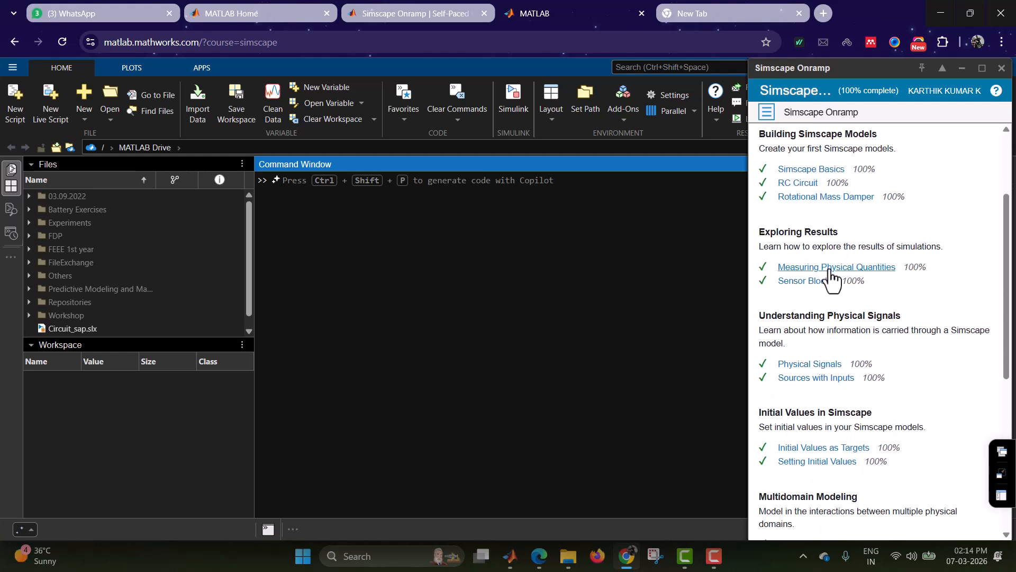
left_click_drag(758, 231, 837, 231)
left_click(831, 233)
left_click(820, 271)
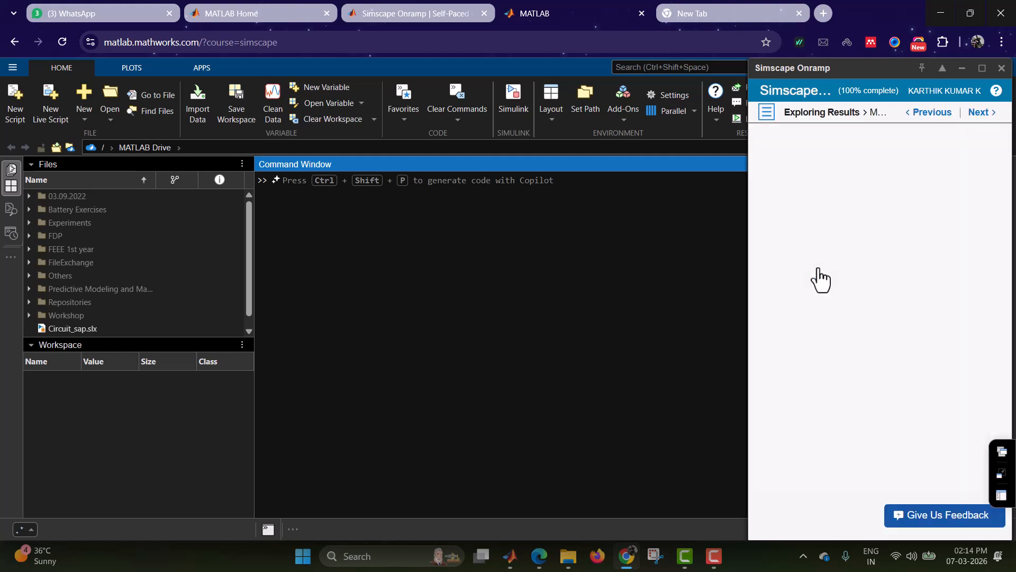
left_click(982, 67)
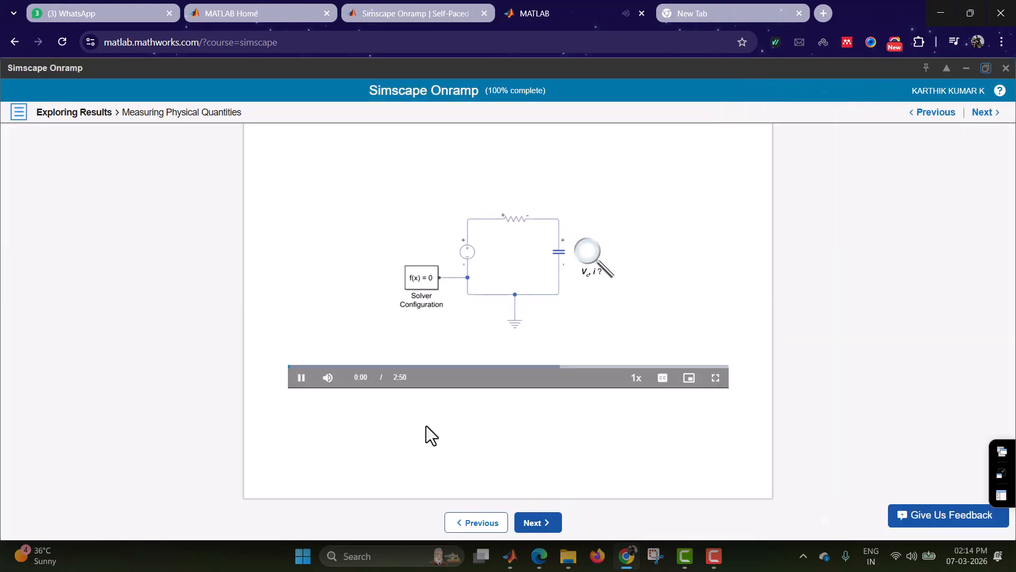
left_click(331, 380)
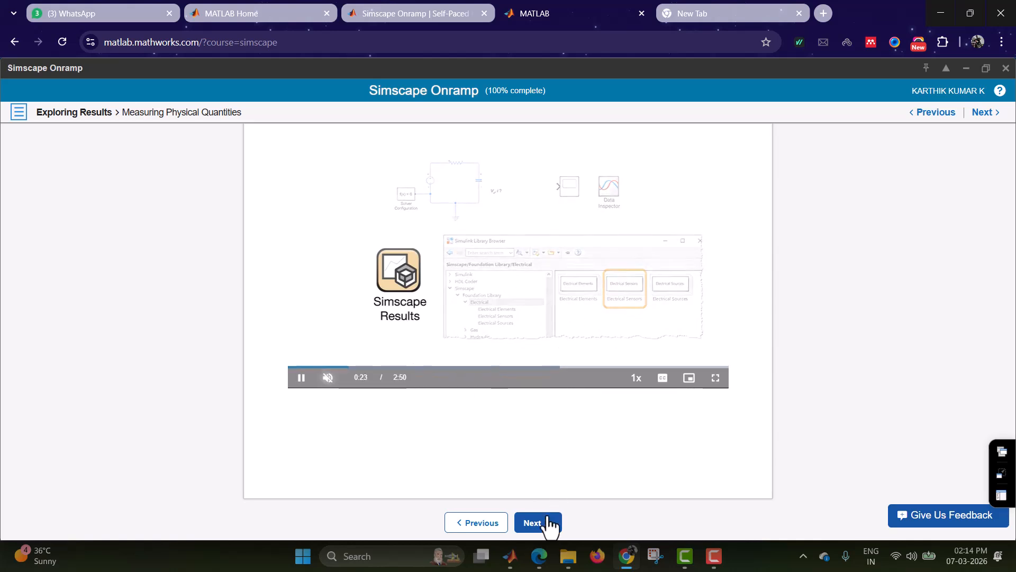
Step: Continue to the Across Variables activity and show its circuit model maximized and fitted to view
left_click(540, 522)
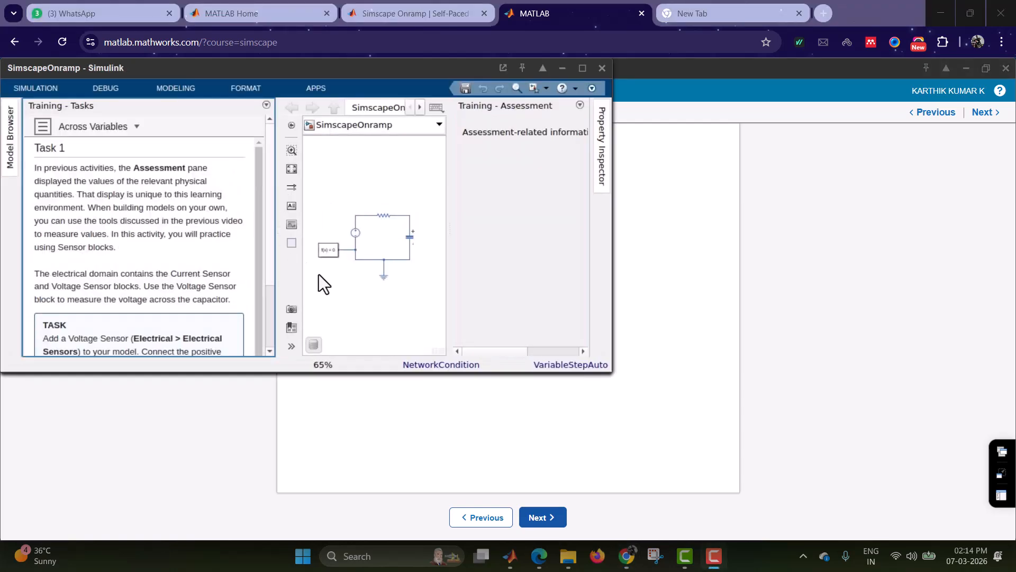
left_click(581, 70)
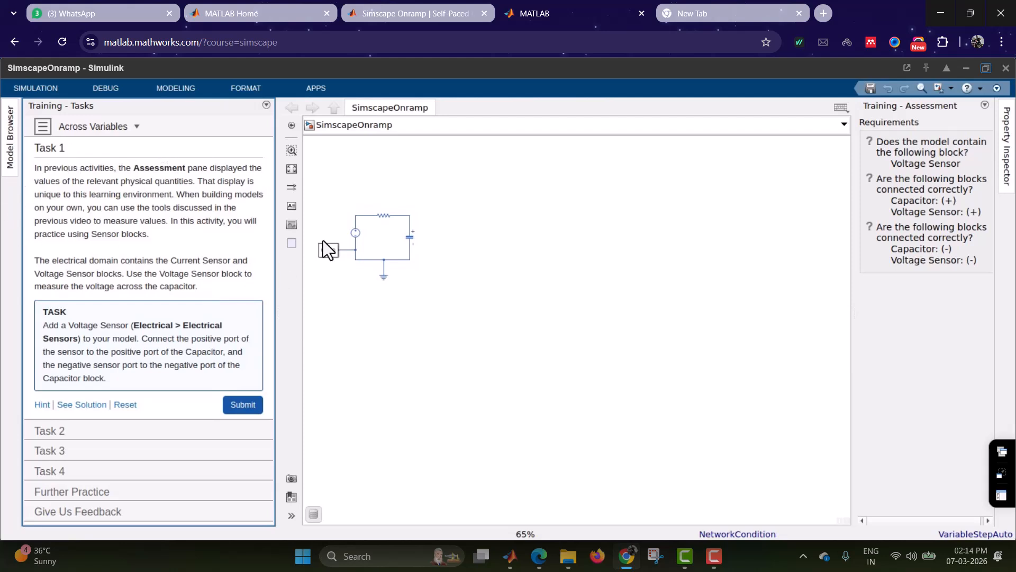
left_click(292, 168)
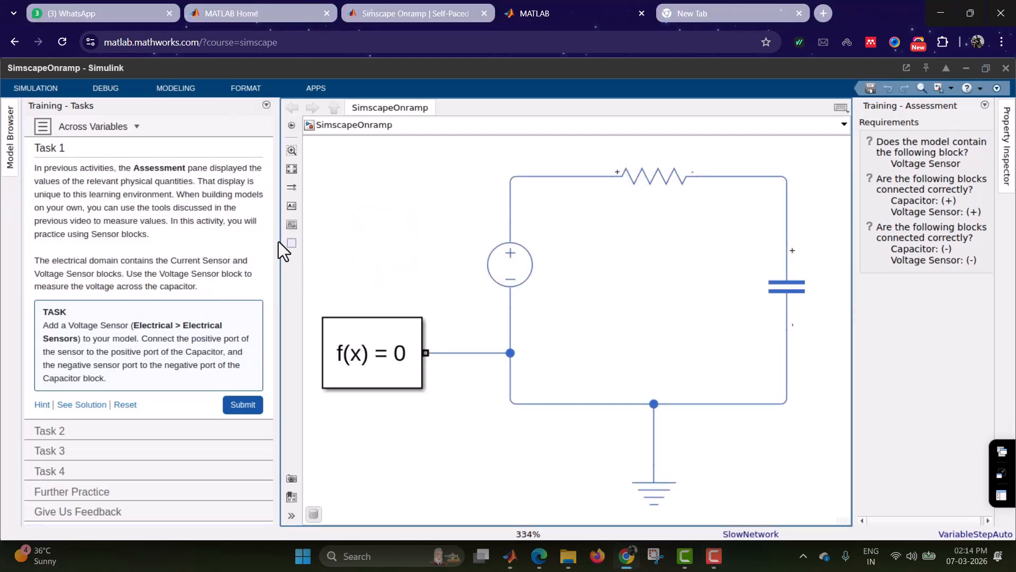
Step: Examine the Exploring Results course outline and the Task 1 instructions for adding a Voltage Sensor
left_click(46, 131)
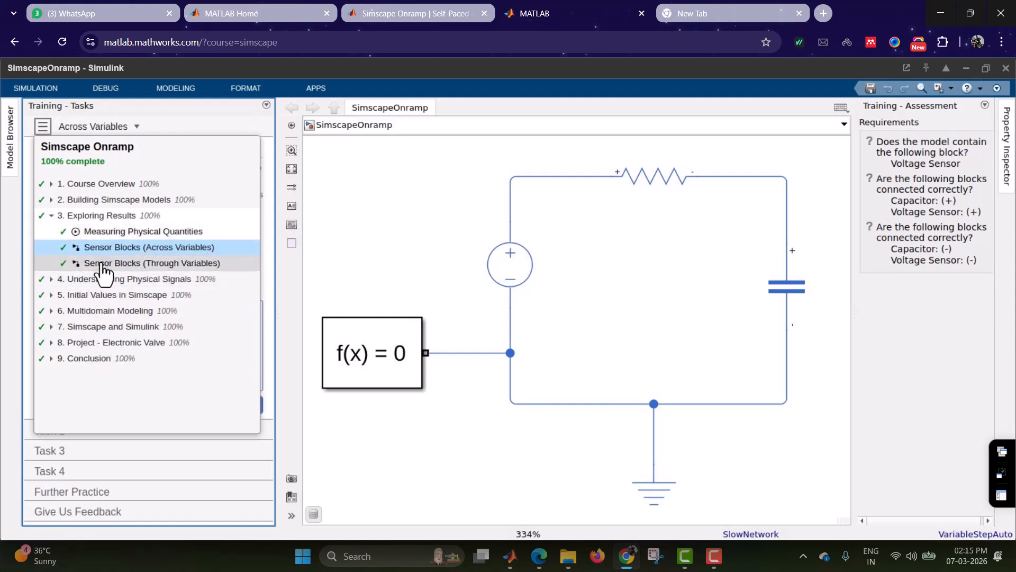
left_click(42, 130)
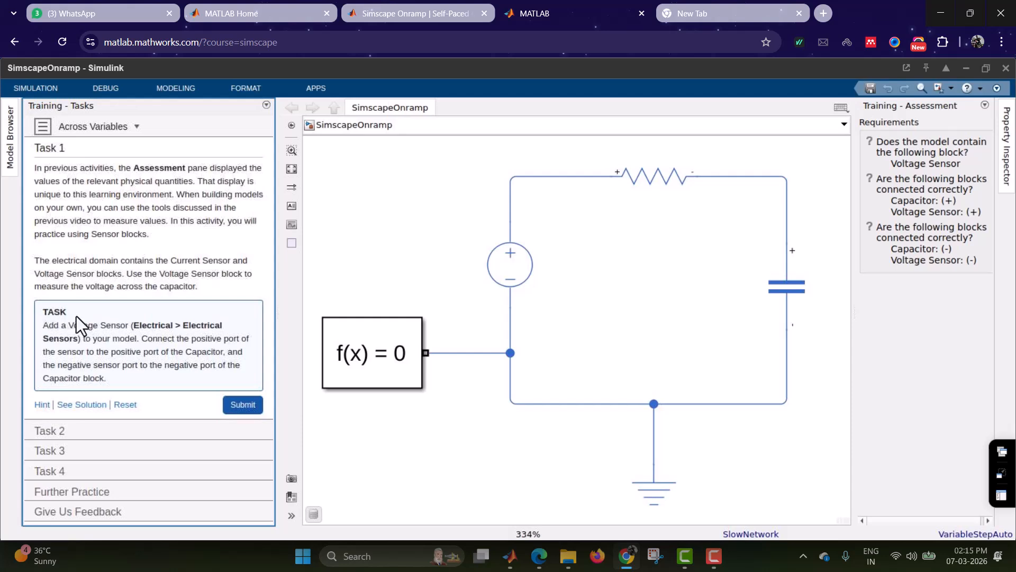
left_click_drag(43, 325, 128, 326)
left_click(129, 326)
left_click_drag(133, 325, 78, 338)
left_click(78, 338)
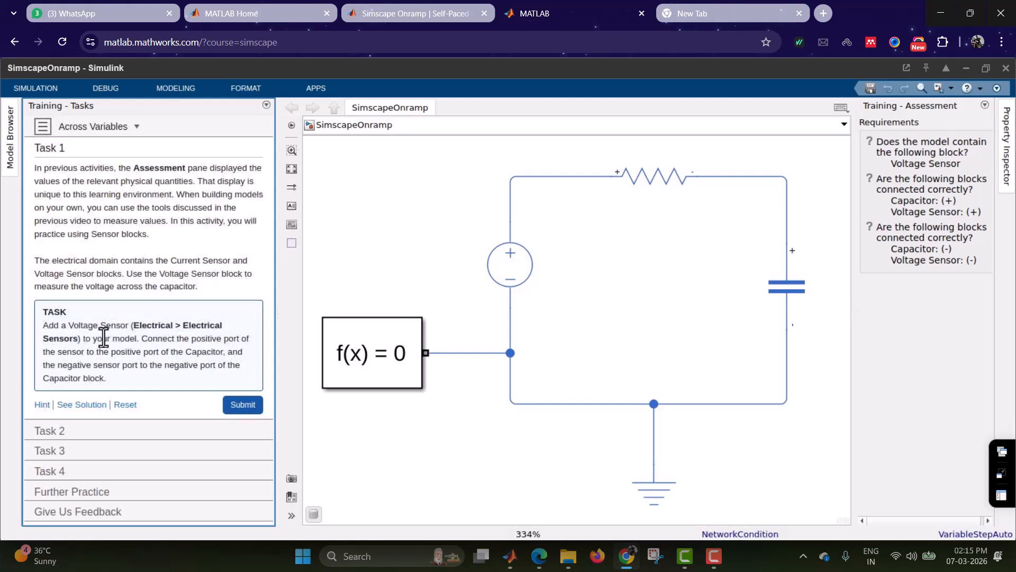
Step: Add a Voltage Sensor block from the Simscape Foundation Library to the model by searching for "voltage"
left_click(361, 201)
type("ltage")
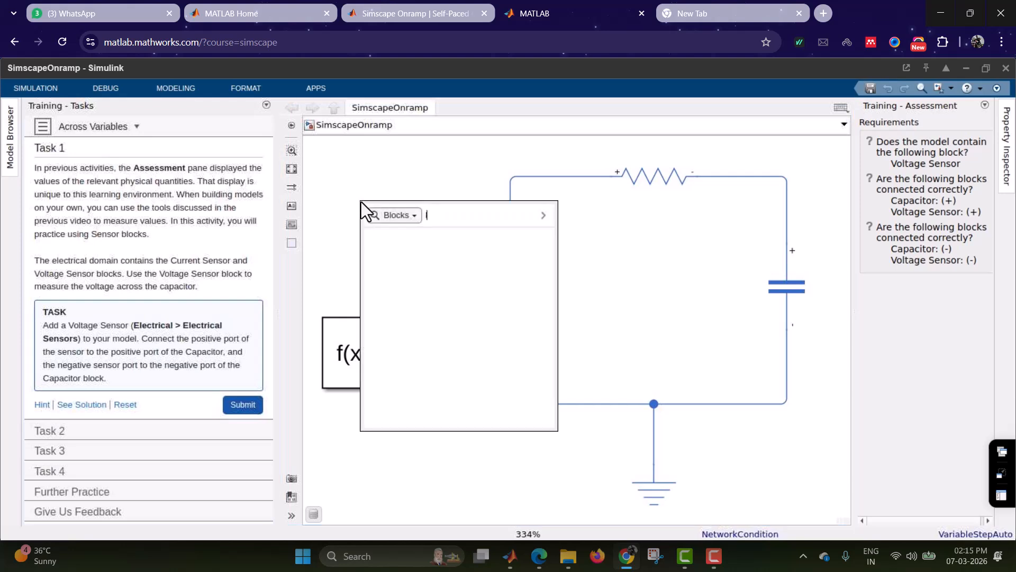
key("BackSpace")
key("BackSpace")
key("BackSpace")
key("BackSpace")
key("BackSpace")
type("v")
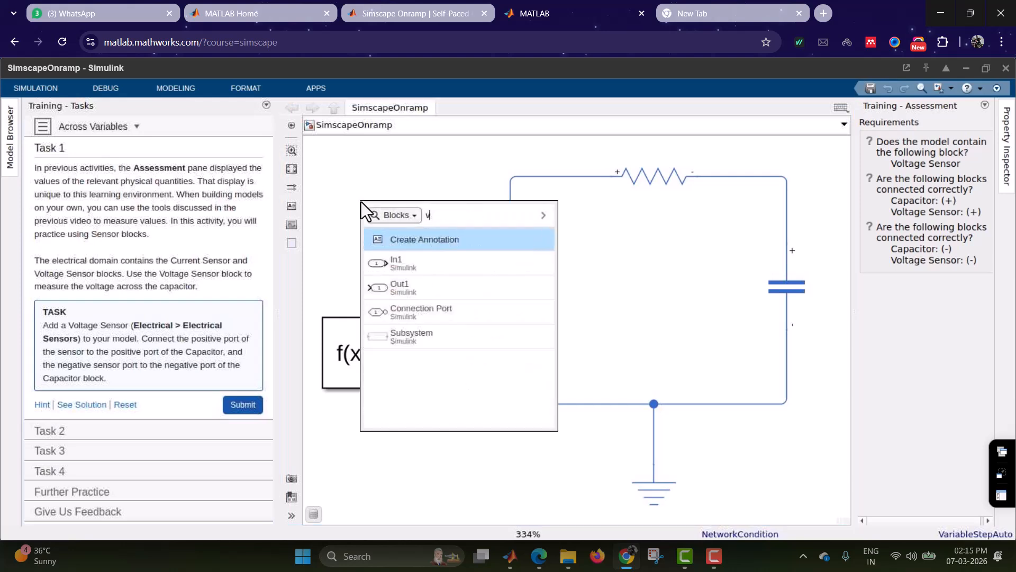
type("ol")
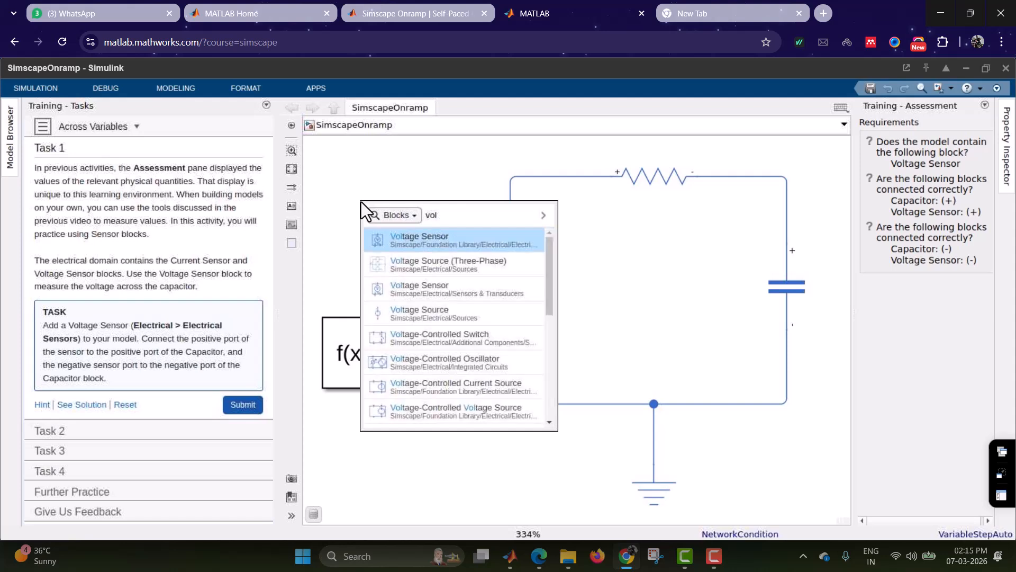
type("tage")
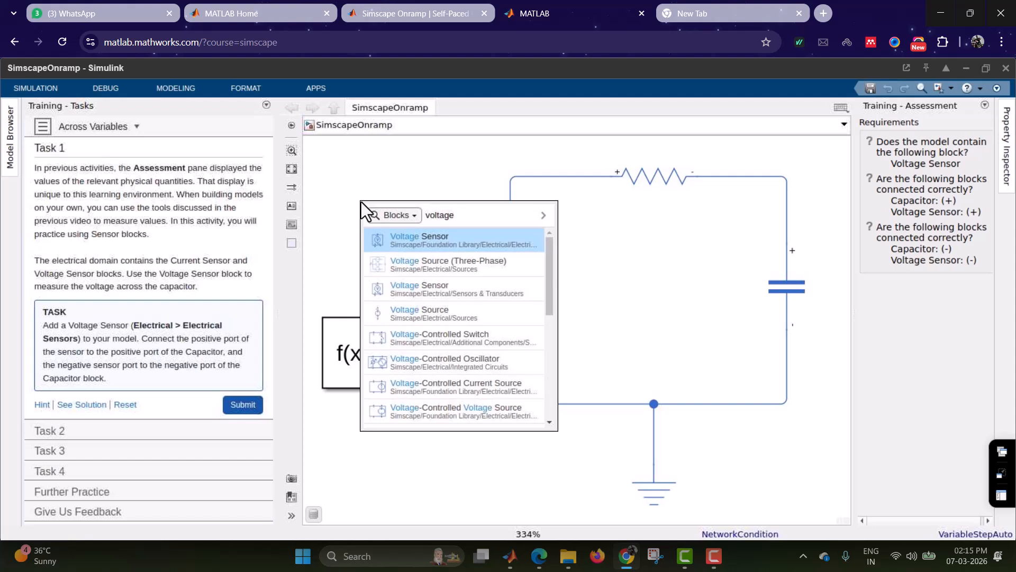
left_click(447, 246)
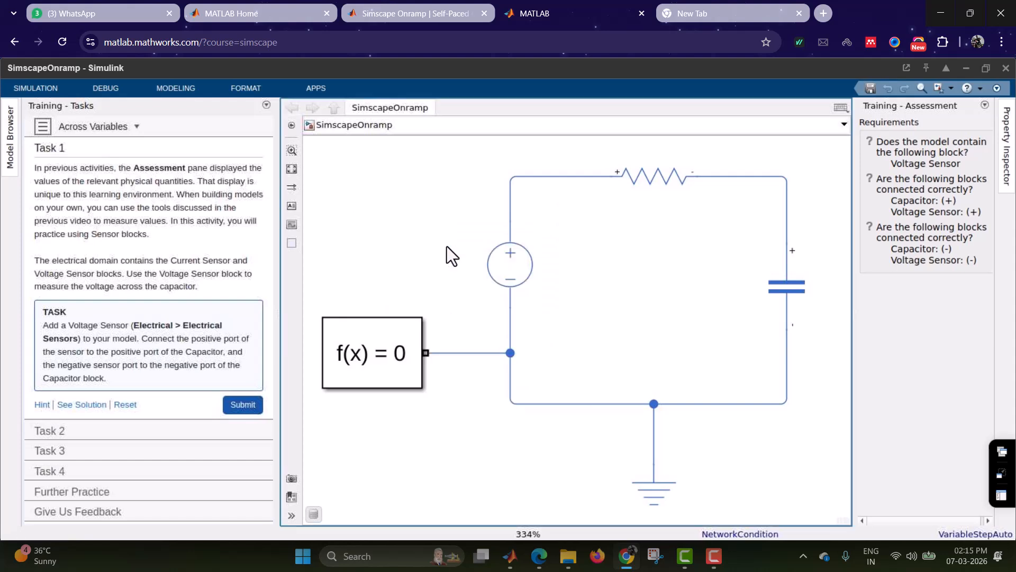
Step: Position the Voltage Sensor block to the right of the capacitor, clear of the circuit
left_click_drag(373, 200, 873, 284)
left_click(780, 300)
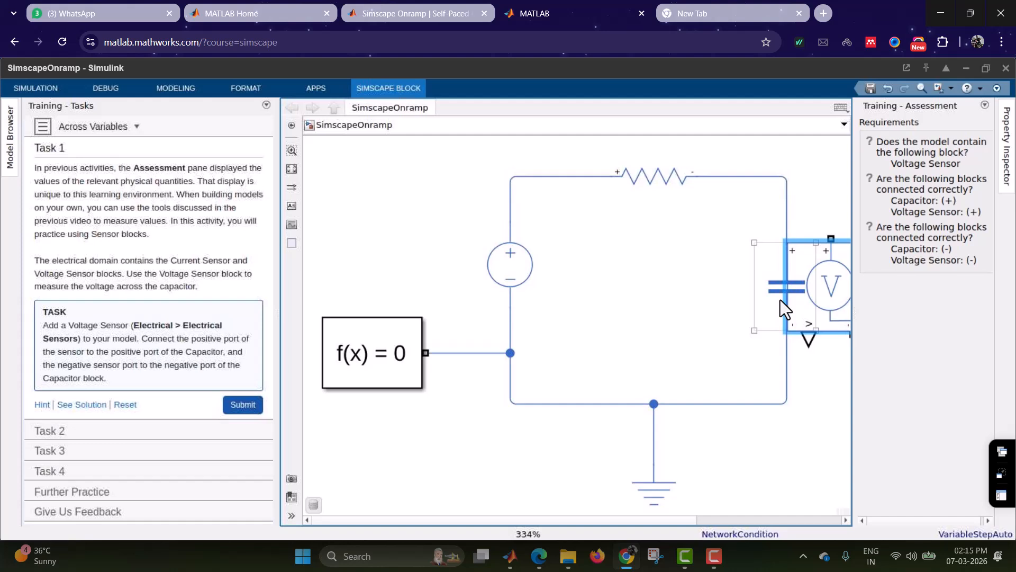
key("ctrl+z")
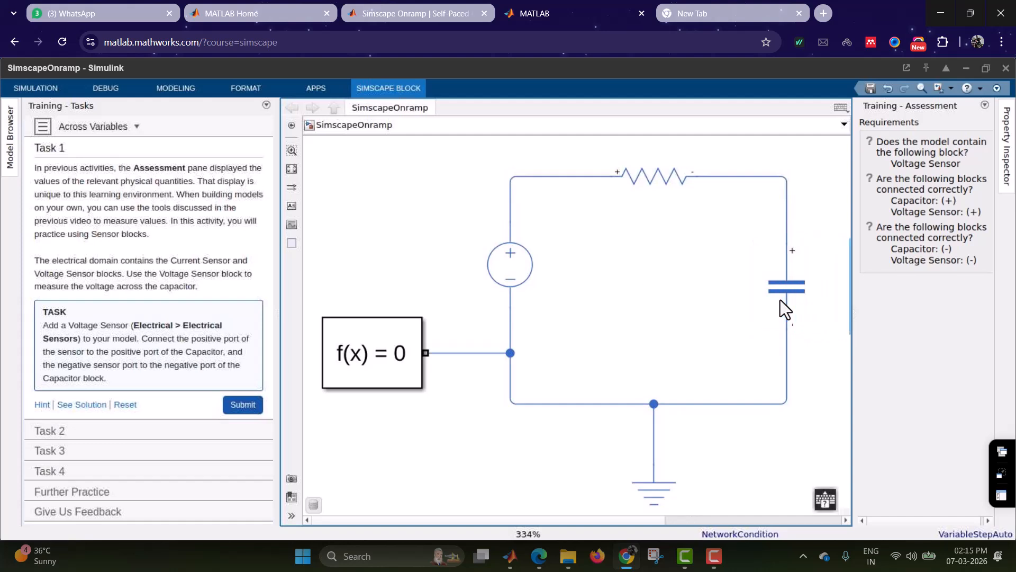
left_click(291, 170)
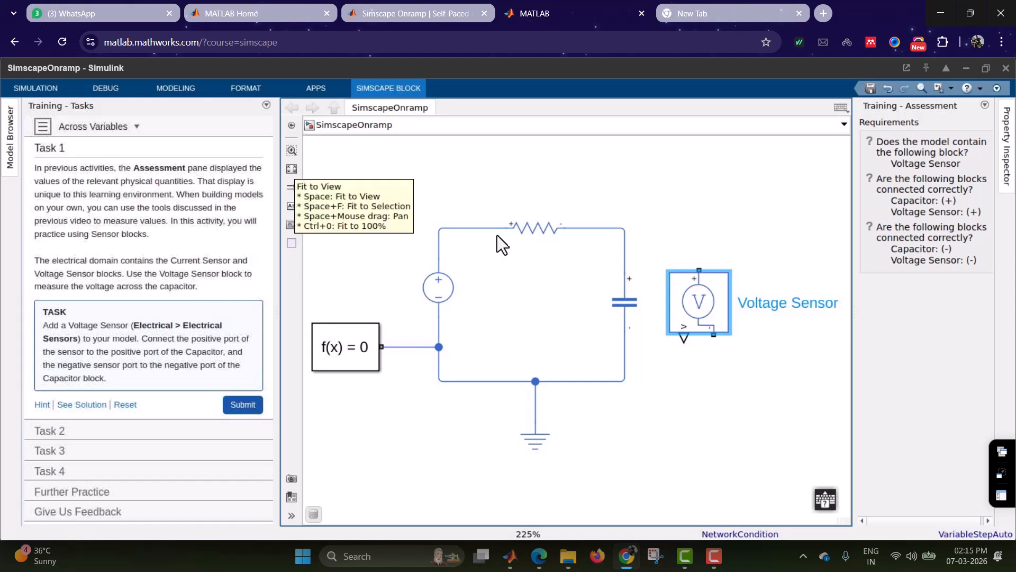
left_click_drag(709, 298, 725, 298)
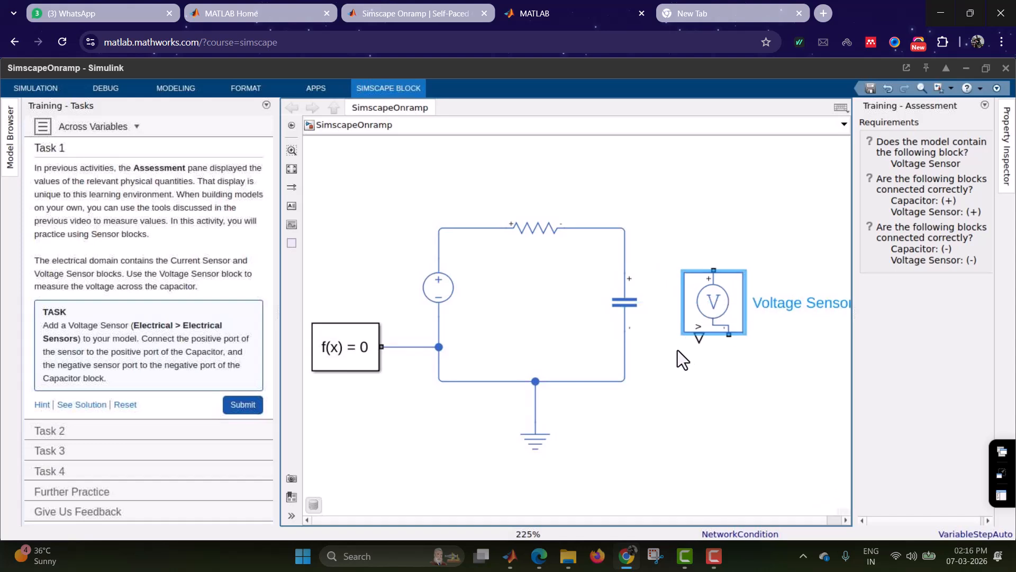
Step: Try rotating and flipping the Voltage Sensor block to change its port orientation
key("ctrl+r")
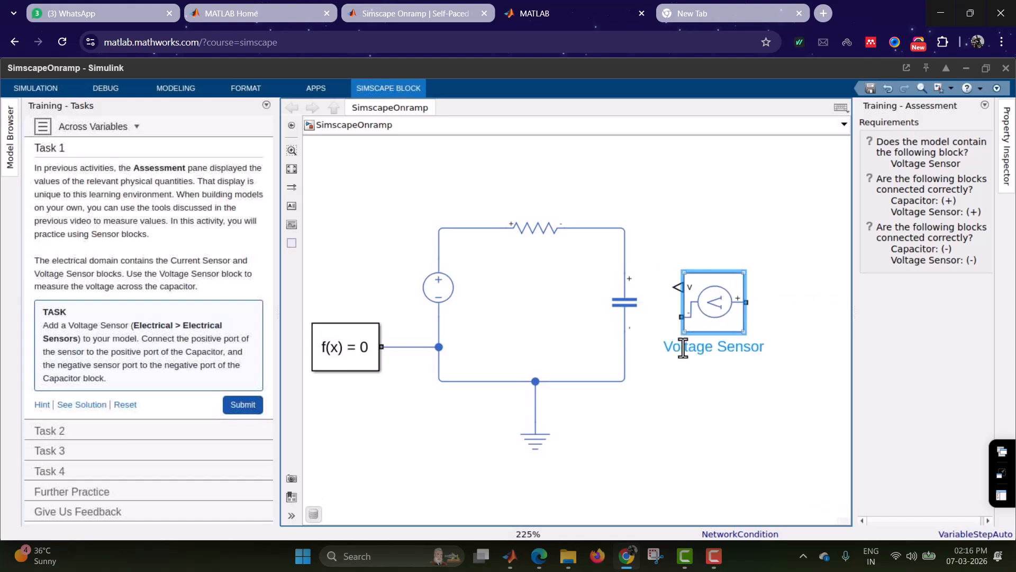
key("ctrl+r")
key("ctrl+i")
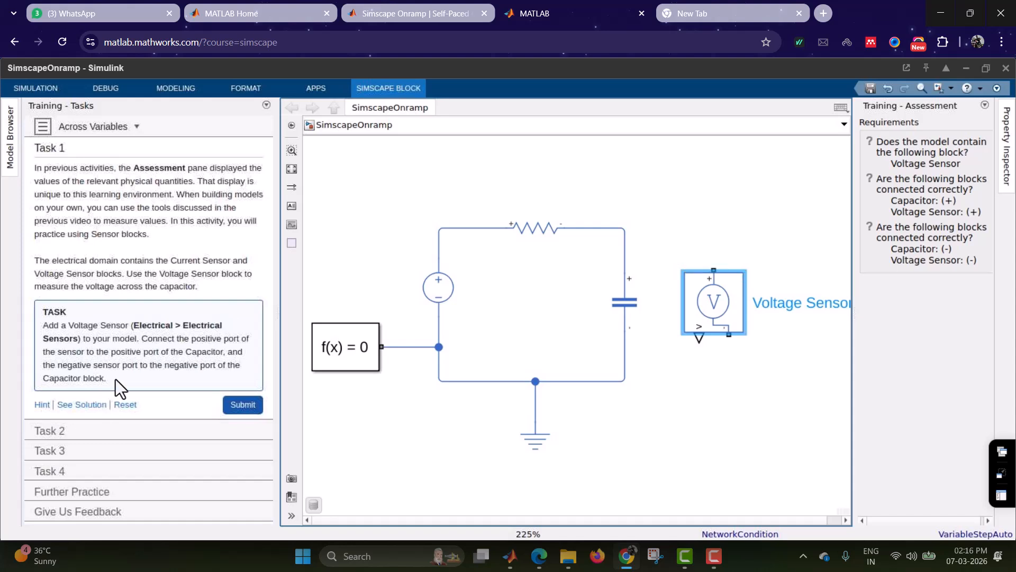
Step: Connect the Voltage Sensor across the capacitor, positive to positive and negative to negative, and submit Task 1 to reach Task 2
left_click(713, 270)
left_click(618, 225)
left_click(730, 337)
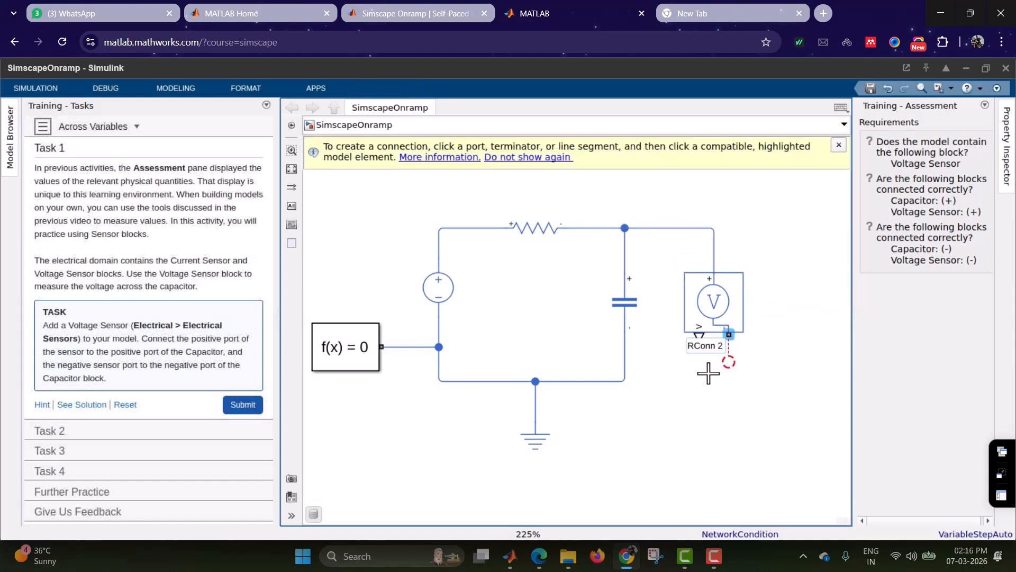
left_click(622, 381)
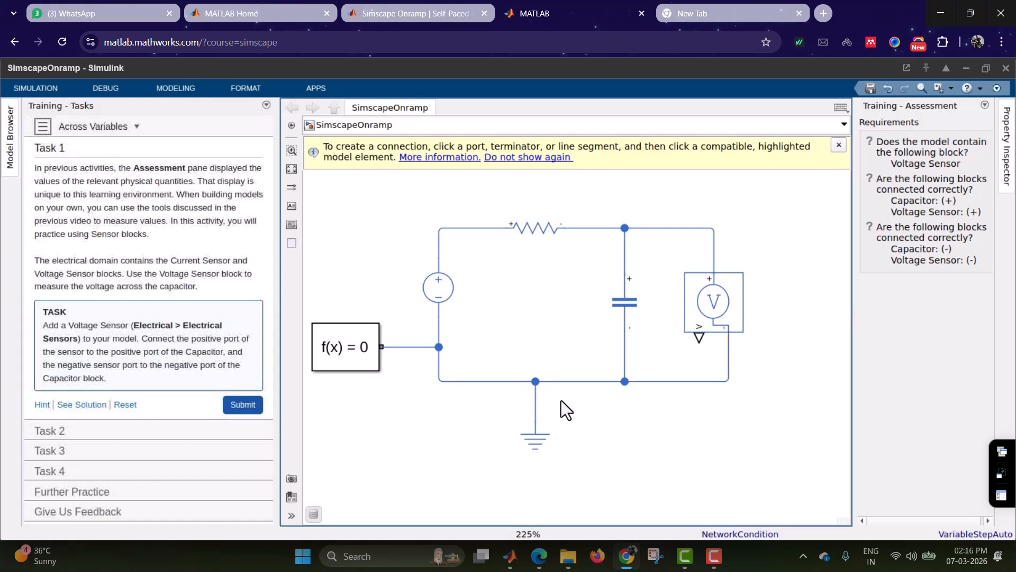
left_click(243, 405)
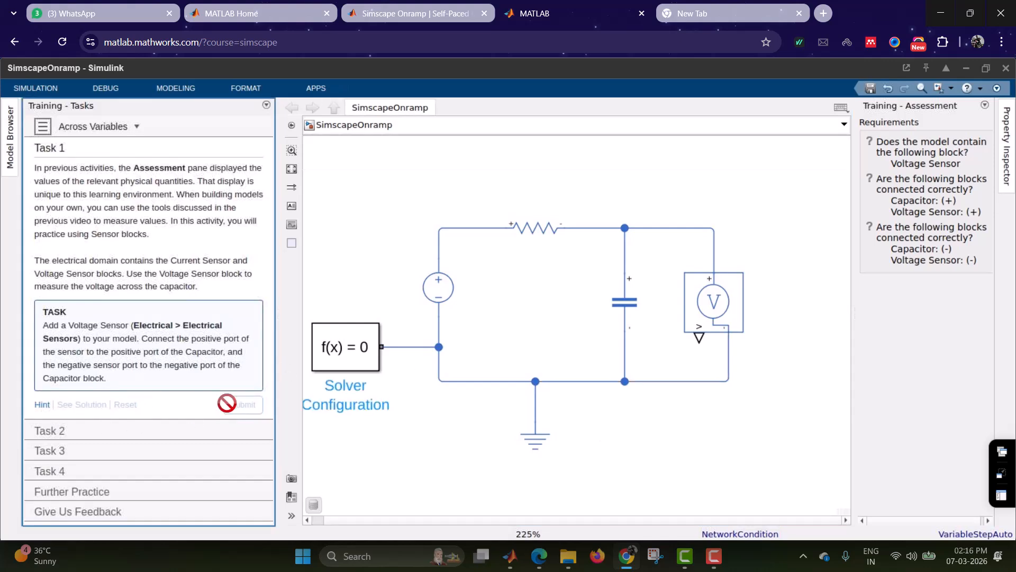
left_click(227, 408)
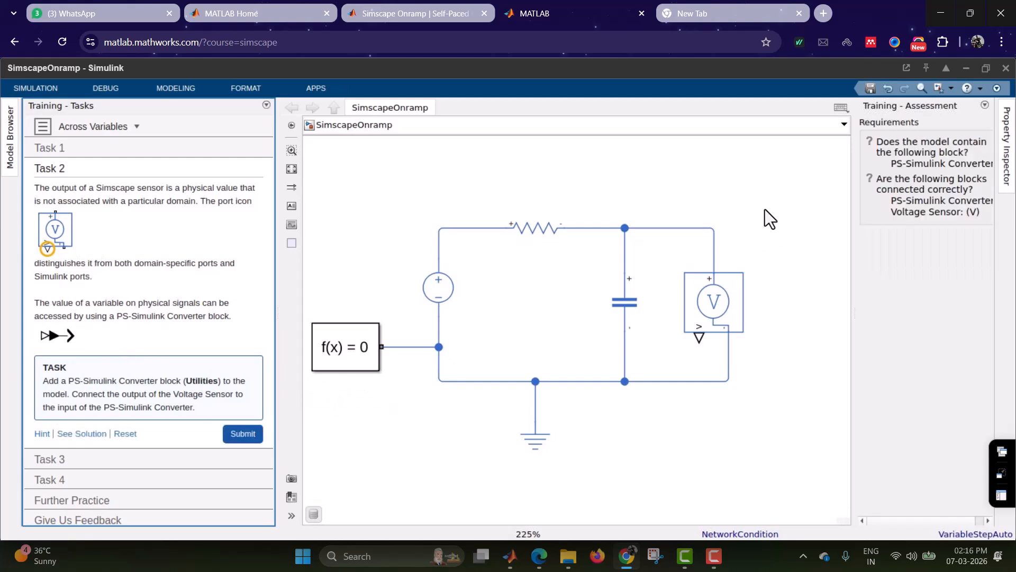
Step: Connect a new PS-Simulink Converter block to the Voltage Sensor's physical signal output and submit Task 2 to reach Task 3
left_click(768, 414)
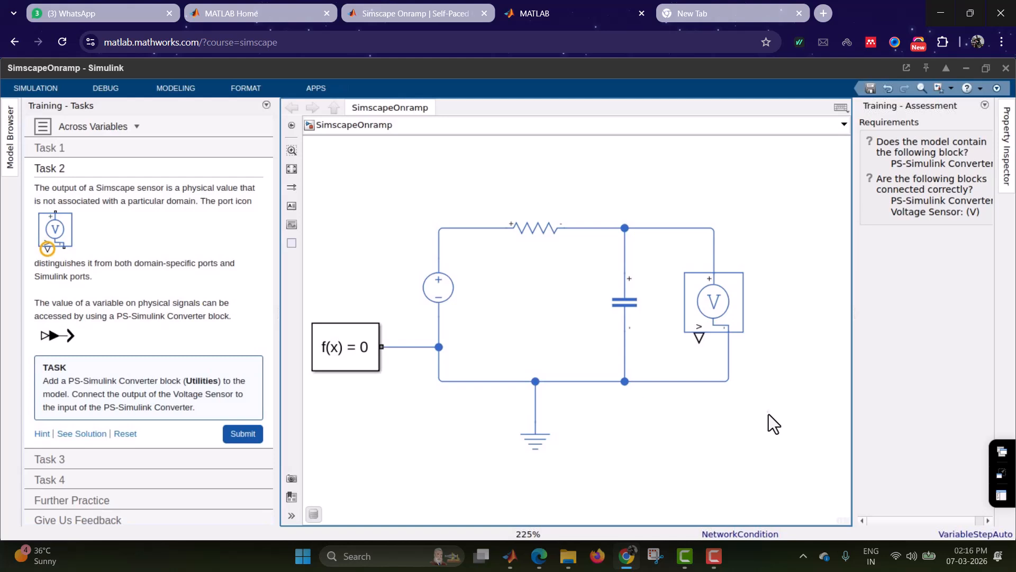
type("ps")
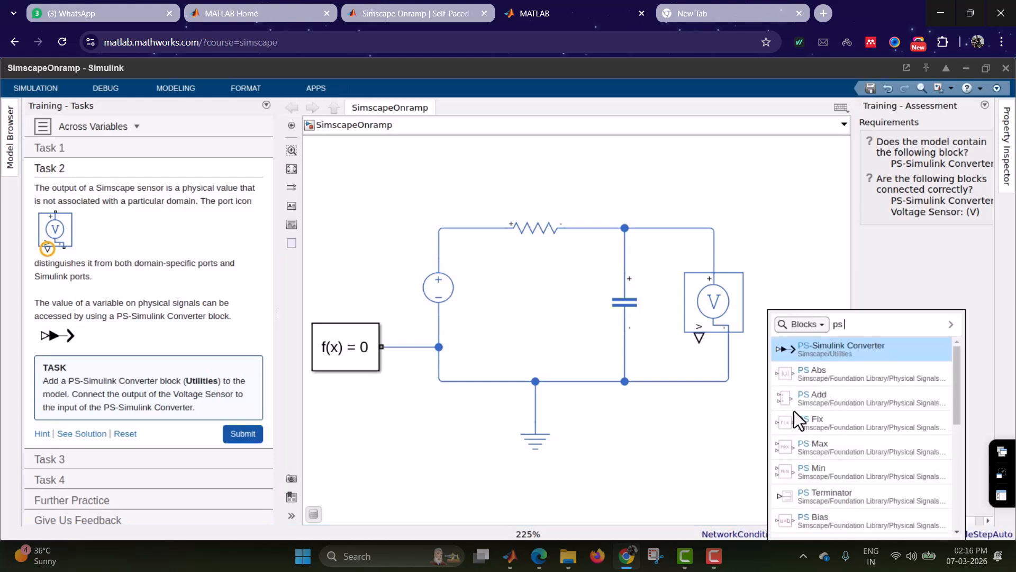
left_click(841, 351)
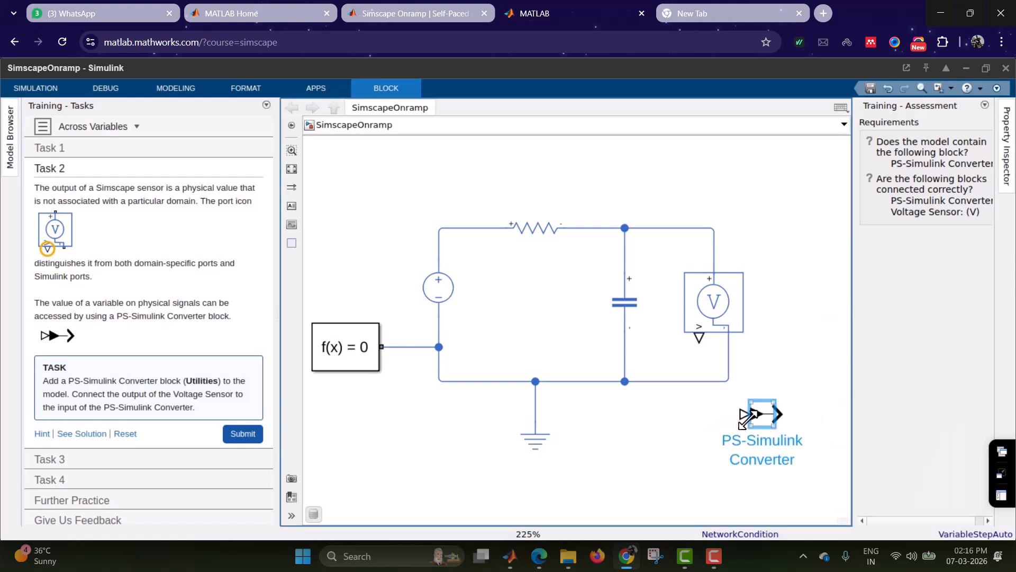
mouse_move(740, 416)
left_mouse_down()
mouse_move(717, 393)
mouse_move(699, 329)
left_mouse_up()
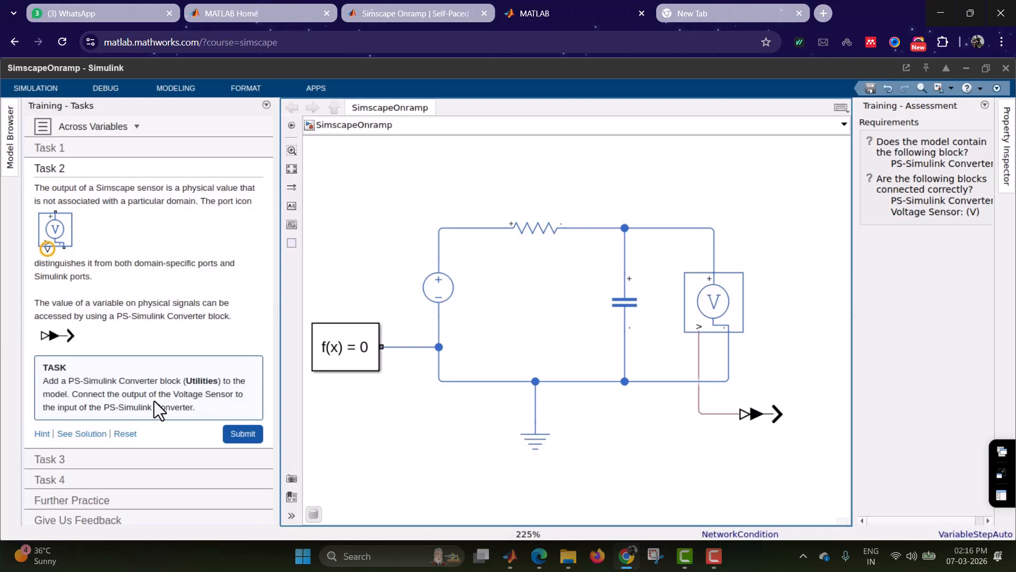
left_click(243, 435)
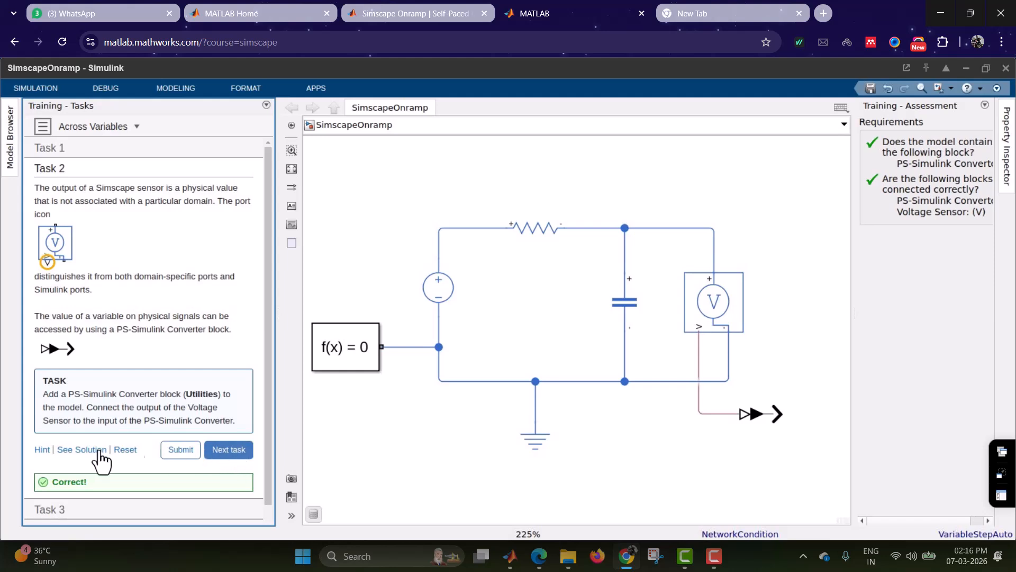
left_click(232, 451)
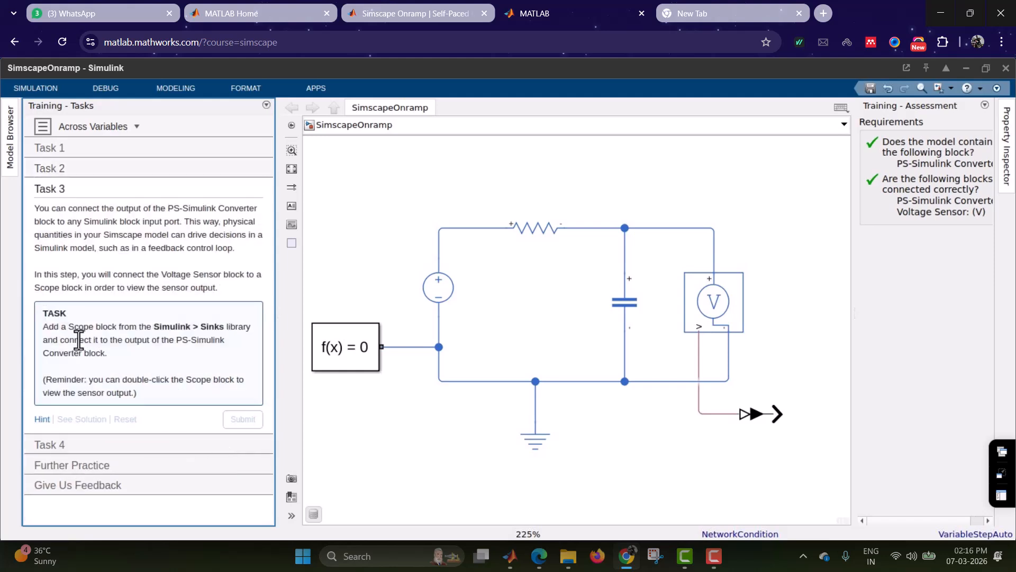
Step: Add a Simulink/Sinks Scope block at the PS-Simulink Converter's output, connect the two, and submit Task 3 to reach Task 4
left_click(624, 468)
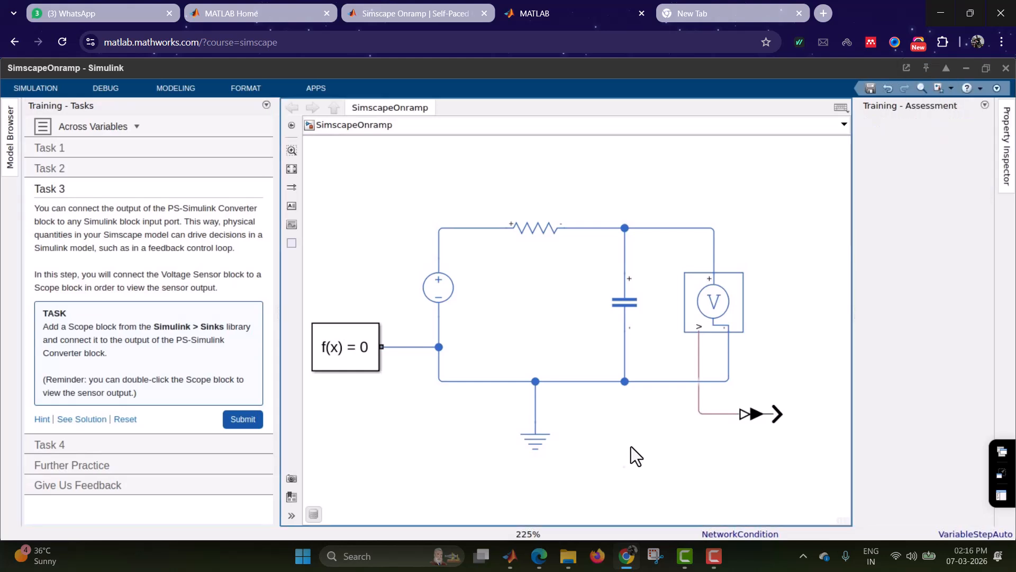
double_click(619, 433)
type("scop")
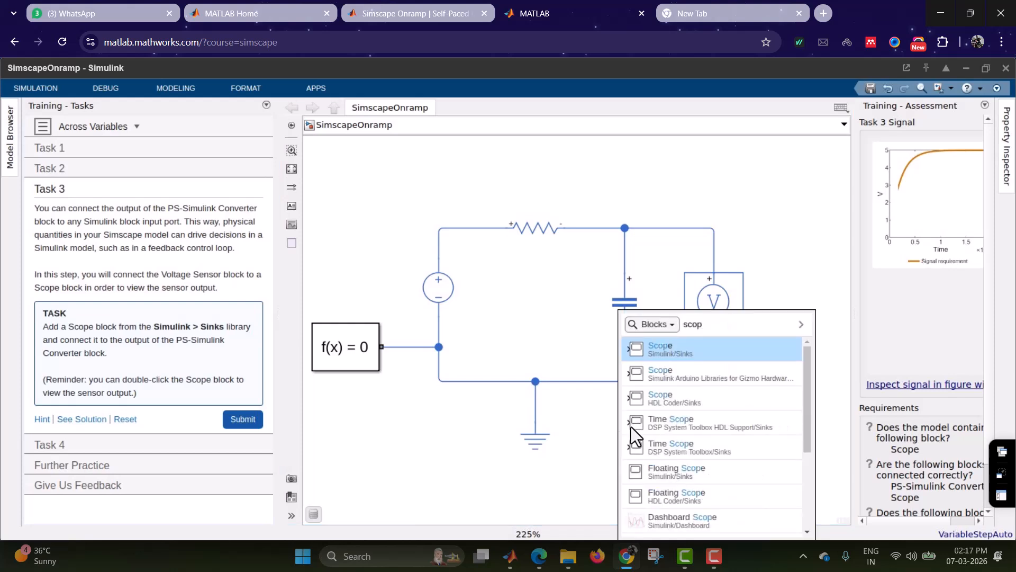
left_click(688, 354)
left_click_drag(623, 431, 824, 407)
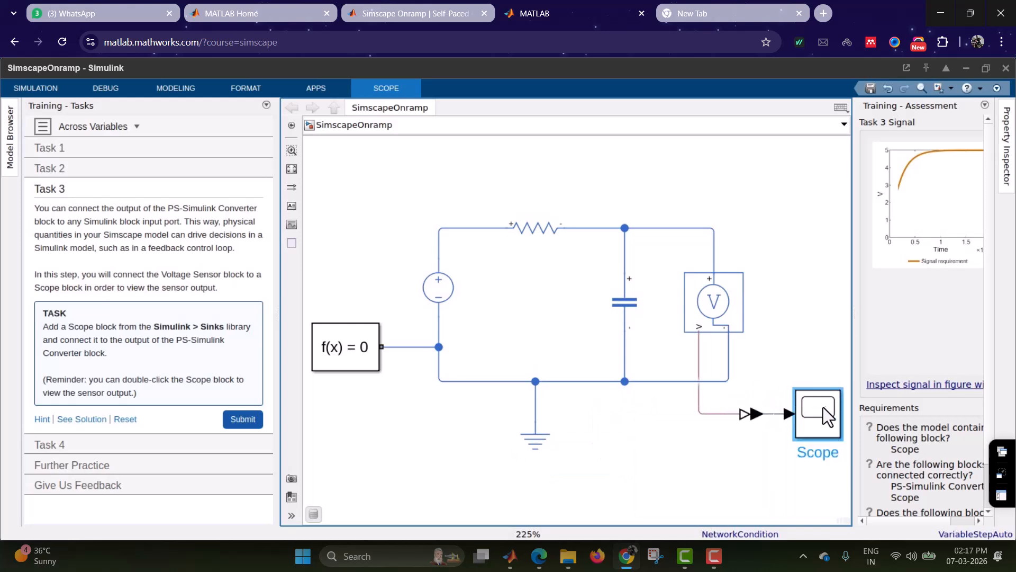
left_click(786, 399)
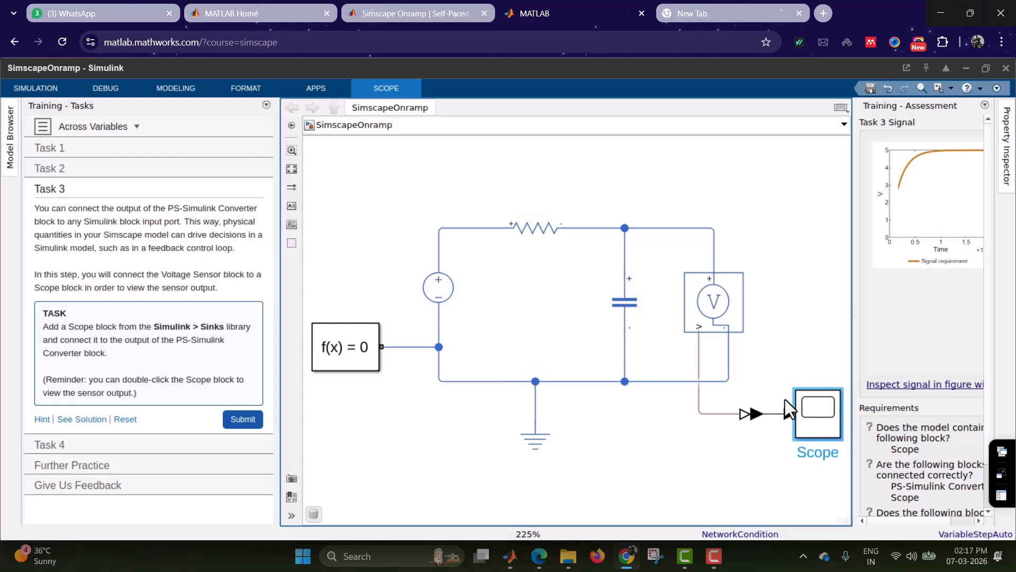
left_click(246, 423)
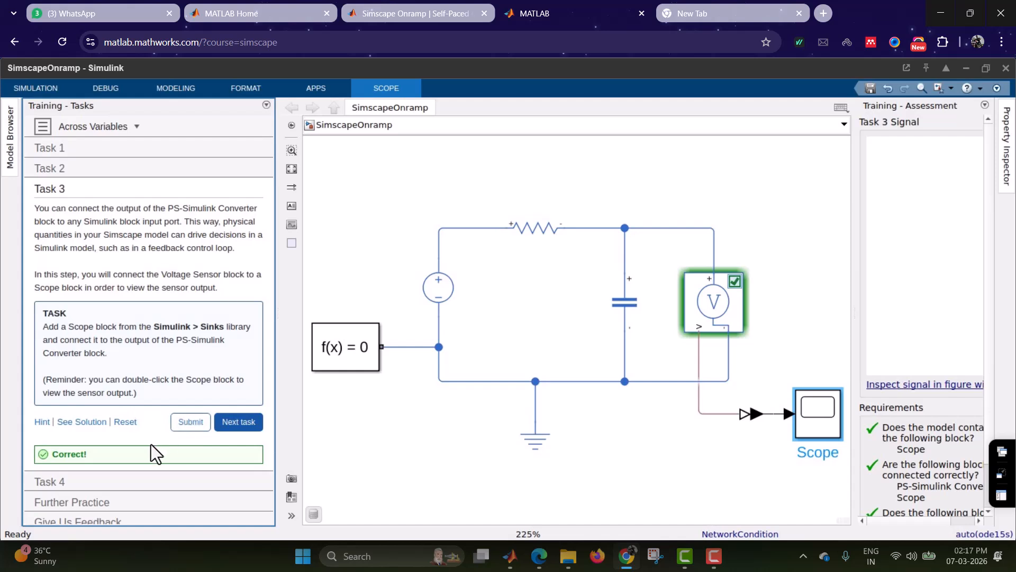
left_click(239, 422)
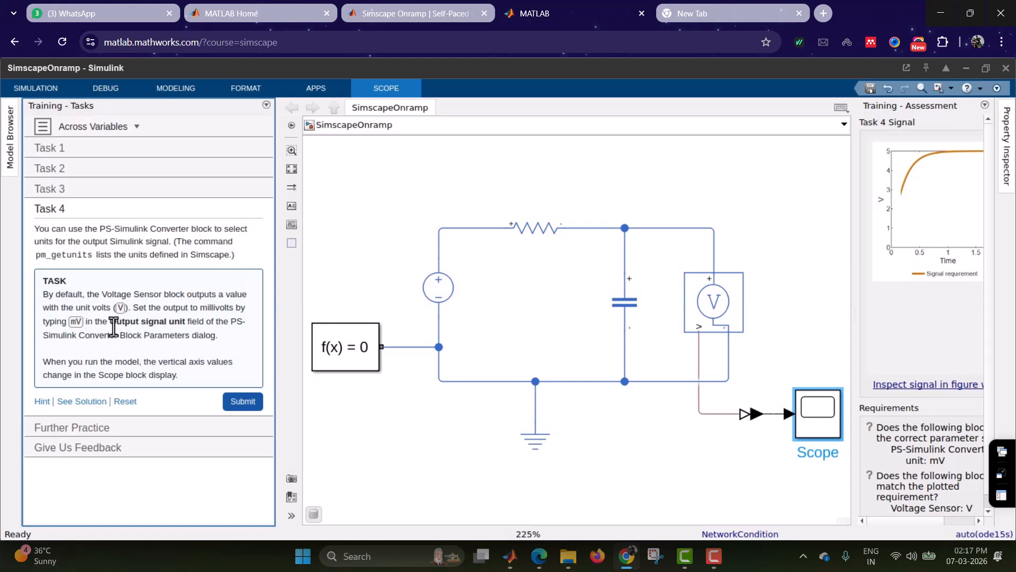
Step: Set the PS-Simulink Converter block's output signal unit to mV and close its parameters dialog
left_click_drag(116, 321, 239, 321)
left_click(179, 335)
double_click(754, 412)
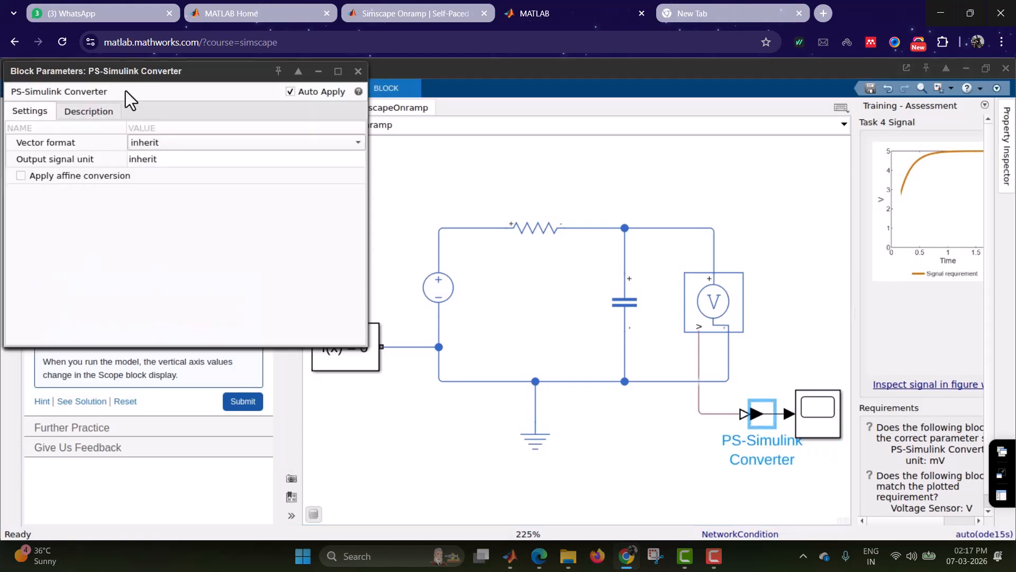
left_click_drag(155, 72, 503, 141)
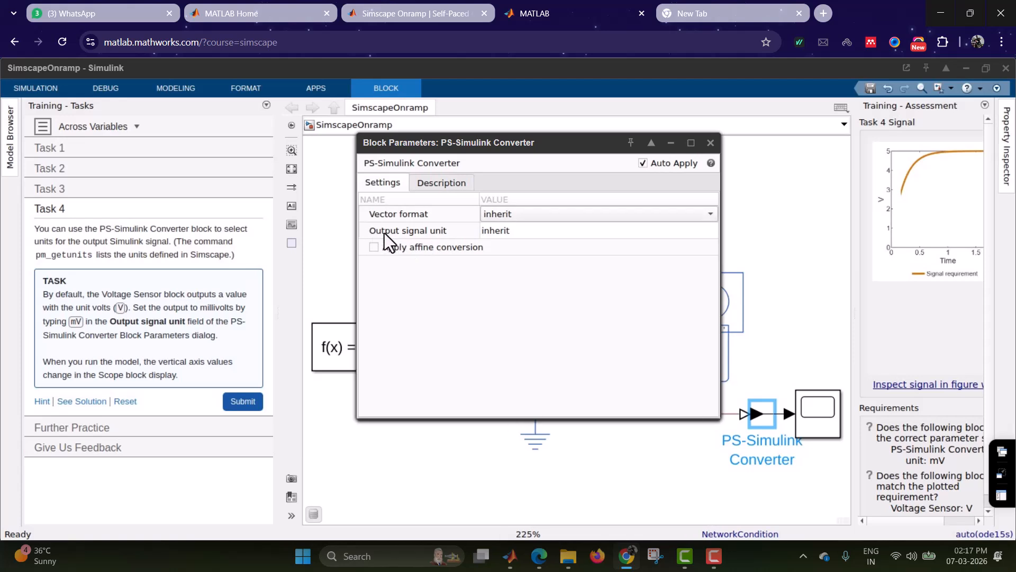
left_click(518, 231)
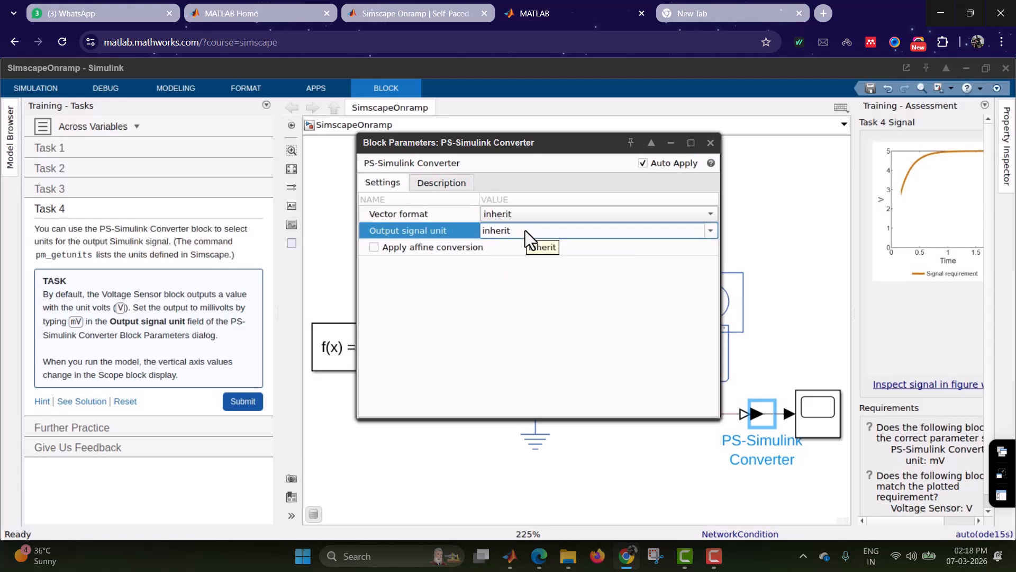
key("BackSpace")
key("BackSpace")
key("BackSpace")
key("BackSpace")
key("BackSpace")
key("BackSpace")
type("m")
key("Return")
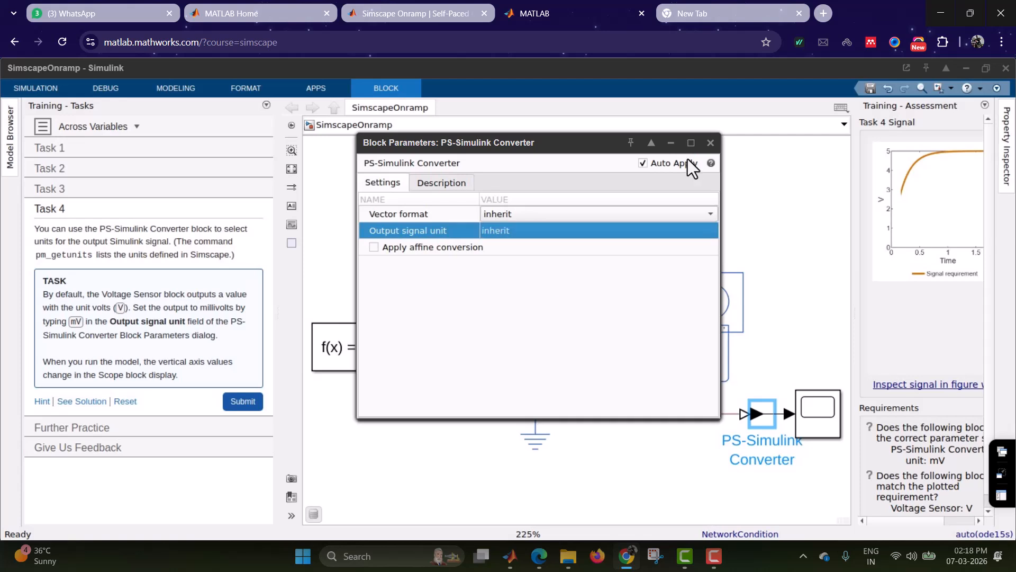
left_click(713, 144)
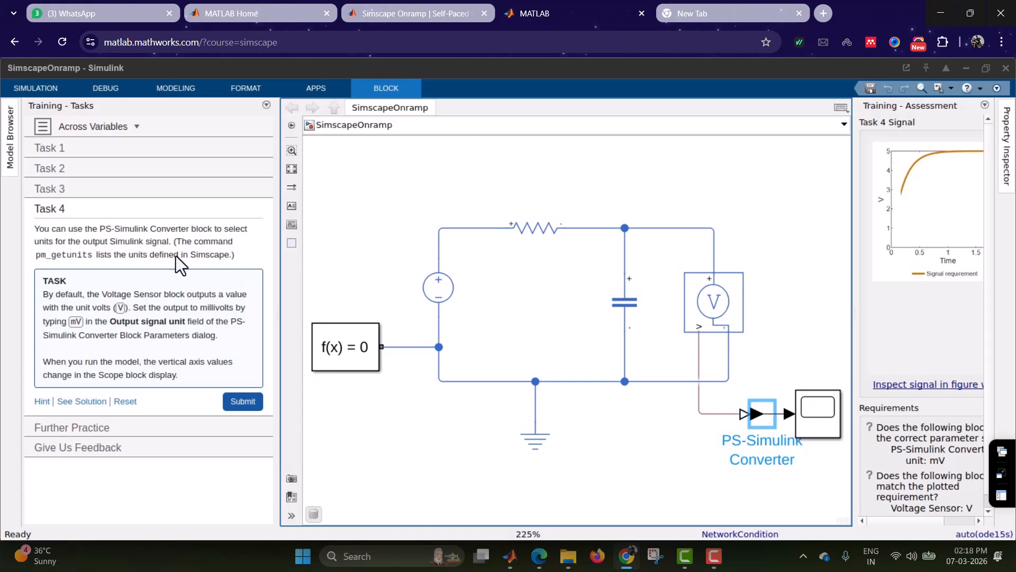
Step: Submit Task 4 and advance past Further Practice to the Through Variables section
left_click(250, 408)
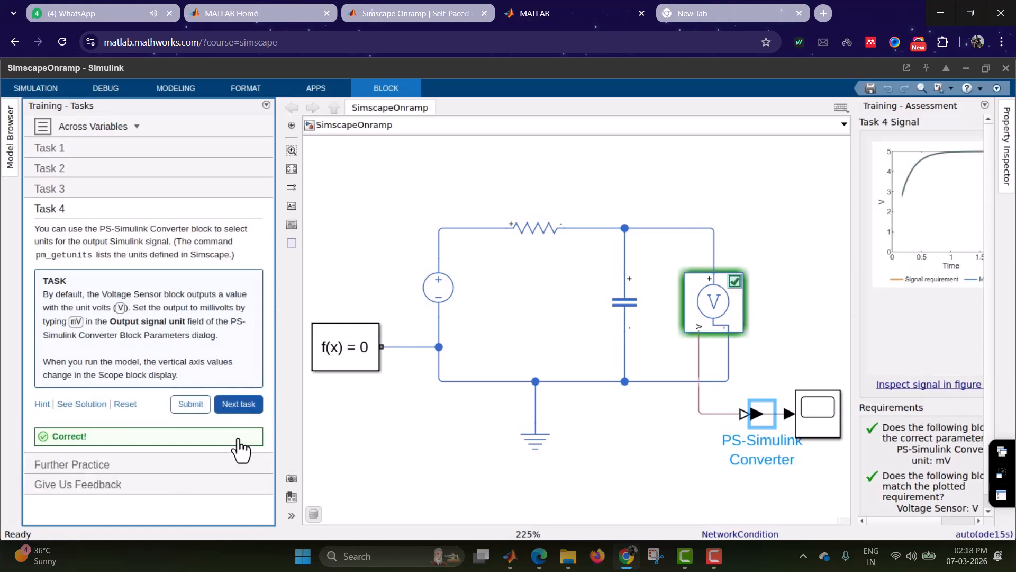
left_click(239, 406)
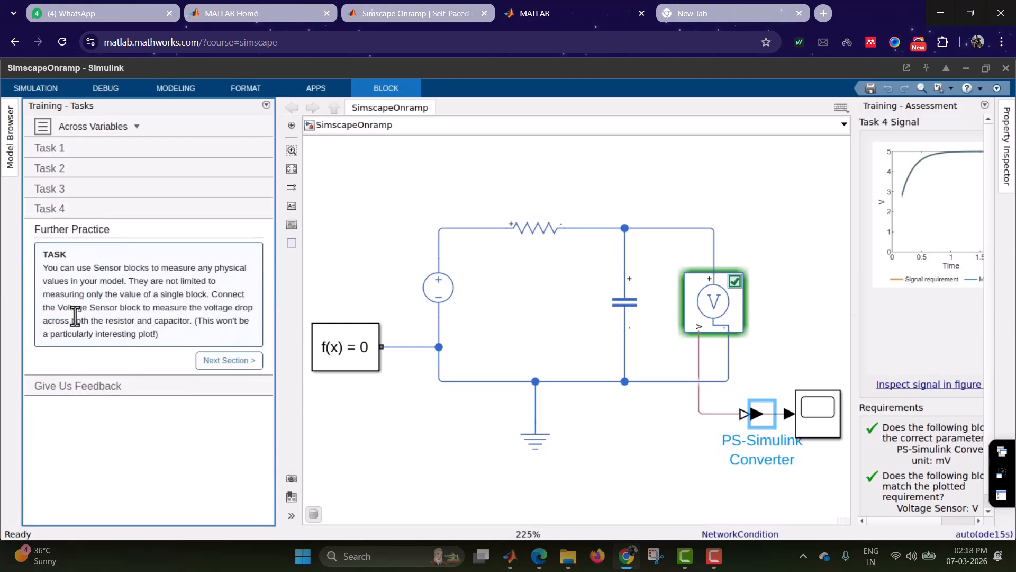
left_click(237, 360)
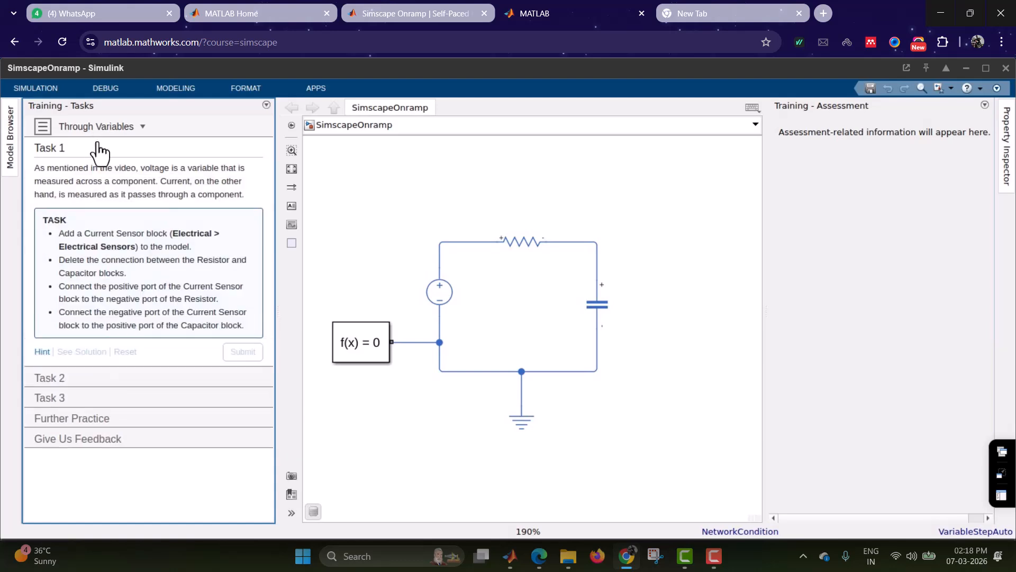
left_click(41, 130)
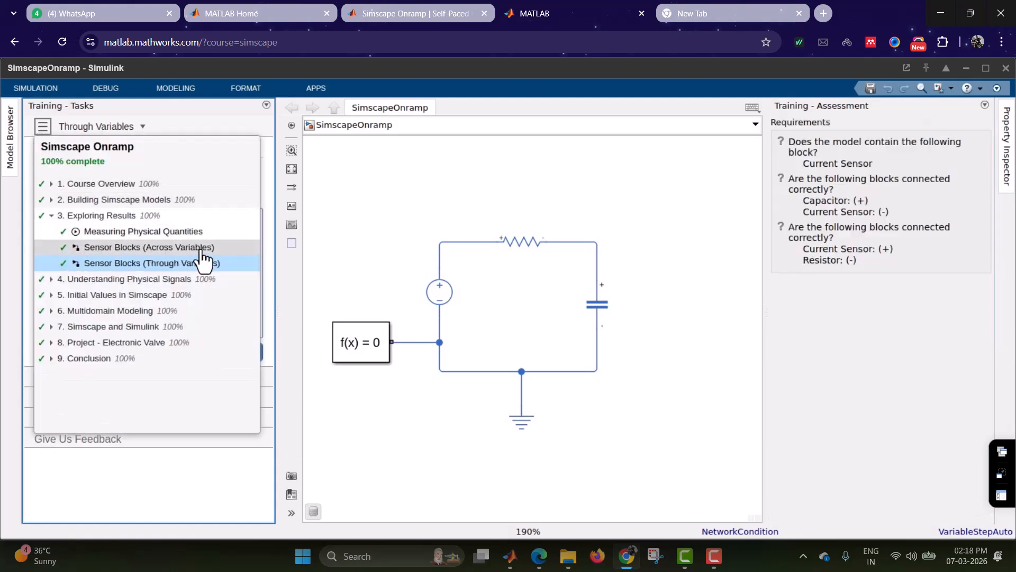
left_click(44, 127)
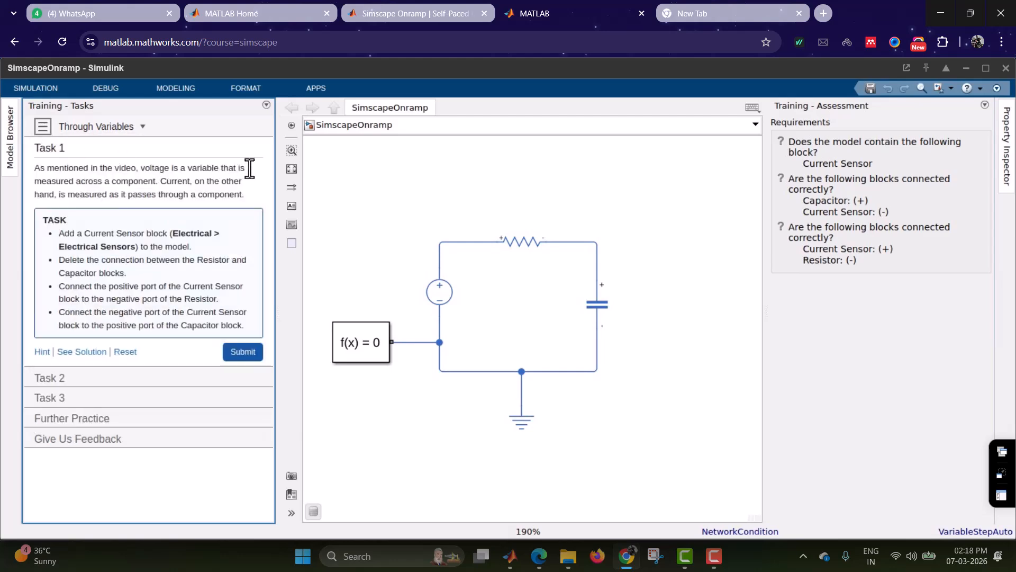
Step: Add a Current Sensor block from the Simscape Foundation Library and place it inside the circuit loop
left_click(291, 169)
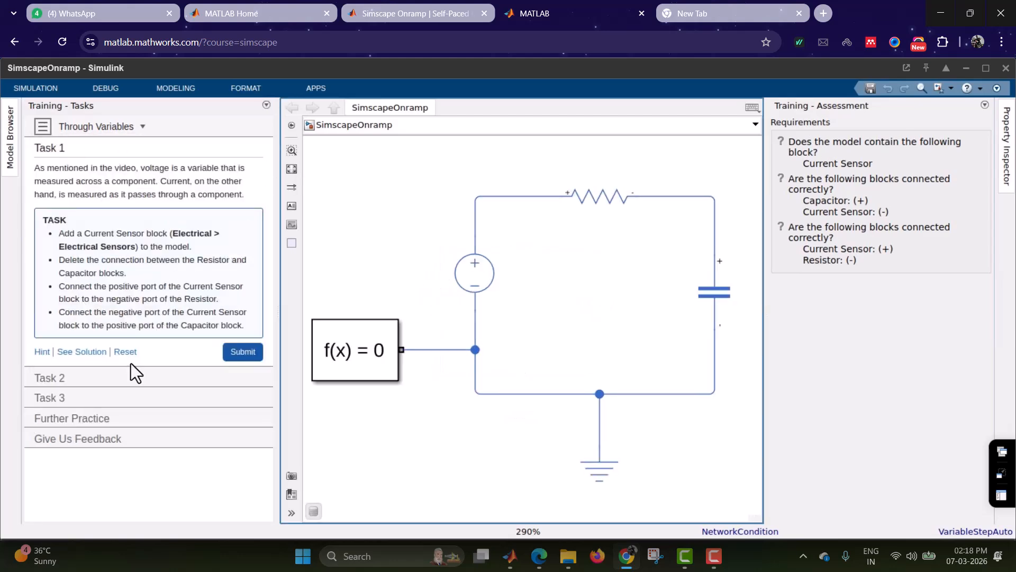
double_click(555, 300)
type("current")
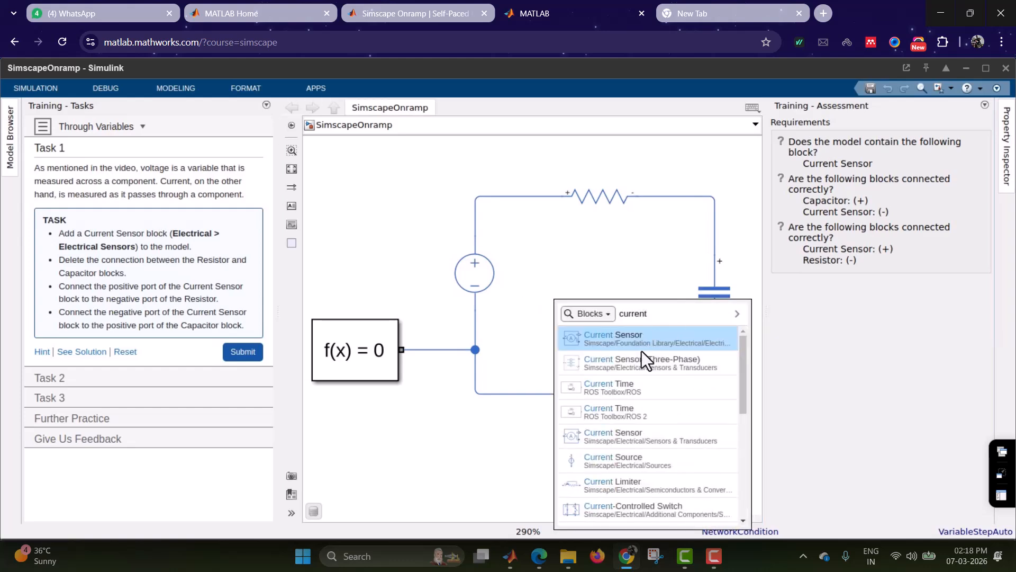
key("Return")
left_click_drag(558, 300, 596, 290)
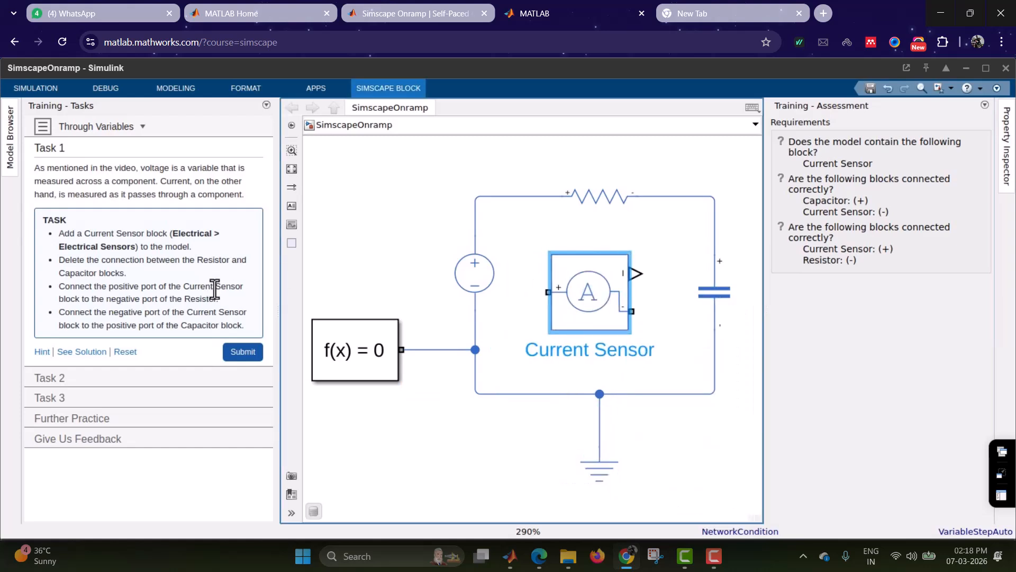
Step: Delete the connection between the resistor and the capacitor
left_click(713, 198)
key("Delete")
left_click(616, 288)
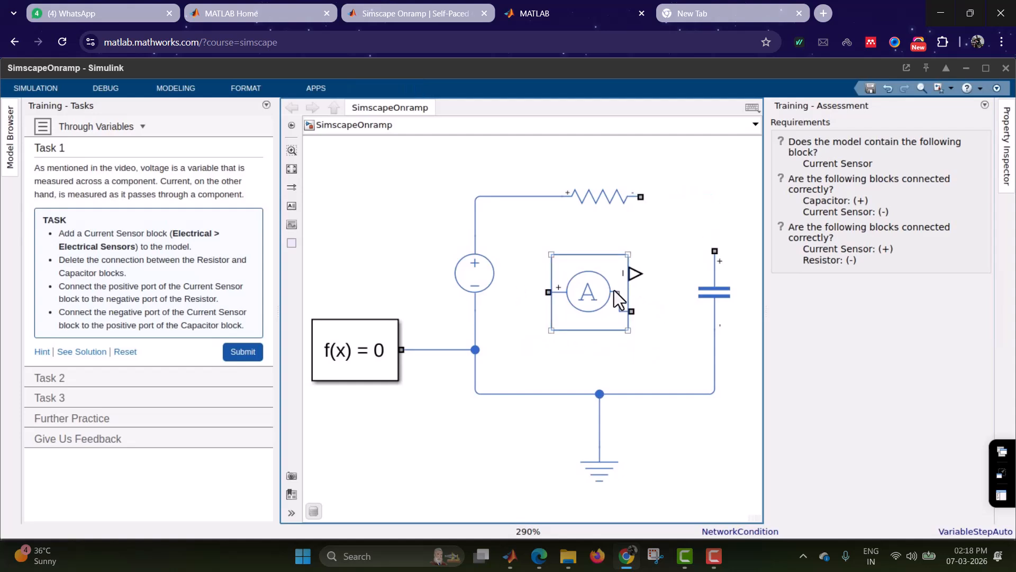
Step: Move the Capacitor block farther right to make room for the sensor between it and the resistor
left_click(715, 303)
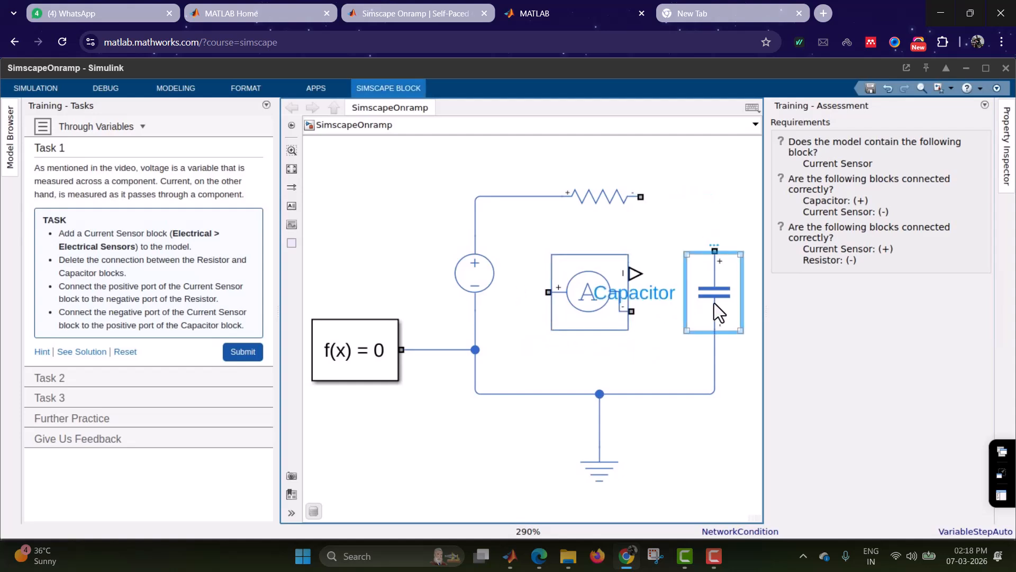
key("Right")
key("Right")
key("Right")
key("Right")
key("Right")
key("Right")
key("Right")
key("Right")
key("Right")
key("Right")
key("Right")
key("Right")
key("Right")
key("Right")
key("Right")
key("Right")
key("Right")
key("Right")
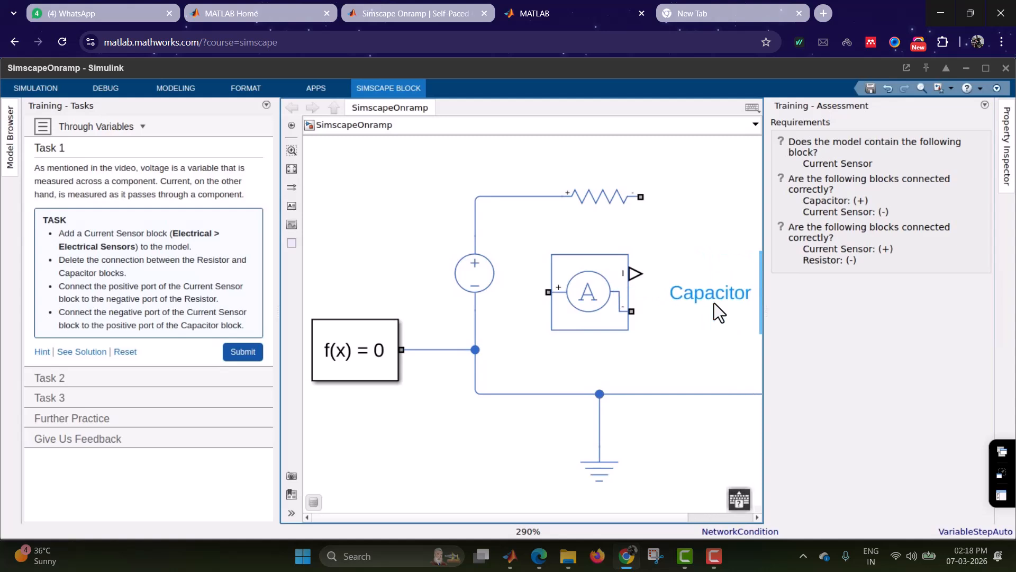
left_click(289, 174)
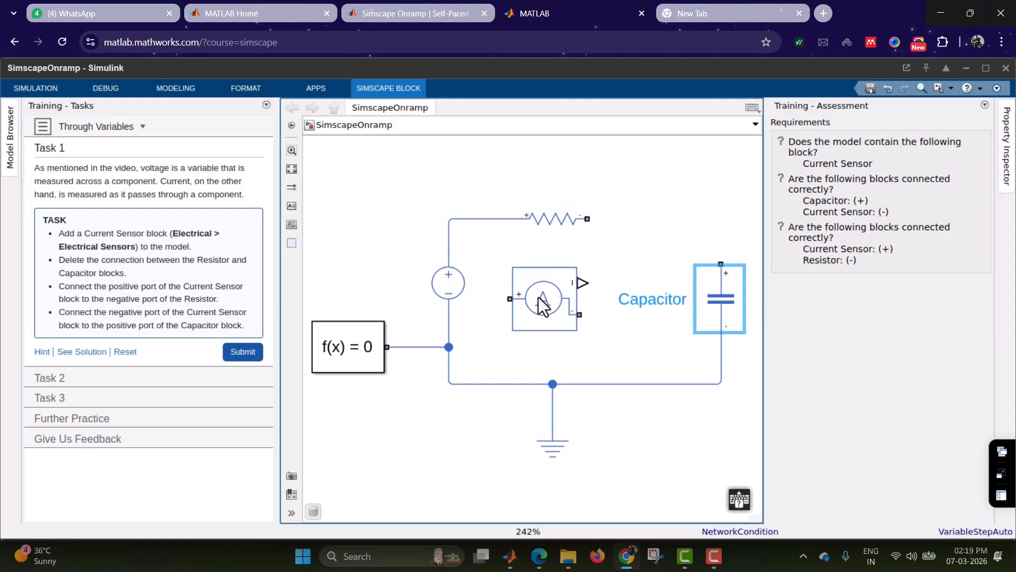
Step: Connect the Current Sensor's positive port to the resistor and its negative port to the capacitor, and submit Task 1 to reach Task 2
left_click(568, 290)
left_click_drag(567, 290, 664, 220)
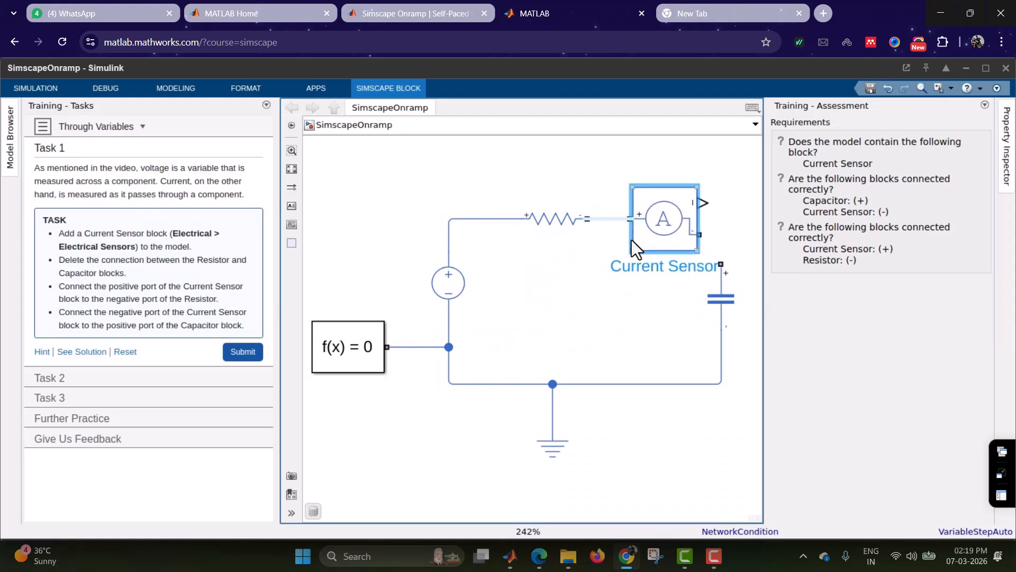
left_click(602, 222)
left_click_drag(700, 235, 721, 264)
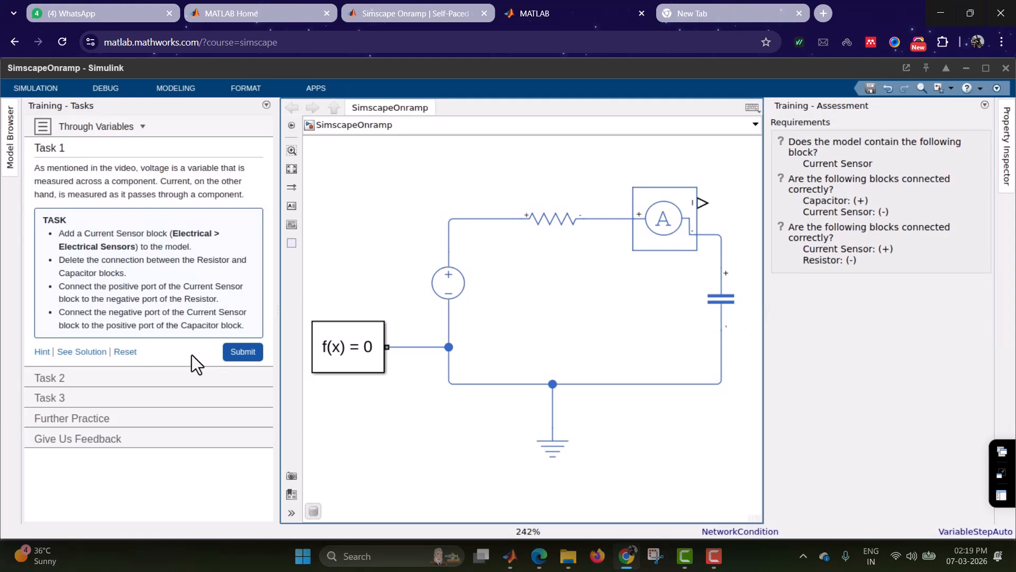
left_click(241, 353)
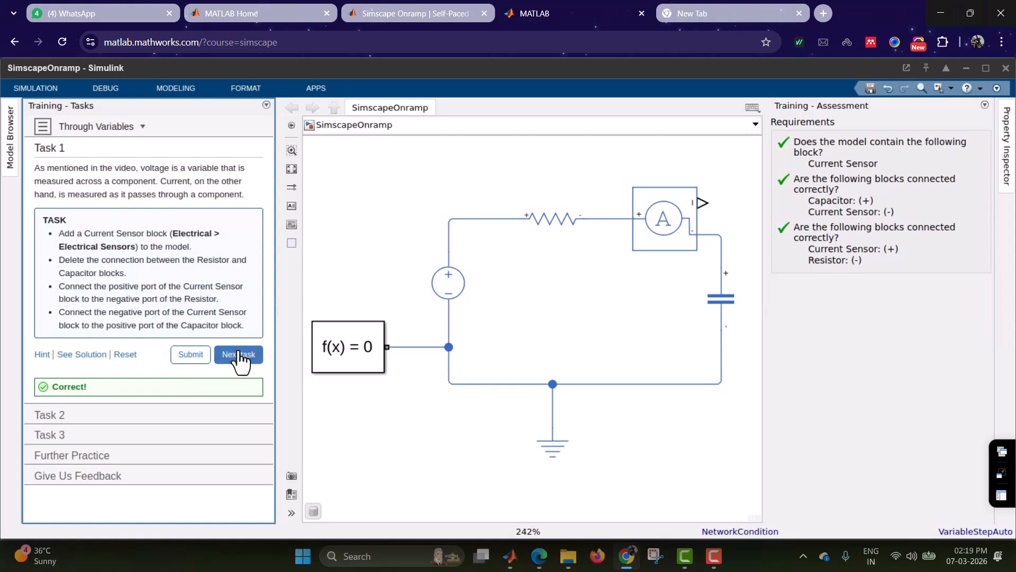
left_click(239, 355)
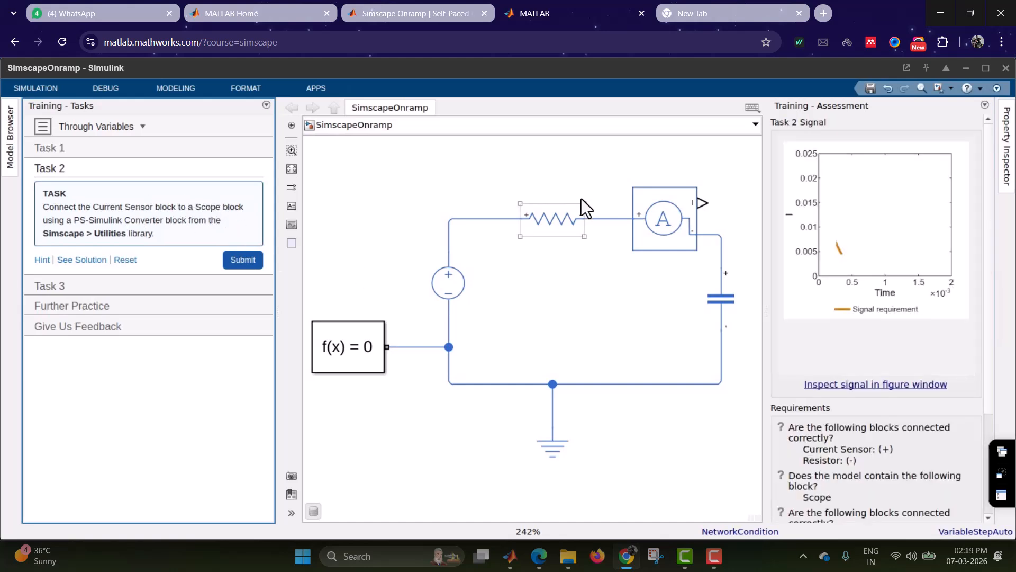
Step: Add a PS-Simulink Converter block and place it beside the Current Sensor's physical signal output
left_click(579, 170)
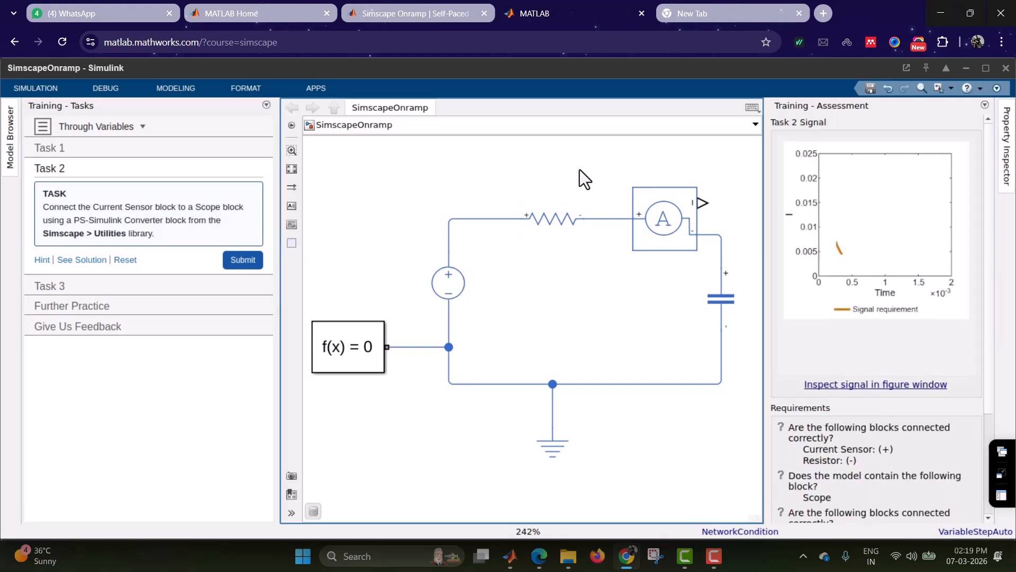
type("ps")
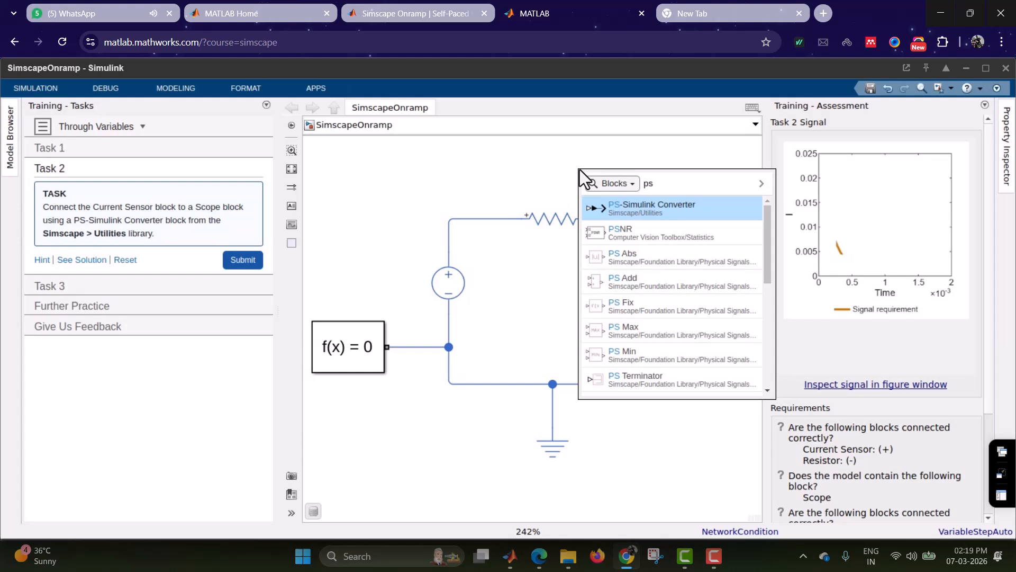
left_click(674, 208)
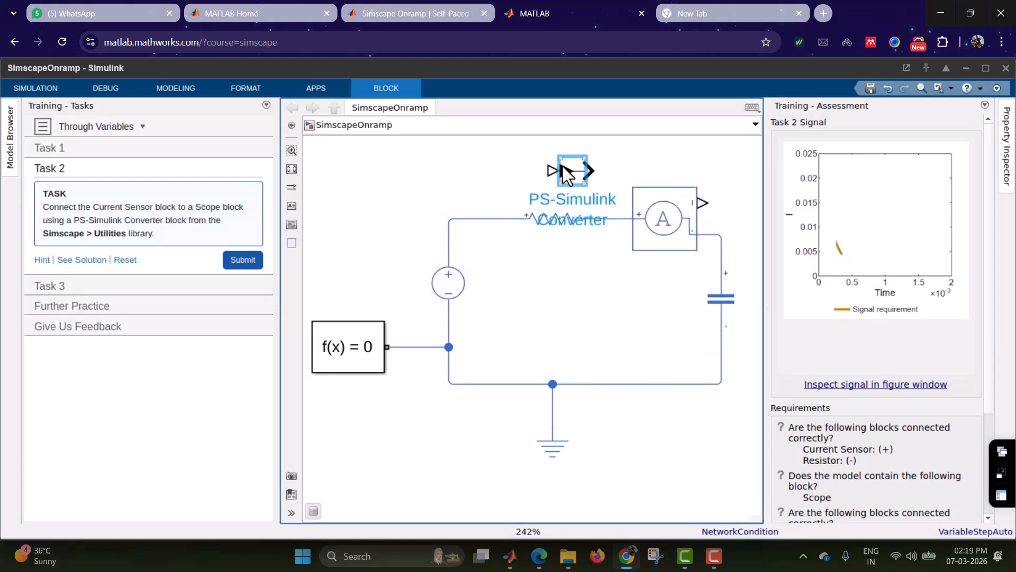
left_click_drag(577, 177, 733, 206)
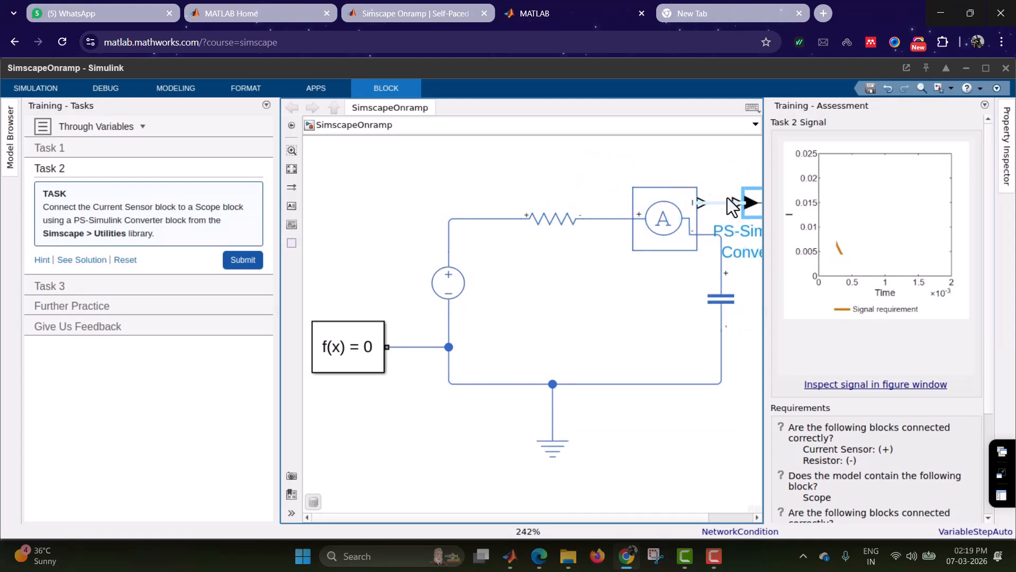
left_click(292, 169)
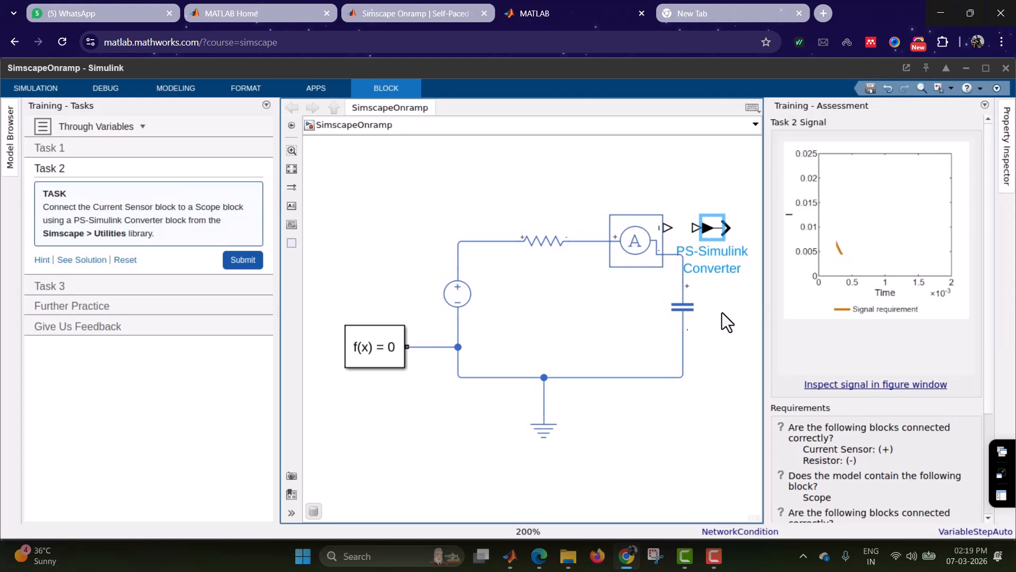
Step: Add a Simulink/Sinks Scope connected to the converter's output, and connect the Current Sensor's signal output to the converter's input
left_click(714, 192)
double_click(713, 191)
type("scope")
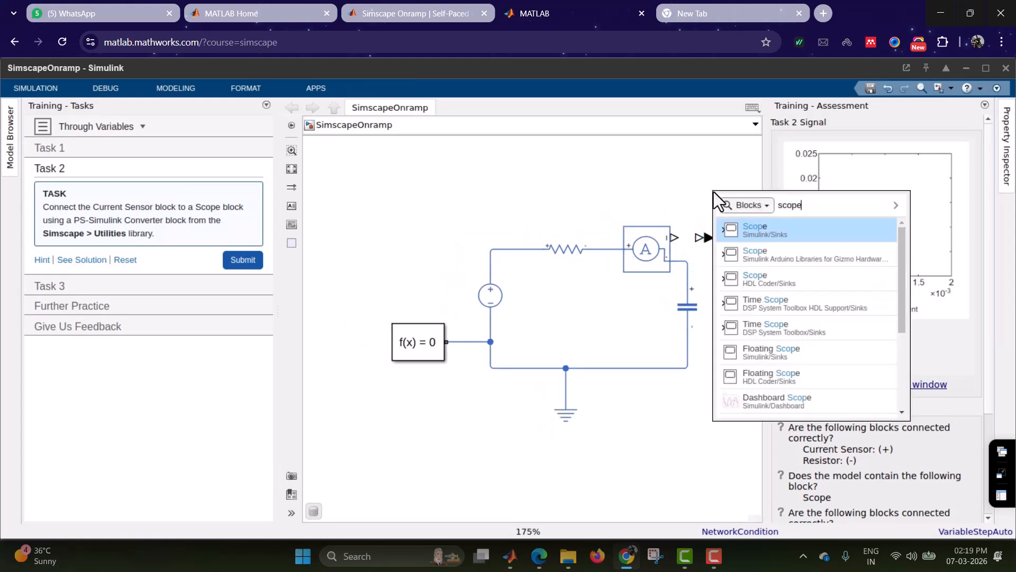
left_click(815, 240)
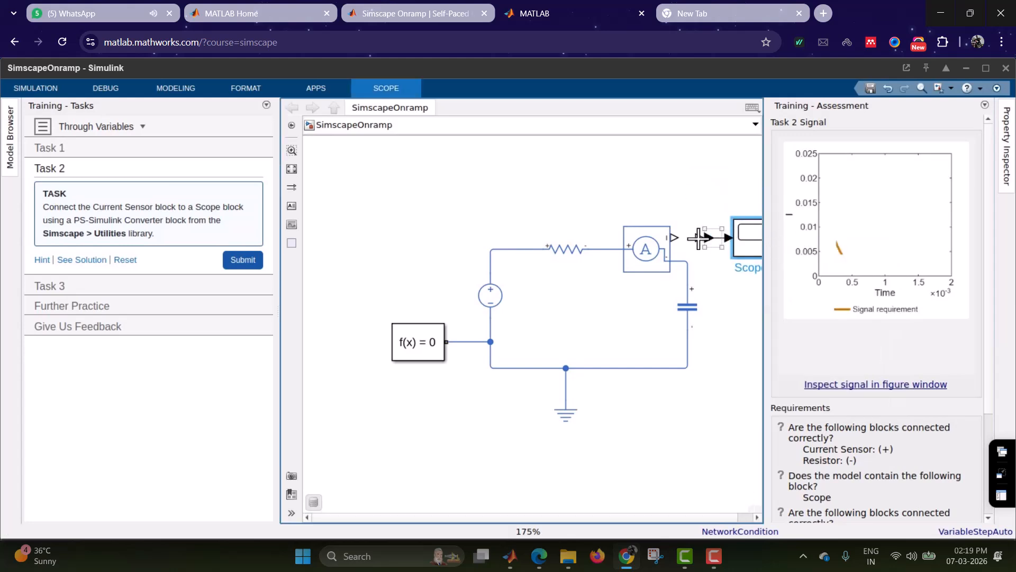
left_click(387, 167)
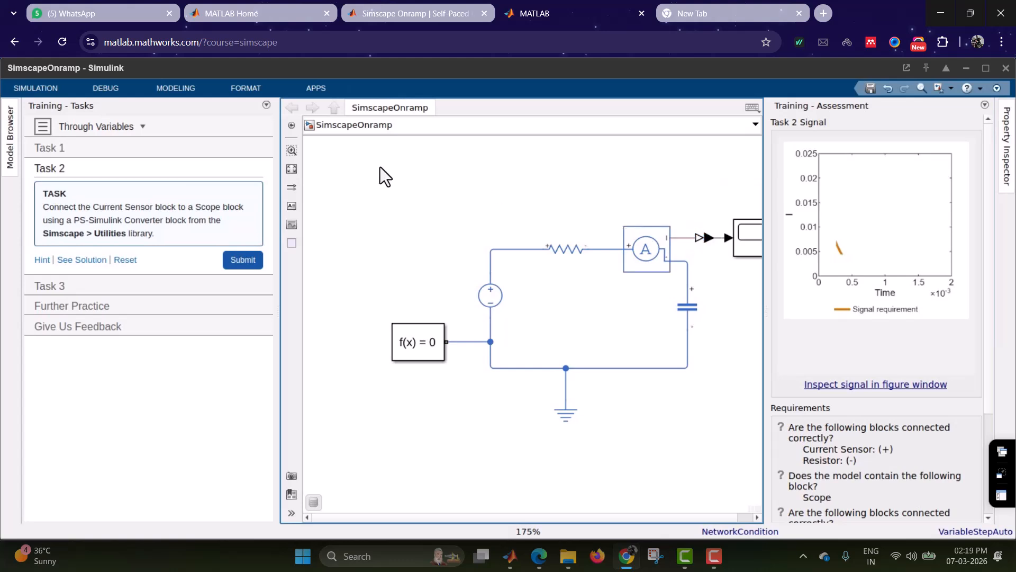
Step: Submit Task 2 with the Current Sensor connected to the Scope and advance to Task 3
left_click(291, 169)
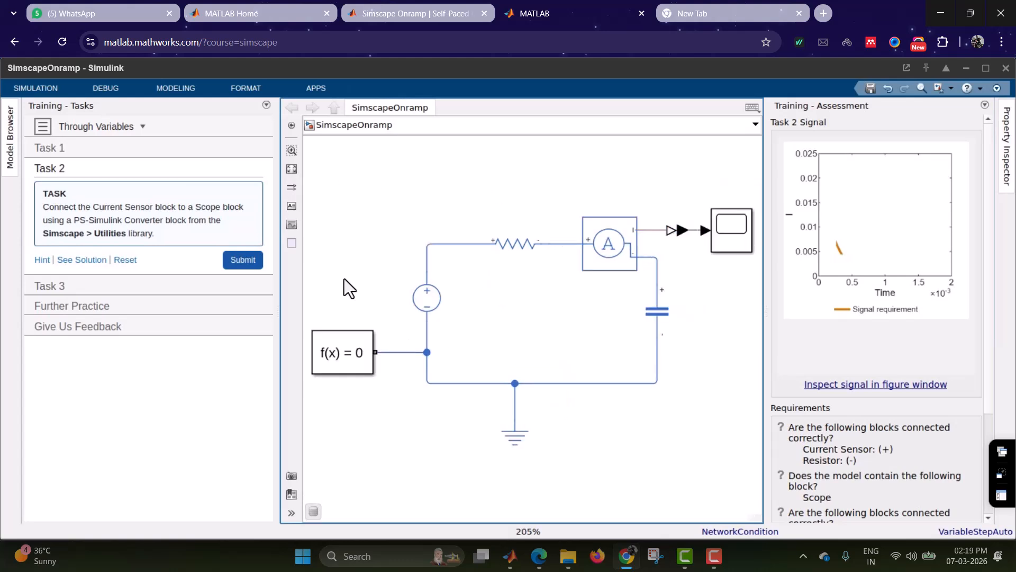
left_click(248, 265)
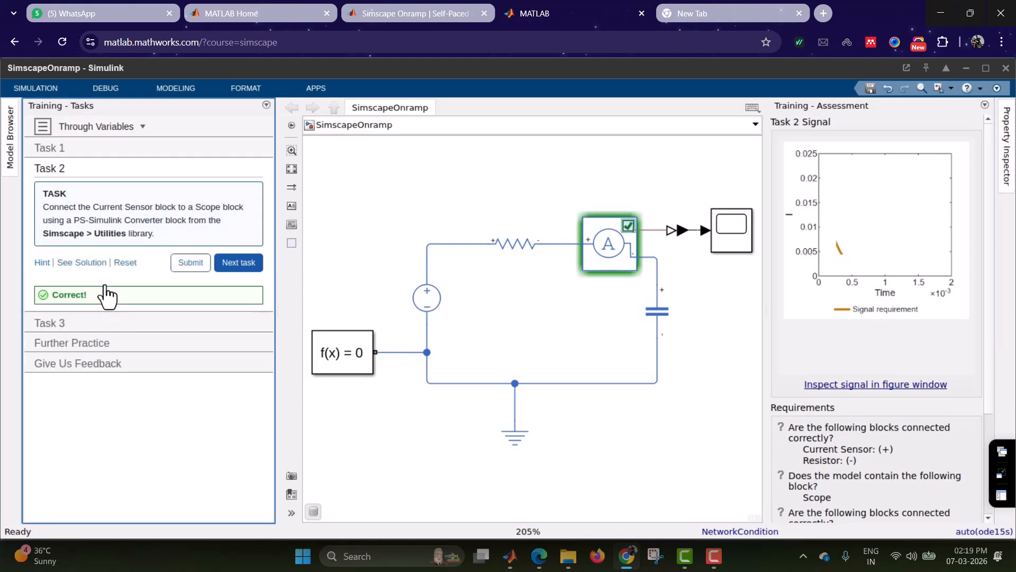
left_click(228, 263)
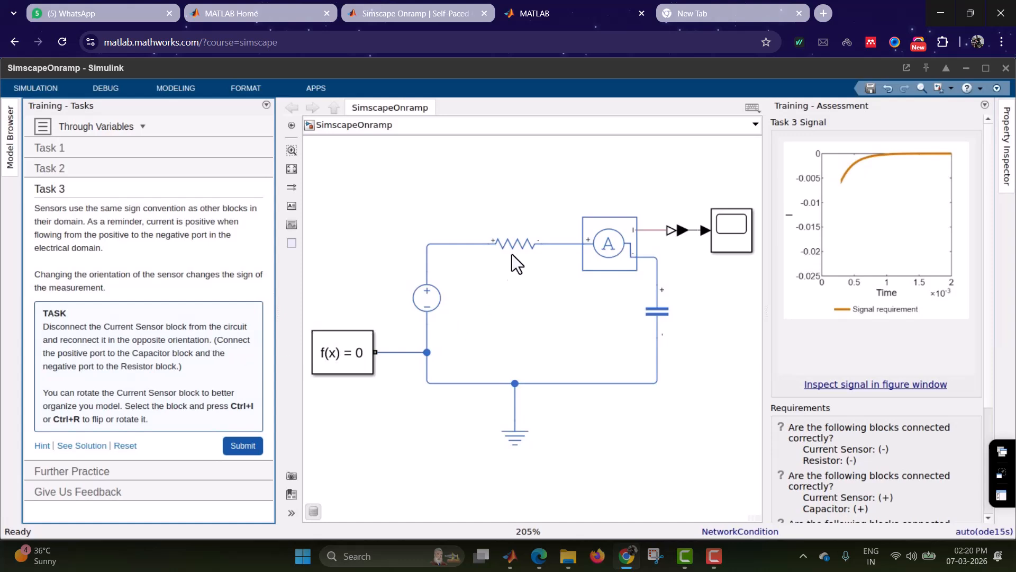
Step: Delete the lines connecting the Current Sensor to the resistor and to the capacitor
left_click(564, 245)
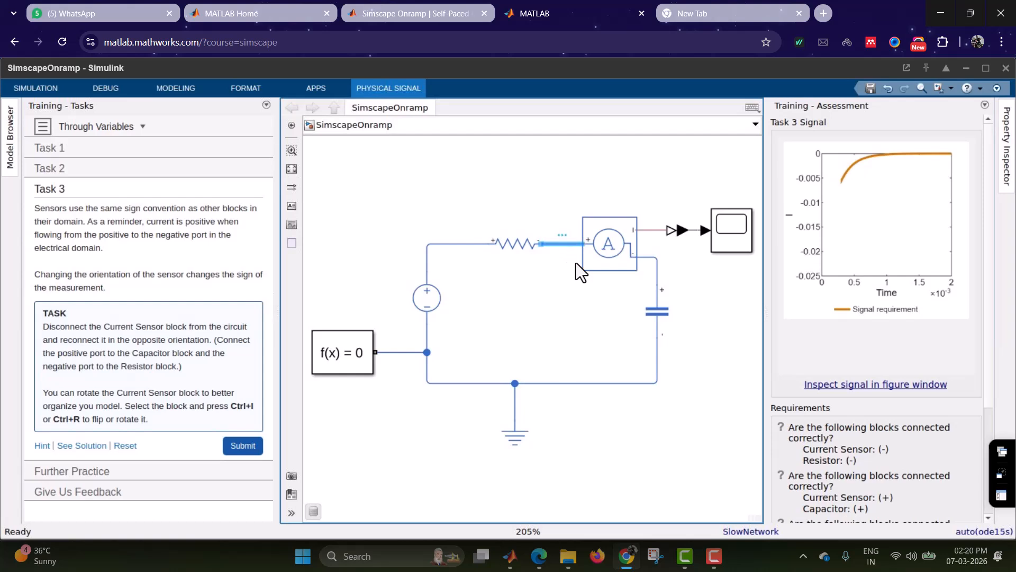
key("Delete")
left_click(658, 273)
key("Delete")
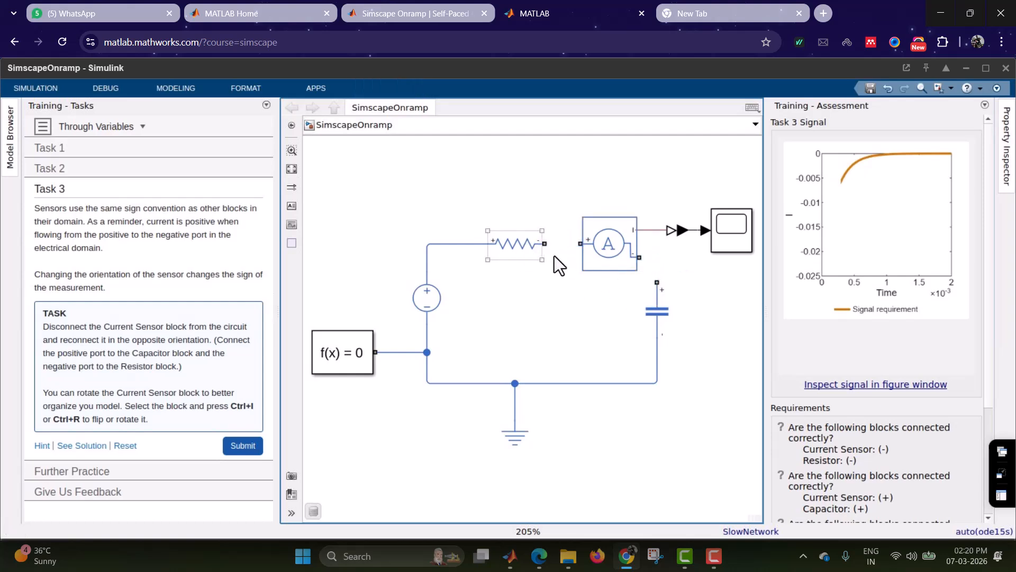
left_click(608, 249)
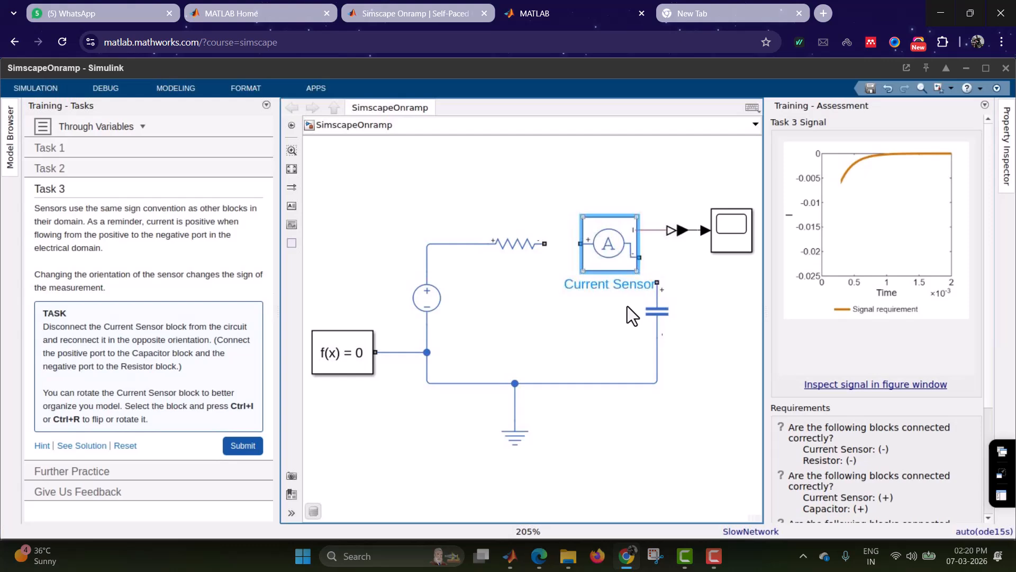
key("ctrl+r")
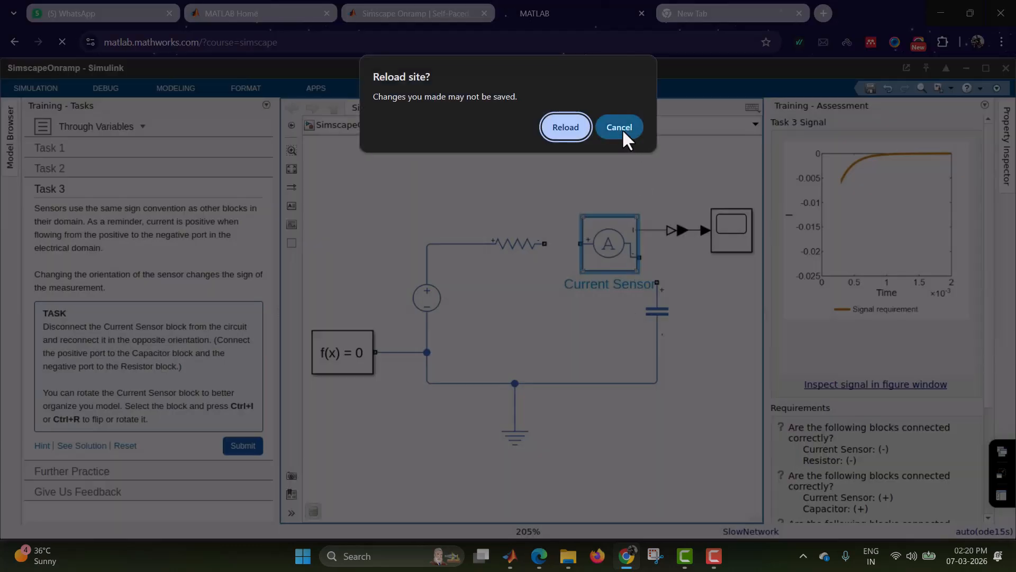
left_click(620, 129)
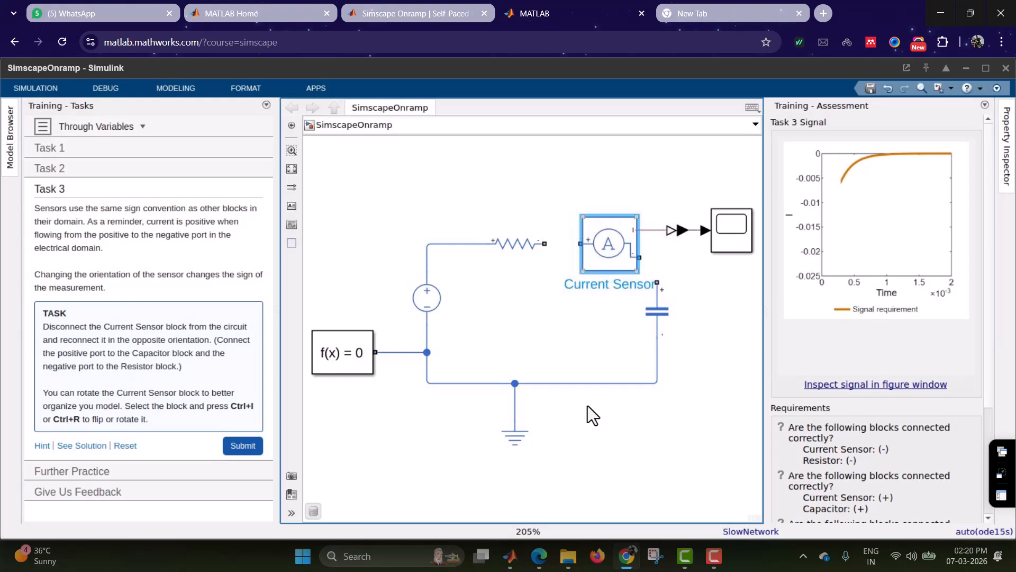
left_click(714, 556)
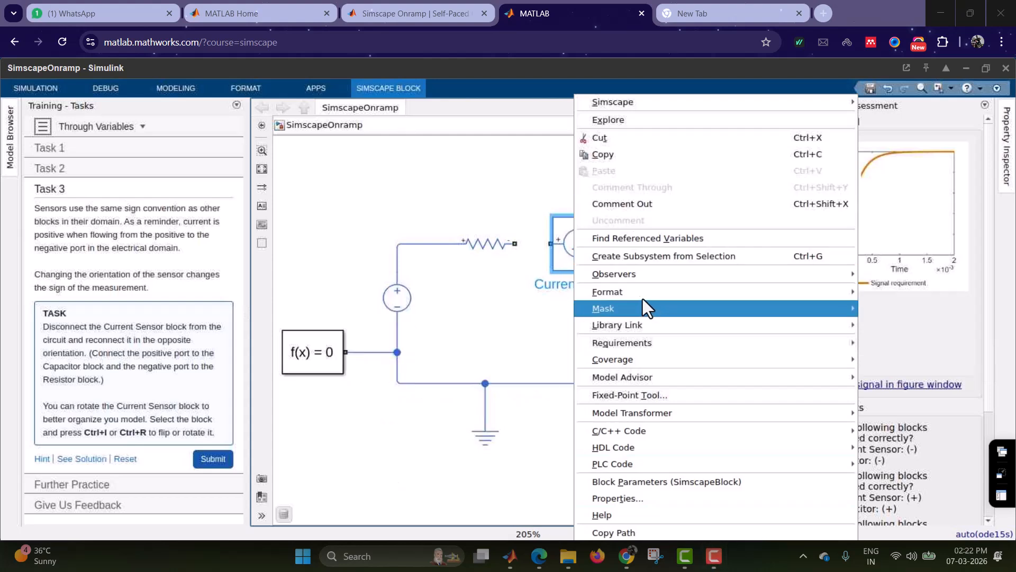
Step: Rotate the Current Sensor block clockwise twice so its negative port faces the resistor
mouse_move(622, 298)
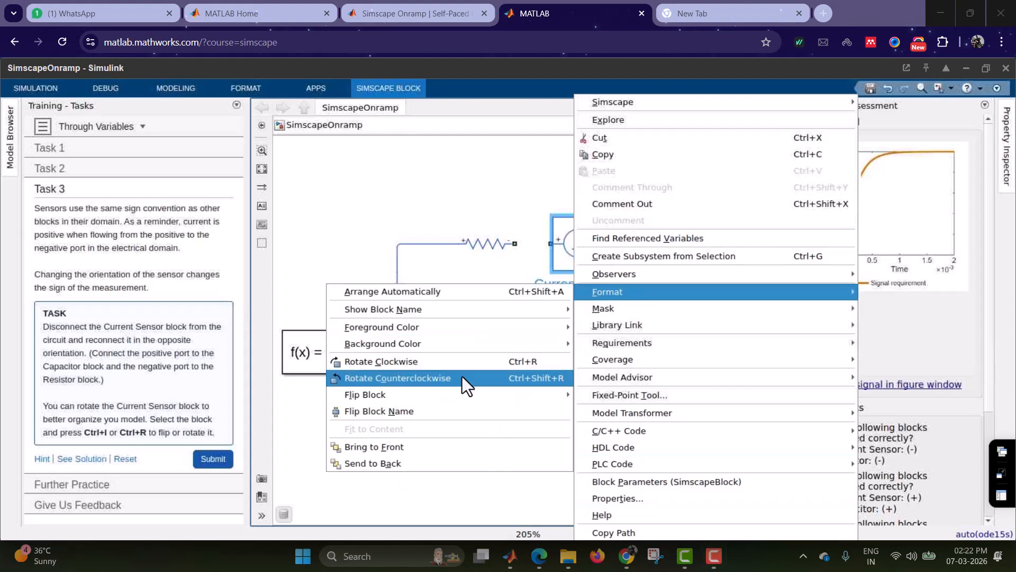
left_click(399, 362)
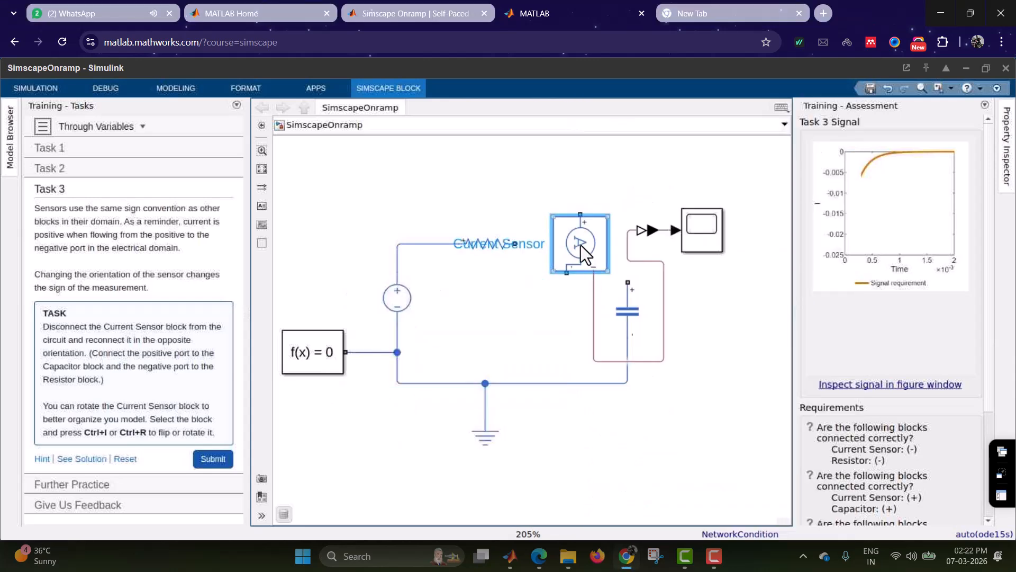
right_click(581, 246)
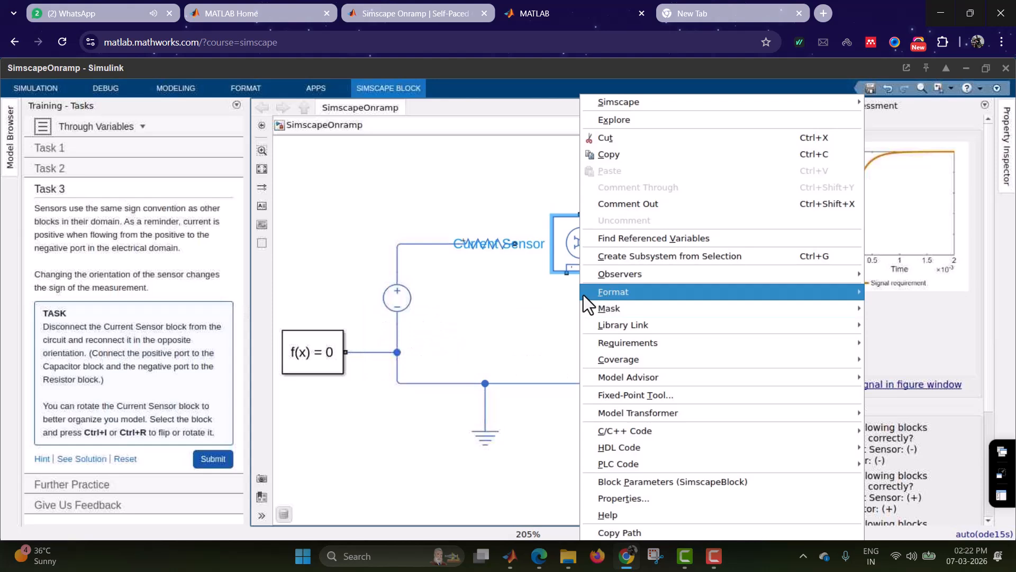
mouse_move(589, 295)
left_click(395, 362)
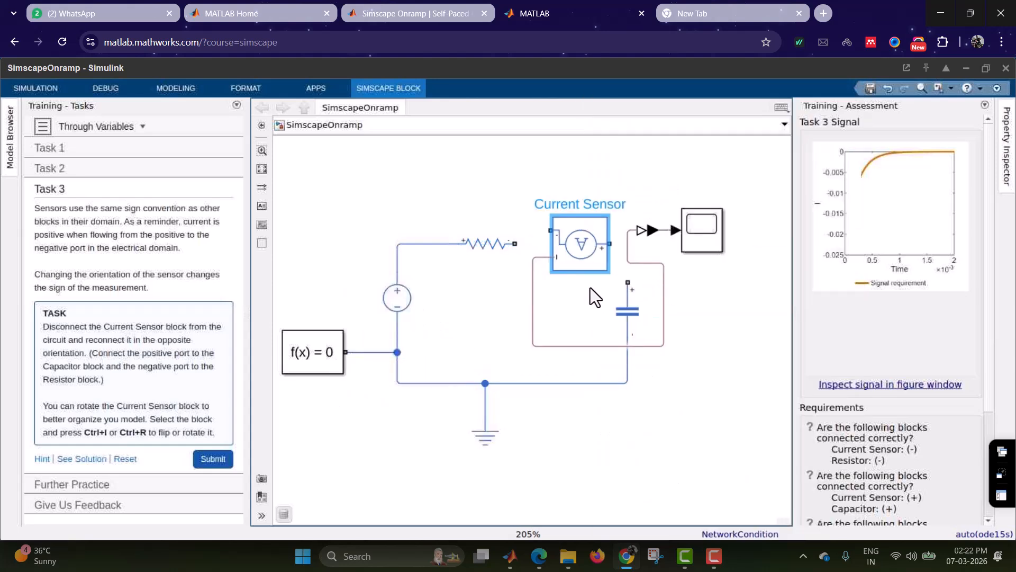
Step: Connect the resistor's negative port to the Current Sensor's negative port, and the sensor's positive port to the capacitor's positive port
mouse_move(514, 243)
left_mouse_down()
mouse_move(532, 239)
mouse_move(524, 243)
left_mouse_up()
left_click(596, 251)
left_click_drag(611, 246, 628, 288)
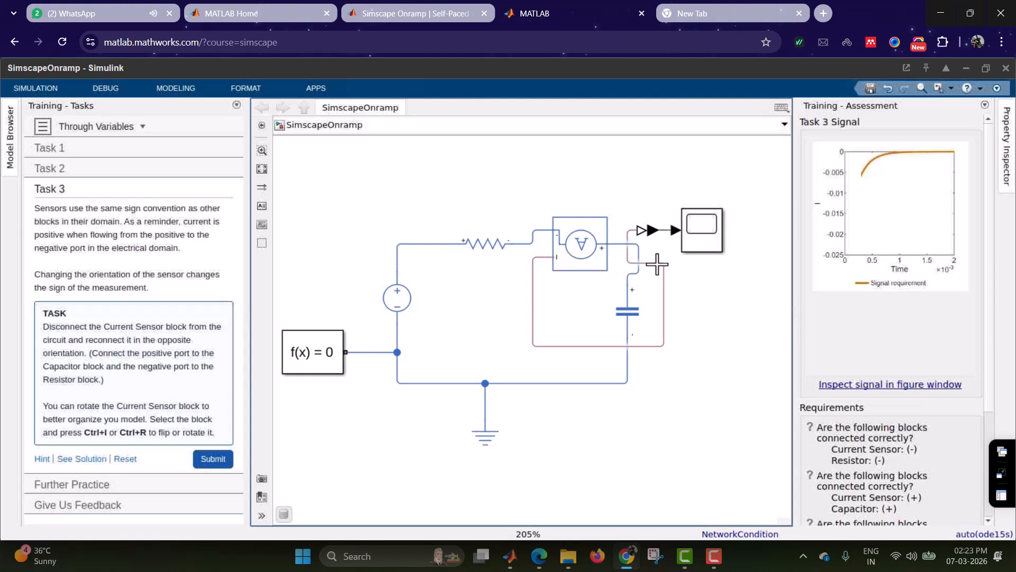
Step: Move the Scope and the PS-Simulink Converter farther right so the signal line clears the capacitor
left_click(664, 264)
left_click_drag(706, 229, 750, 226)
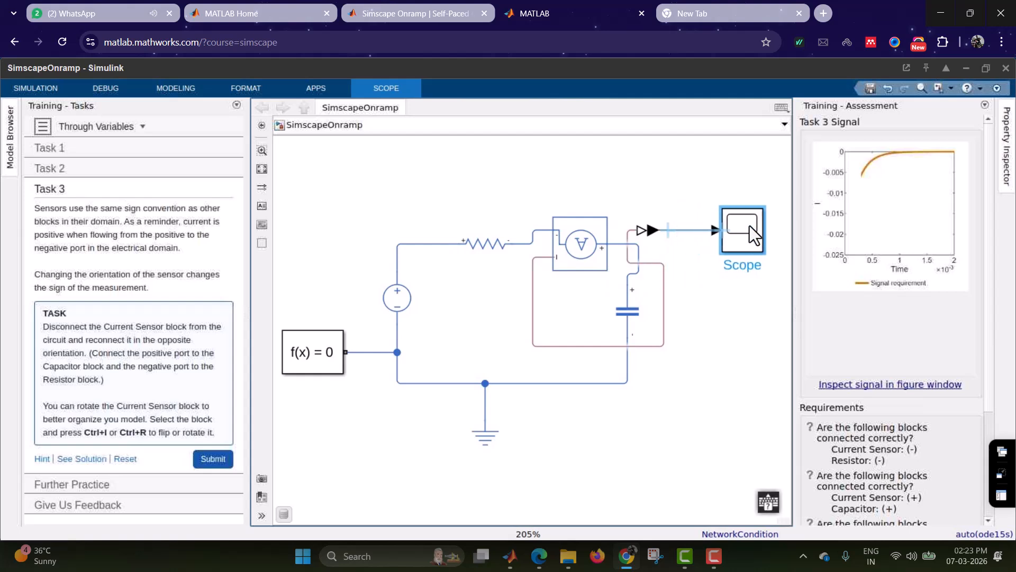
left_click(654, 232)
key("Right")
key("Right")
key("Right")
key("Right")
key("Right")
key("Right")
key("Right")
key("Right")
key("Right")
key("Right")
key("Right")
key("Right")
key("Right")
key("Right")
key("Right")
key("Right")
key("Right")
key("Right")
key("Right")
key("Right")
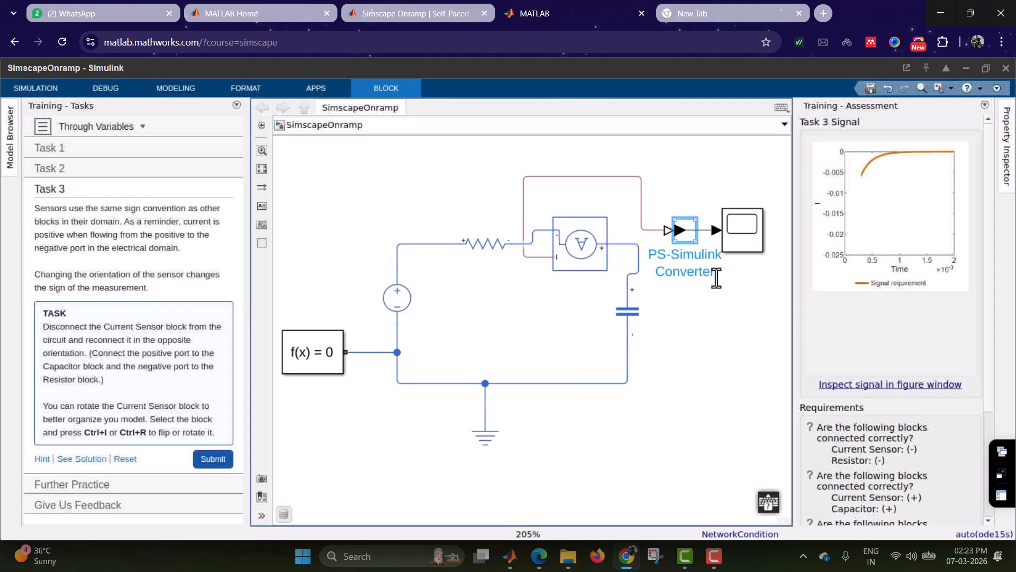
key("Left")
key("Left")
key("Left")
key("Left")
key("Left")
key("Left")
key("Left")
key("Left")
key("Left")
key("Left")
key("Left")
key("Left")
key("Left")
key("Left")
key("Left")
key("Left")
left_click(666, 262)
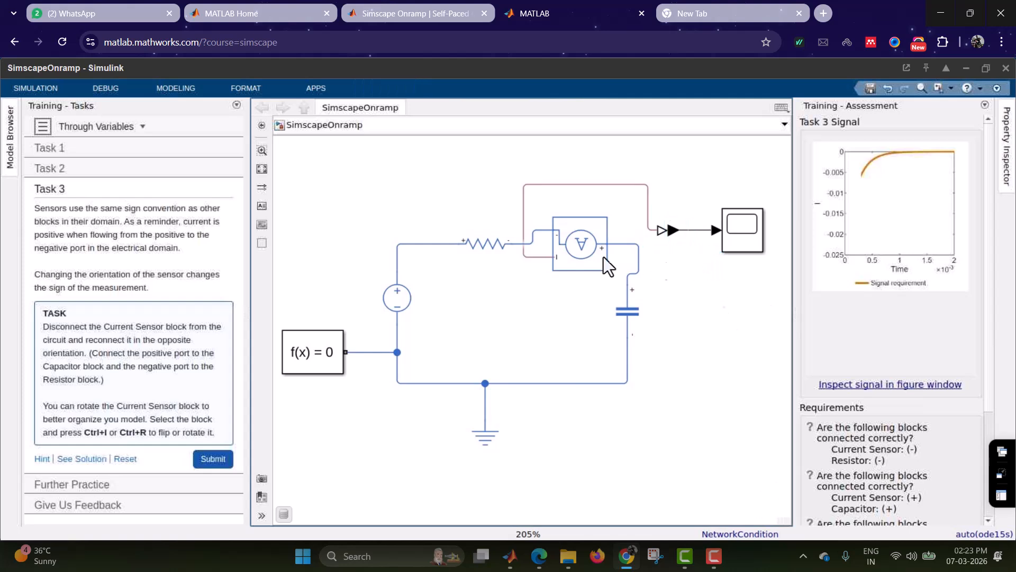
Step: Move the Current Sensor down until its negative port lines up with the resistor and the connection runs straight
left_click(581, 248)
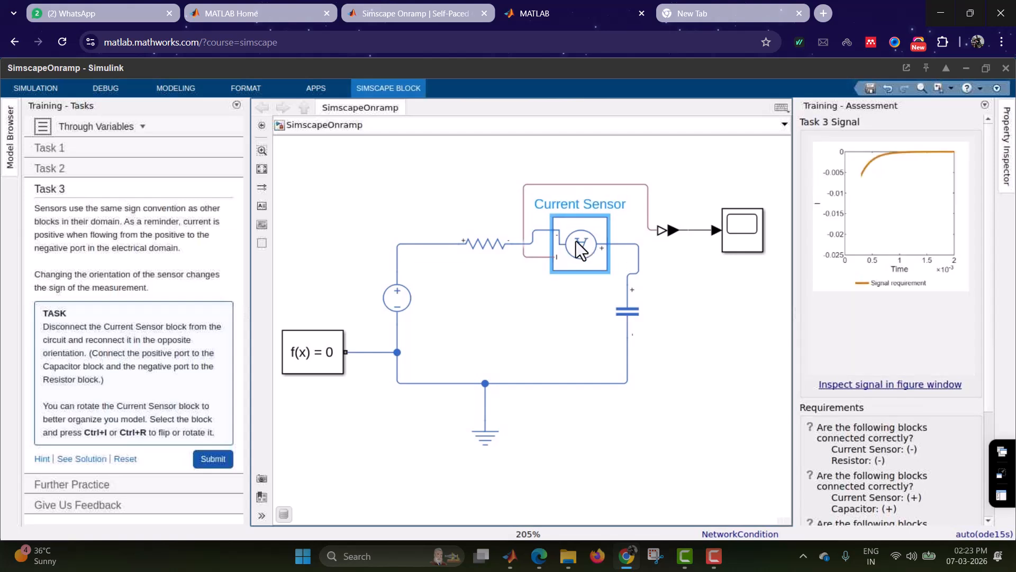
key("Down")
key("Down")
key("Down")
key("Down")
key("Down")
key("Down")
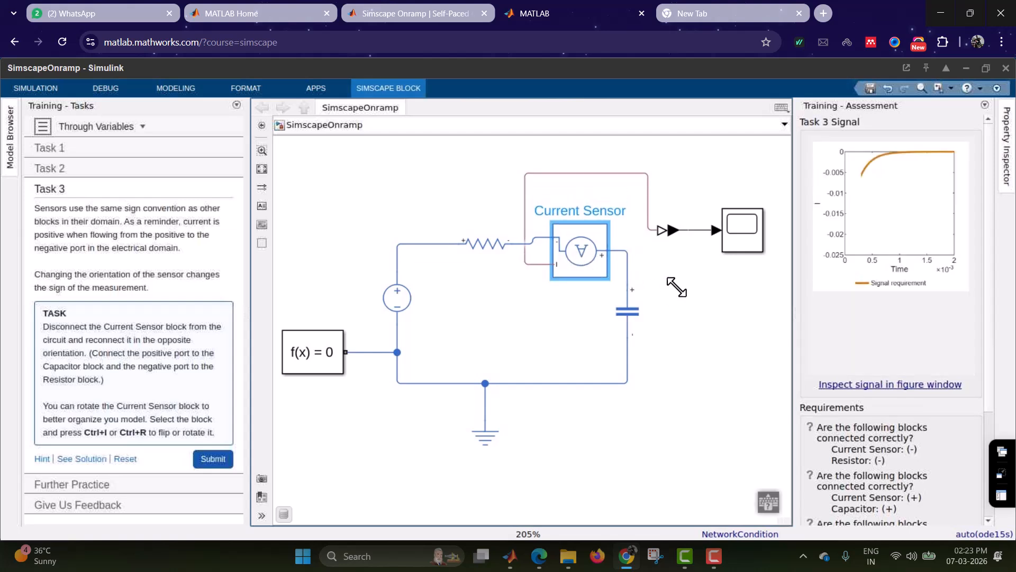
key("Down")
key("Down")
key("Down")
key("Down")
key("Down")
key("Down")
key("Down")
left_click(704, 282)
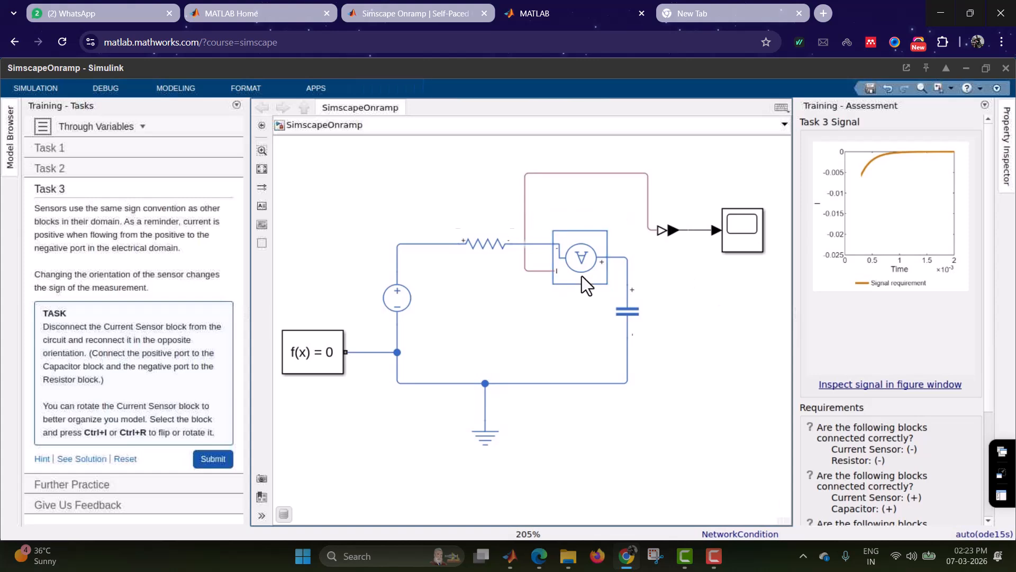
Step: Submit Task 3, advance to Further Practice and continue to the next course section
left_click(222, 459)
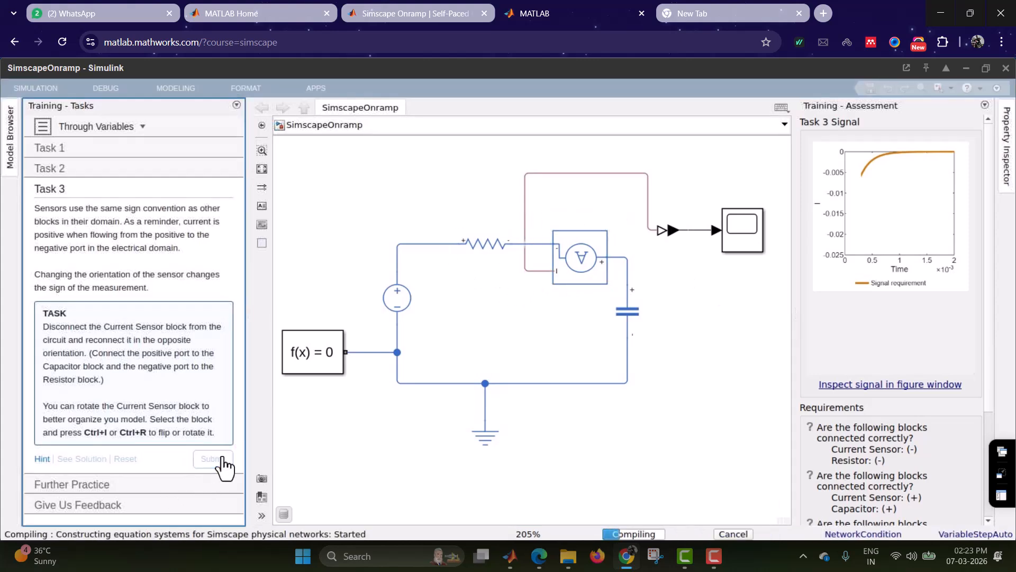
left_click(714, 558)
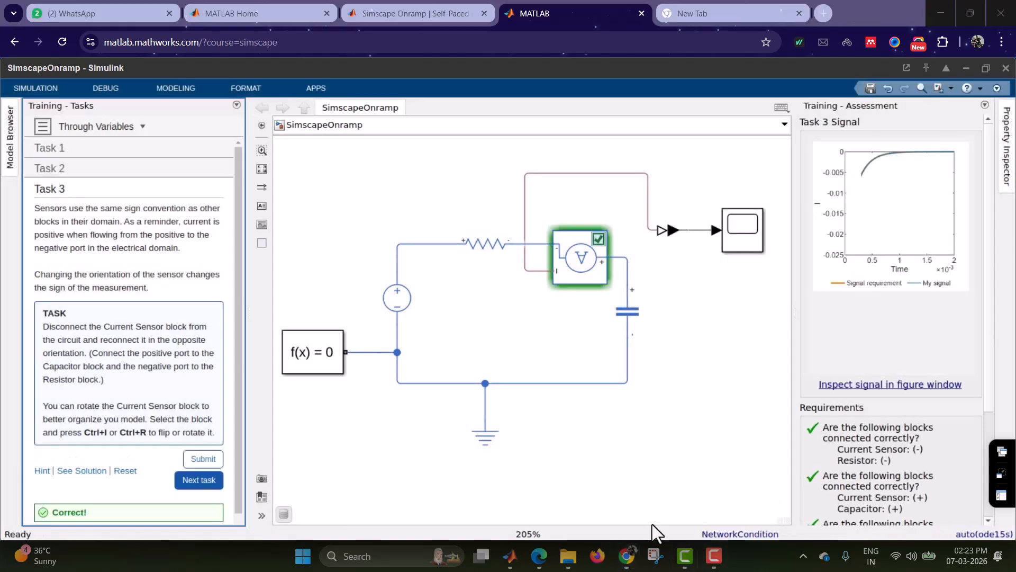
scroll(180, 456, "down", 1)
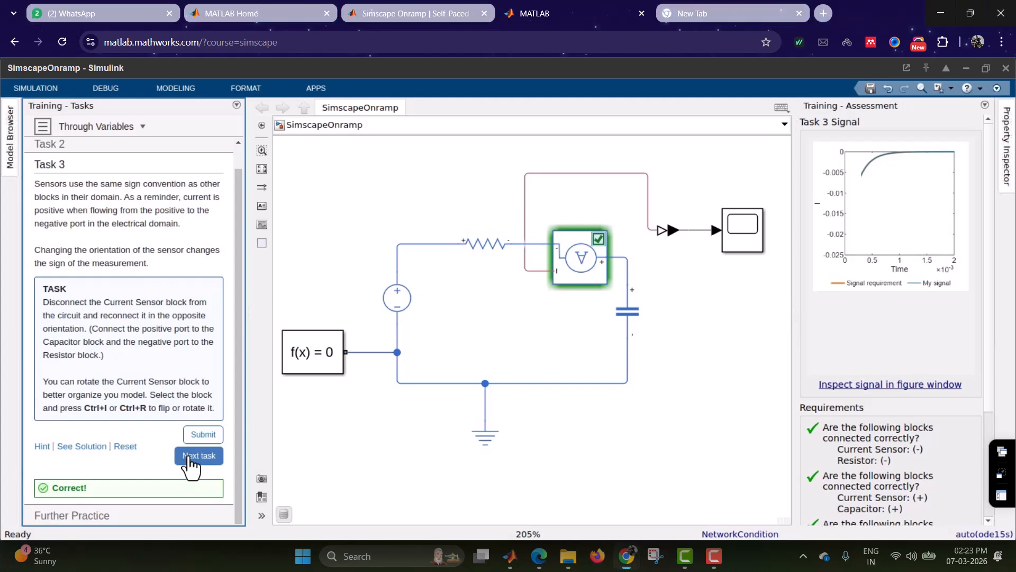
left_click(182, 456)
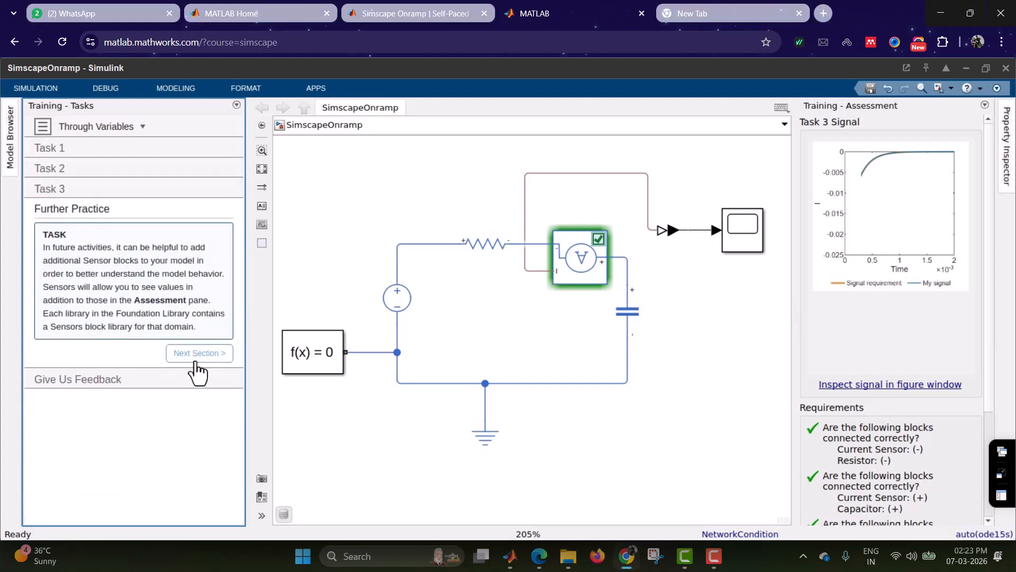
left_click(195, 360)
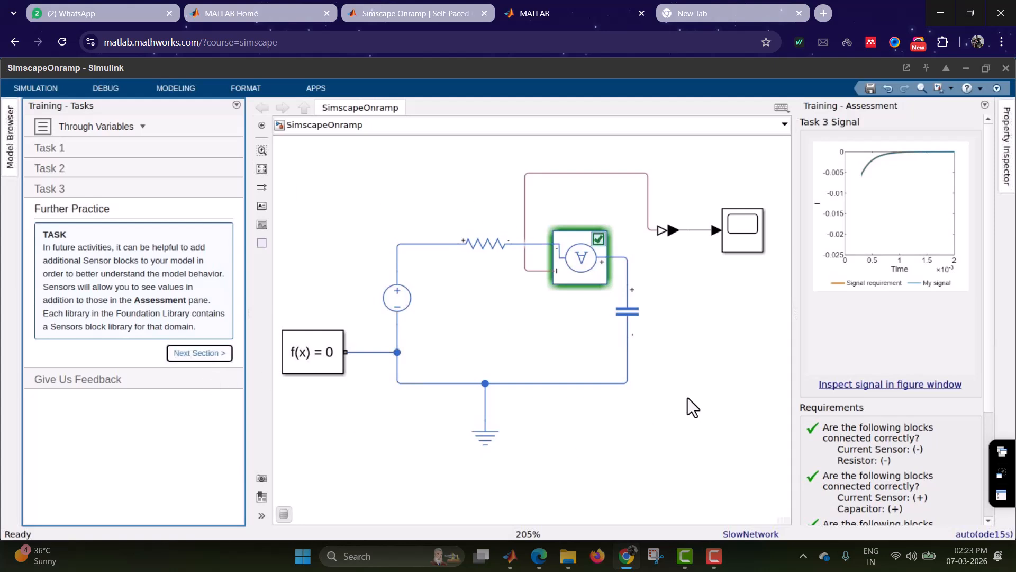
left_click(716, 558)
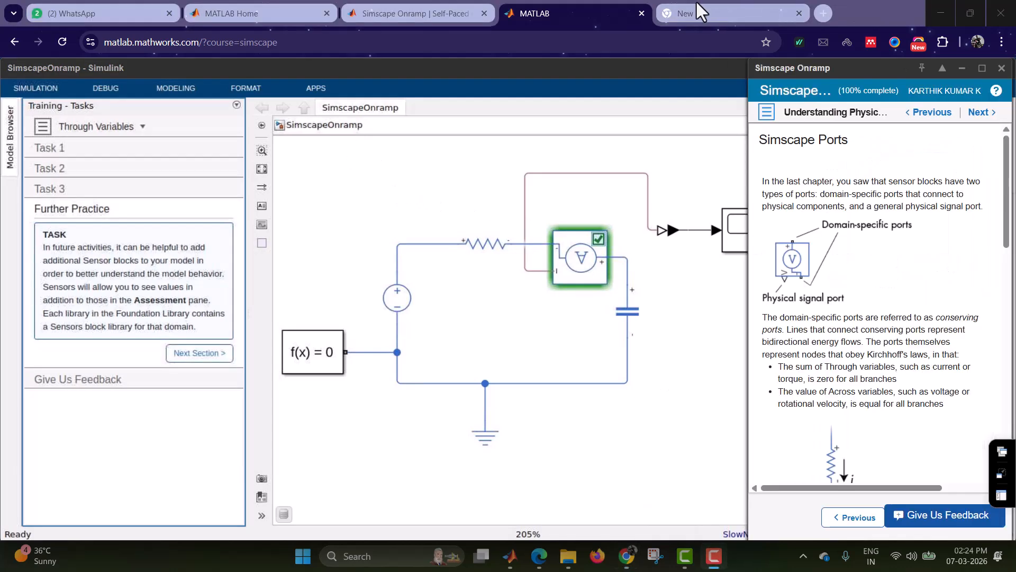
Step: Maximize the Simscape Onramp lesson window, read the Simscape Ports page to its end and continue to the next page
left_click(983, 68)
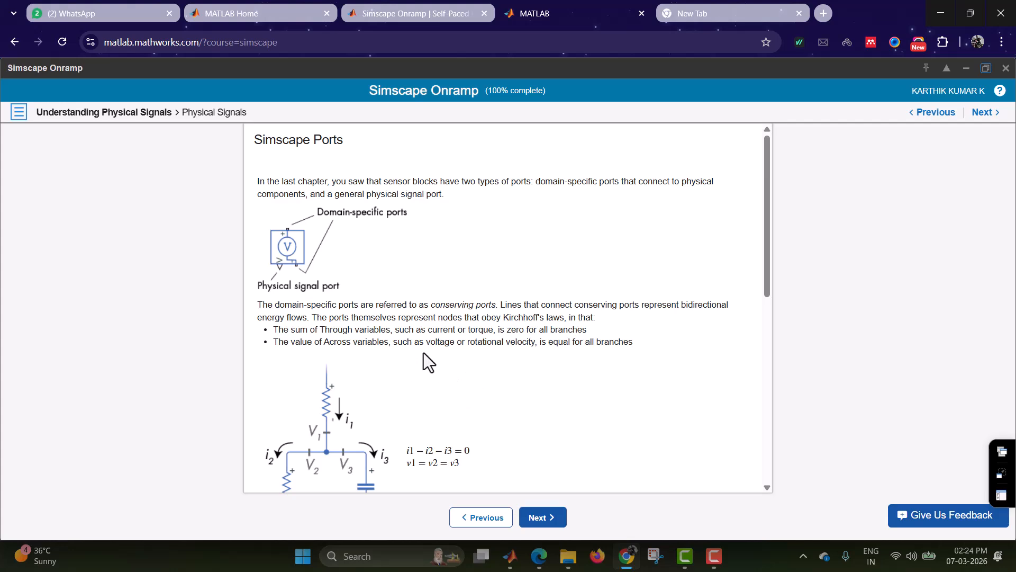
scroll(449, 342, "down", 8)
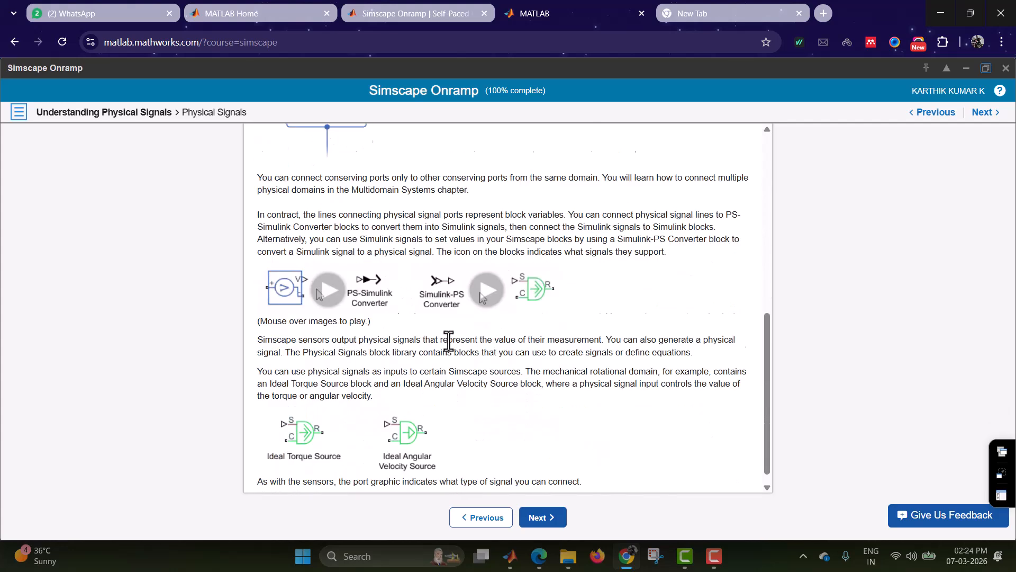
left_click(539, 520)
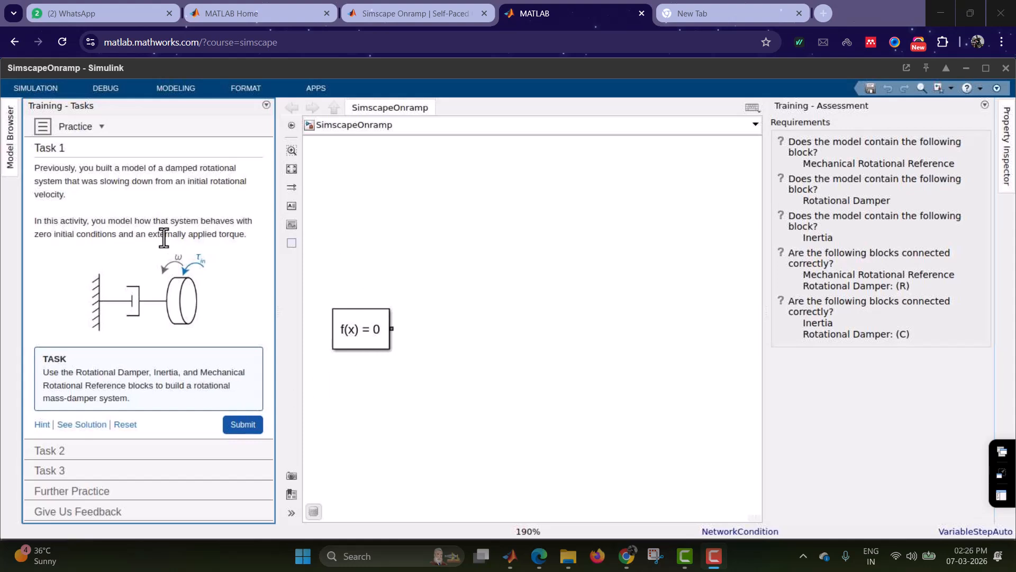
Step: Add a Rotational Damper block from the Simscape Foundation Library and place it level with the f(x) = 0 block, to its right
double_click(475, 231)
type("rorational")
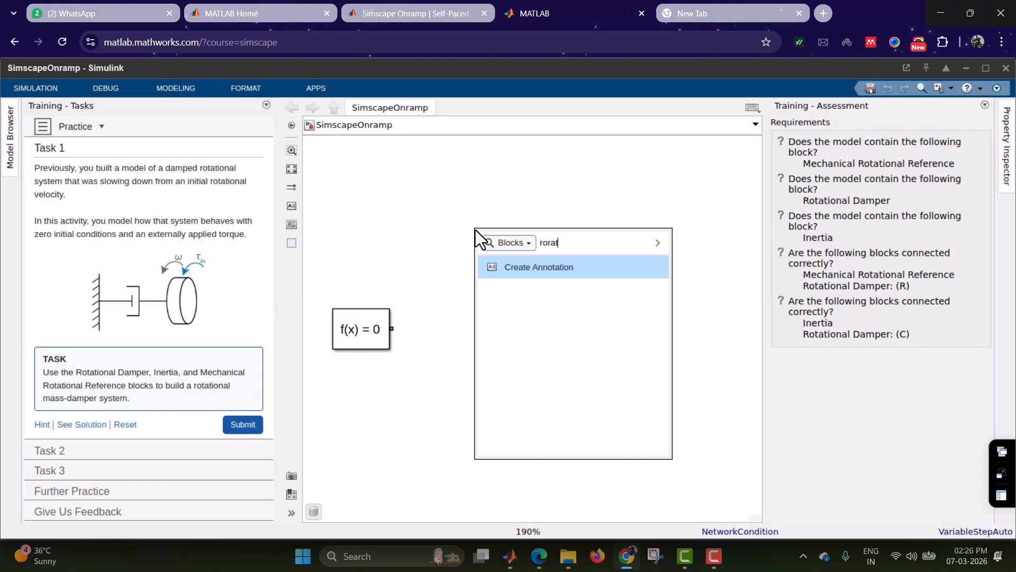
key("BackSpace")
key("BackSpace")
key("BackSpace")
key("BackSpace")
key("BackSpace")
key("BackSpace")
key("BackSpace")
key("BackSpace")
type("ta")
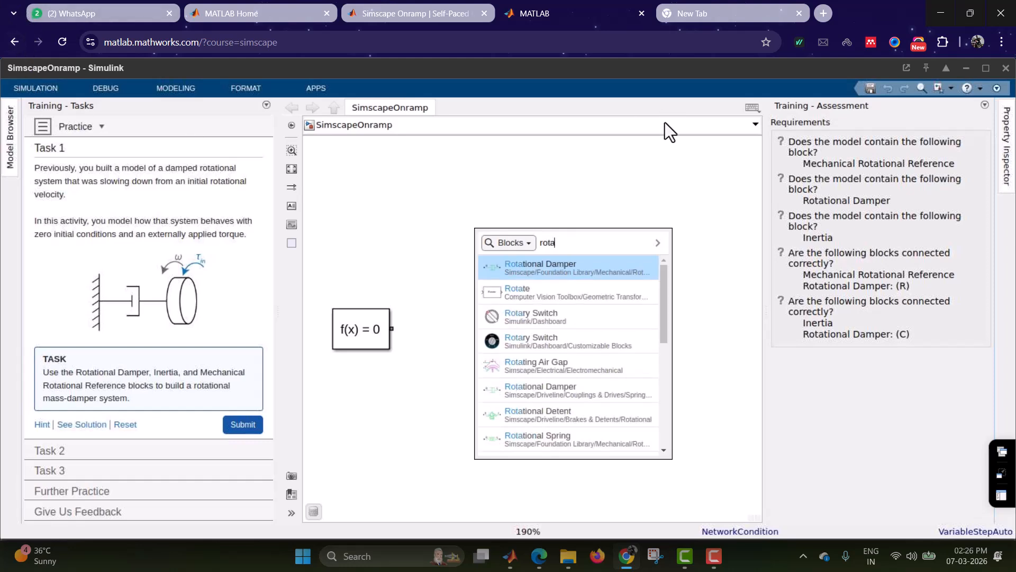
left_click(584, 267)
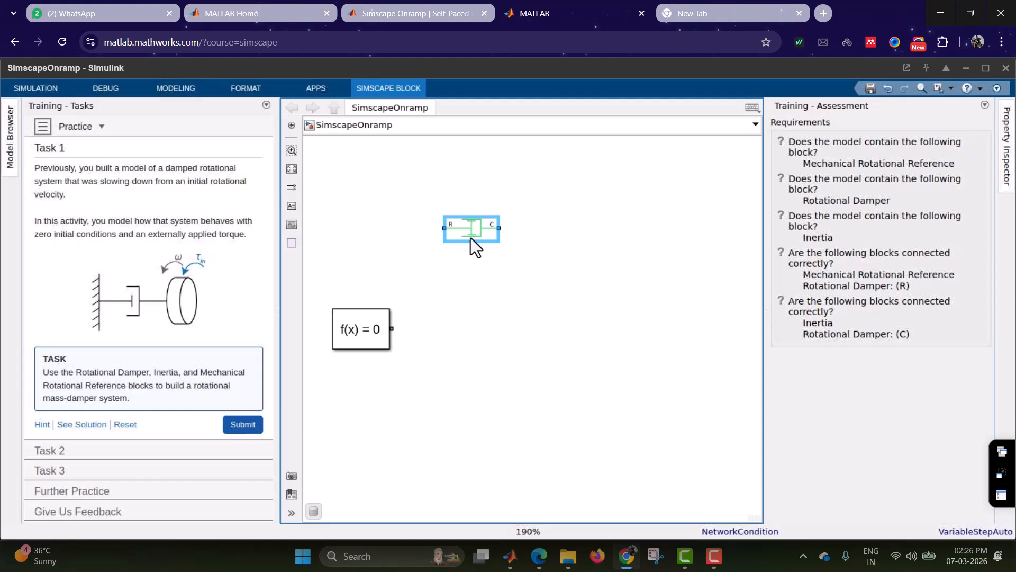
left_click_drag(479, 227, 535, 325)
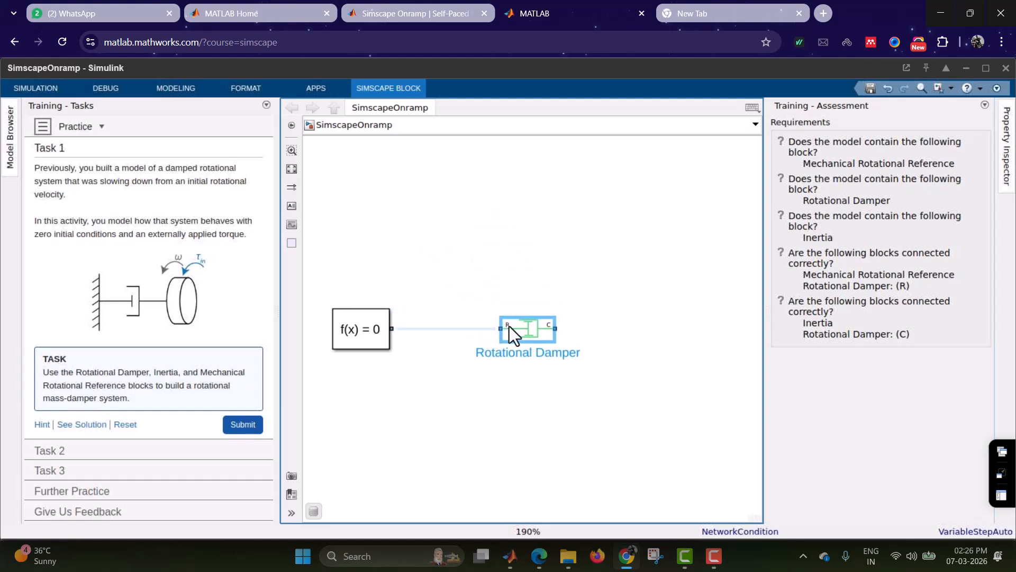
Step: Add an Inertia block from the Simscape Foundation Library and place it below and to the right of the Rotational Damper
left_click(479, 235)
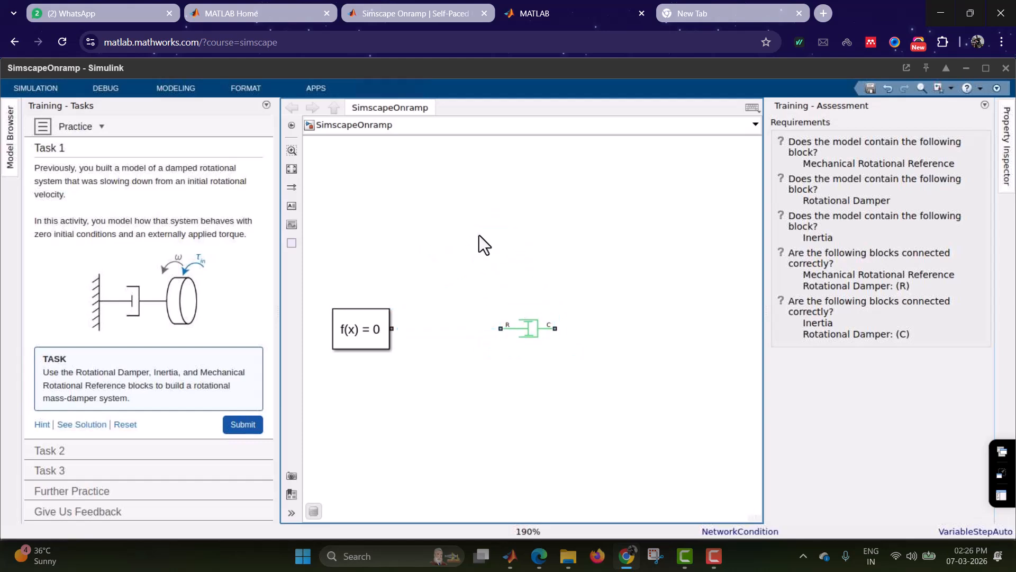
type("iner")
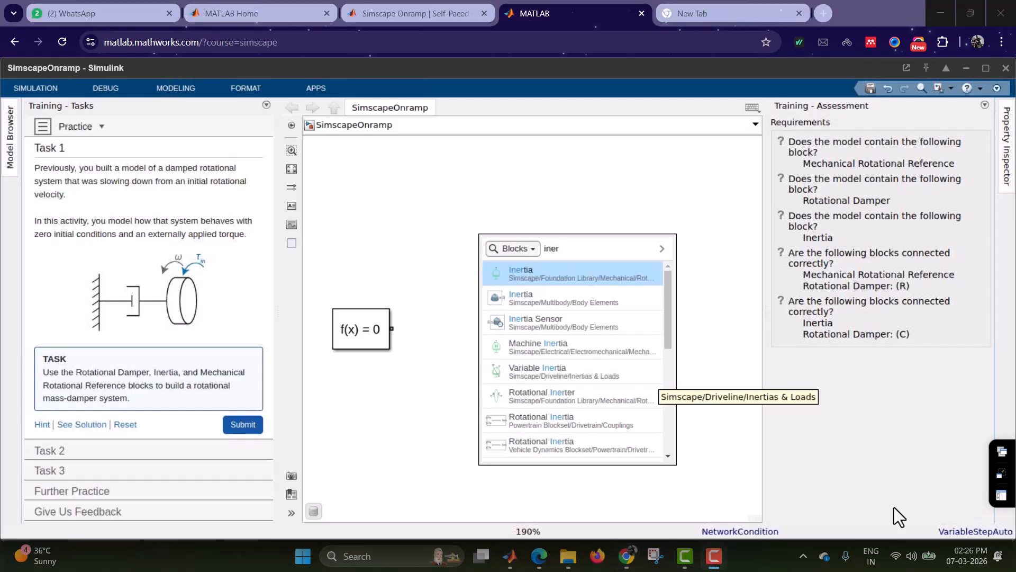
left_click(574, 272)
left_click_drag(481, 238, 659, 380)
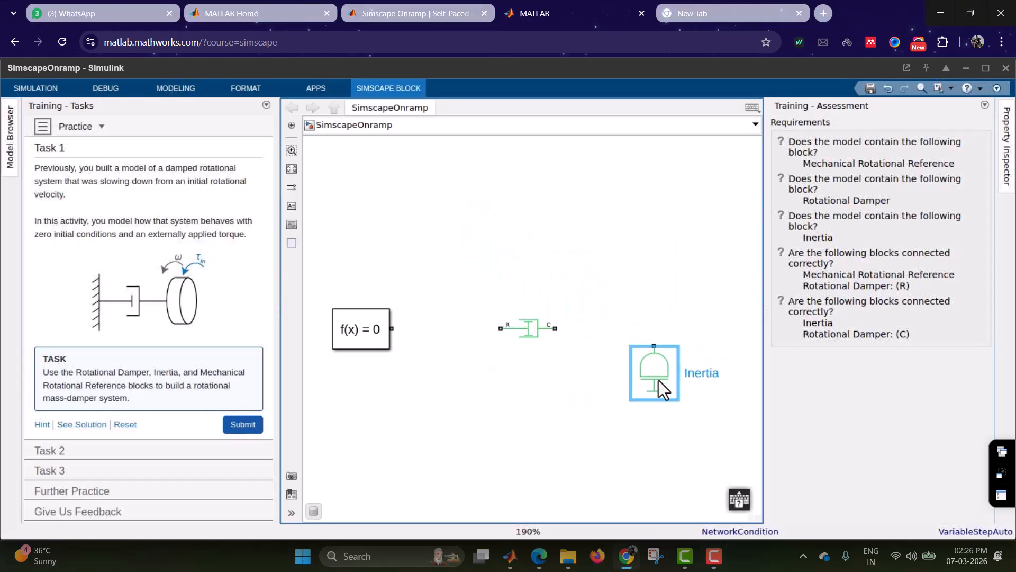
Step: Add a Mechanical Rotational Reference block and place it below the gap between the f(x) = 0 block and the Rotational Damper
left_click(497, 409)
type("mecha")
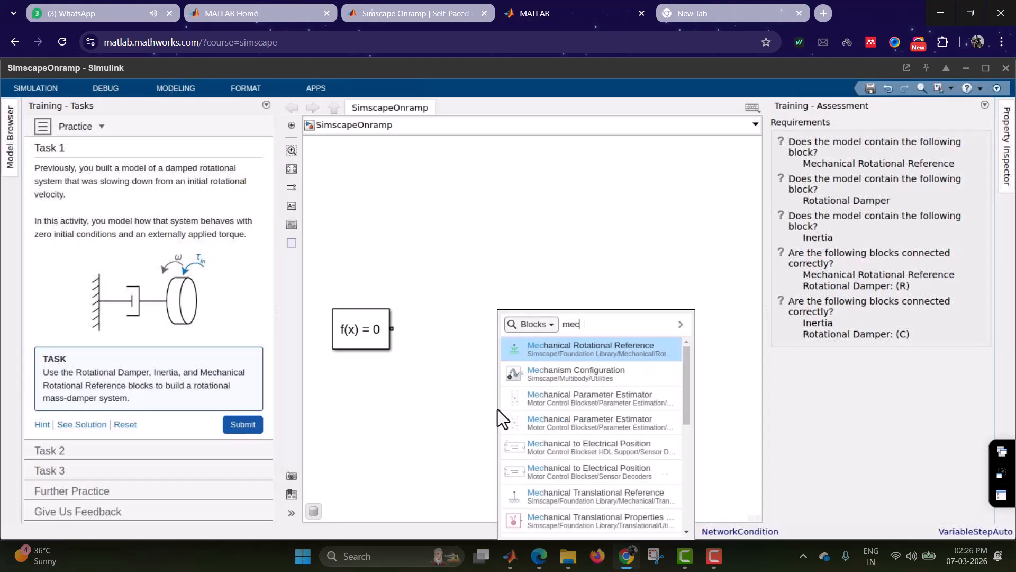
left_click(564, 345)
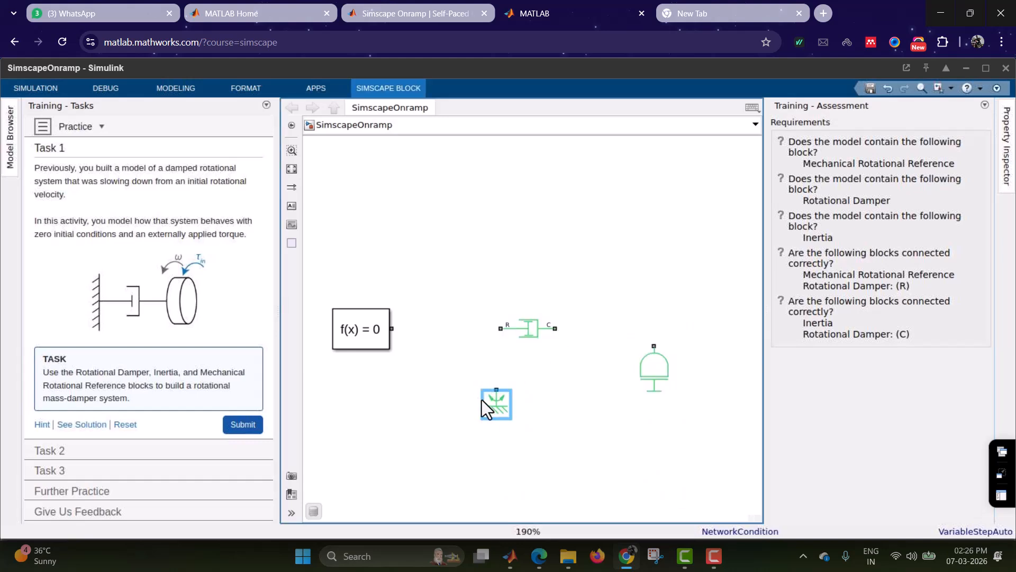
left_click_drag(494, 408, 449, 411)
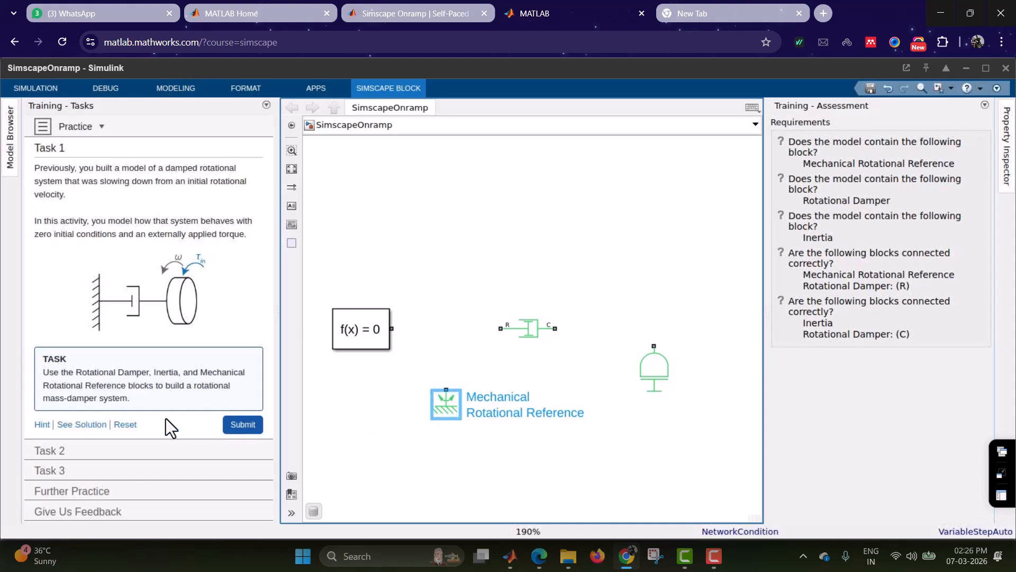
Step: Submit Task 1 for assessment and reread its instruction to build a rotational mass-damper system
left_click(244, 431)
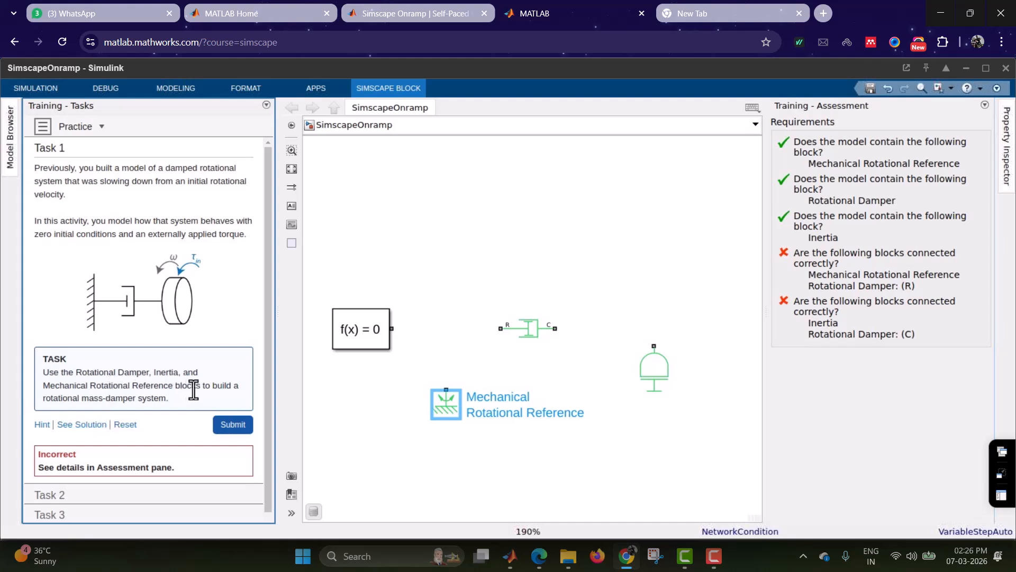
left_click_drag(213, 386, 198, 404)
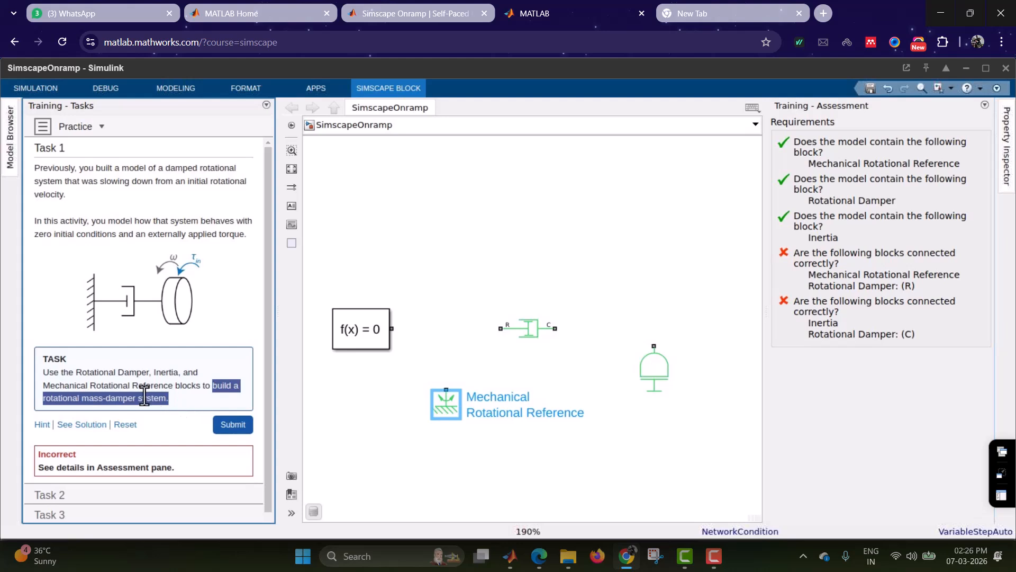
left_click(171, 398)
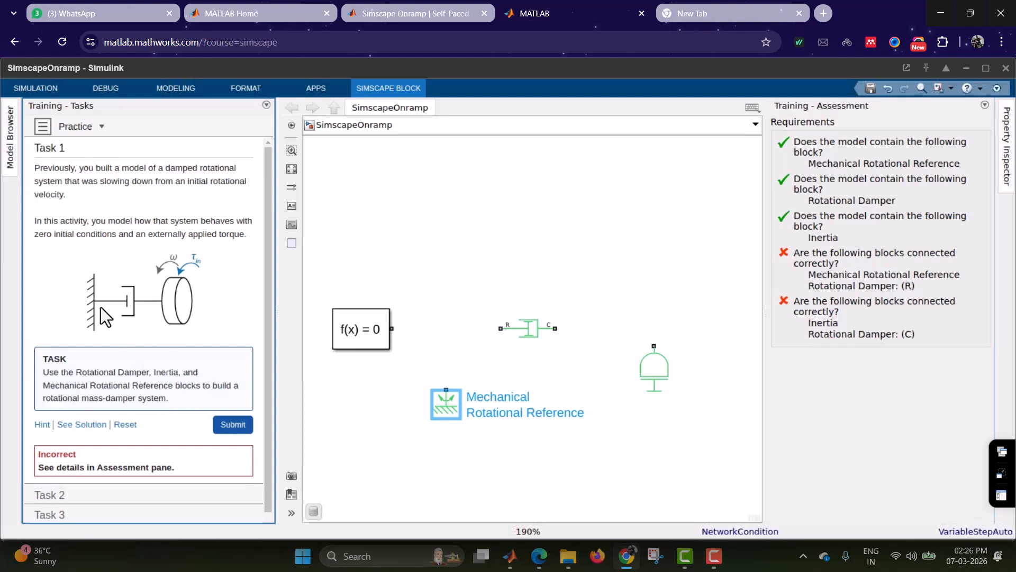
Step: Wire the f(x) = 0 block and Mechanical Rotational Reference to damper port R and the Inertia to port C, and submit Task 1
left_click_drag(392, 328, 655, 350)
left_click_drag(446, 390, 446, 329)
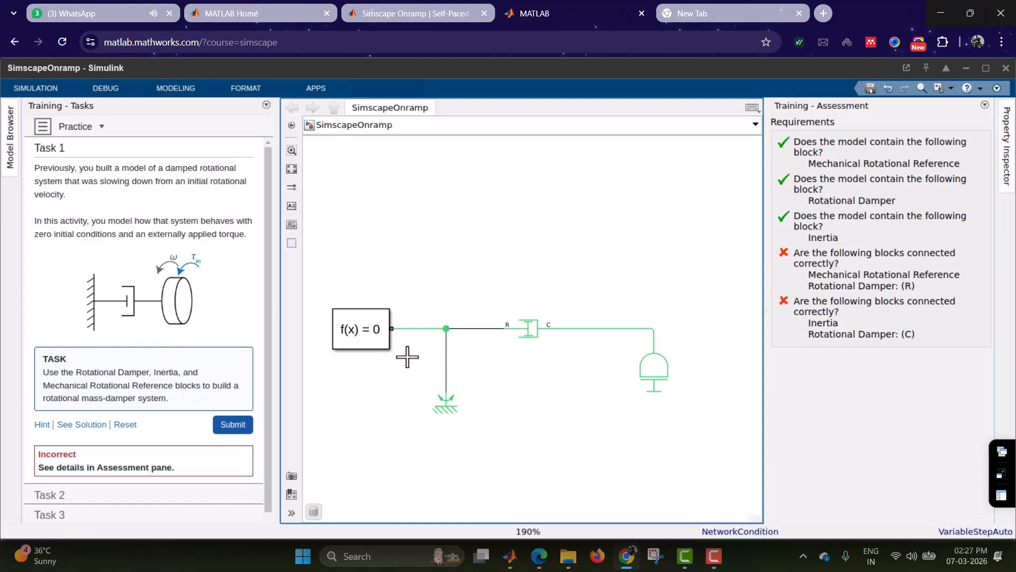
left_click(233, 426)
left_click(233, 429)
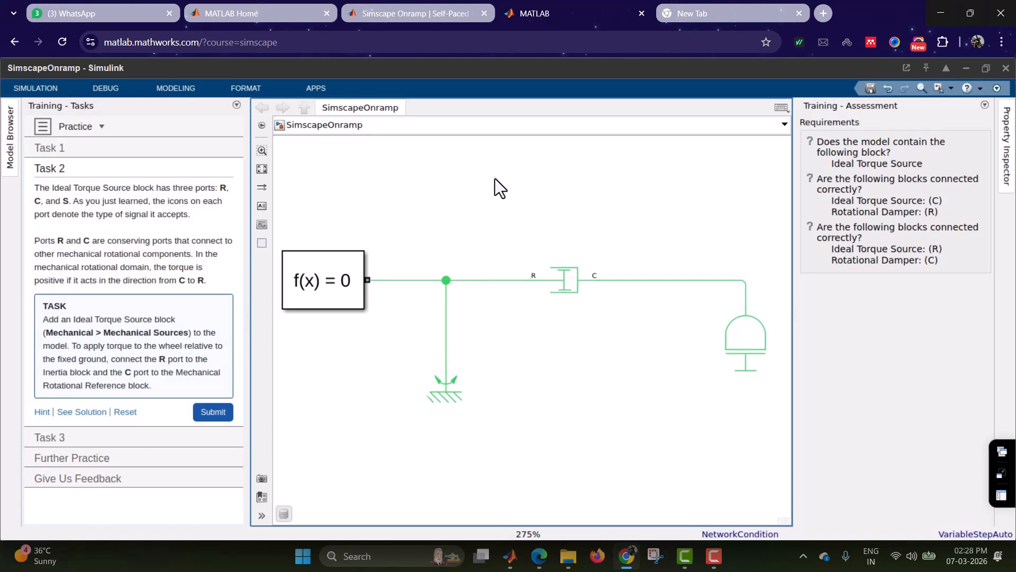
Step: Add an Ideal Torque Sensor block and place it above the Rotational Damper
double_click(495, 179)
type("ideal")
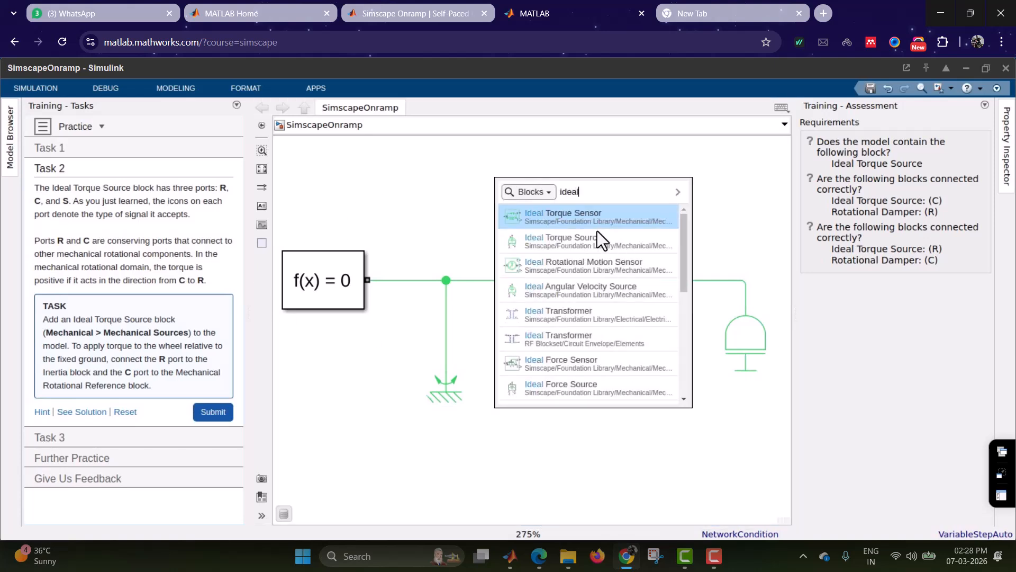
left_click(569, 221)
left_click_drag(503, 185, 583, 207)
left_click_drag(580, 208, 577, 208)
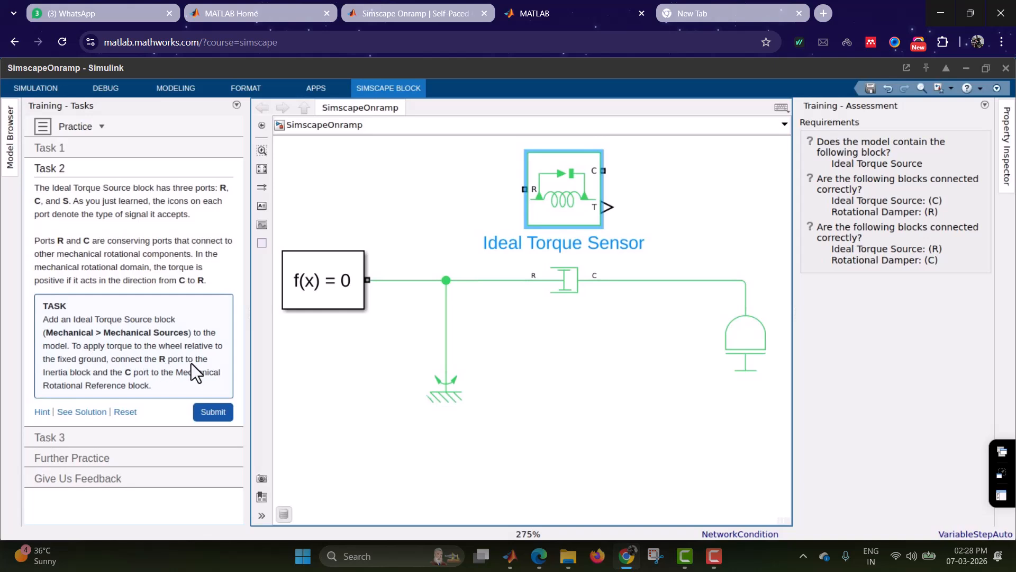
Step: Rotate the Ideal Torque Sensor 180 degrees, connect its R port to the Inertia line and C port to the reference line, and submit Task 2
left_click(567, 193)
key("ctrl+r")
key("ctrl+r")
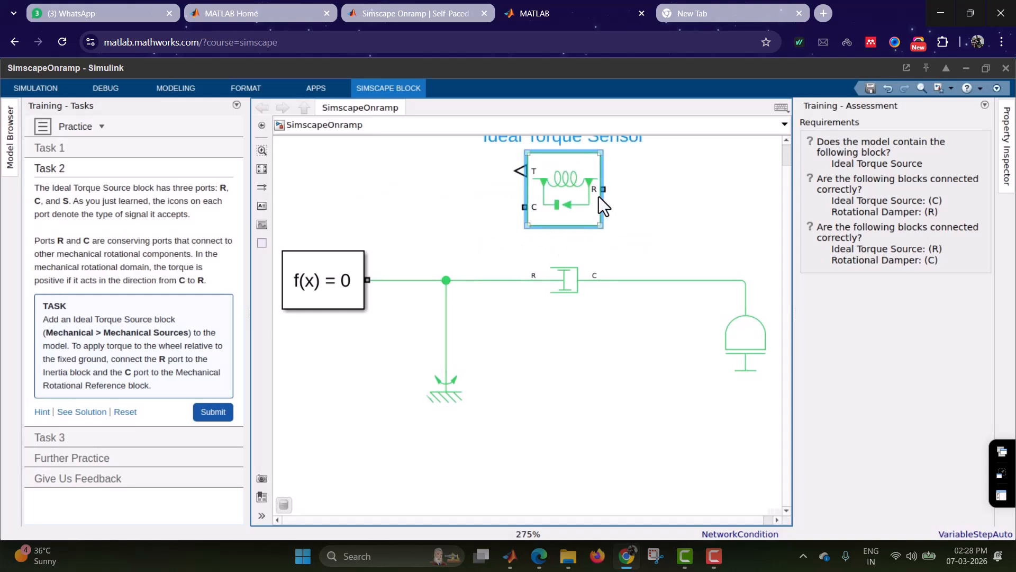
left_click_drag(607, 190, 664, 280)
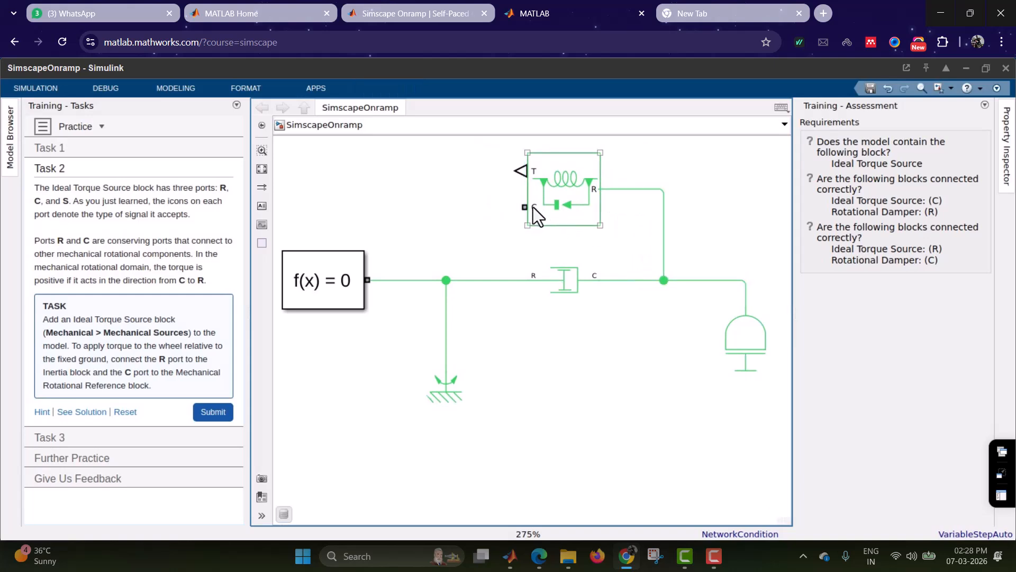
left_click_drag(526, 207, 485, 280)
left_click(213, 413)
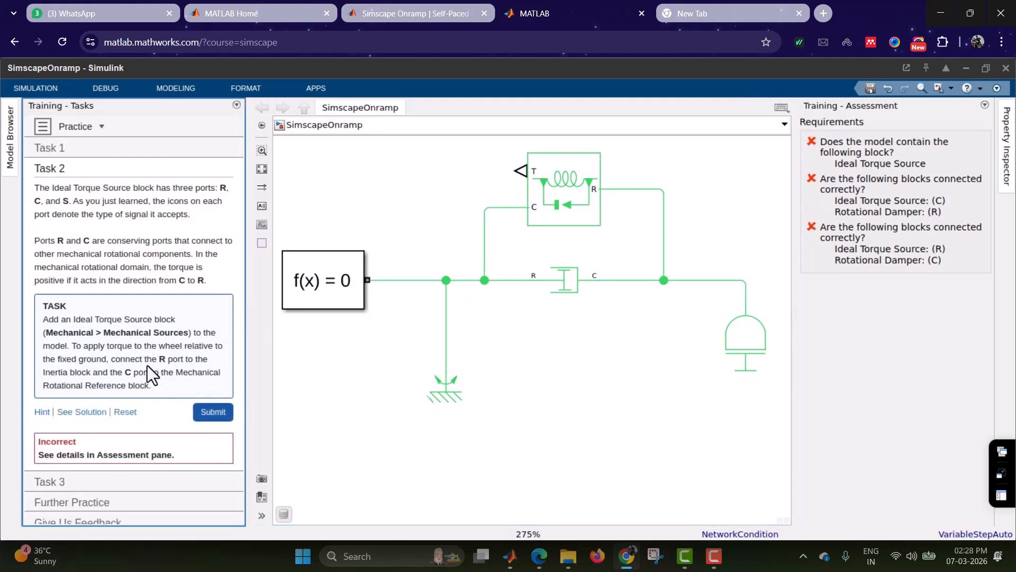
Step: Delete the Ideal Torque Sensor and add an Ideal Torque Source block in its place
left_click(552, 203)
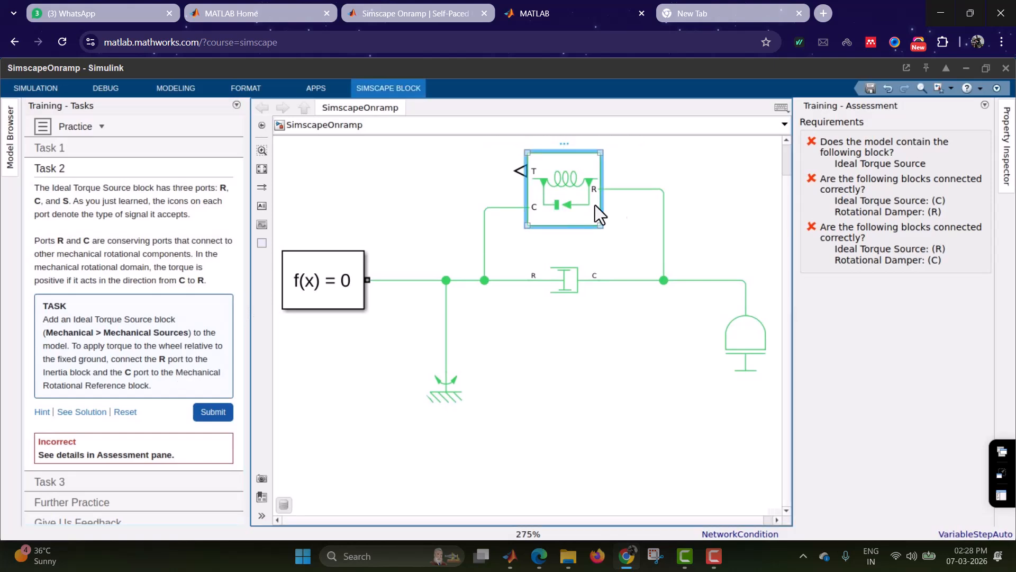
key("Delete")
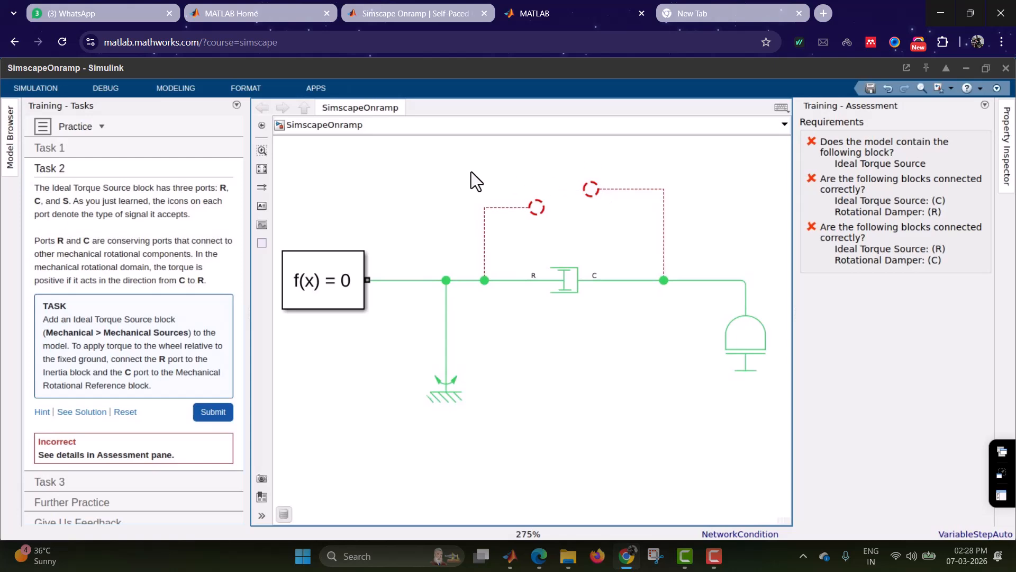
double_click(472, 172)
type("ideal")
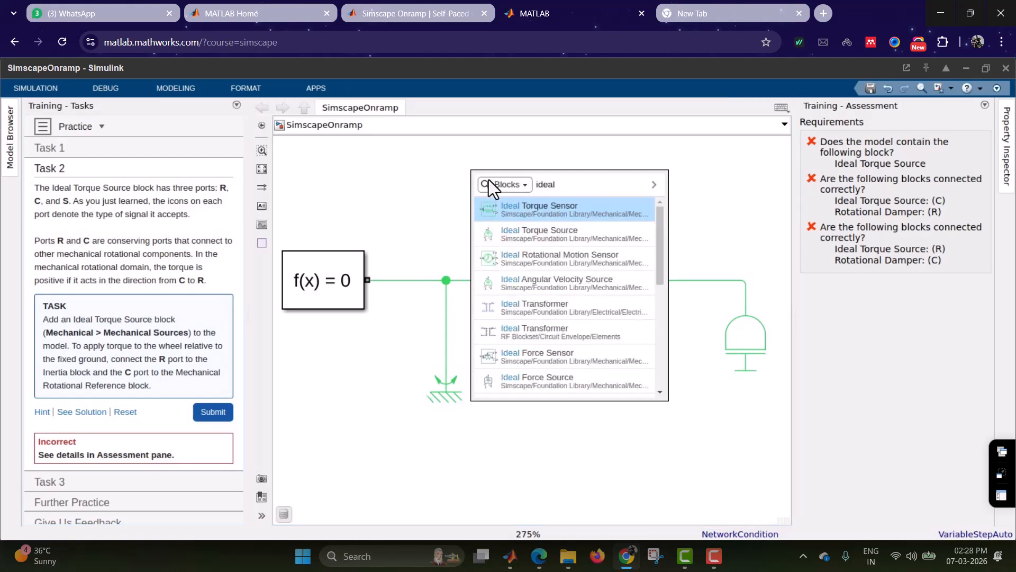
type(" to")
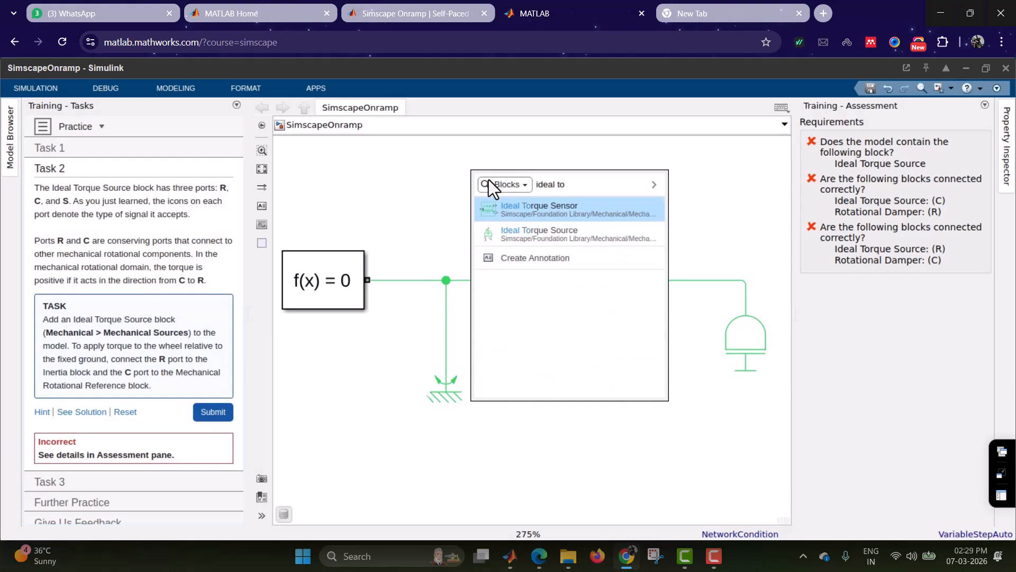
left_click(560, 236)
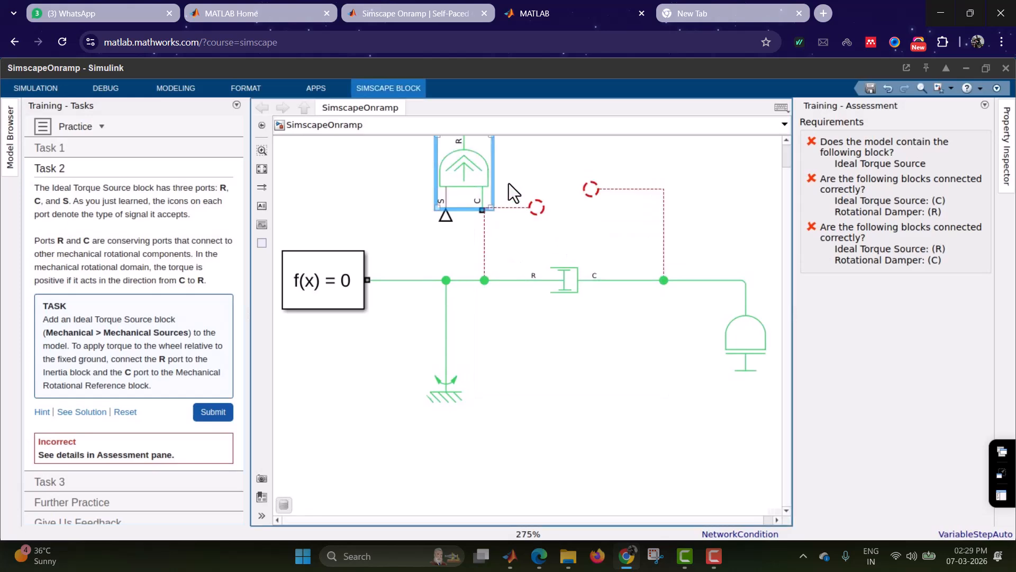
Step: Delete the two dangling connection lines and move the Ideal Torque Source above the Rotational Damper
left_click(534, 207)
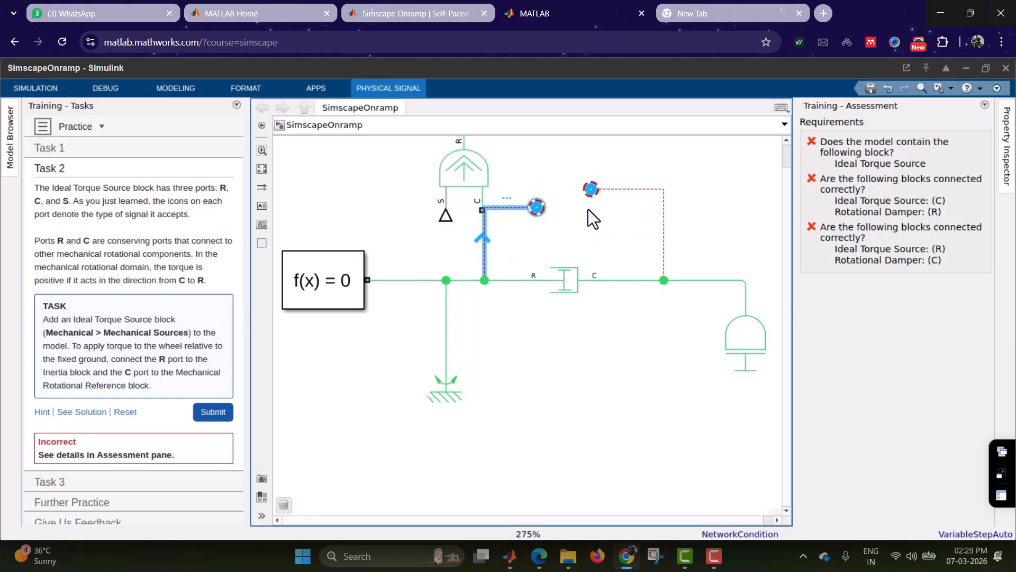
key("Delete")
left_click(599, 191)
key("Delete")
left_click(471, 176)
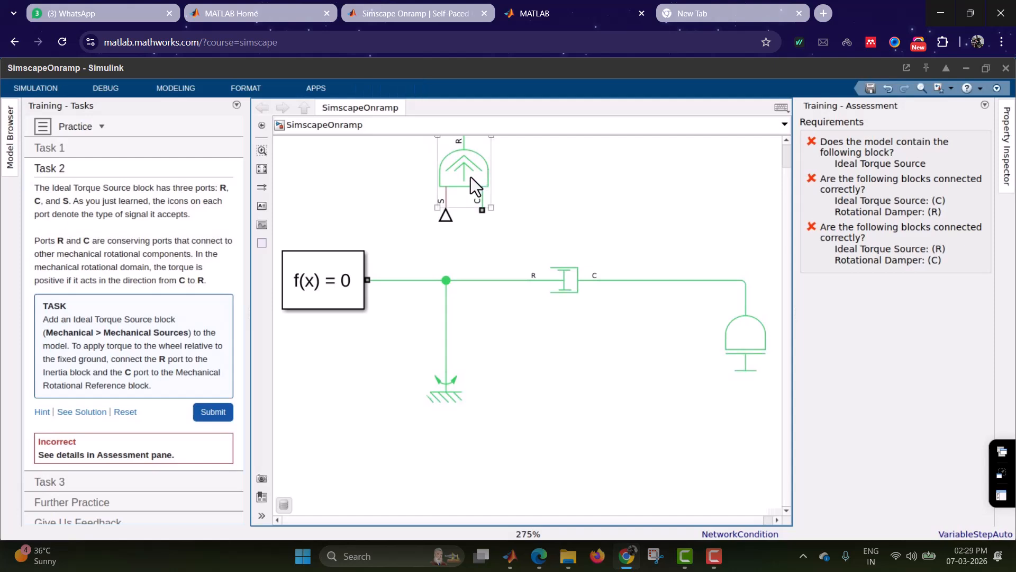
left_click_drag(572, 191, 582, 191)
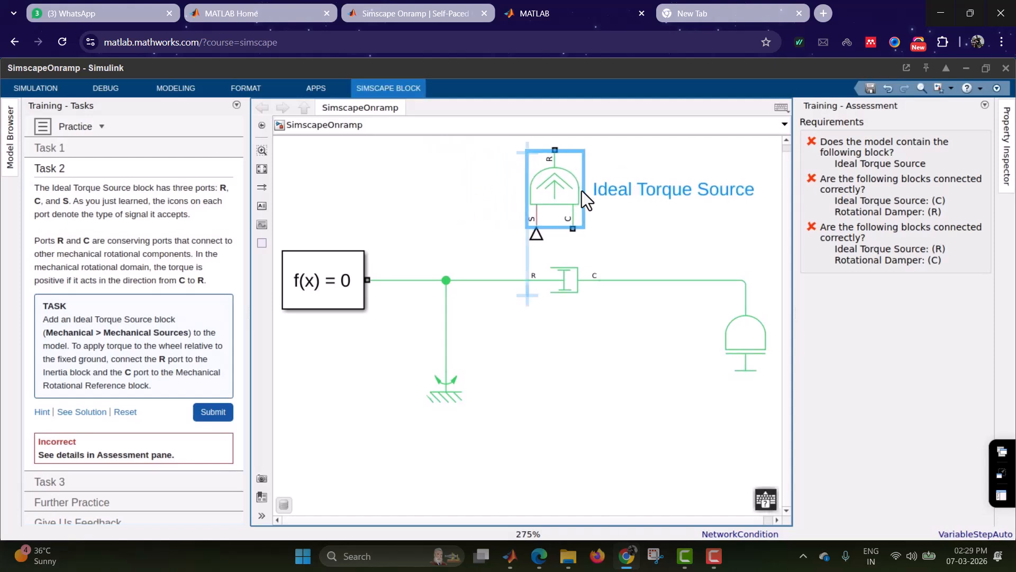
Step: Display the Task 2 solution and rotate the Ideal Torque Source until its R port faces left
left_click(75, 411)
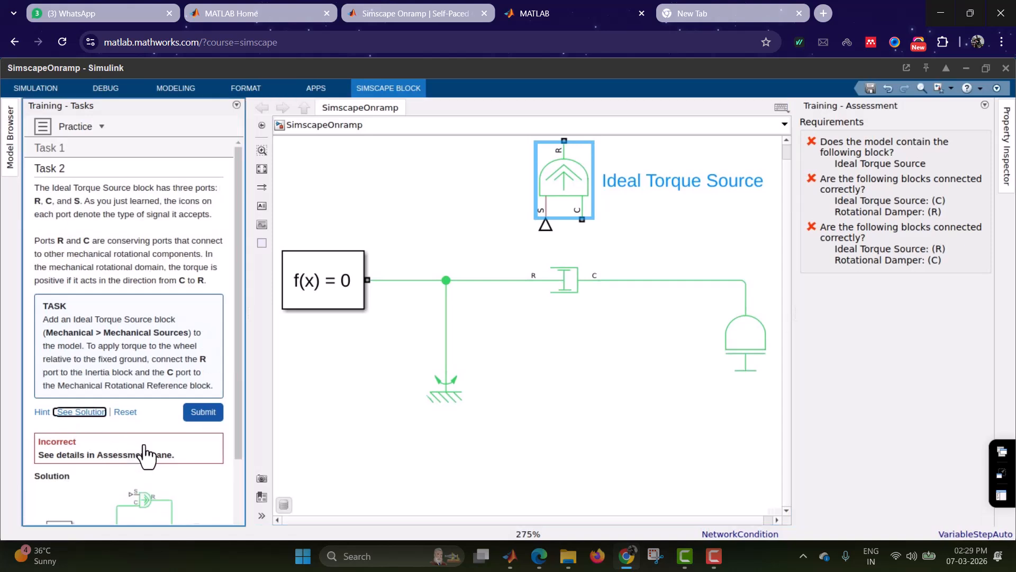
scroll(144, 445, "down", 2)
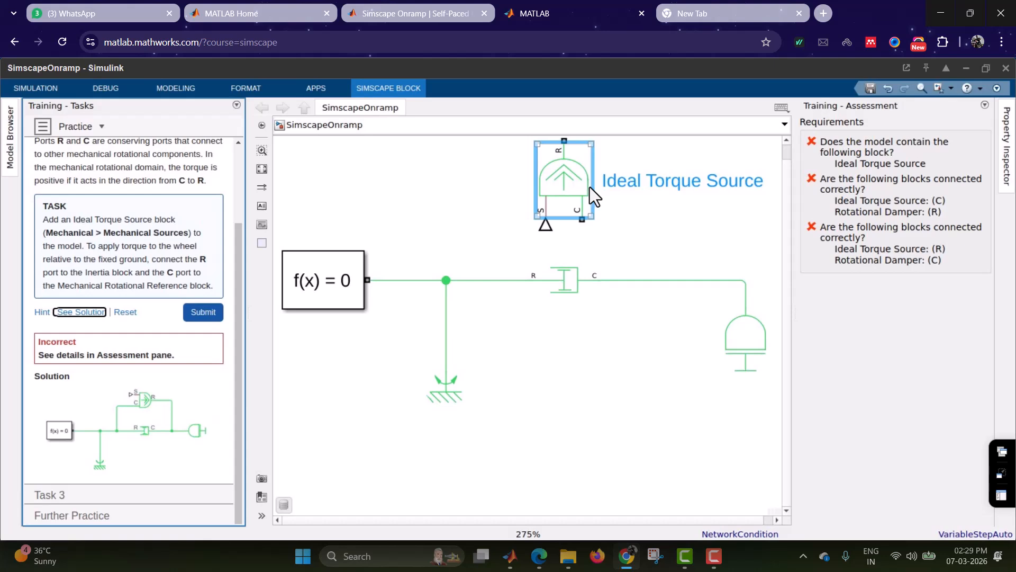
left_click(572, 189)
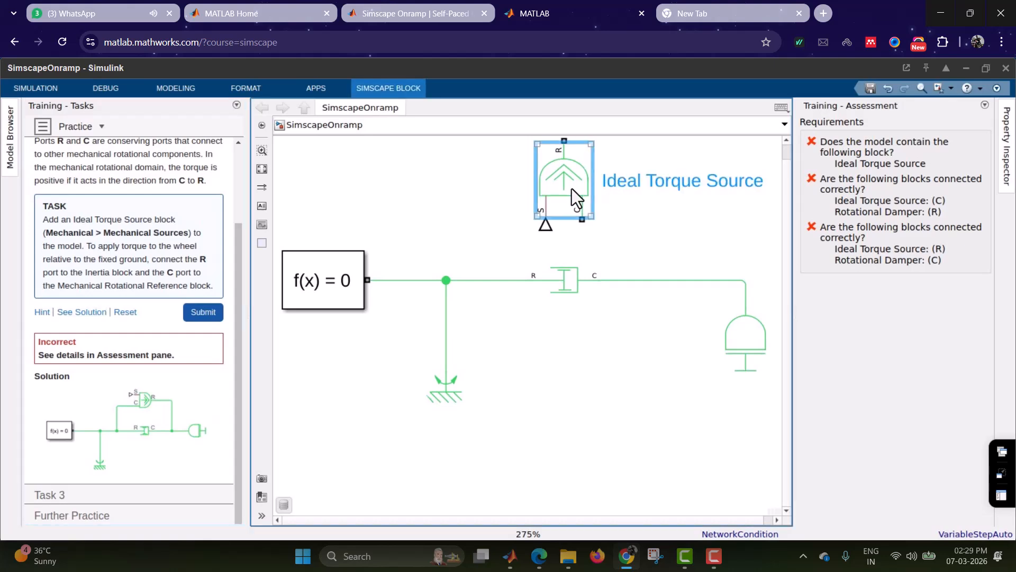
key("ctrl+r")
key("ctrl+r")
key("ctrl+r")
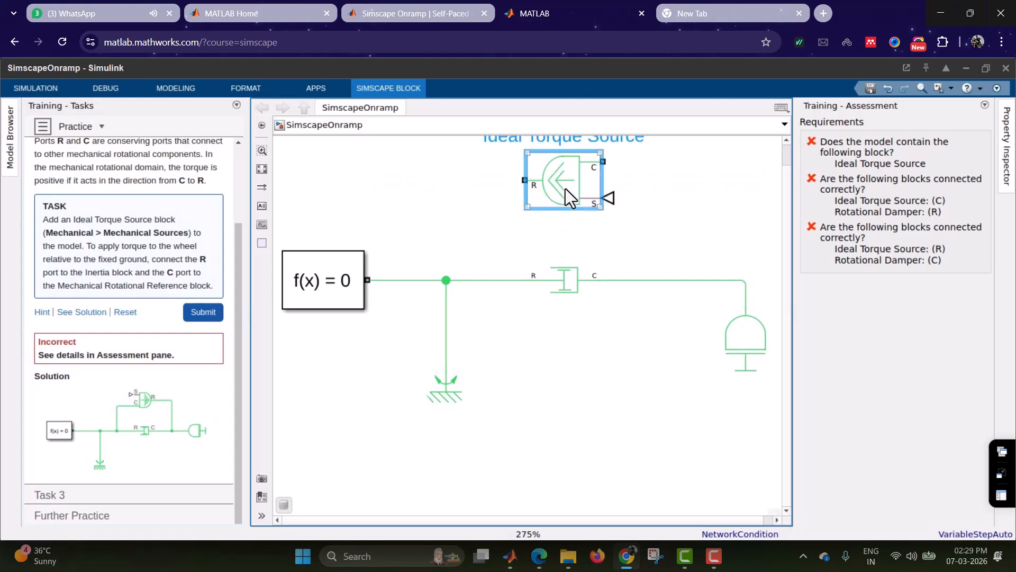
Step: Try connecting the Ideal Torque Source's R port to the reference-side line, delete the block, and undo the deletion
left_click_drag(525, 180, 477, 280)
left_click(604, 183)
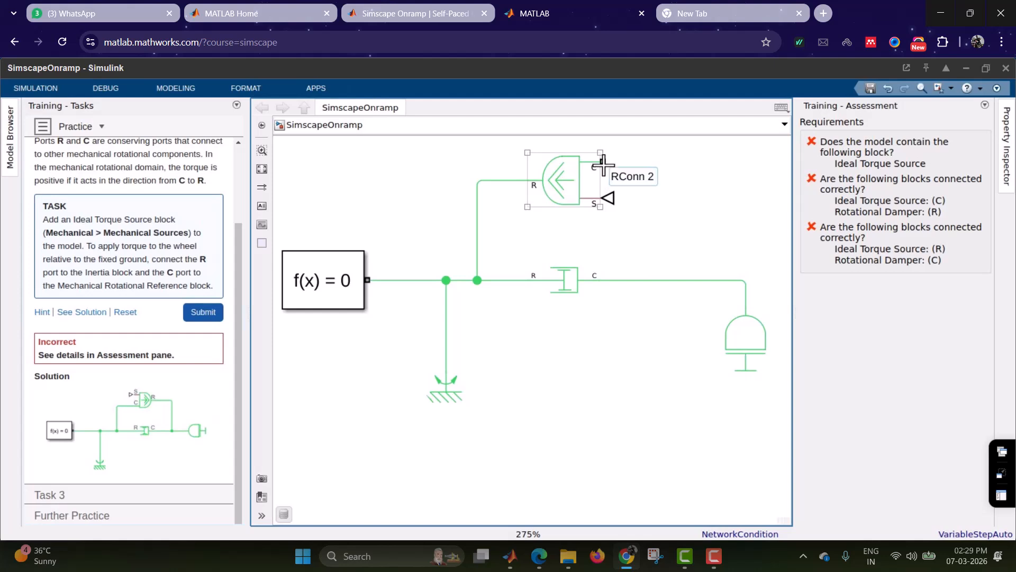
left_click(603, 162)
left_click(553, 192)
key("Delete")
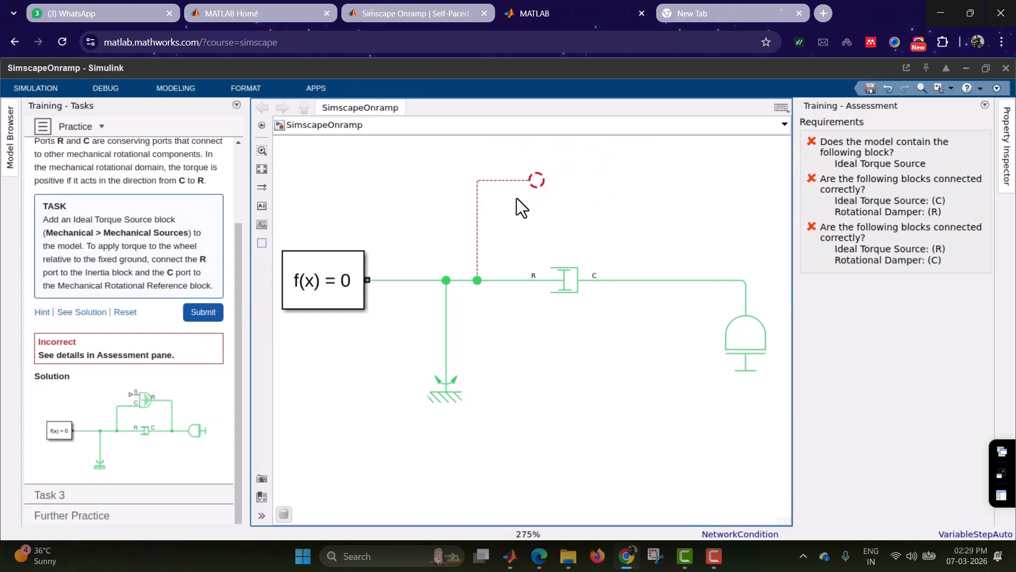
left_click(506, 181)
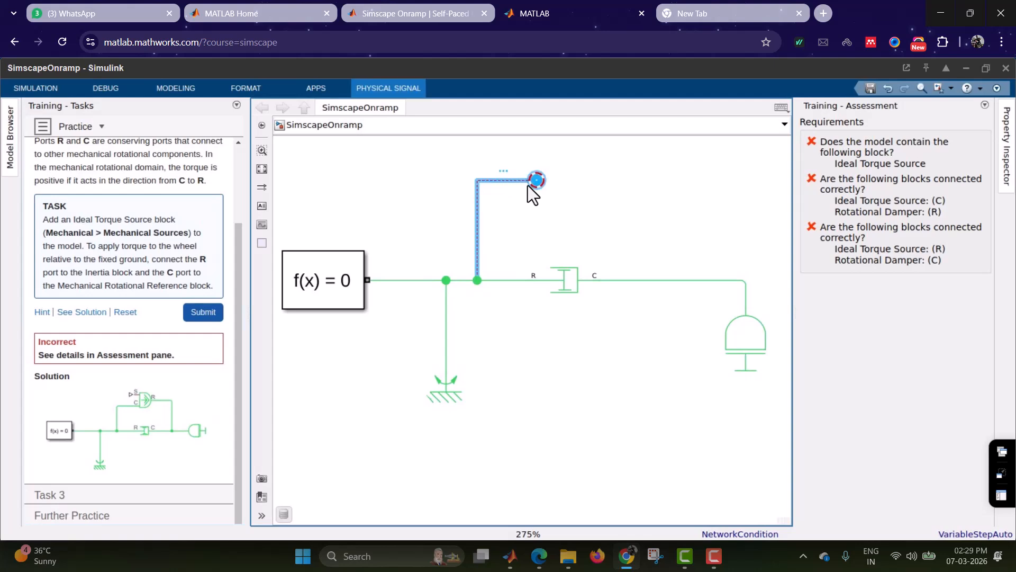
key("ctrl+z")
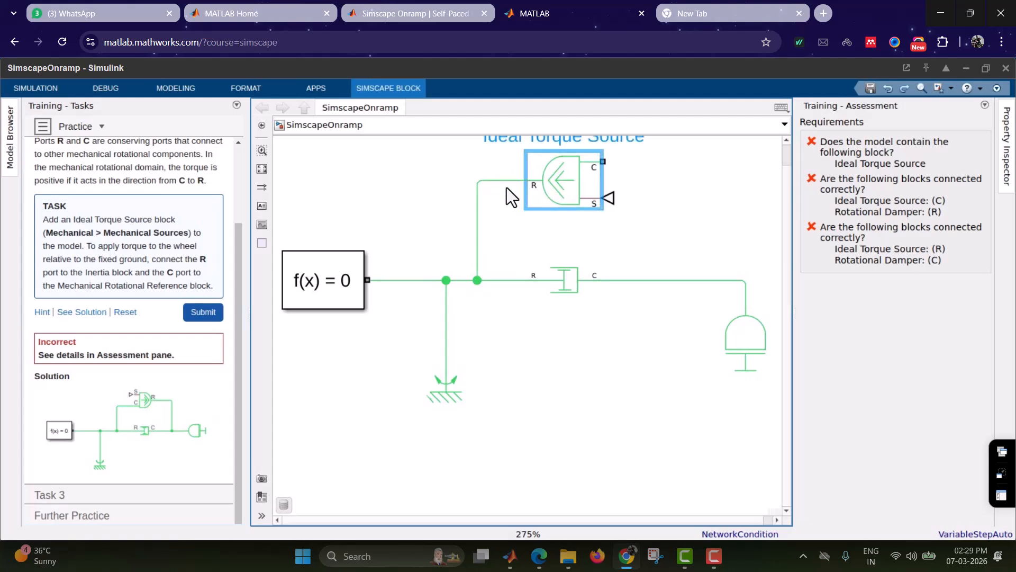
Step: Remove the line from the Ideal Torque Source's R port and rotate the block 180 degrees so R faces right
left_click(495, 180)
key("Delete")
left_click(573, 183)
key("ctrl+r")
key("ctrl+r")
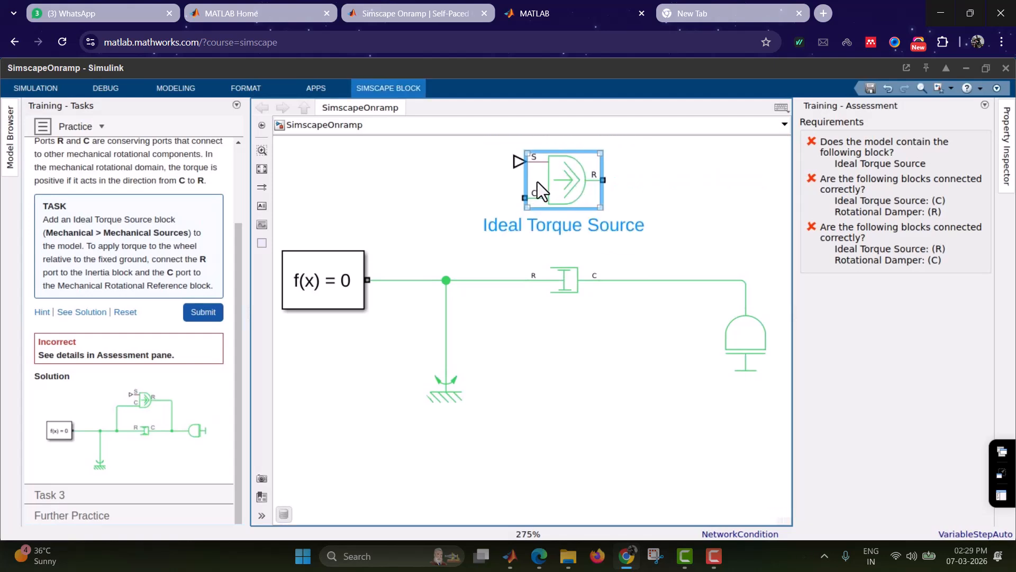
Step: Connect the Ideal Torque Source's R port to the damper-Inertia line and its C port to the Mechanical Rotational Reference junction
left_click_drag(604, 181, 670, 280)
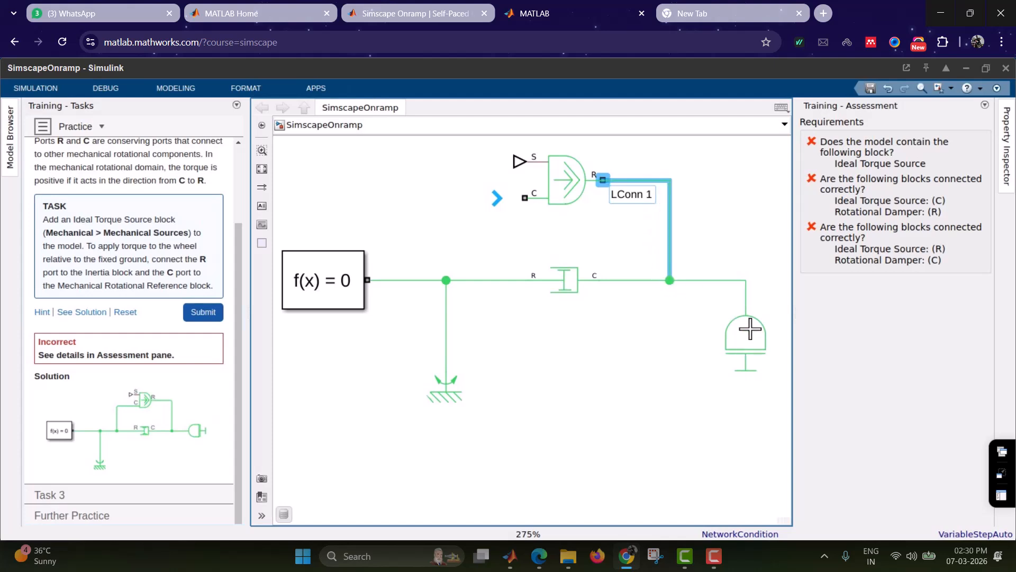
left_click(756, 339)
left_click(533, 200)
left_click_drag(523, 199, 447, 286)
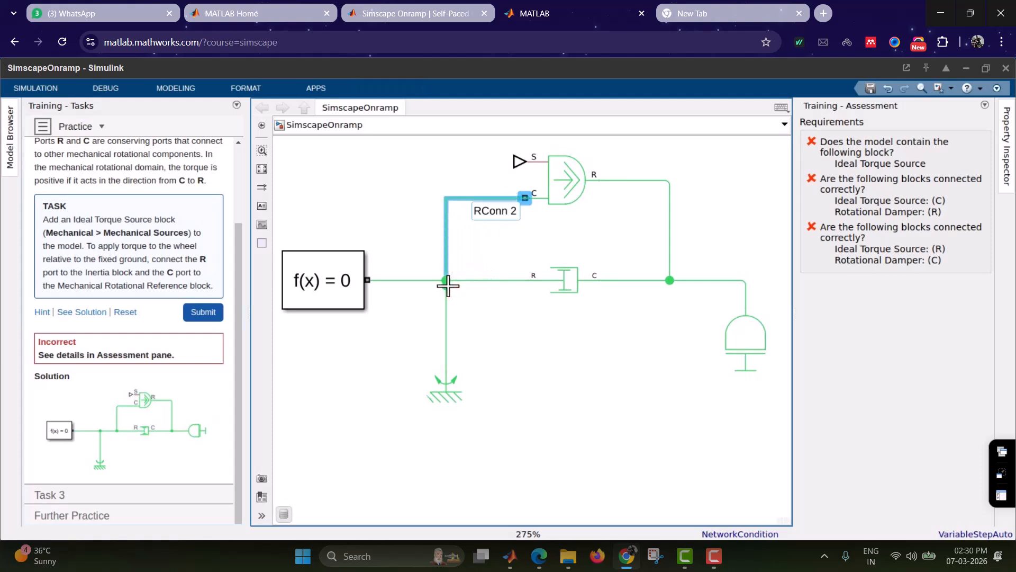
Step: Submit the Task 2 model for assessment and advance to Task 3
left_click(448, 382)
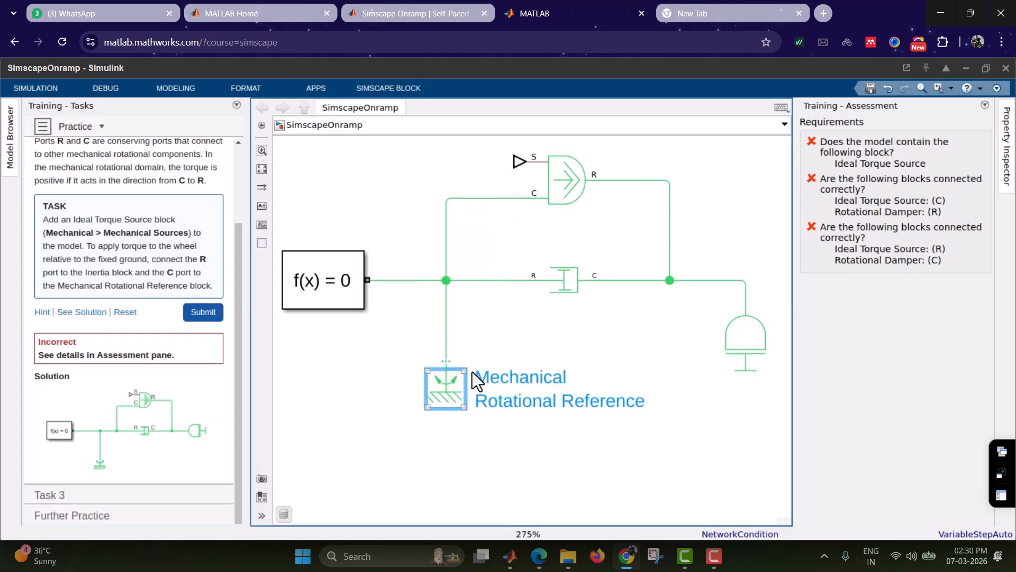
left_click(200, 314)
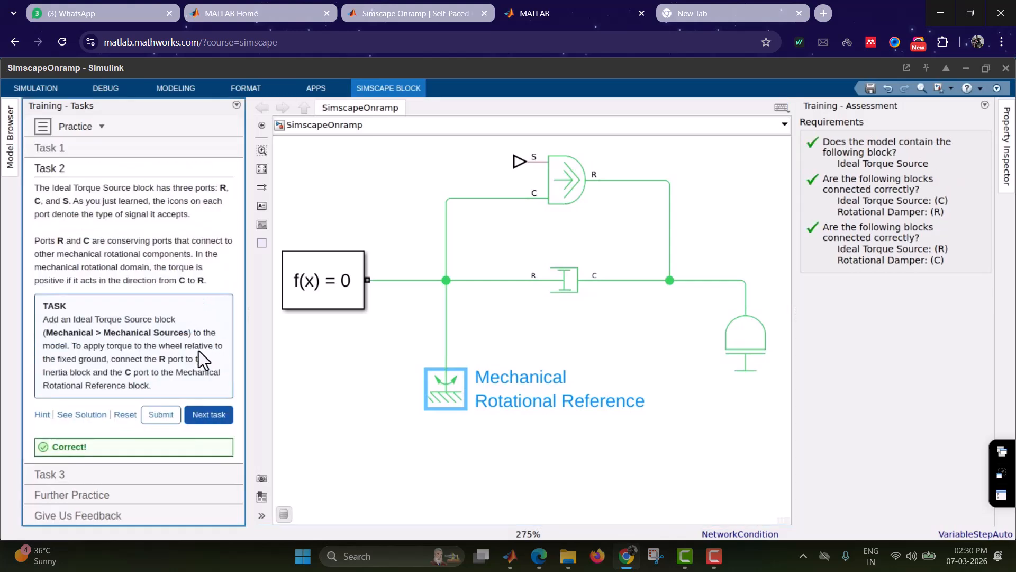
left_click(208, 415)
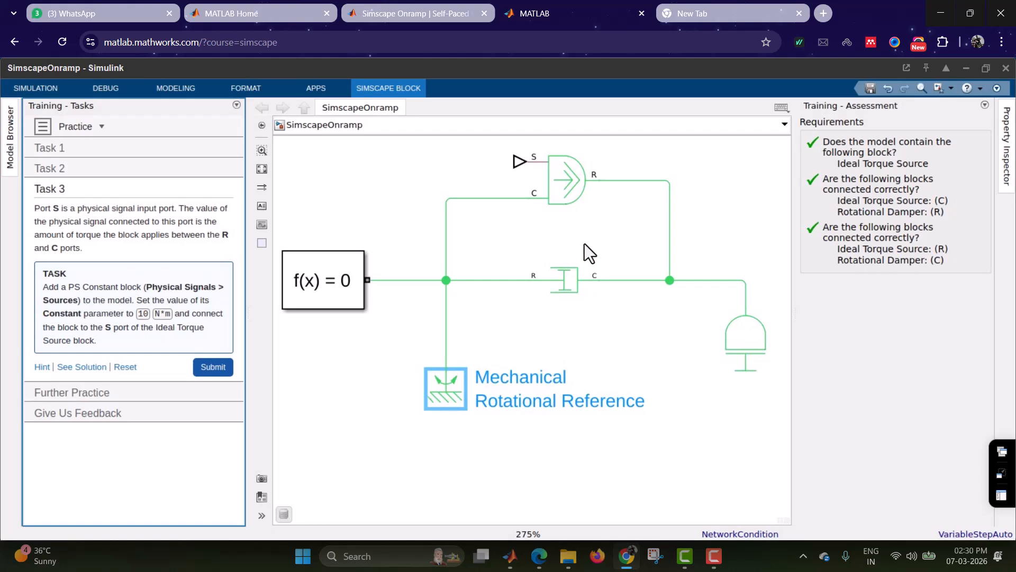
left_click(356, 183)
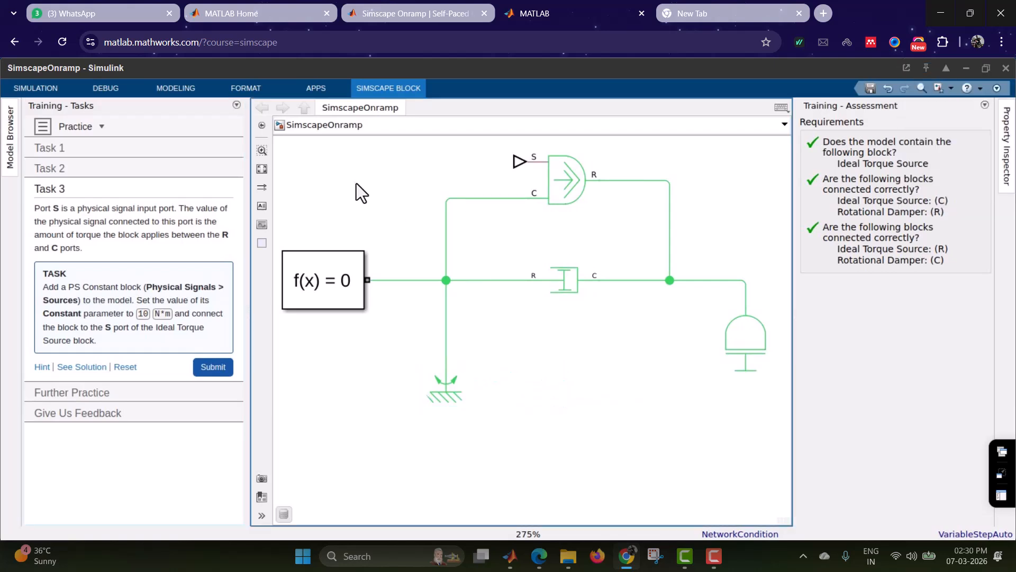
type("ppppppppppppppppppppppppp")
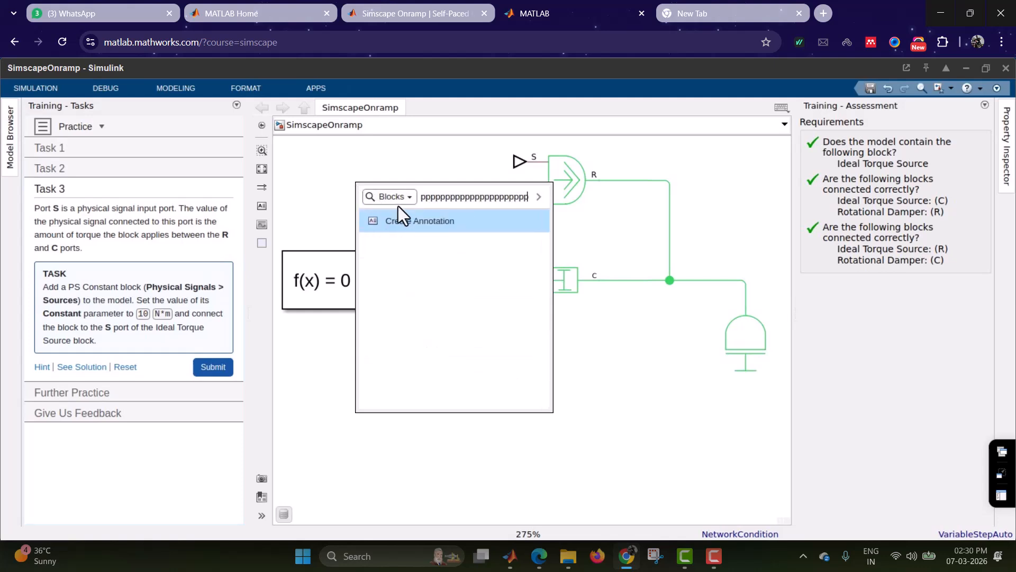
key("ctrl+a")
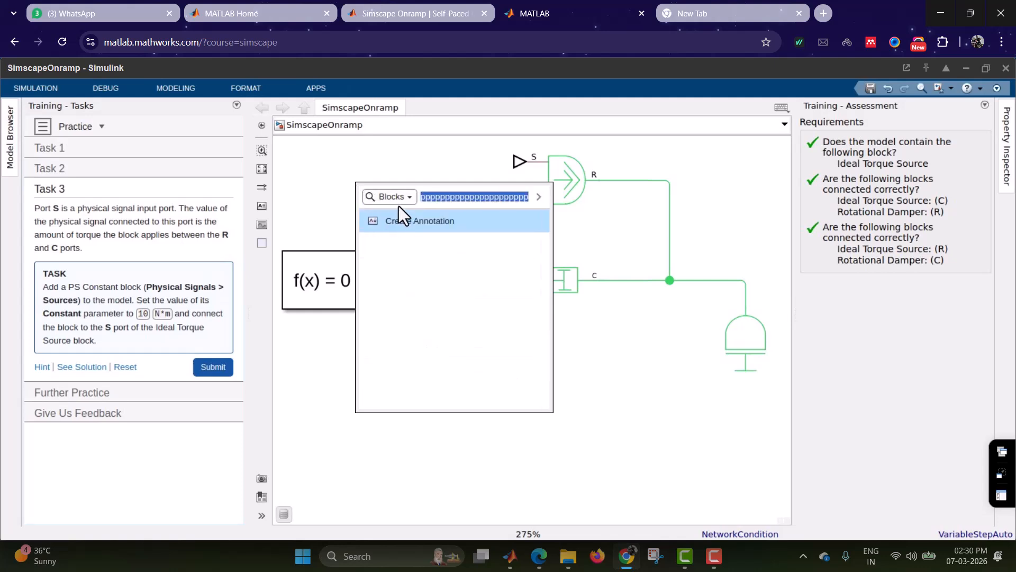
type("s")
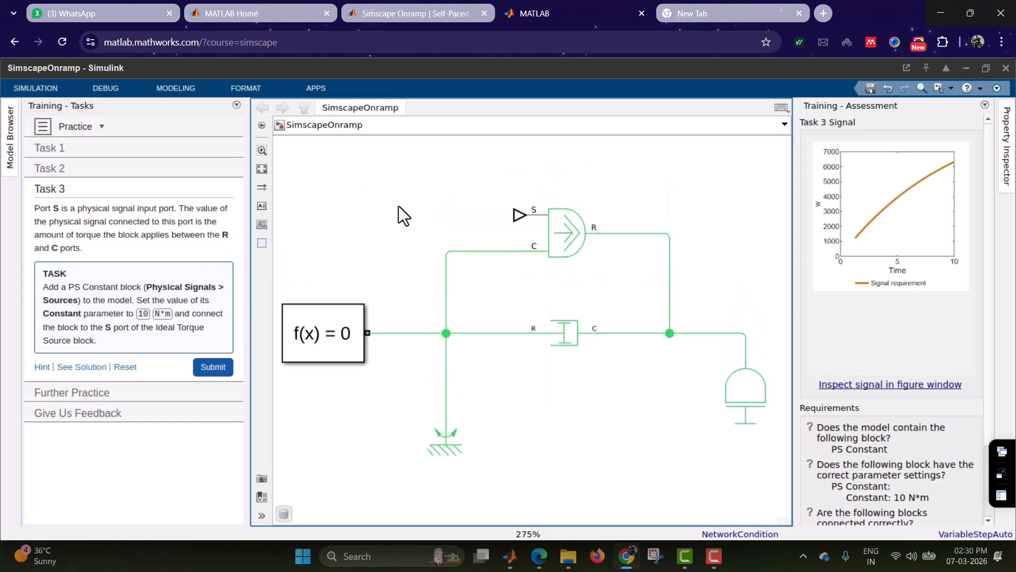
Step: Add a PS Constant block to the empty canvas area beside the Ideal Torque Source's S port
double_click(399, 205)
type("p")
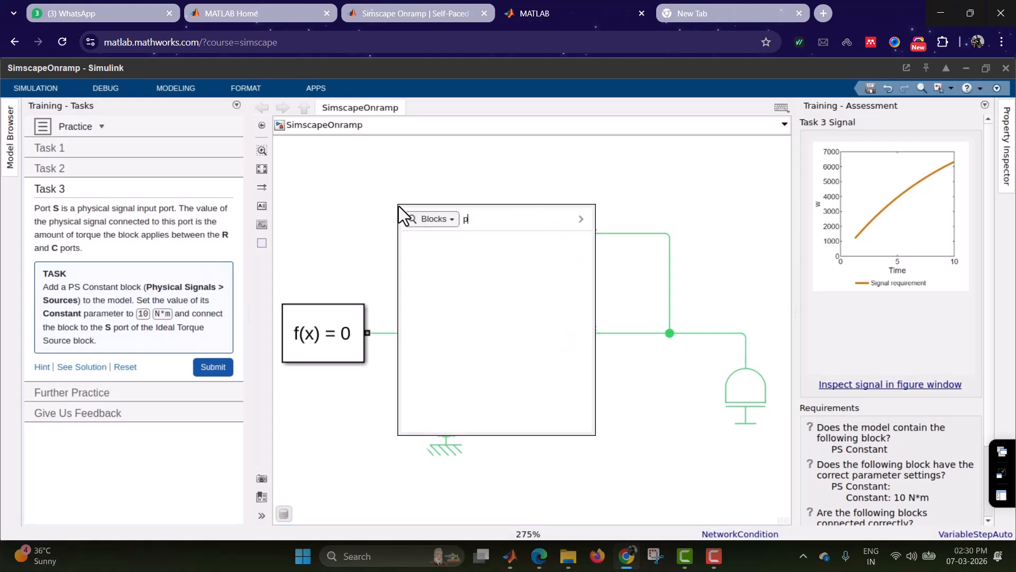
type("s")
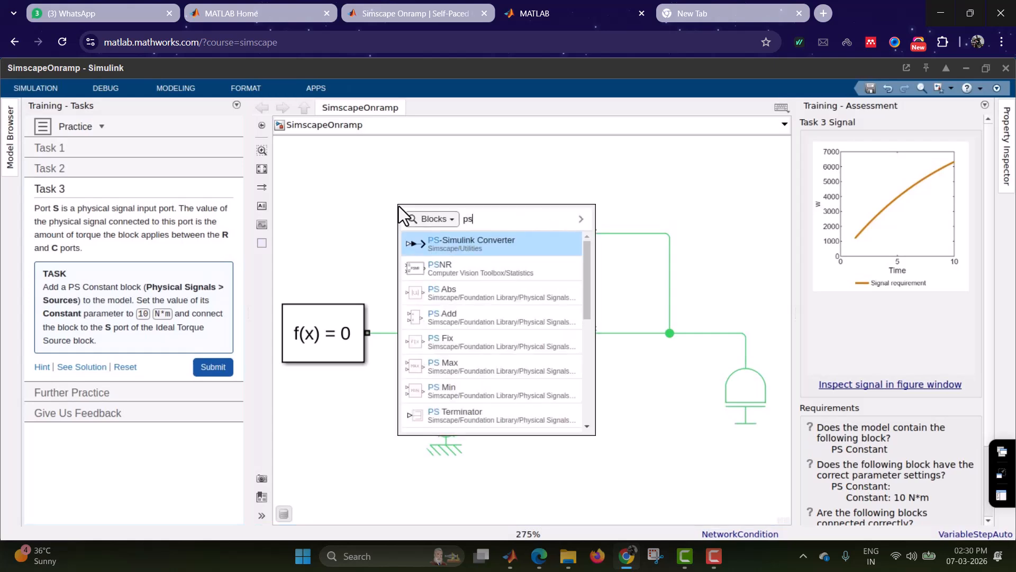
type(" co")
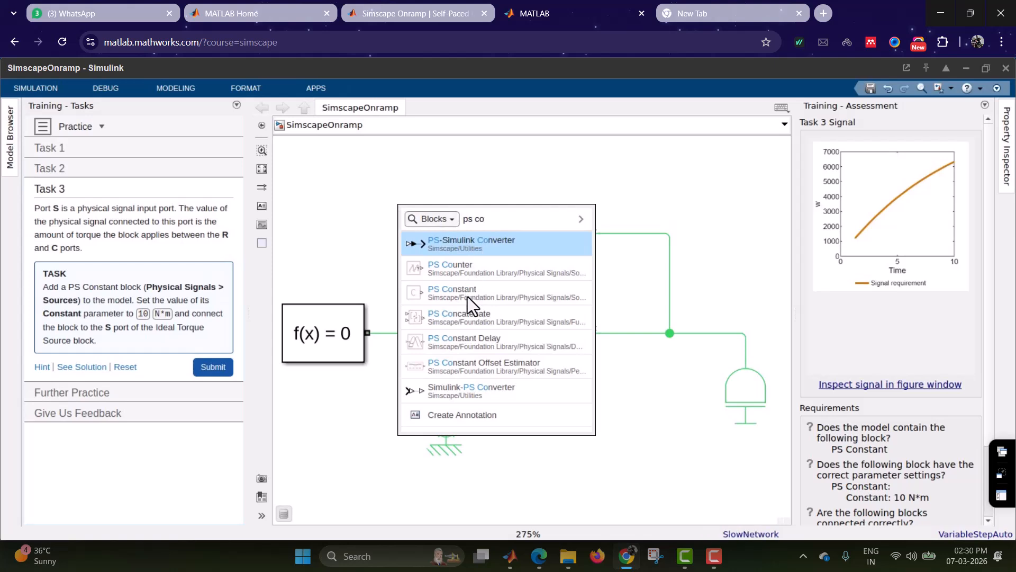
left_click(481, 294)
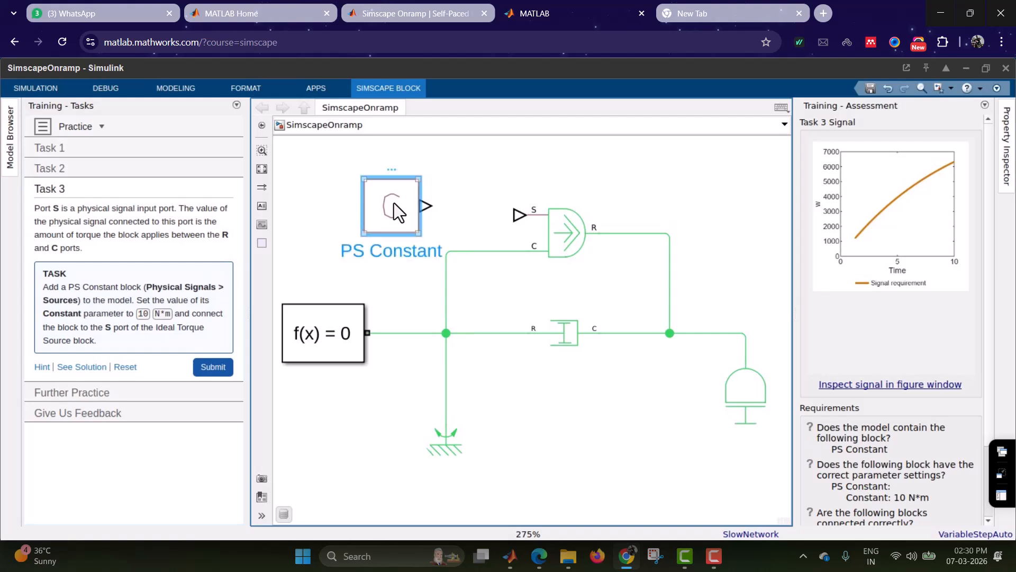
Step: Set the PS Constant block's Constant parameter to 10 with unit N*m and close its parameters dialog
double_click(394, 203)
left_click_drag(211, 70, 548, 107)
left_click(506, 196)
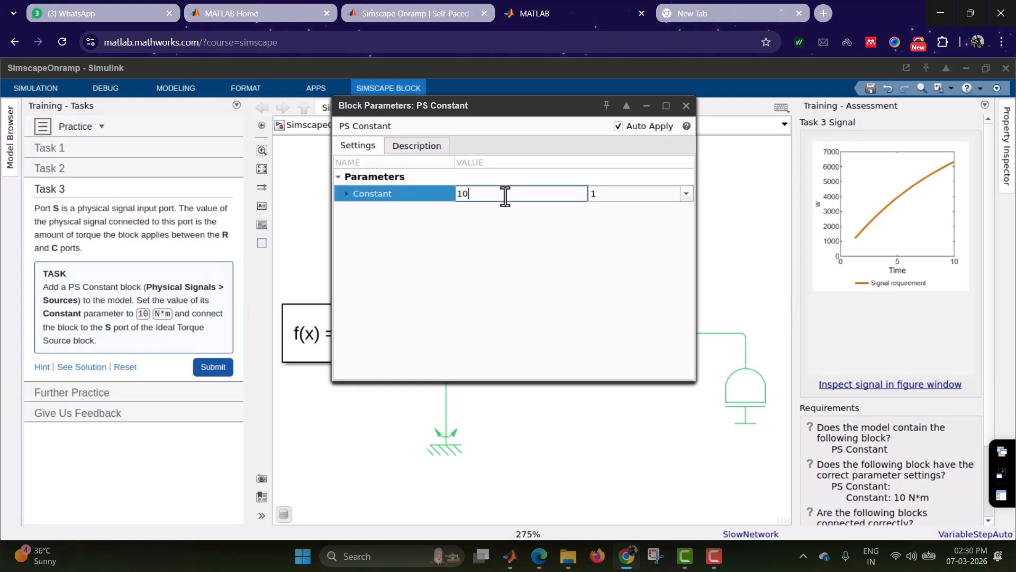
left_click(565, 229)
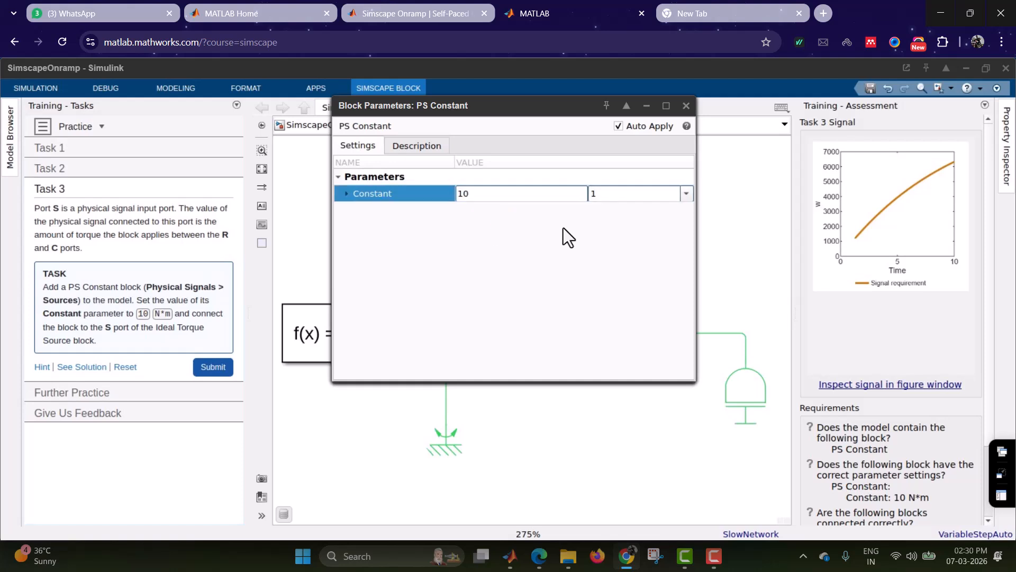
left_click(685, 192)
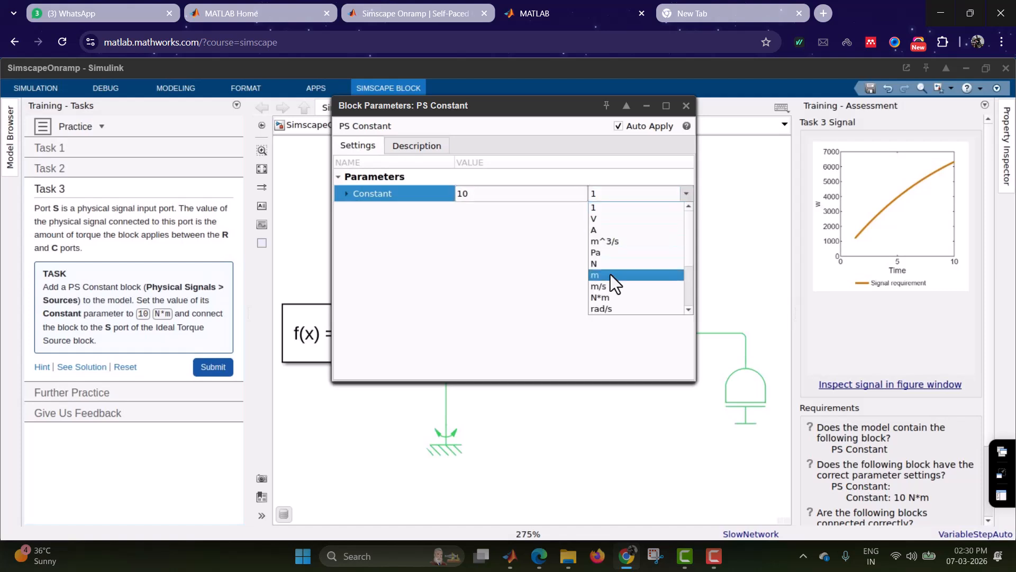
left_click(609, 297)
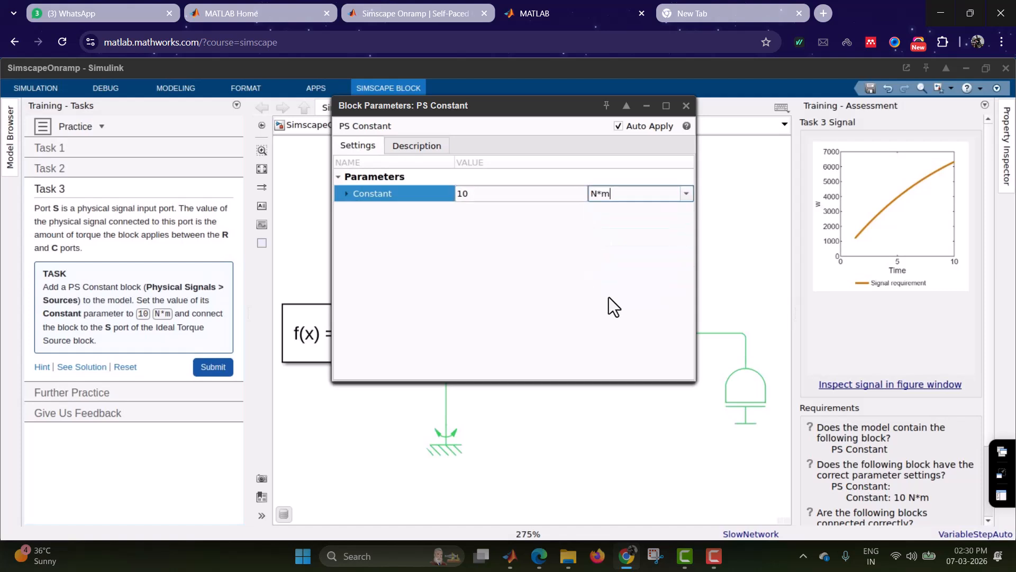
left_click(687, 105)
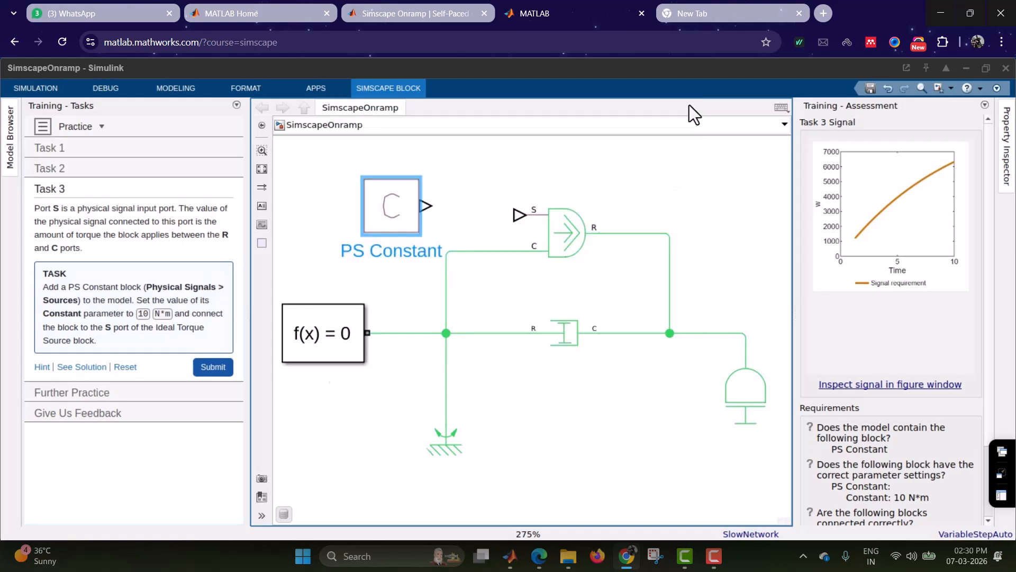
Step: Connect the PS Constant output to the Ideal Torque Source's S port and submit Task 3, continuing to Further Practice
left_click_drag(426, 206, 516, 213)
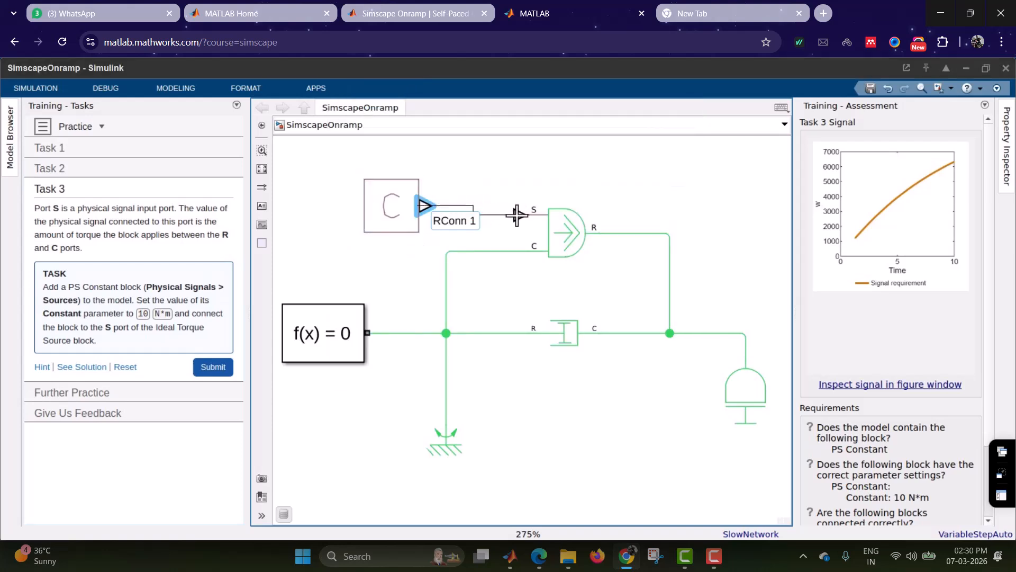
left_click(221, 372)
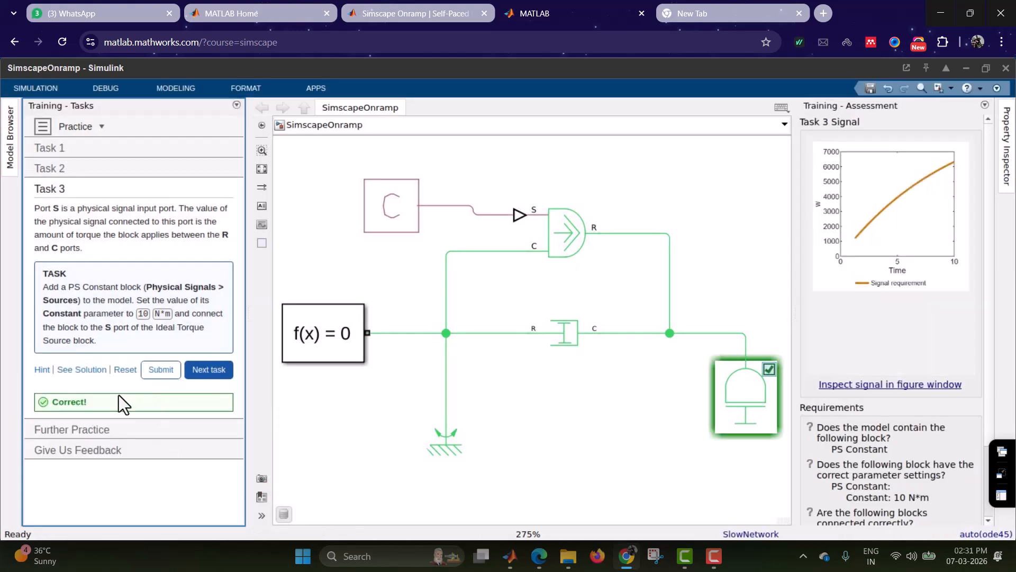
left_click(207, 370)
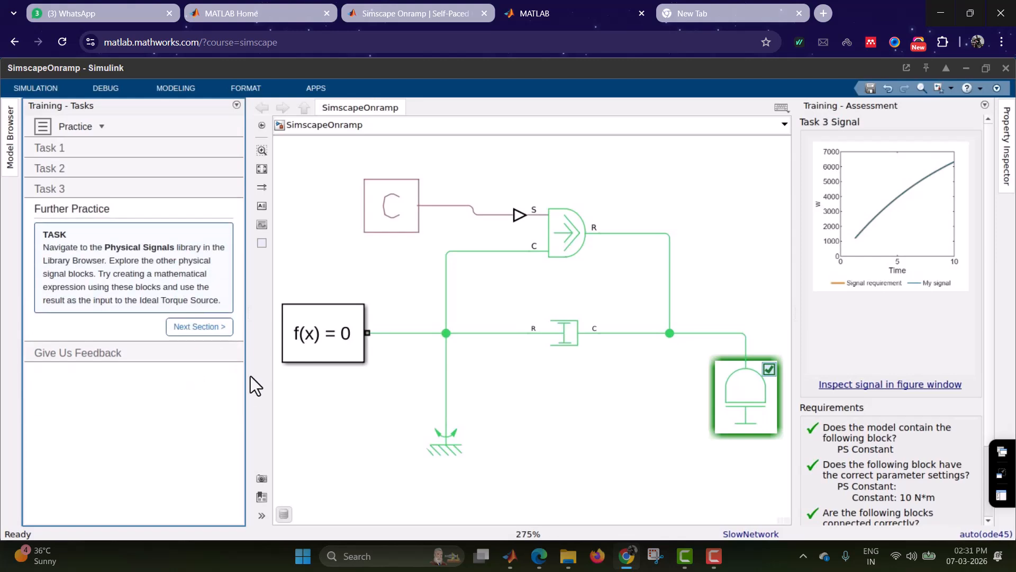
Step: Advance through the Initial Values in Simscape lessons to the Setting Initial Values practice
left_click(188, 330)
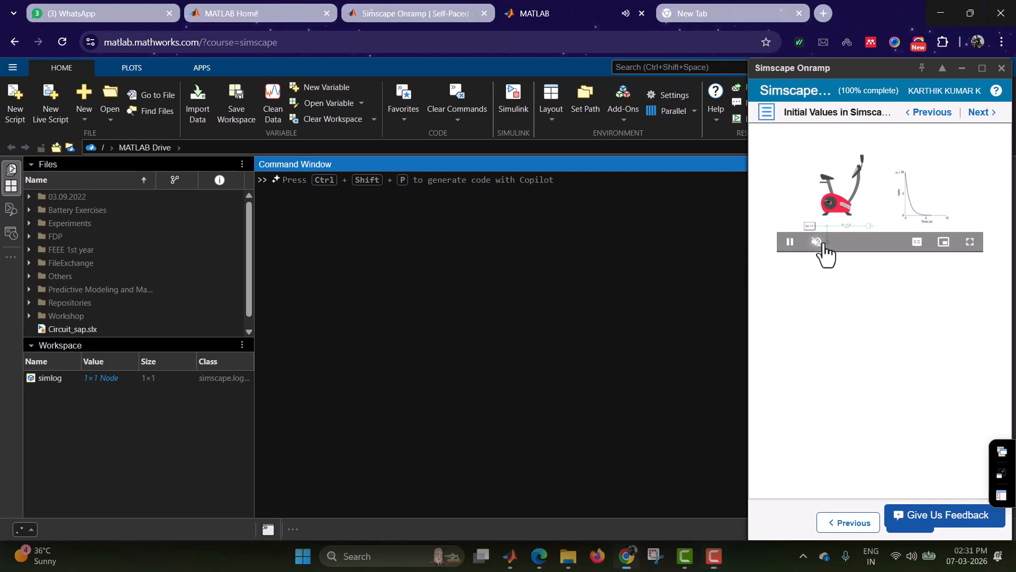
left_click(982, 68)
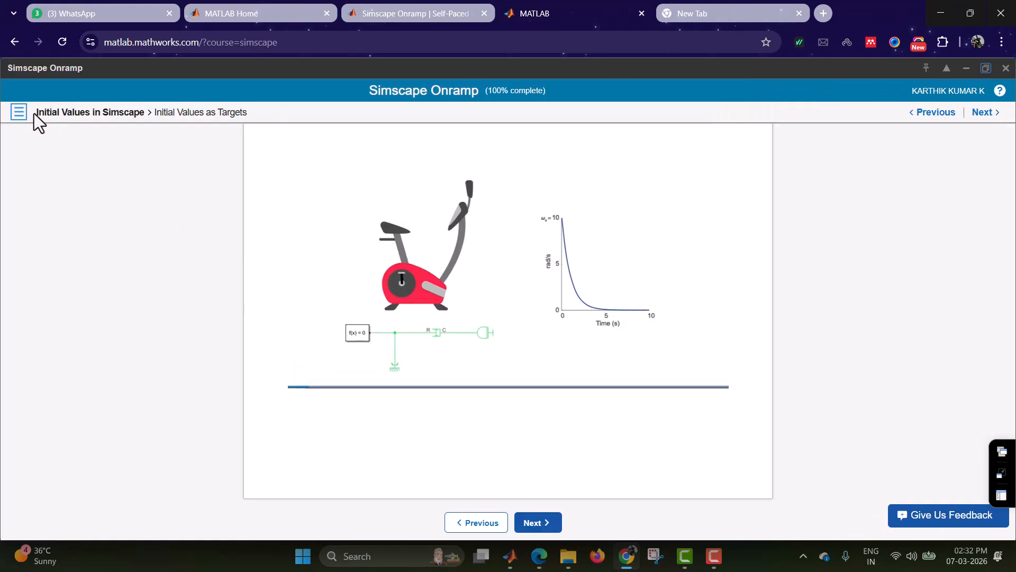
left_click(19, 113)
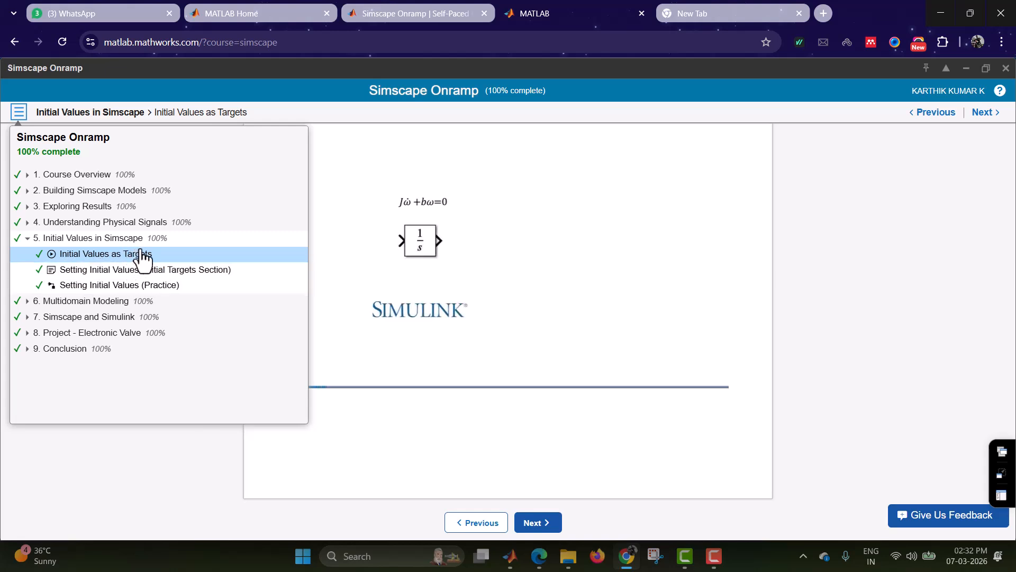
mouse_move(454, 284)
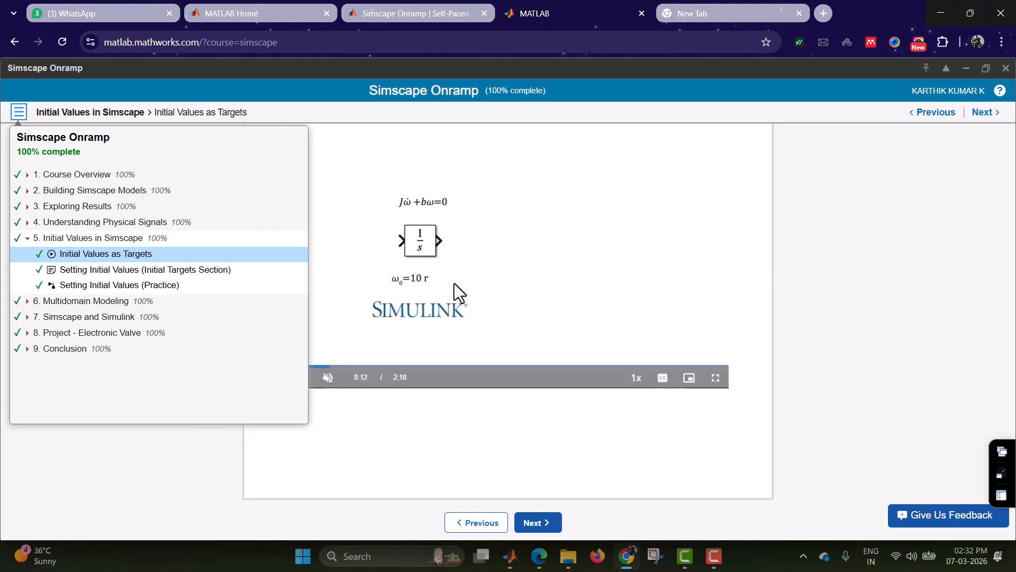
left_click(537, 524)
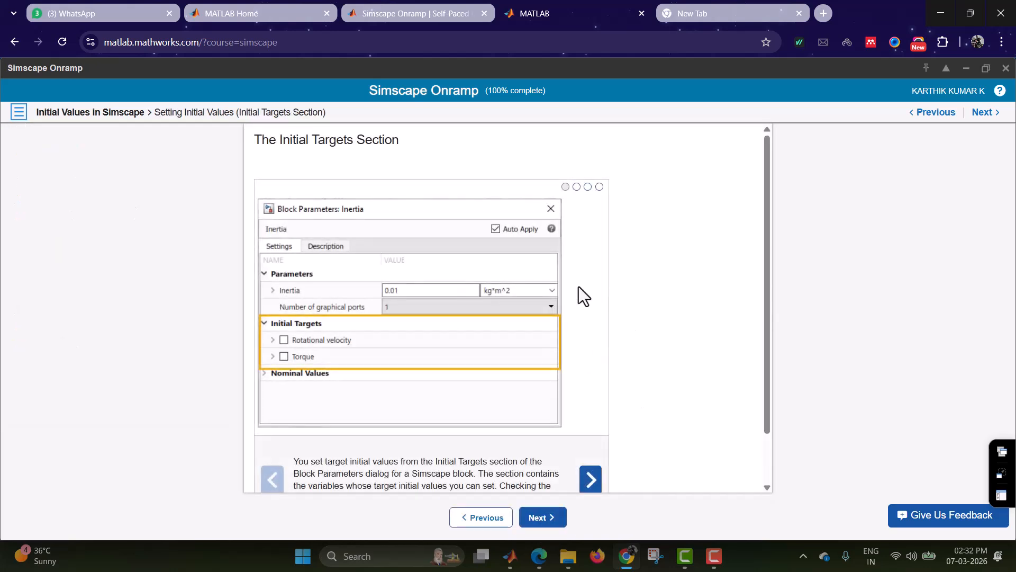
scroll(580, 287, "down", 2)
left_click(561, 527)
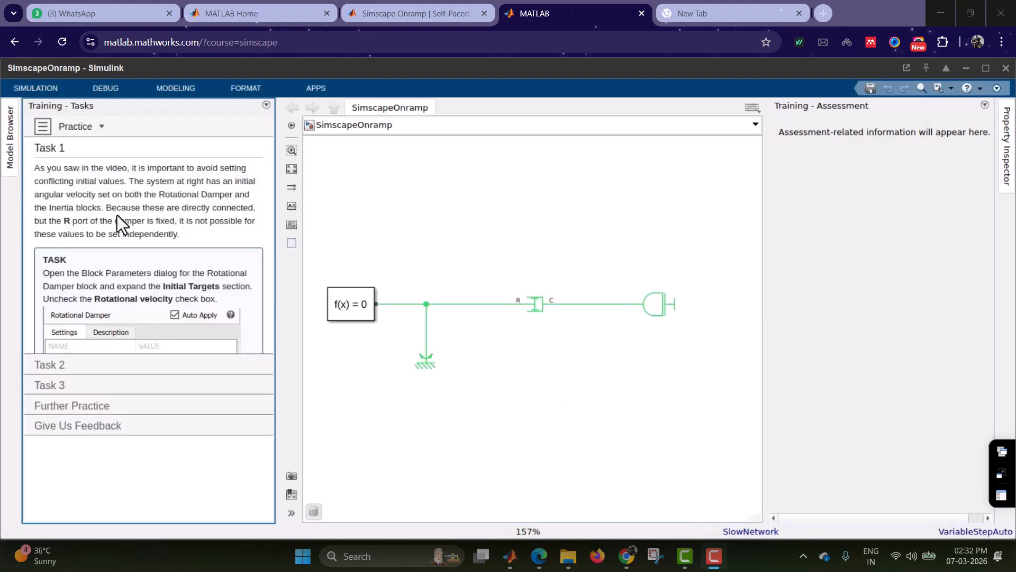
left_click(44, 129)
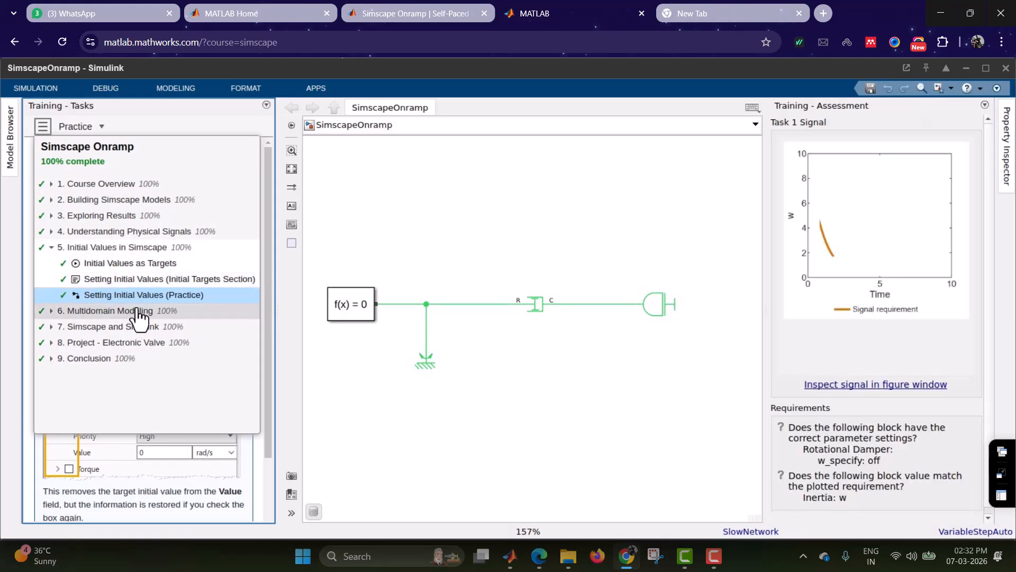
left_click(440, 222)
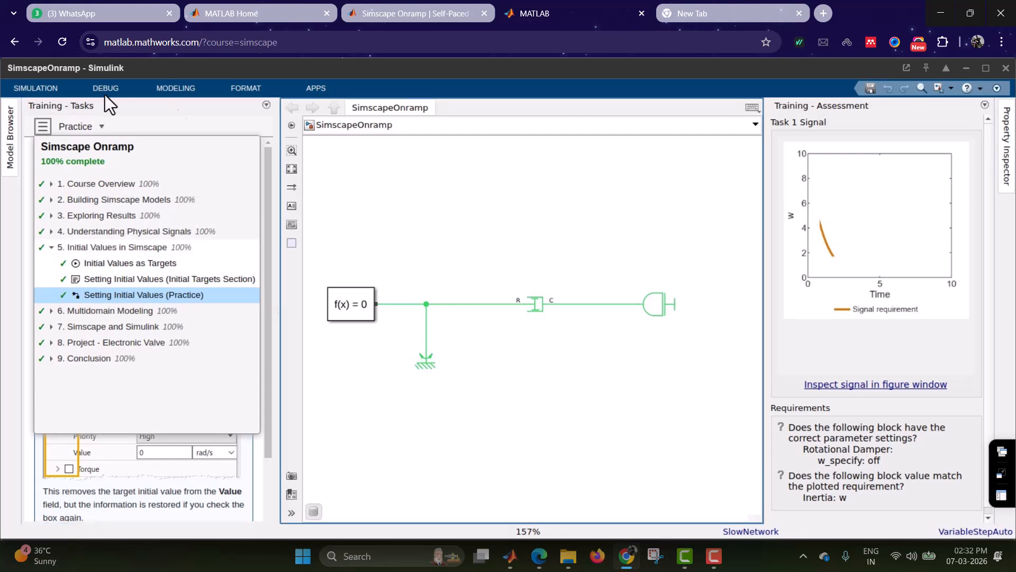
left_click(46, 125)
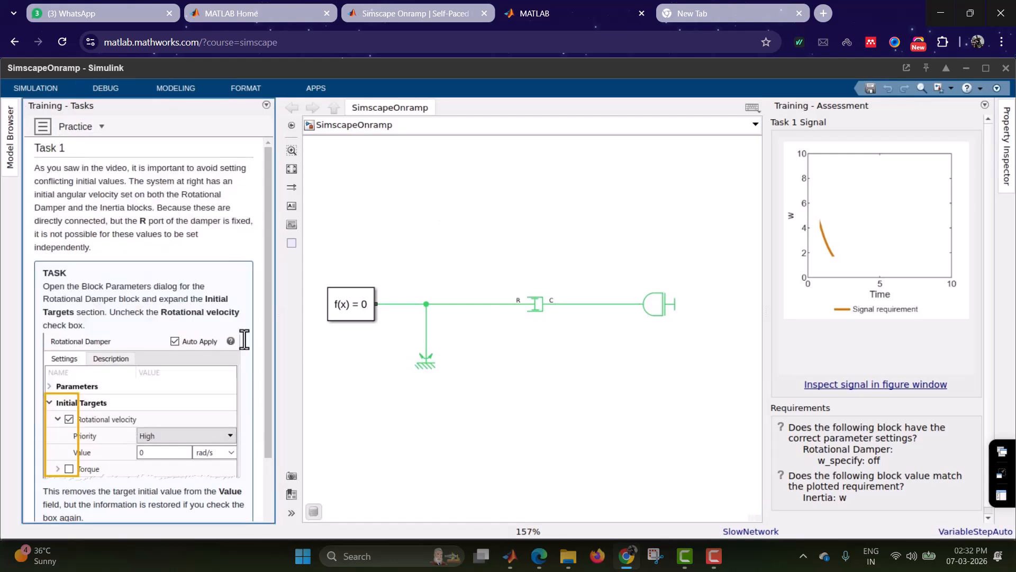
Step: Disable the Rotational velocity initial target in the Rotational Damper's block parameters
scroll(149, 350, "down", 2)
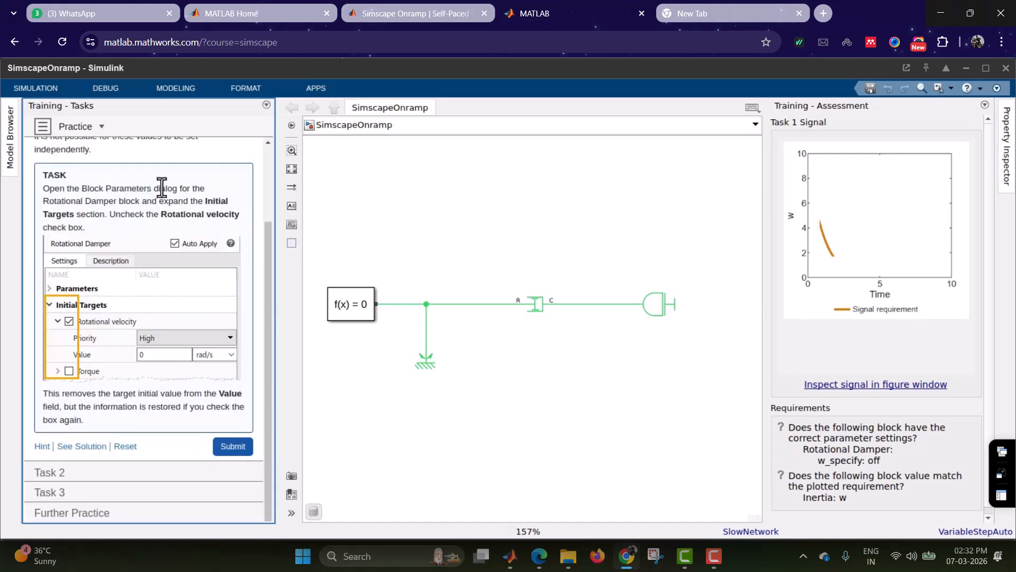
left_click(539, 304)
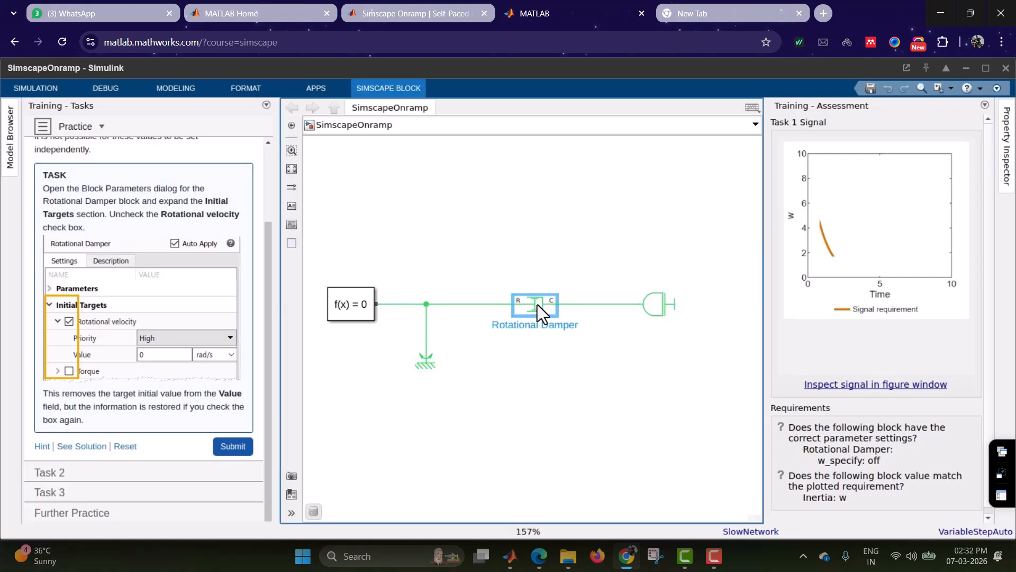
double_click(538, 303)
left_click_drag(168, 75, 644, 102)
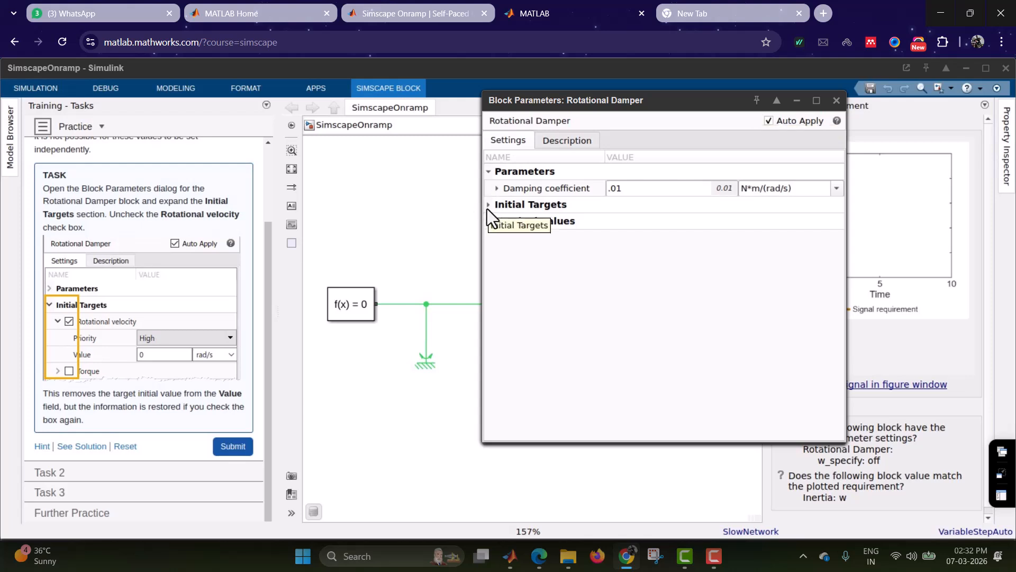
left_click(487, 209)
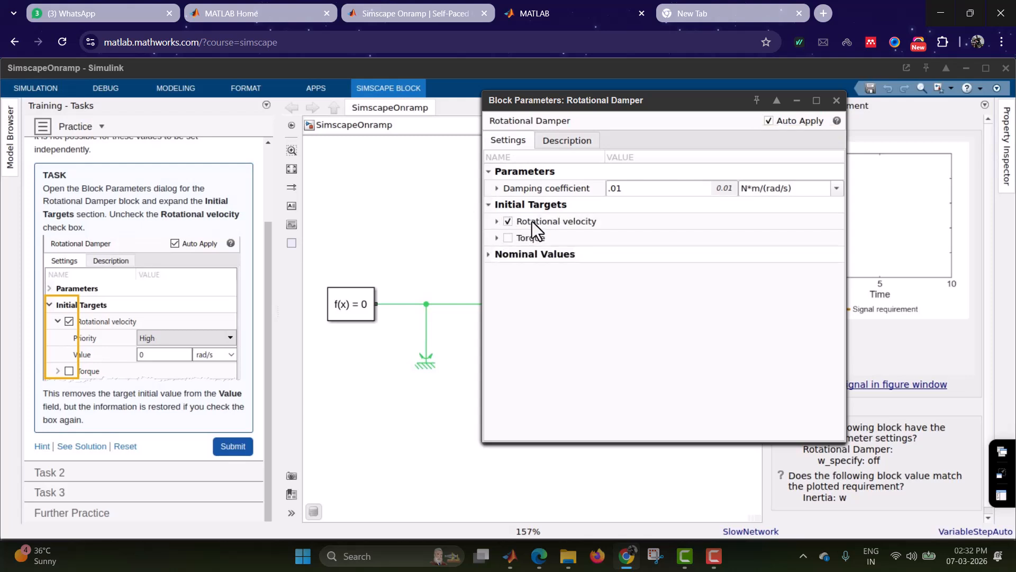
left_click(496, 221)
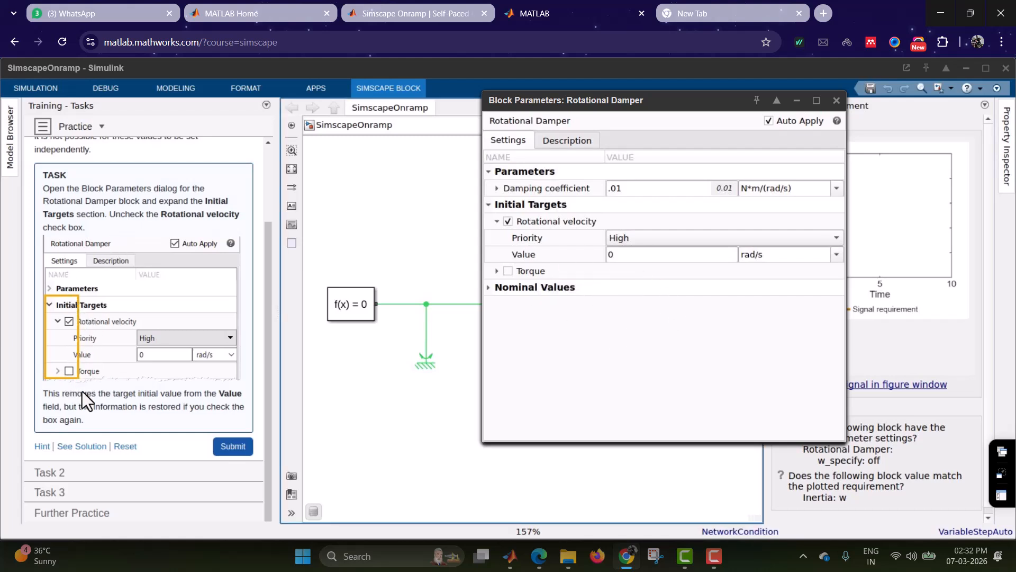
left_click(531, 312)
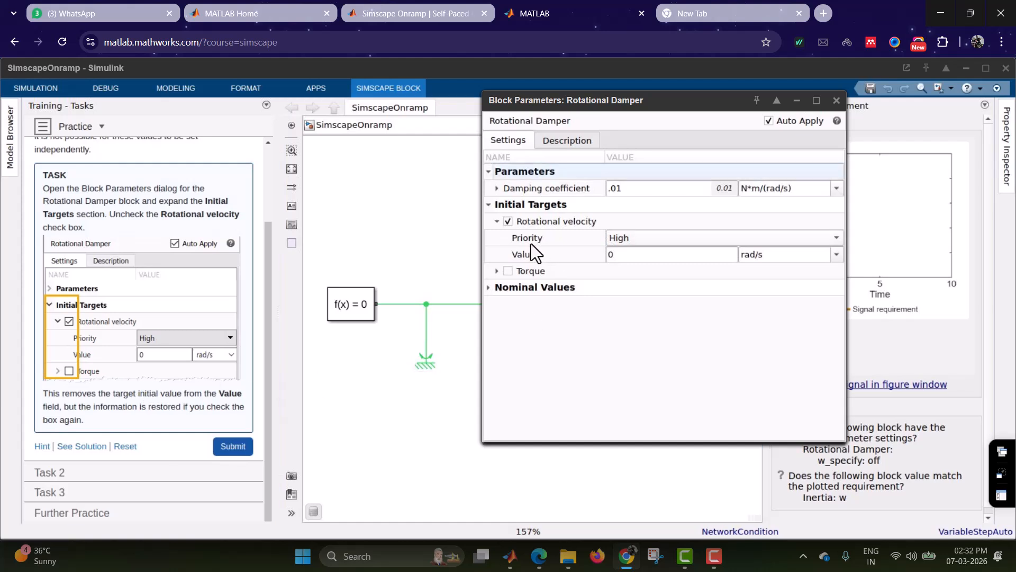
left_click(509, 220)
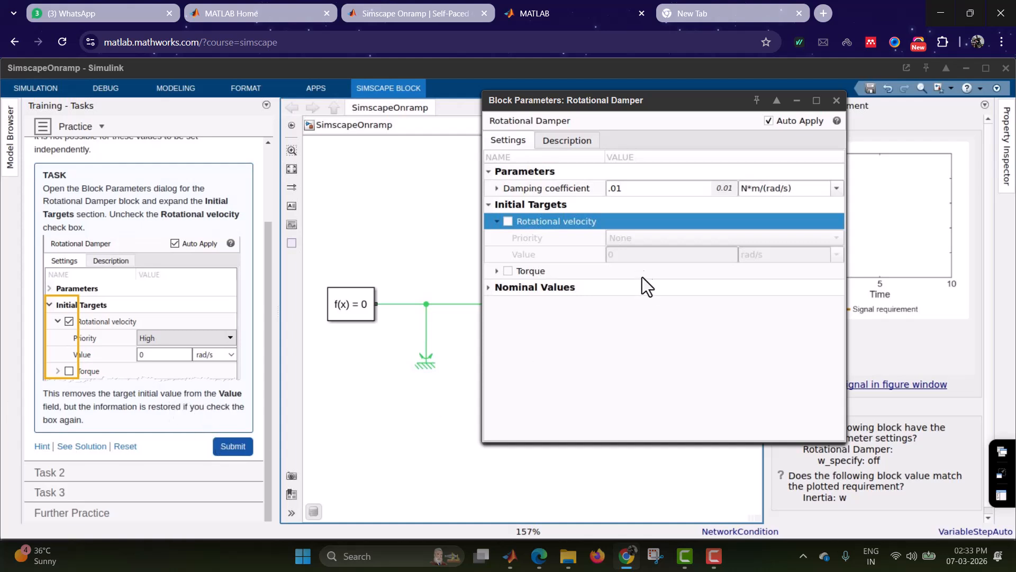
Step: Close the Rotational Damper's parameters dialog and submit Task 1, continuing to Task 2
left_click(838, 100)
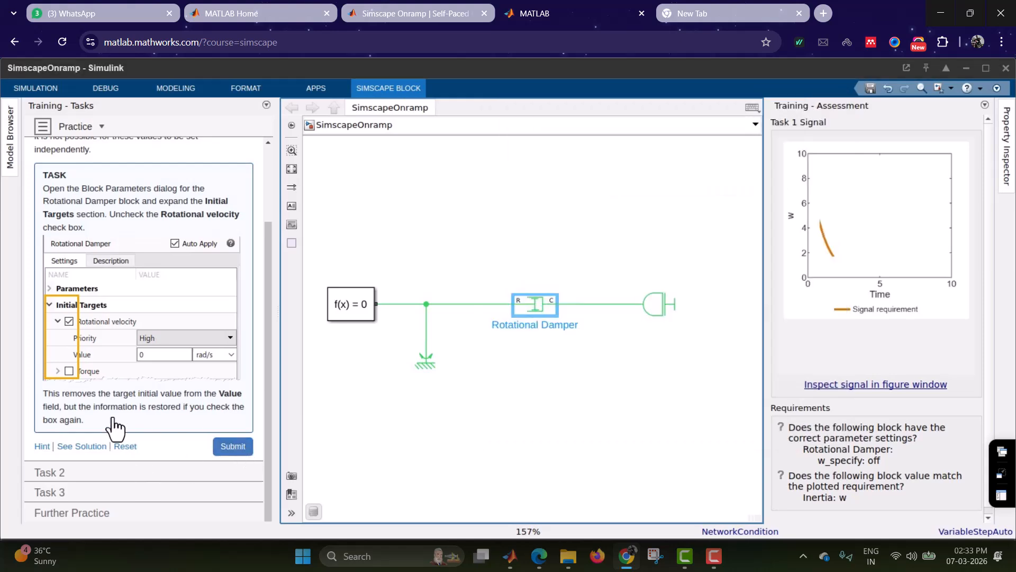
left_click(233, 445)
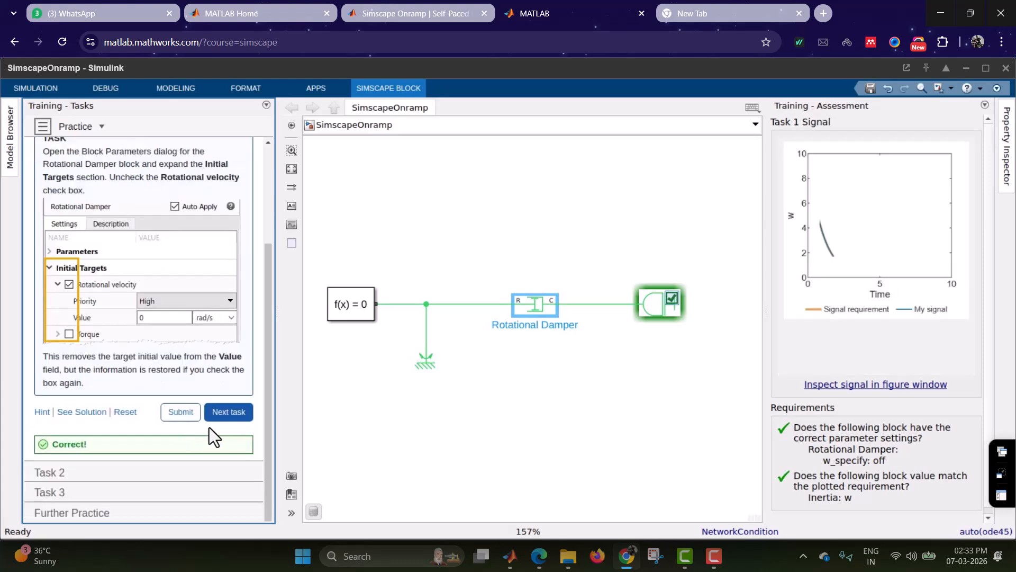
left_click(232, 416)
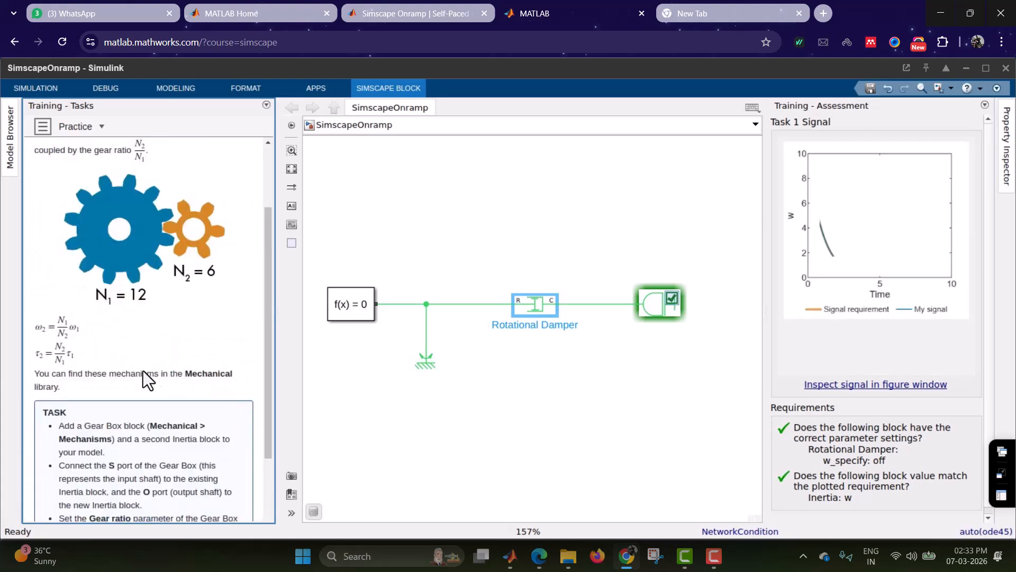
Step: Add a Gear Box block from the Simscape Foundation Library above the Rotational Damper and align it with the damper
scroll(138, 367, "down", 3)
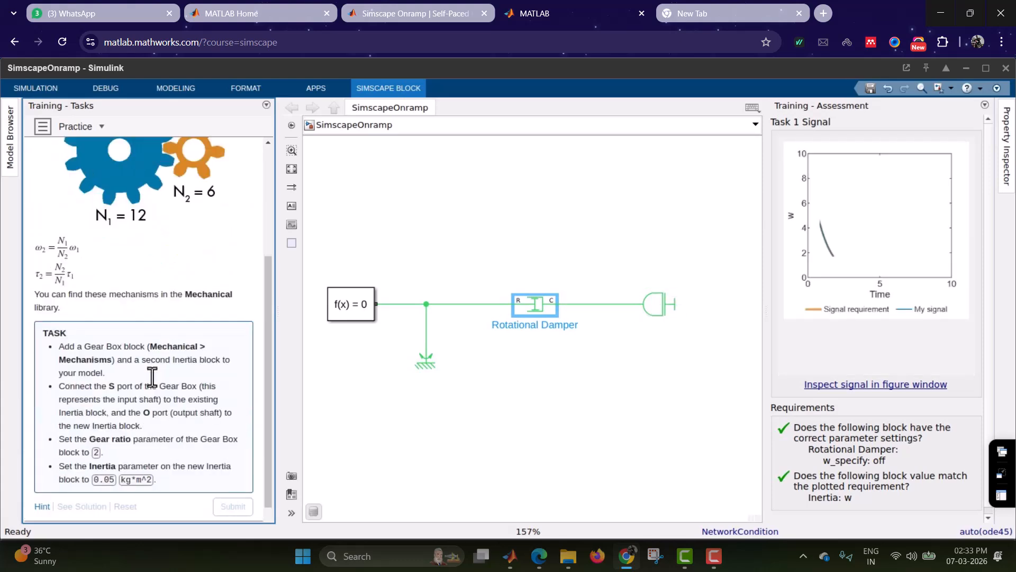
double_click(534, 199)
type("gf")
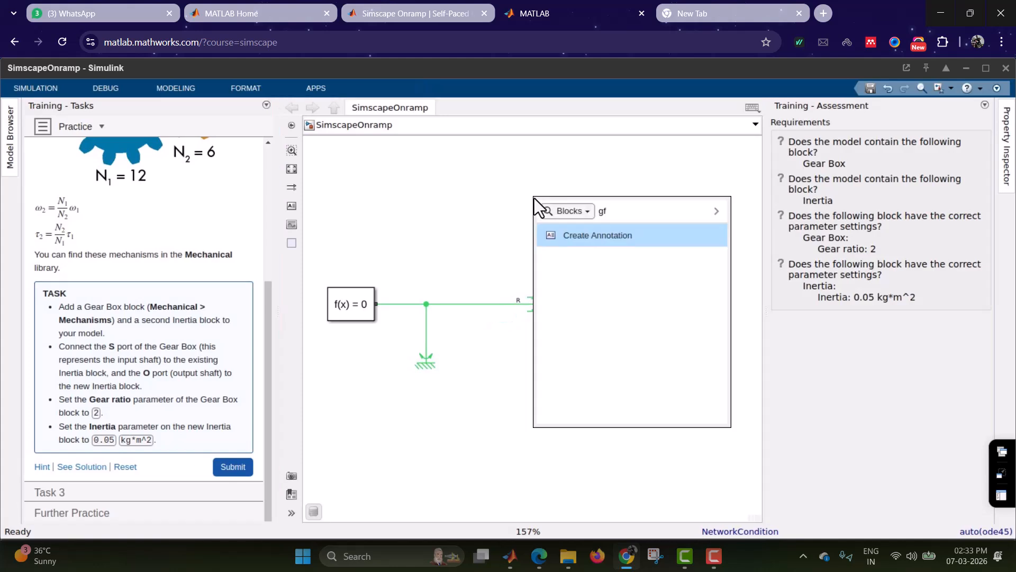
key("BackSpace")
type("ear")
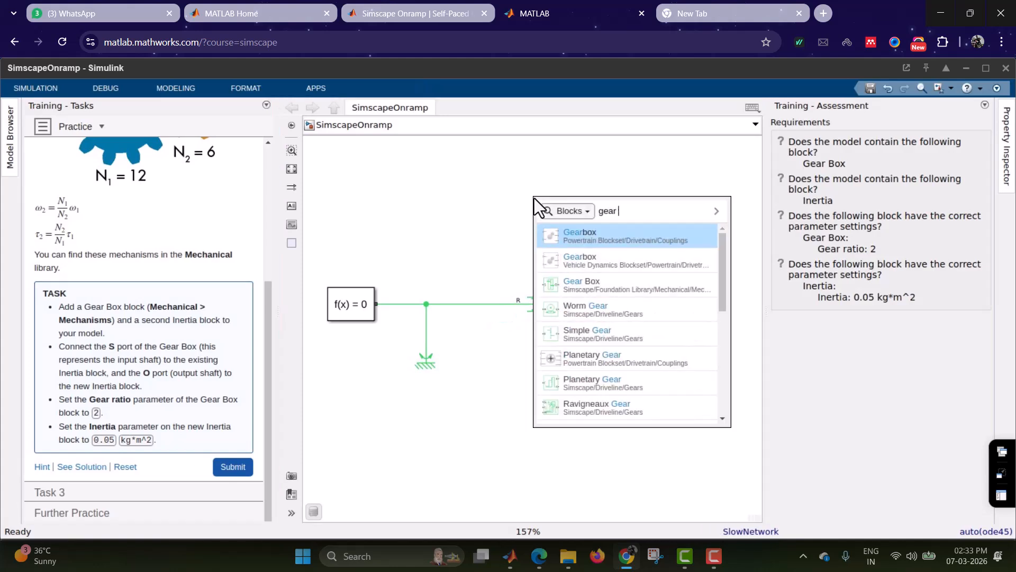
type(" box")
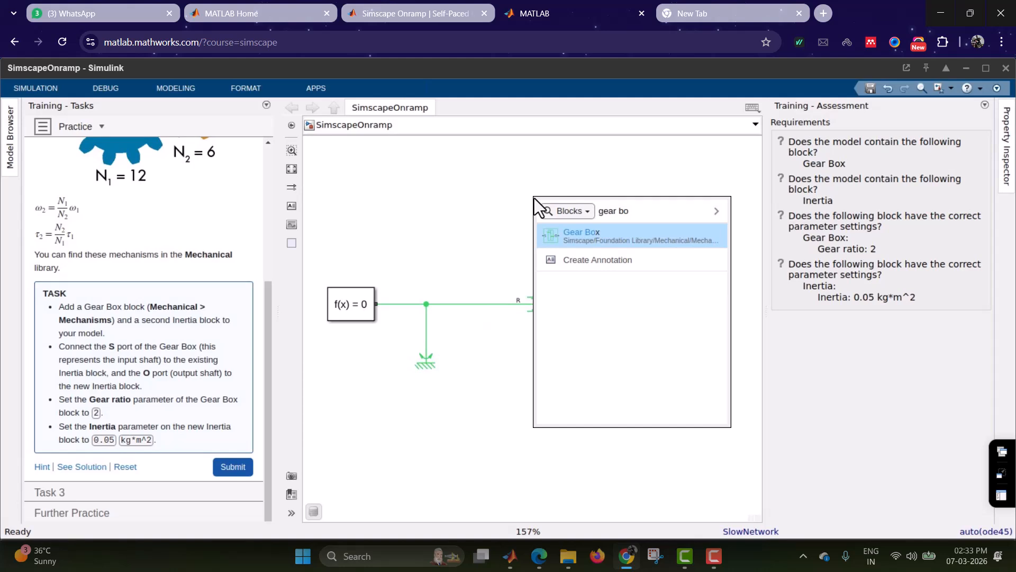
left_click(631, 236)
left_click_drag(539, 211, 538, 232)
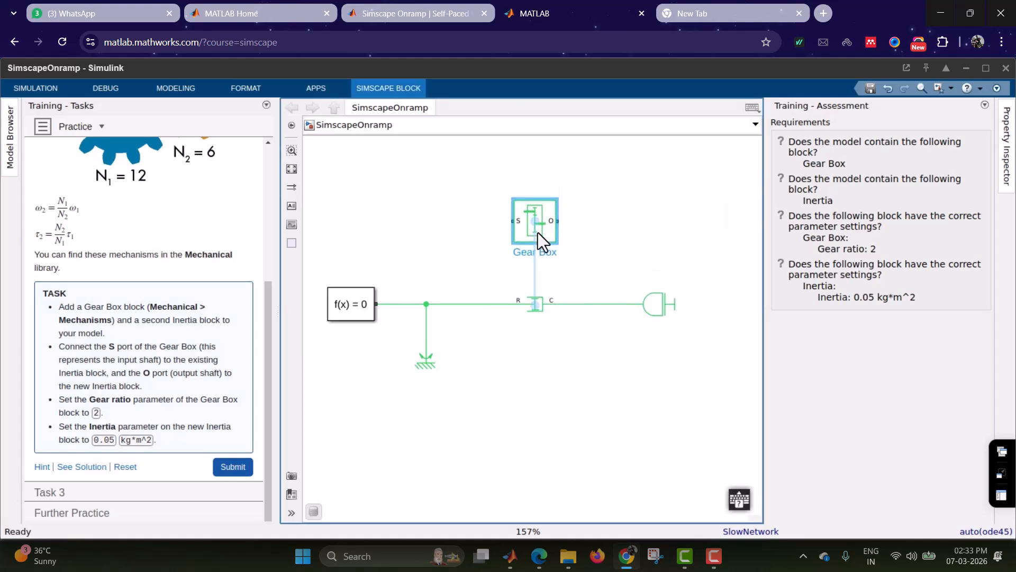
Step: Show the Task 2 solution and connect the Gear Box's S port to the line between the Rotational Damper and the existing Inertia
left_click(75, 468)
scroll(119, 449, "down", 3)
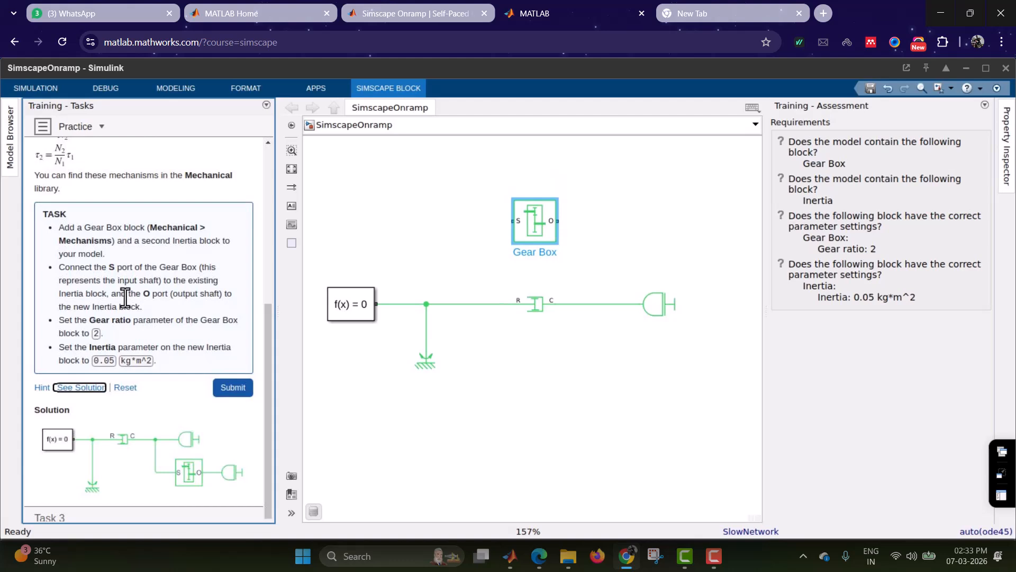
left_click_drag(59, 268, 196, 268)
left_click(144, 285)
left_click(540, 240)
mouse_move(512, 221)
left_mouse_down()
mouse_move(477, 229)
mouse_move(474, 293)
left_mouse_up()
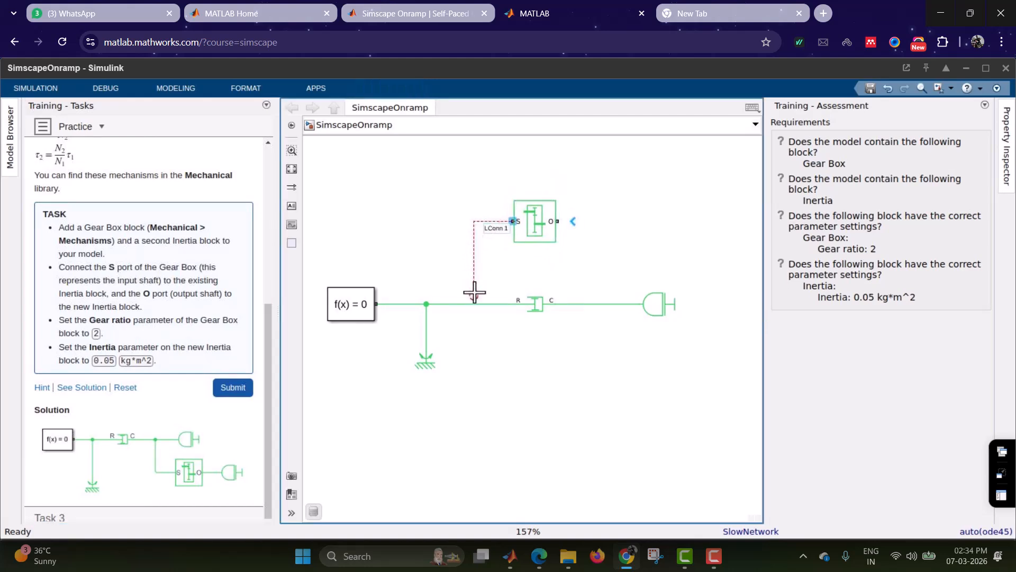
left_click_drag(475, 292, 617, 303)
Step: Rotate the Gear Box block 180 degrees so its S port faces the existing Inertia's side
left_click(536, 226)
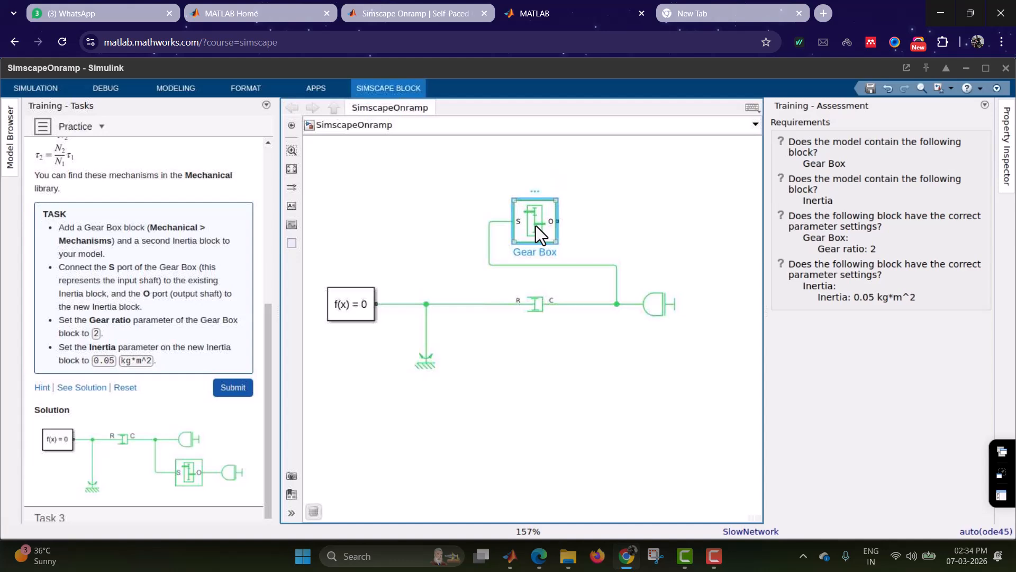
key("ctrl+r")
key("ctrl+r")
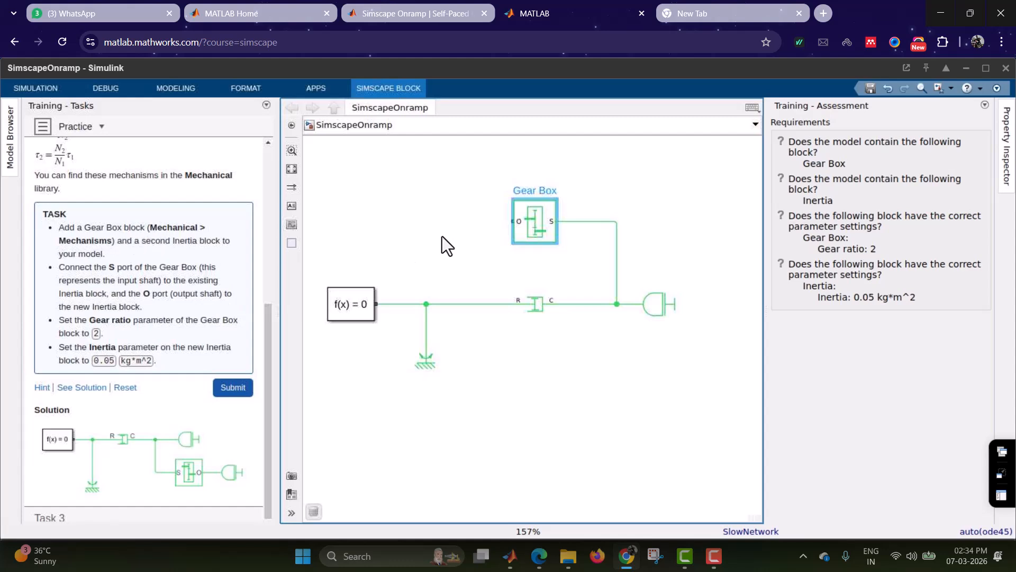
Step: Add a second Inertia block beside the Gear Box, rotated to face it, and connect it to the Gear Box's O port
left_click(431, 220)
type("in")
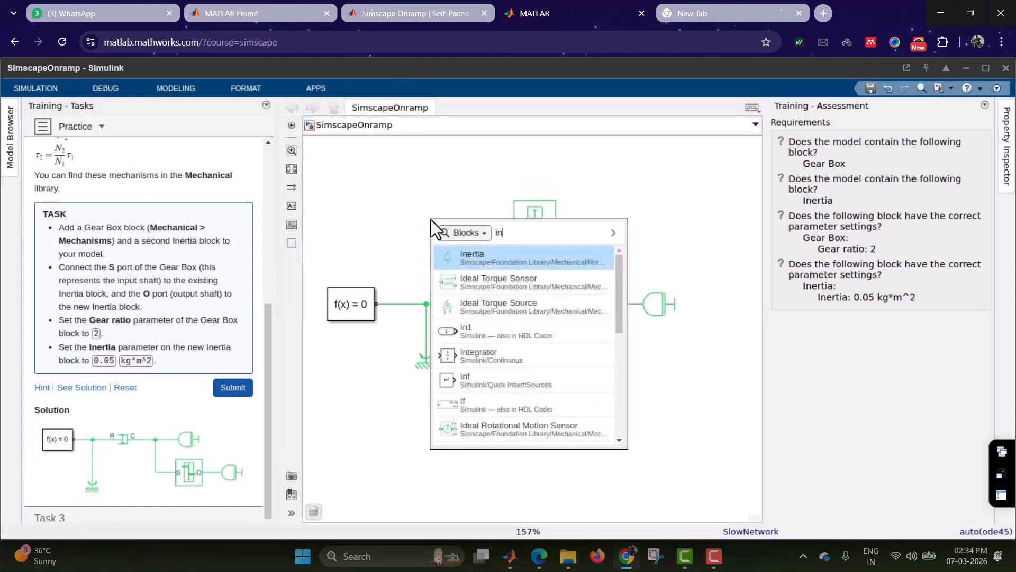
type("er")
left_click(498, 259)
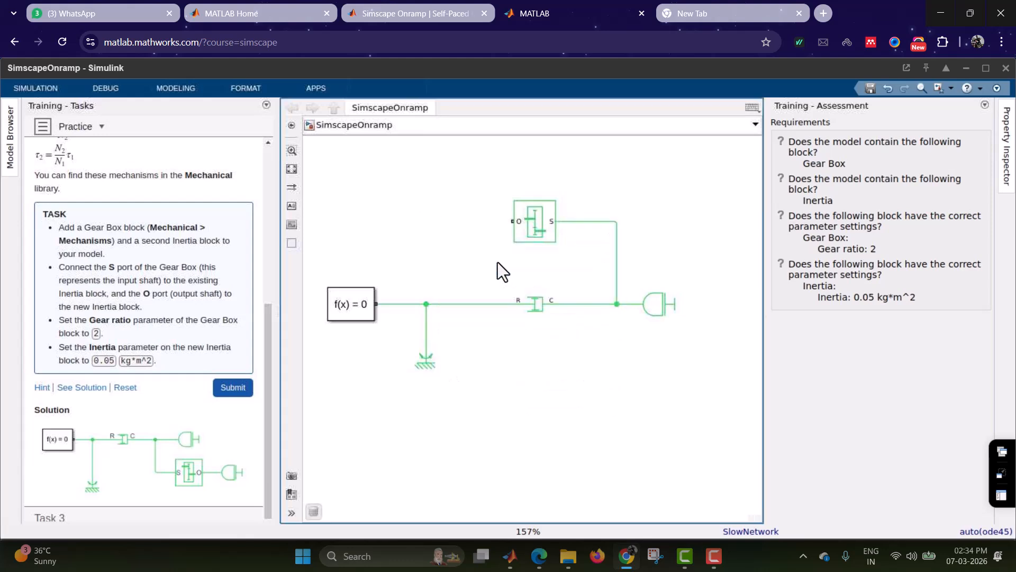
mouse_move(433, 221)
left_mouse_down()
mouse_move(453, 250)
mouse_move(434, 233)
left_mouse_up()
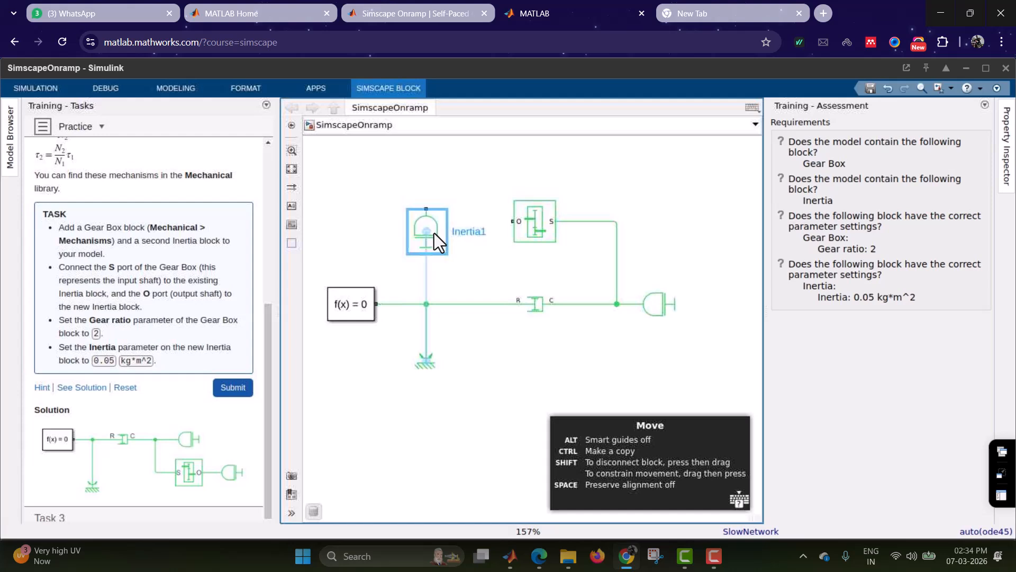
left_click_drag(434, 233, 406, 220)
key("ctrl+r")
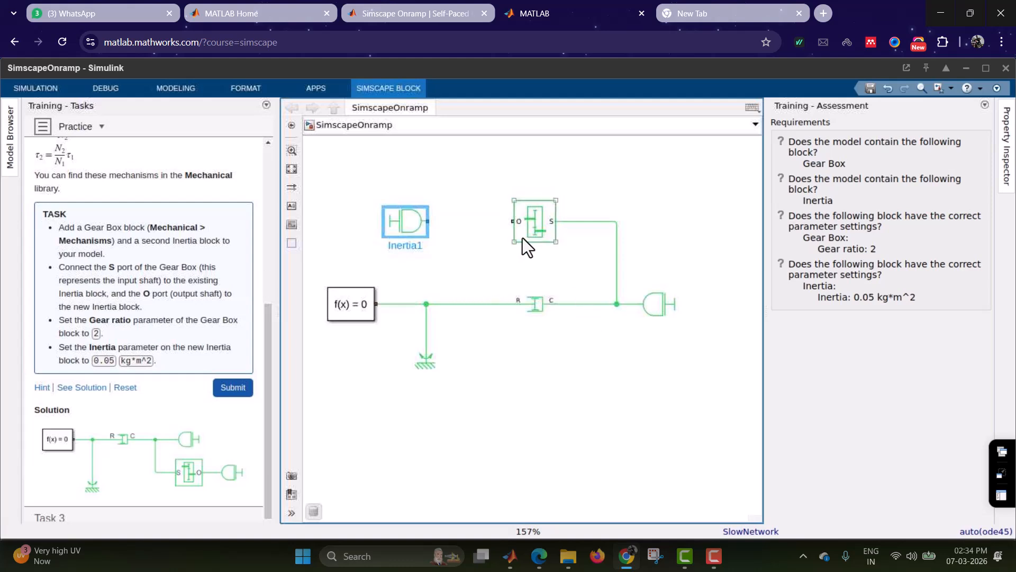
left_click_drag(512, 220, 424, 222)
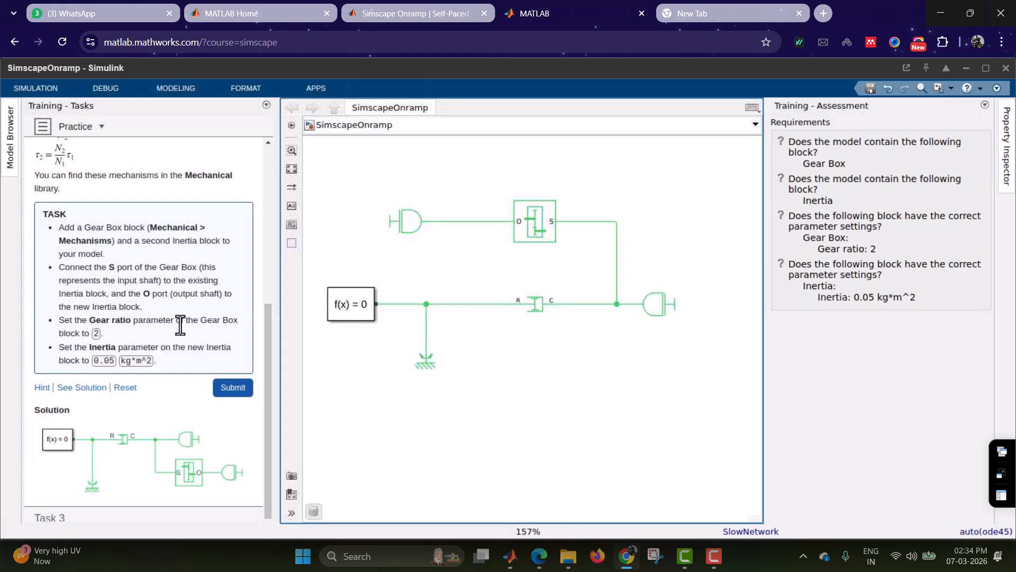
Step: Set the Gear Box block's Gear ratio to 2 and close its parameters dialog
double_click(536, 218)
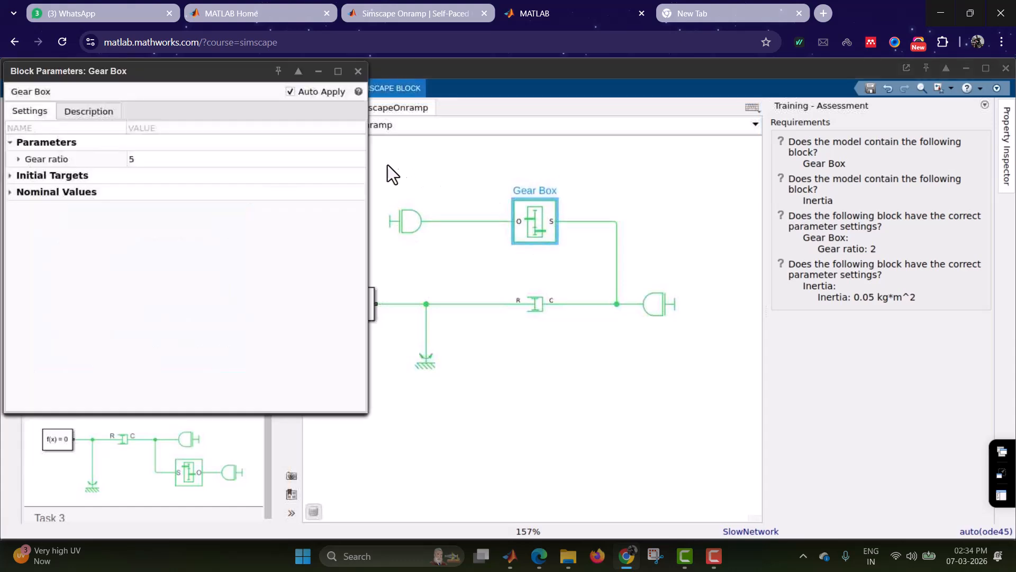
left_click_drag(199, 72, 610, 172)
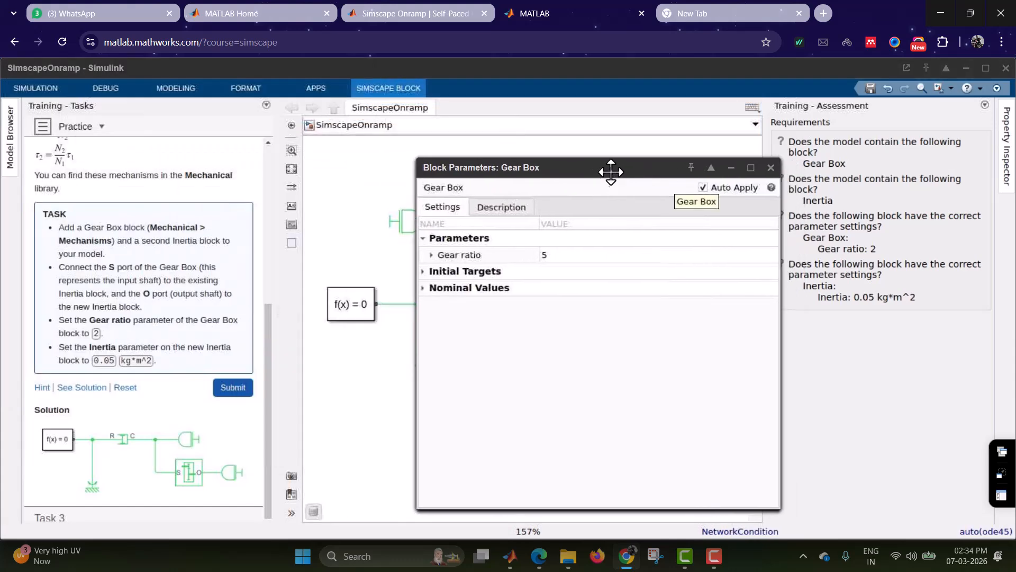
double_click(556, 255)
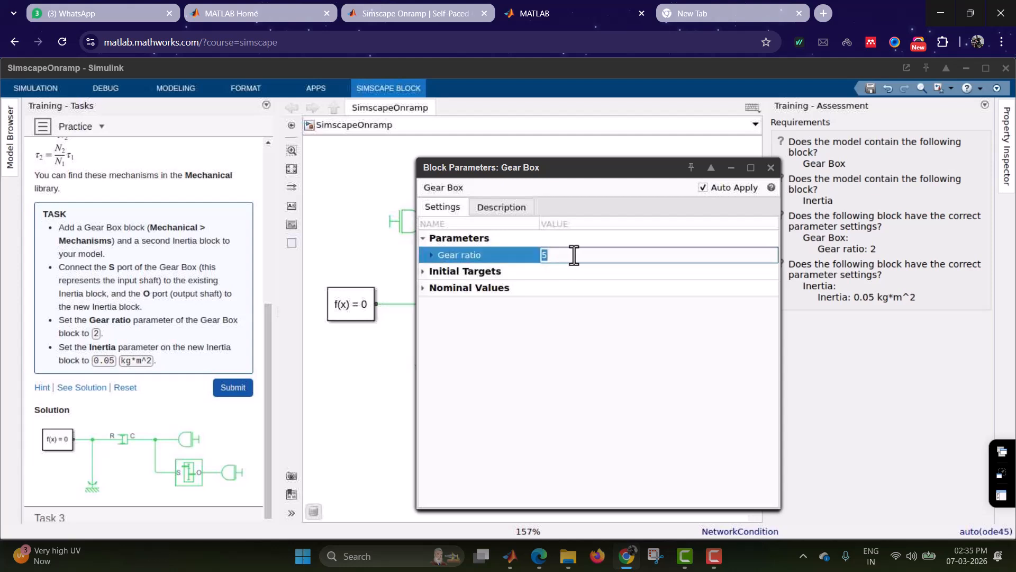
type("2")
left_click(591, 377)
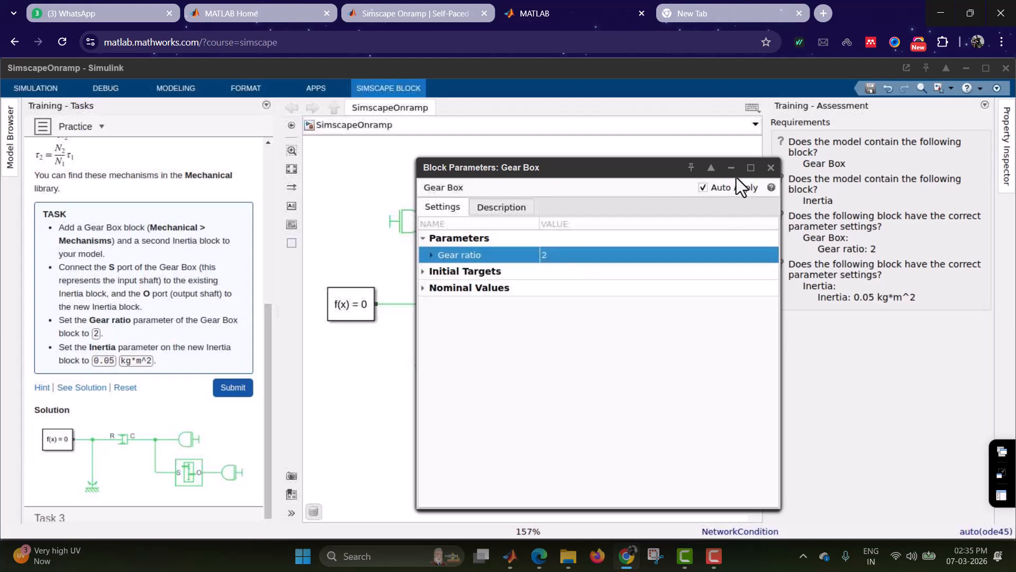
left_click(772, 168)
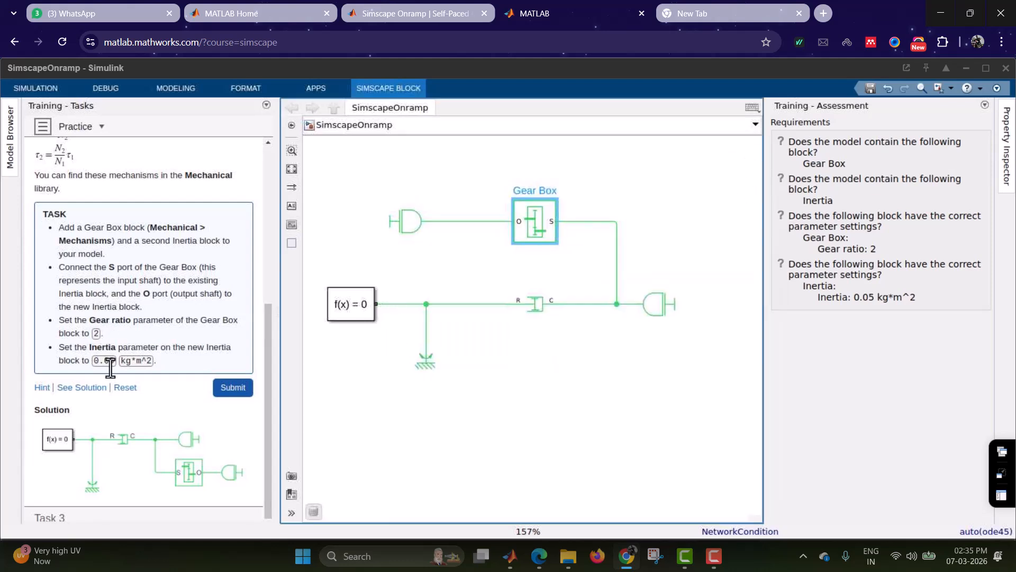
Step: Set the new Inertia block's Inertia parameter to 0.05 kg*m^2 and close its parameters dialog
double_click(412, 222)
left_click_drag(195, 75, 576, 106)
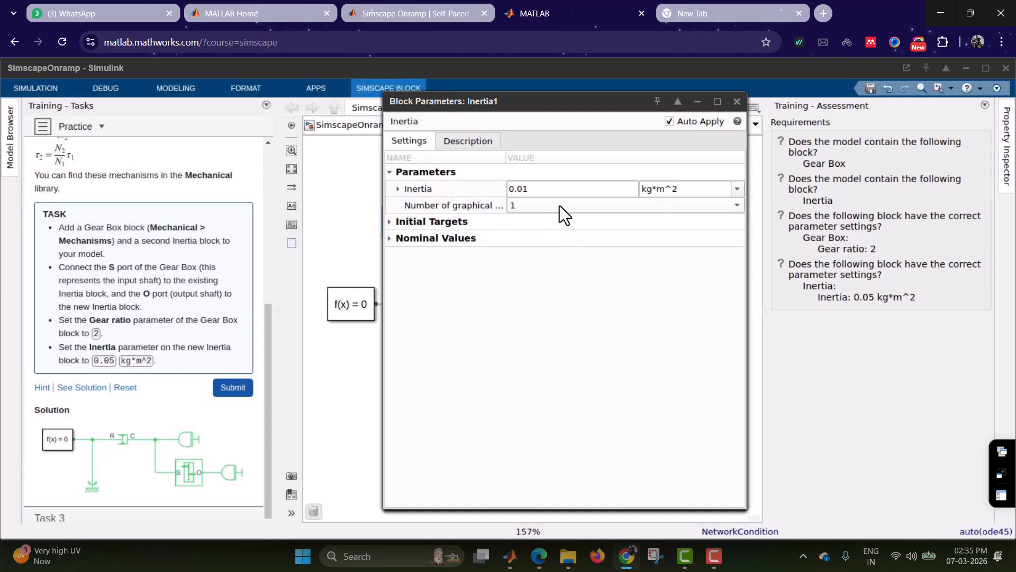
left_click(545, 189)
key("BackSpace")
type("5")
key("Return")
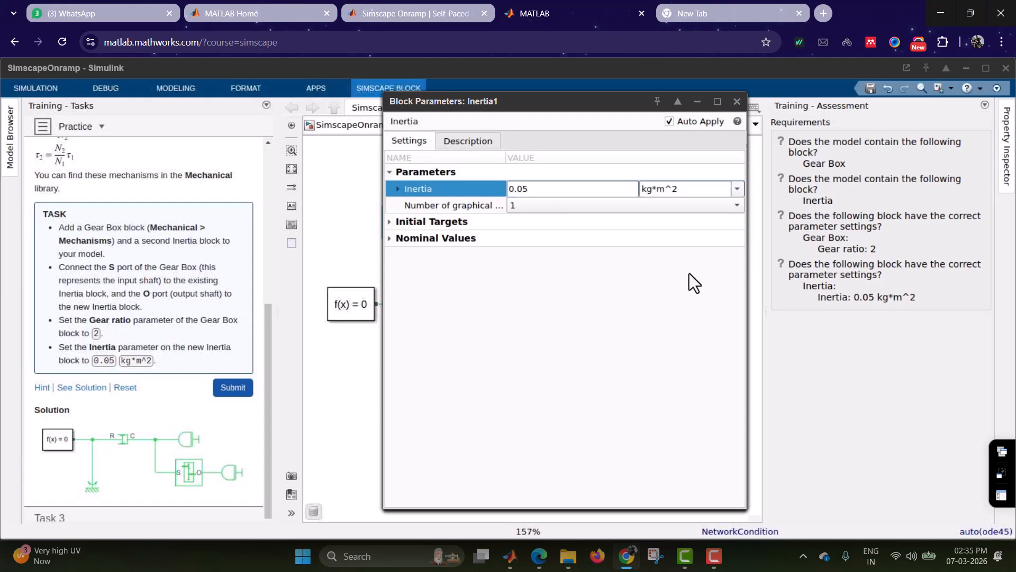
left_click(737, 102)
Step: Submit Task 2 and continue to Task 3, clearing the block selection in the model
left_click(238, 383)
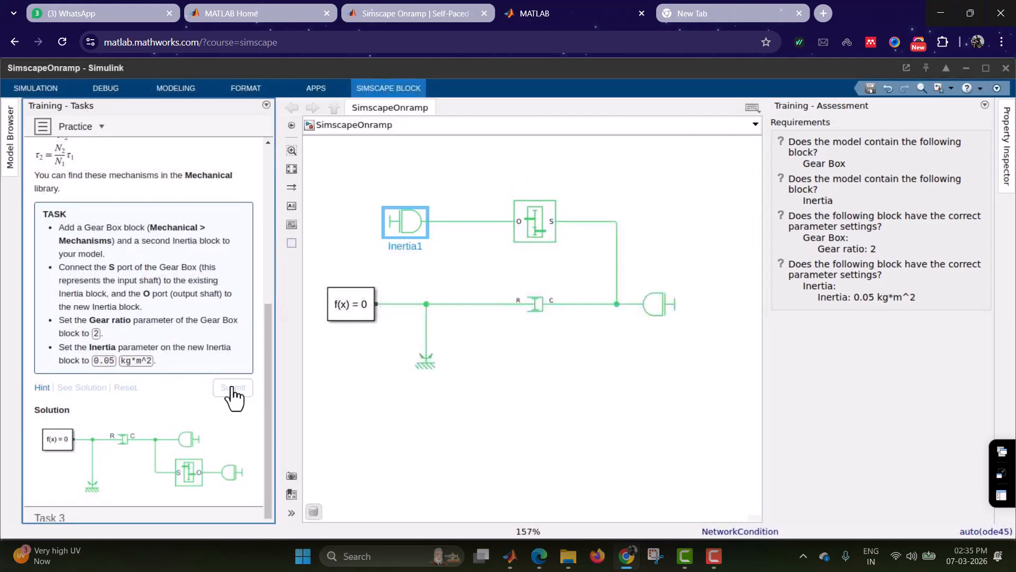
left_click(232, 435)
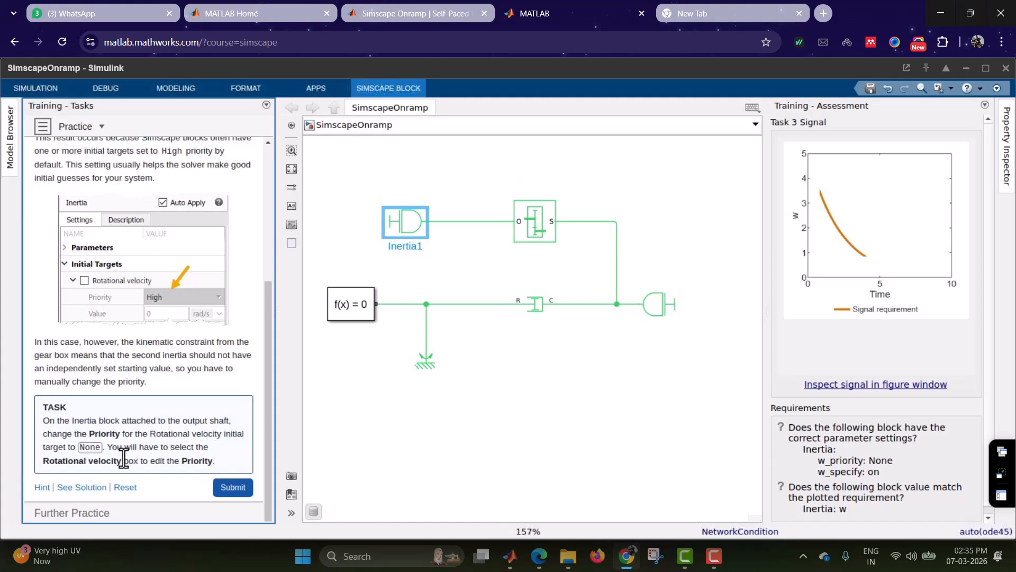
left_click(538, 431)
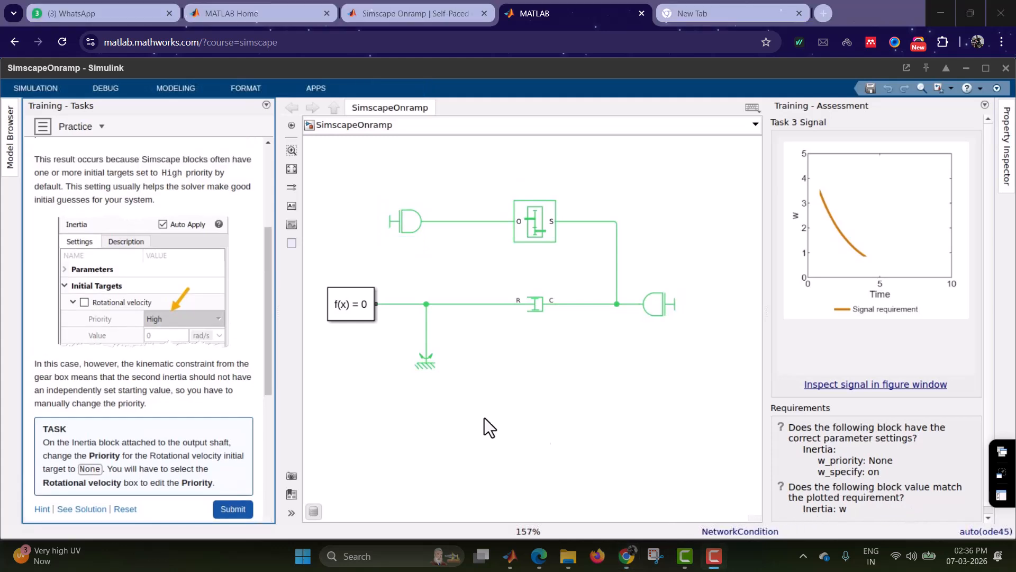
Step: Enable the Rotational velocity initial target on the Inertia block at the Gear Box's output shaft and set its Priority to None
left_click(409, 221)
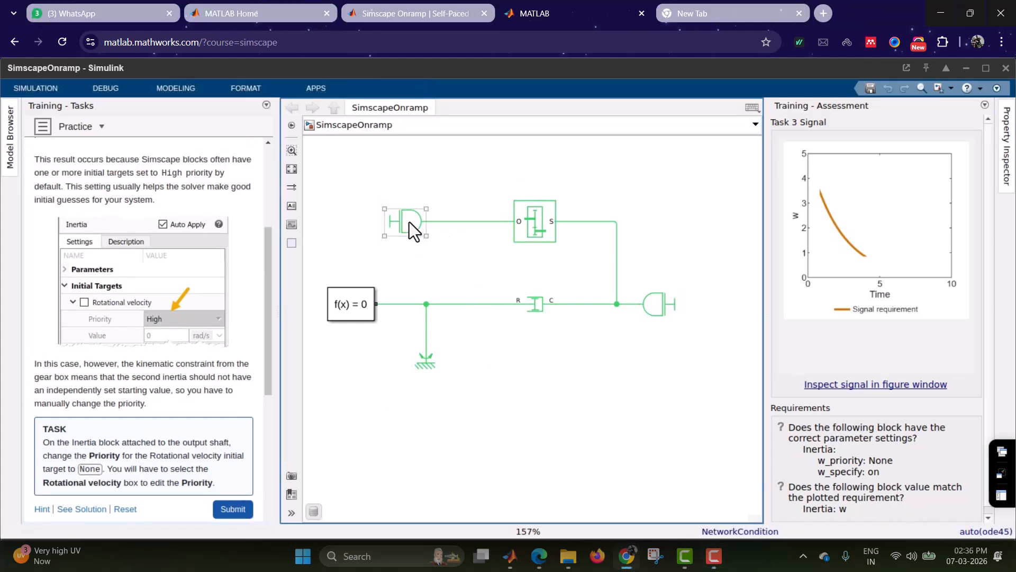
double_click(409, 222)
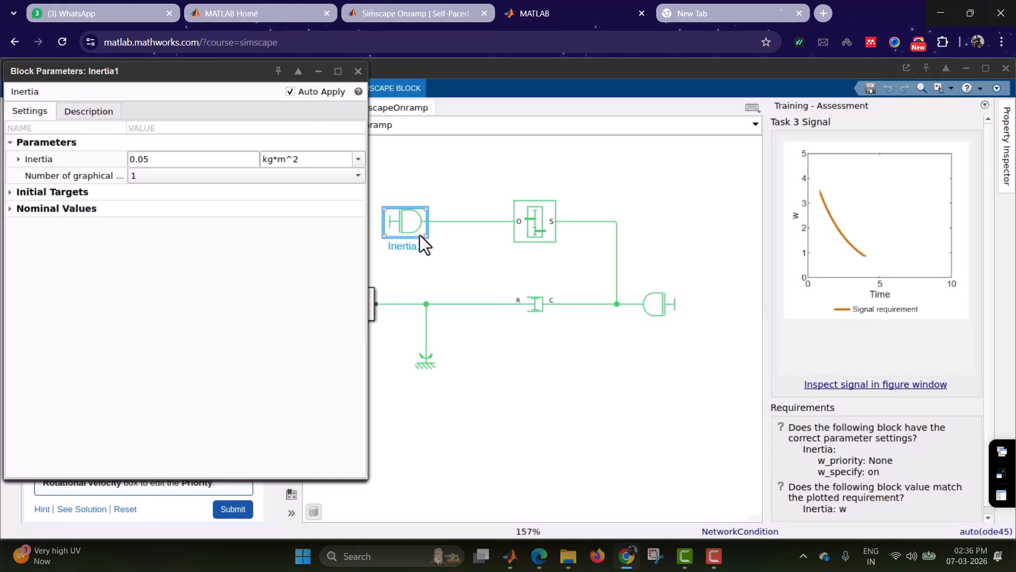
left_click_drag(222, 71, 653, 90)
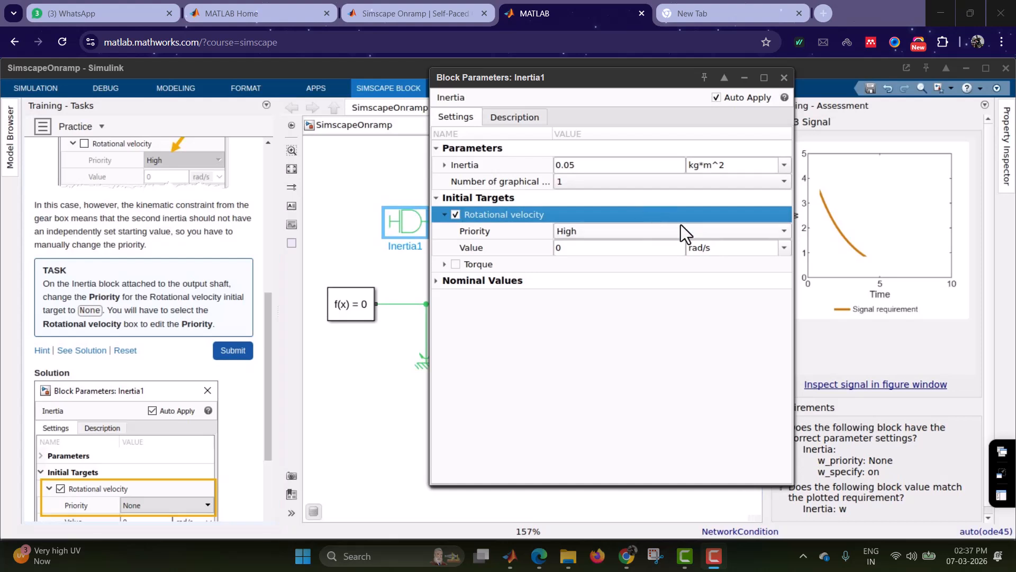
left_click(621, 236)
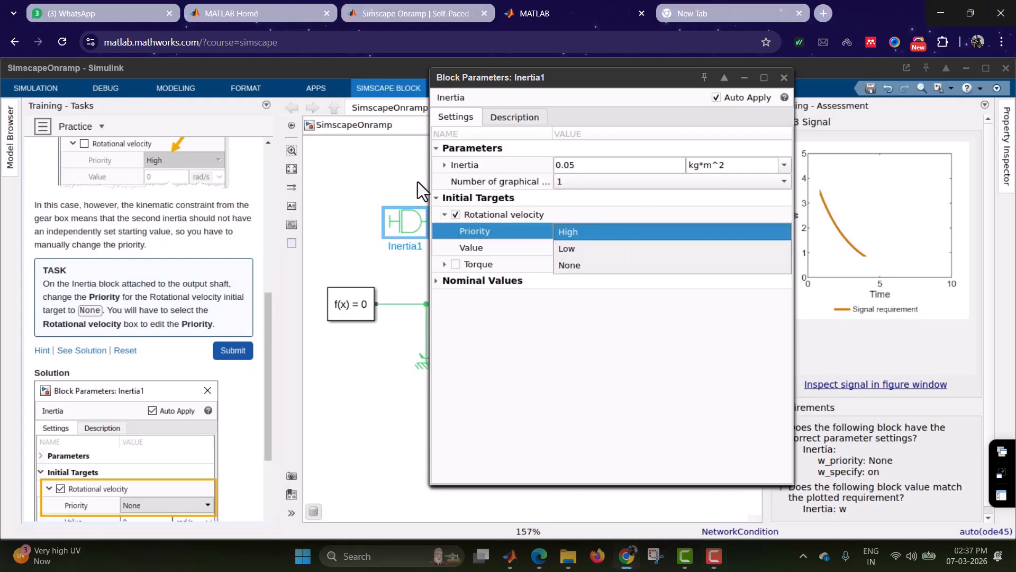
left_click(437, 196)
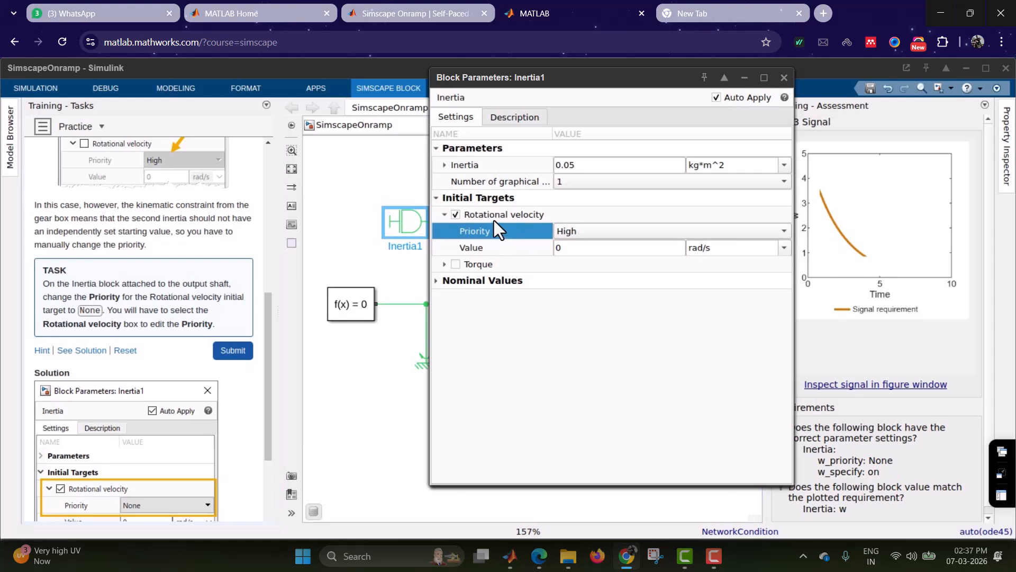
left_click(597, 236)
left_click(589, 266)
Step: Close the Inertia block's parameters dialog and submit Task 3, continuing to Further Practice
left_click(785, 78)
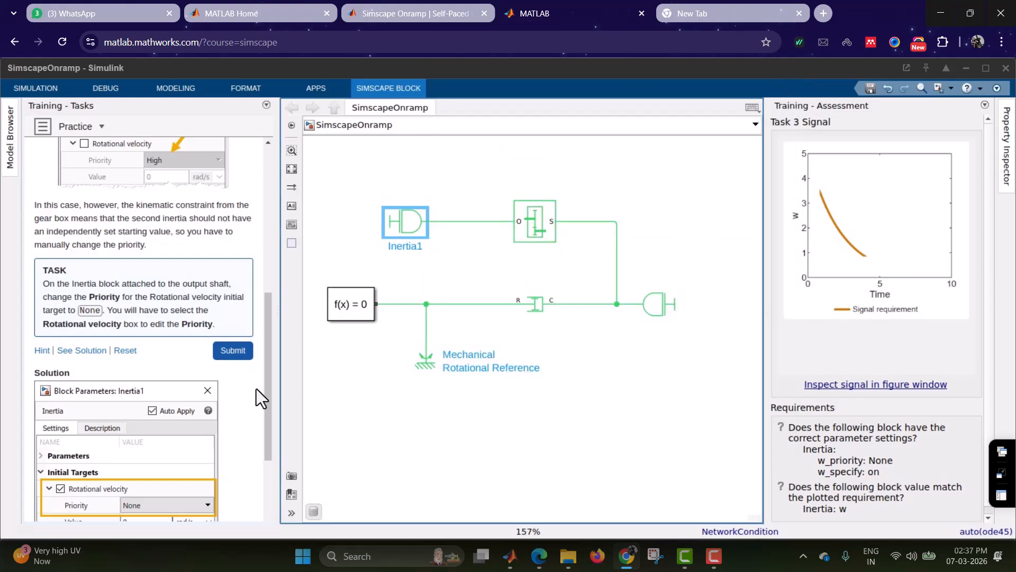
left_click(233, 351)
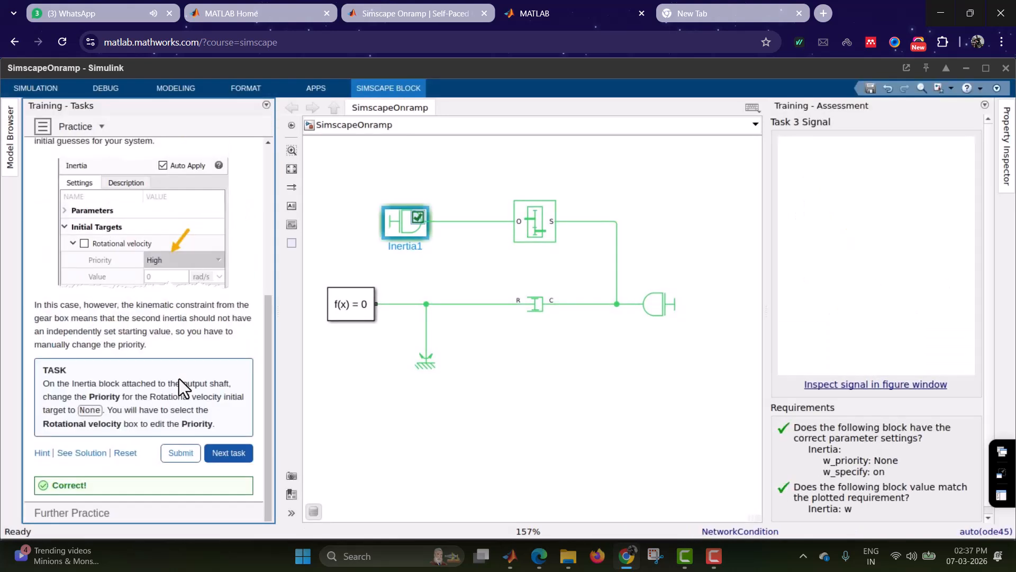
left_click(226, 450)
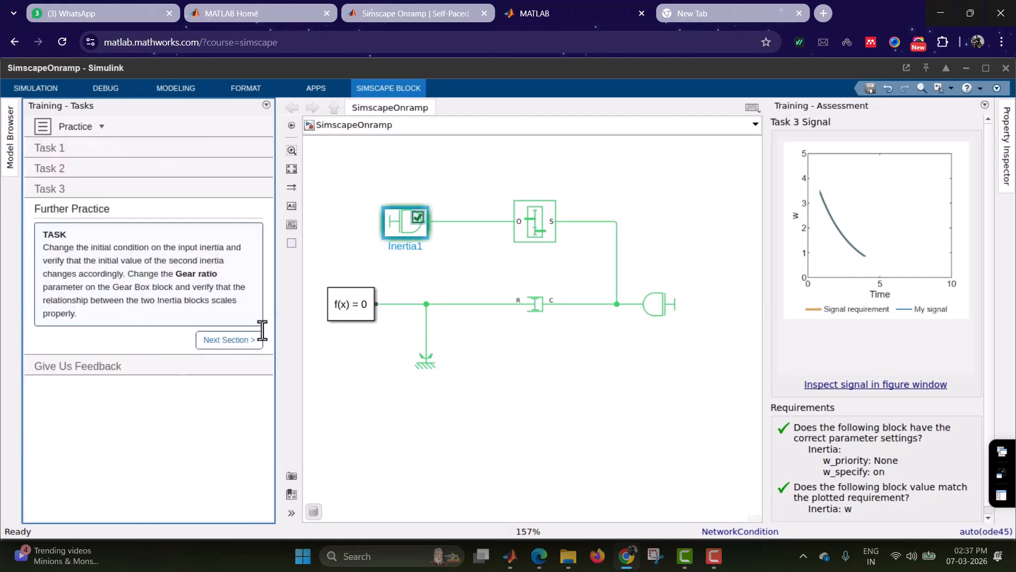
Step: Continue to the Multidomain Modeling section and mute its introductory video, viewing the course outline
left_click(214, 339)
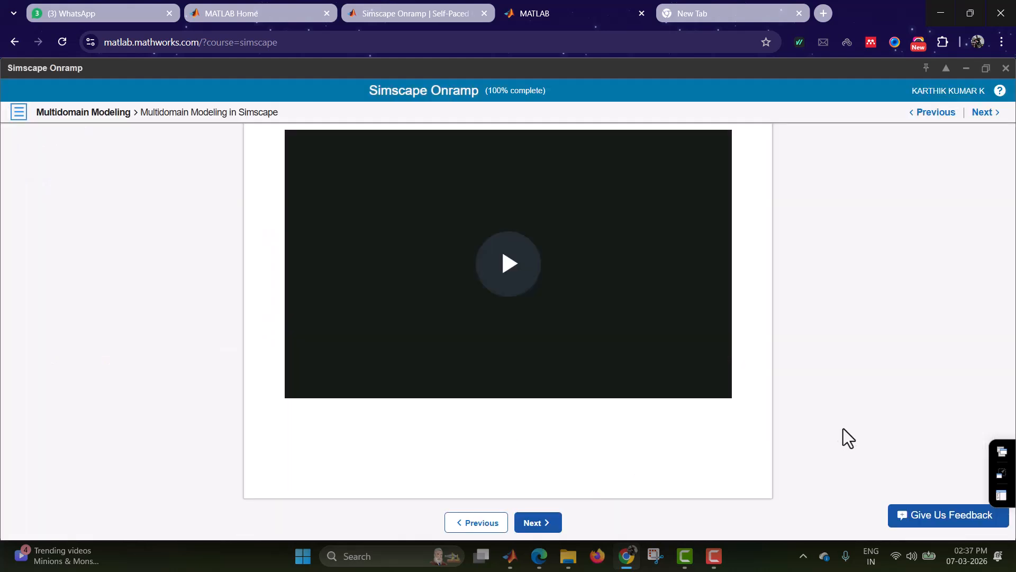
left_click(339, 375)
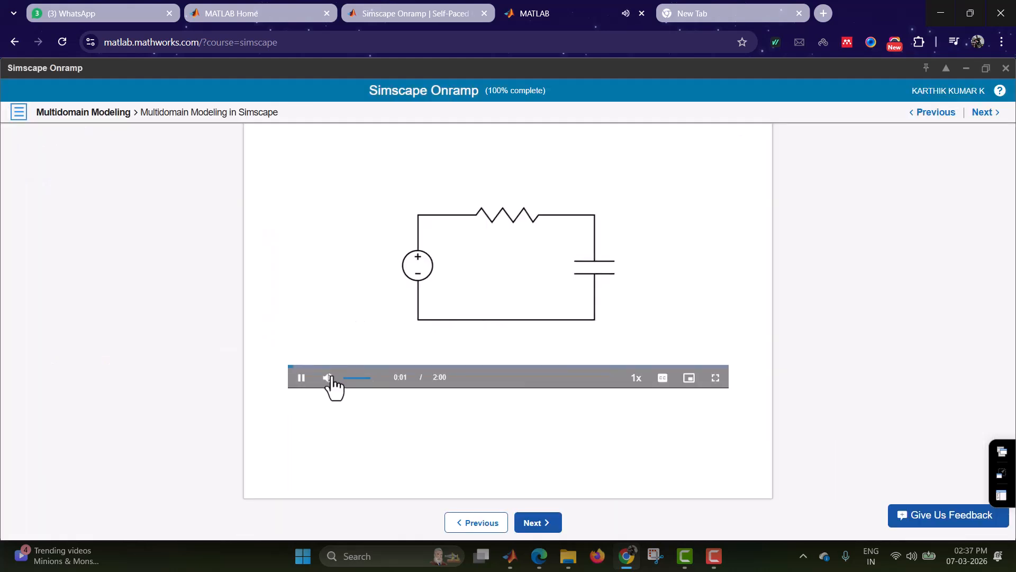
left_click(19, 112)
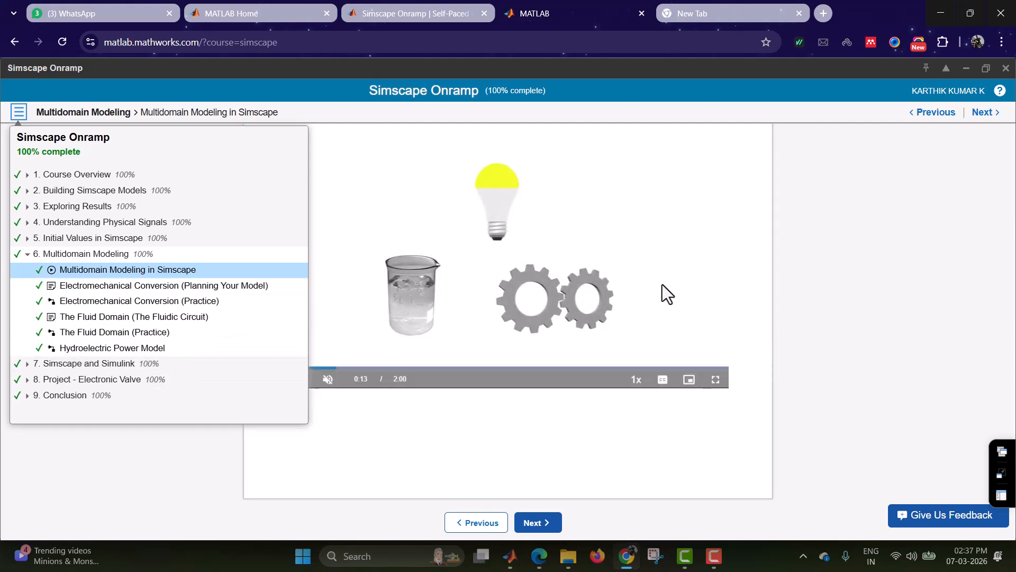
left_click(18, 110)
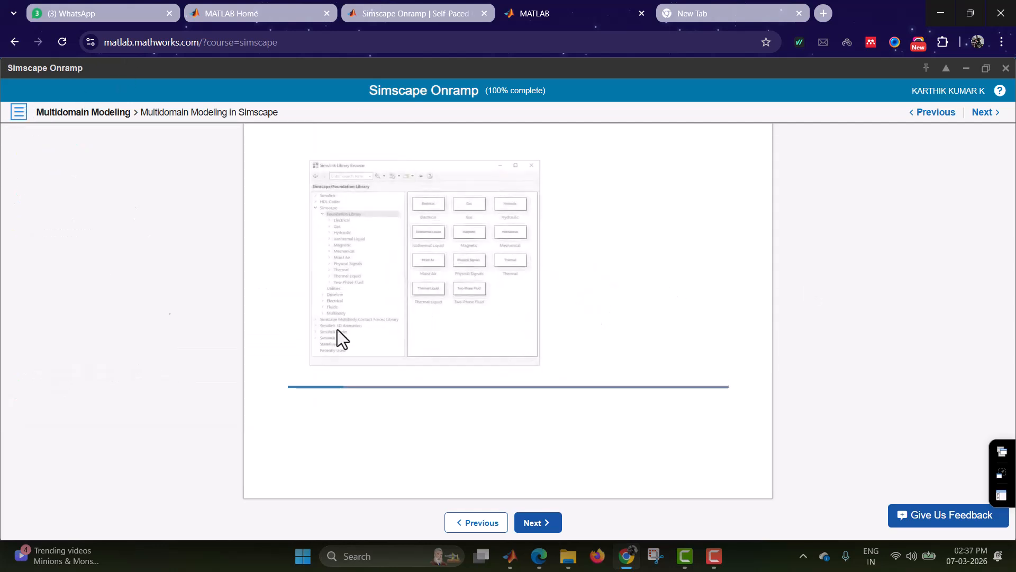
Step: Advance past the video and the Planning Your Model lesson to the Electromechanical Conversion practice
left_click(532, 523)
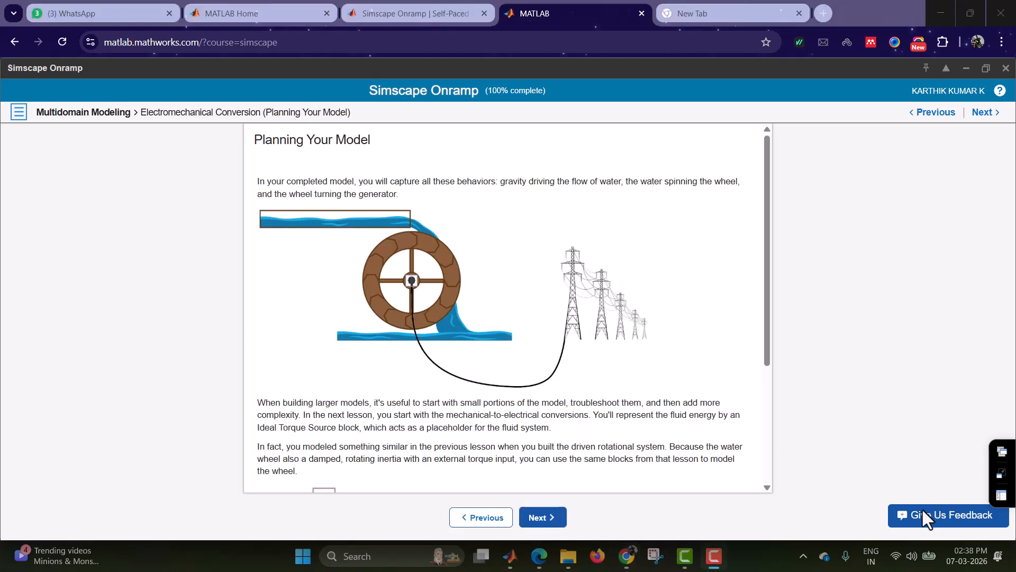
scroll(511, 418, "down", 3)
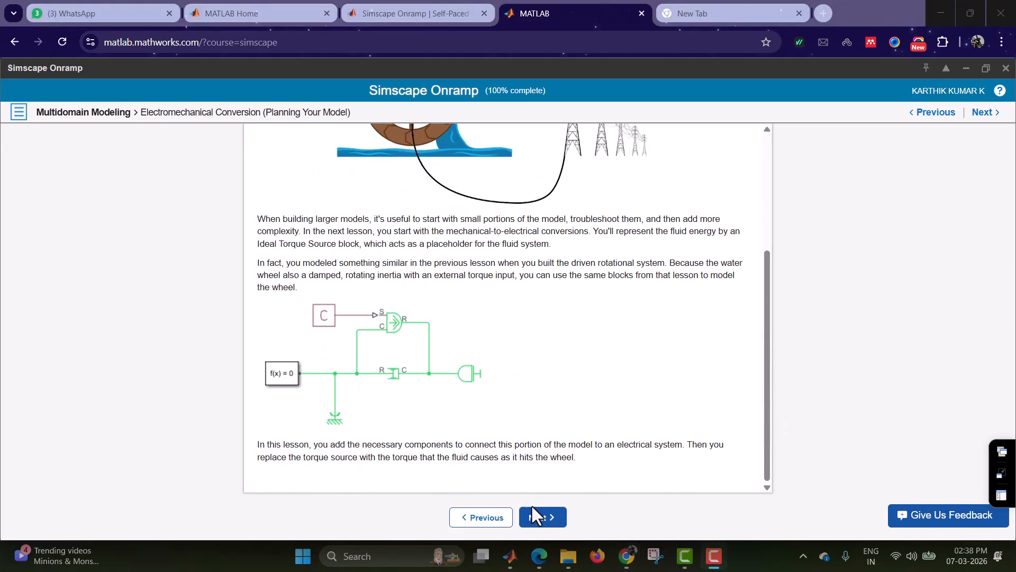
left_click(541, 521)
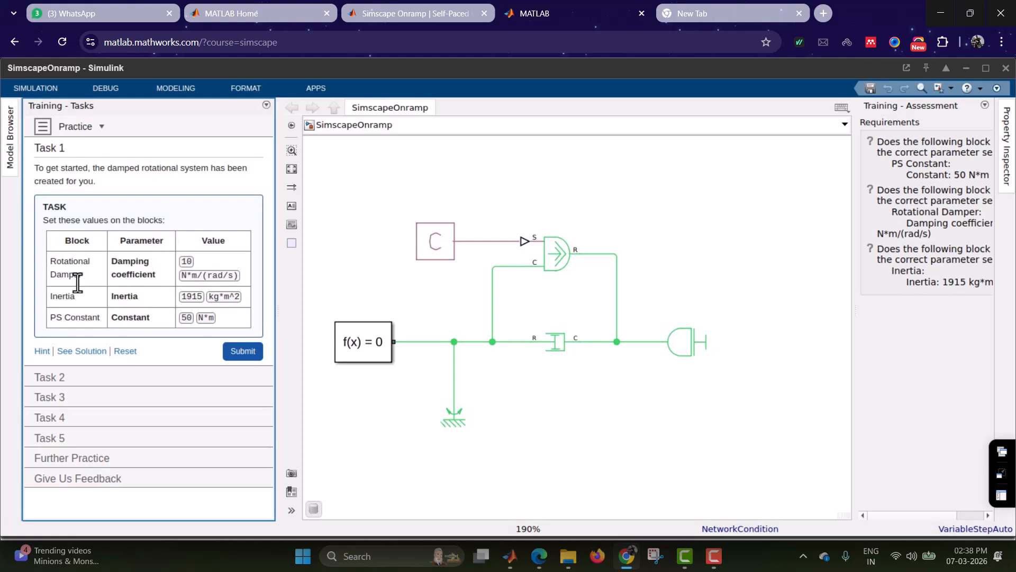
Step: Set the Rotational Damper block's Damping coefficient to 10 N*m/(rad/s) and close its parameters dialog
left_click(570, 348)
double_click(557, 339)
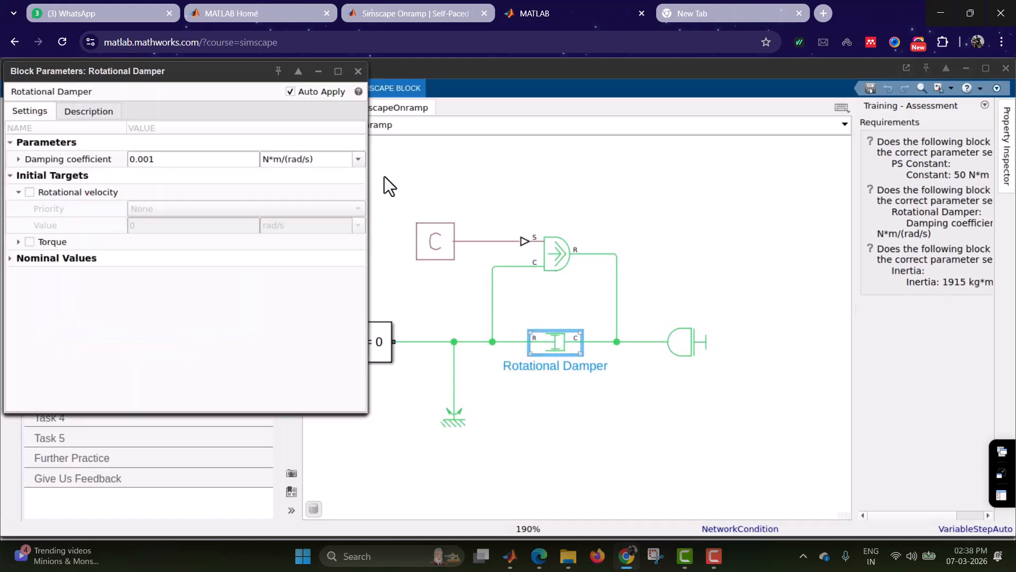
left_click_drag(200, 73, 667, 92)
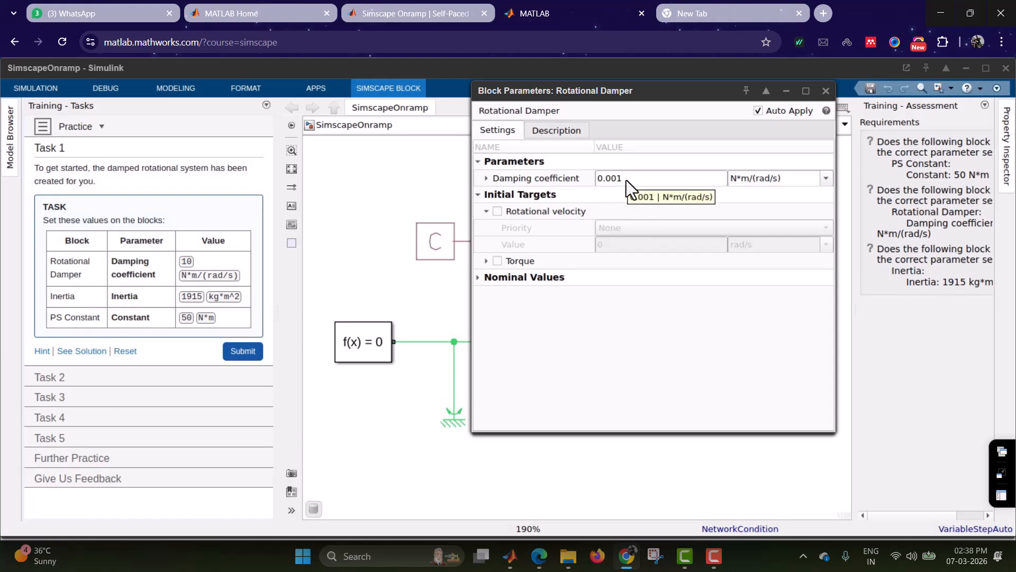
left_click(627, 180)
type("10")
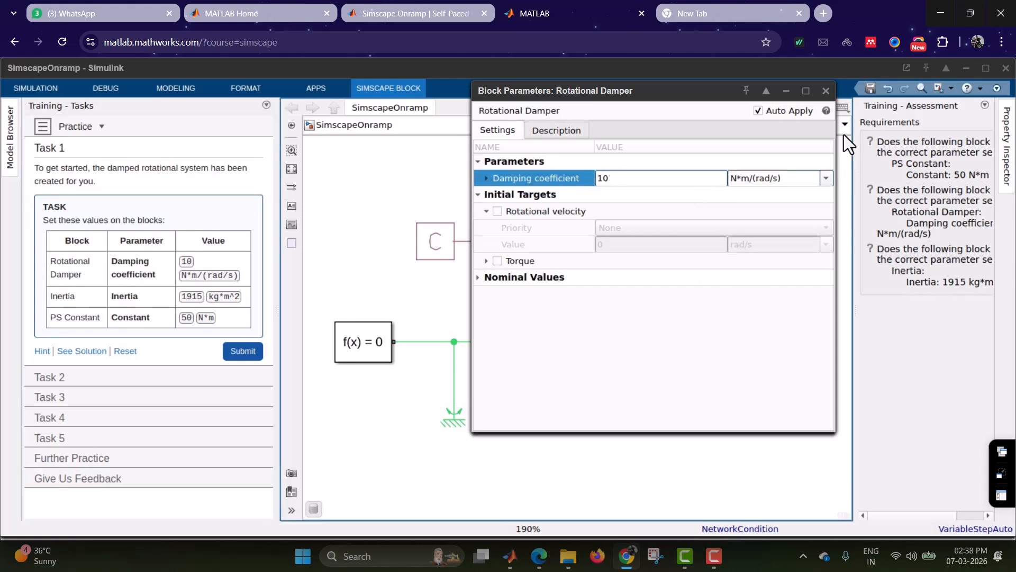
left_click(826, 91)
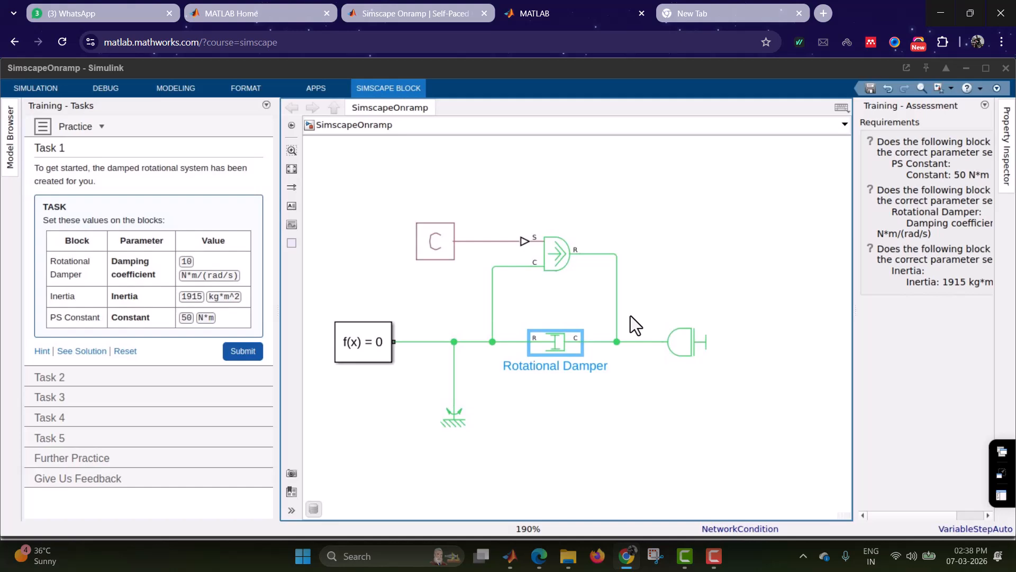
Step: Set the Inertia block's Inertia parameter to 1915 kg*m^2
double_click(684, 339)
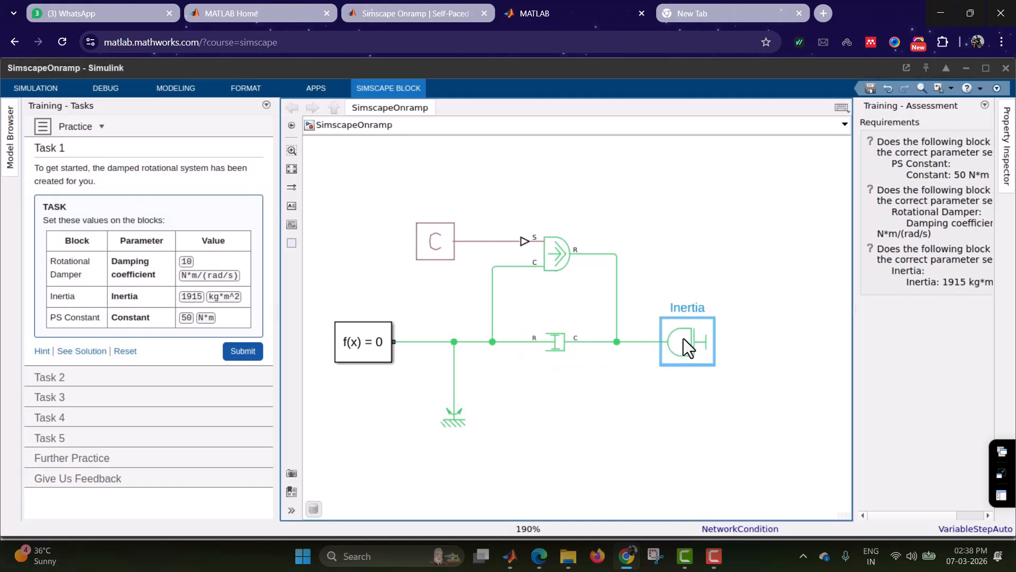
left_click_drag(223, 69, 644, 86)
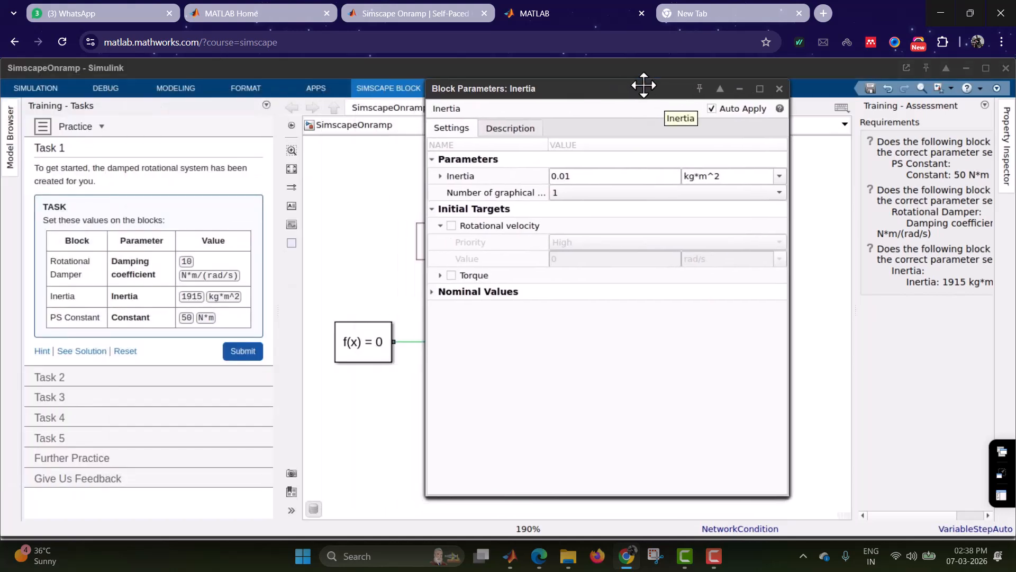
left_click(578, 176)
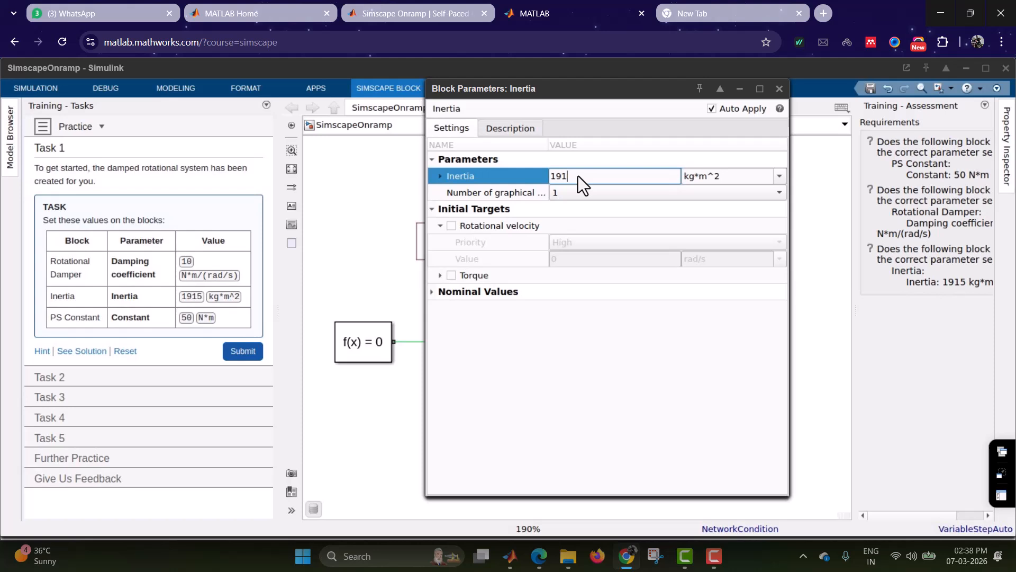
Step: Set the Inertia block's inertia to 1915 kg*m^2 and close its parameters
key("Return")
left_click(797, 103)
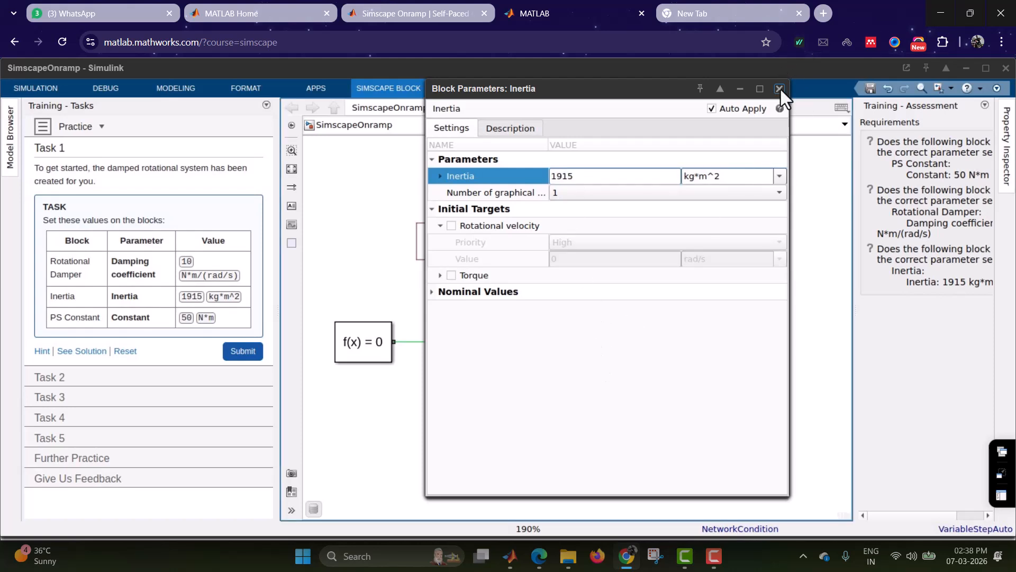
left_click(781, 89)
Step: Set the PS Constant block's constant to 50 with unit N*m and submit Task 1 for checking
double_click(435, 242)
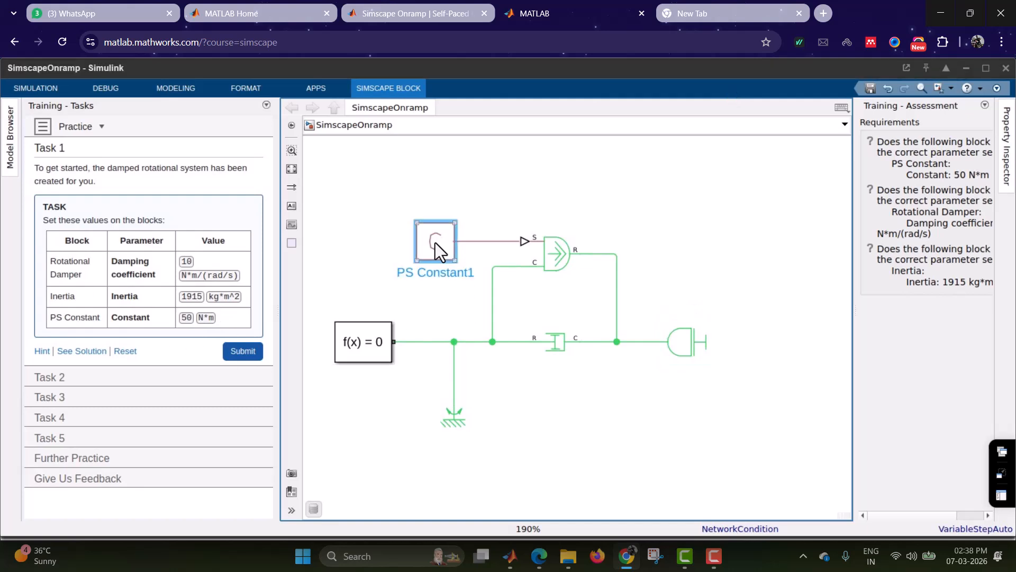
left_click_drag(193, 66, 619, 93)
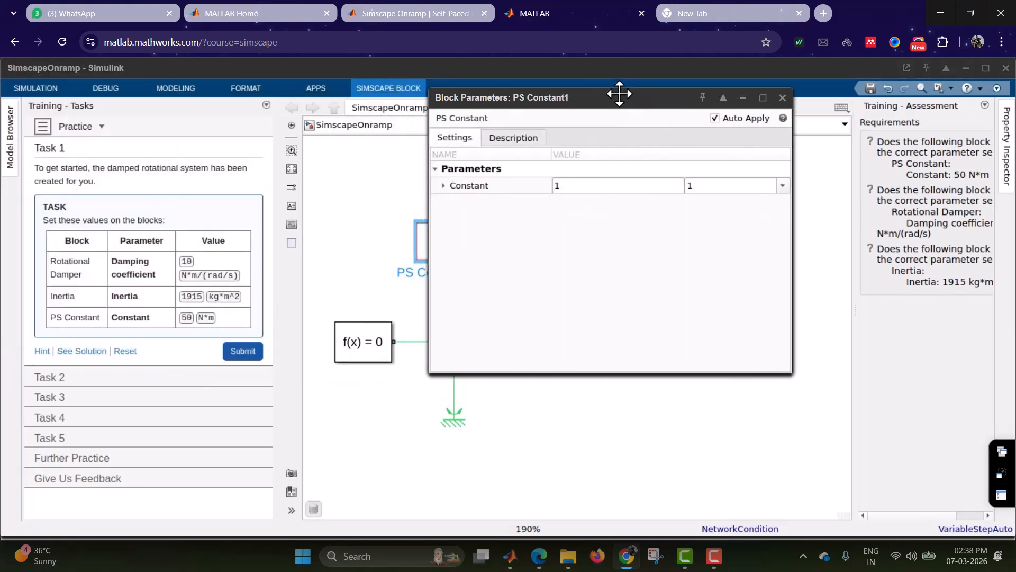
left_click(577, 185)
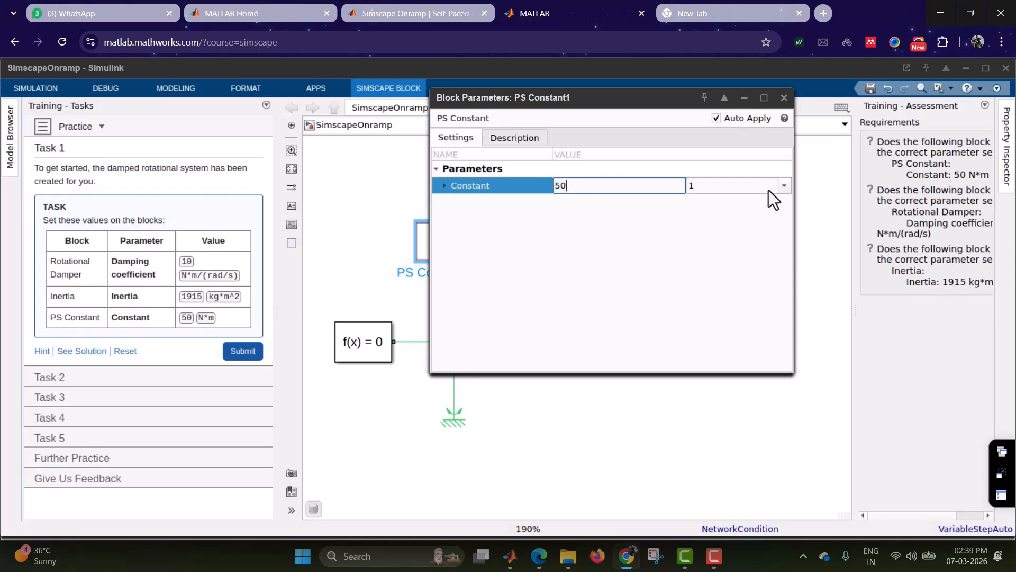
left_click(784, 185)
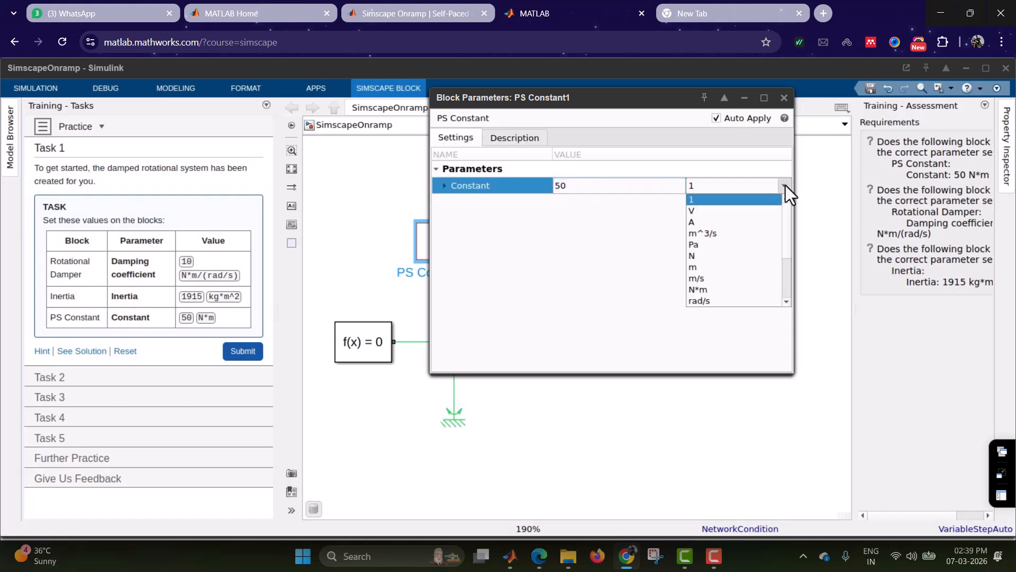
left_click(706, 289)
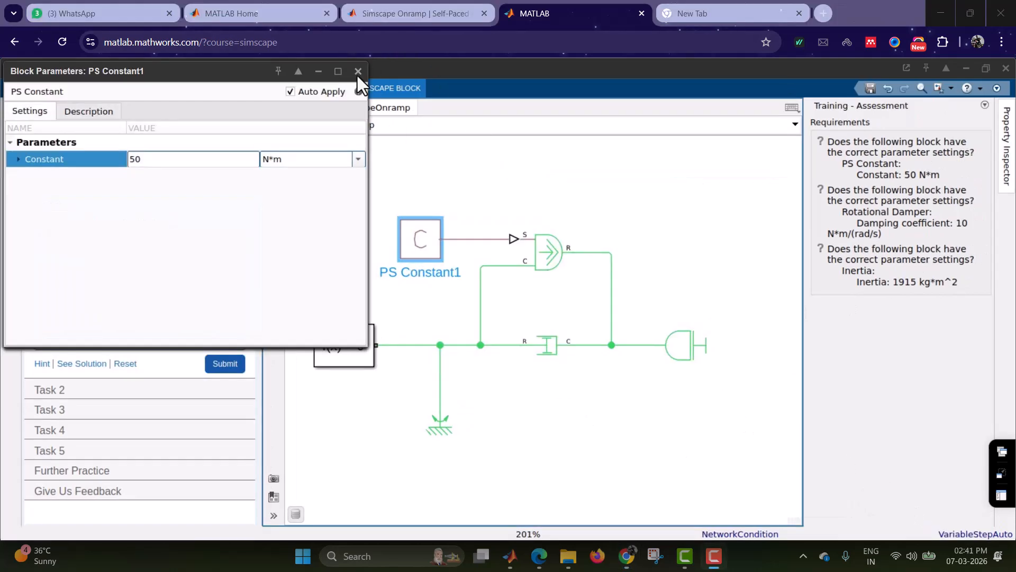
left_click(359, 70)
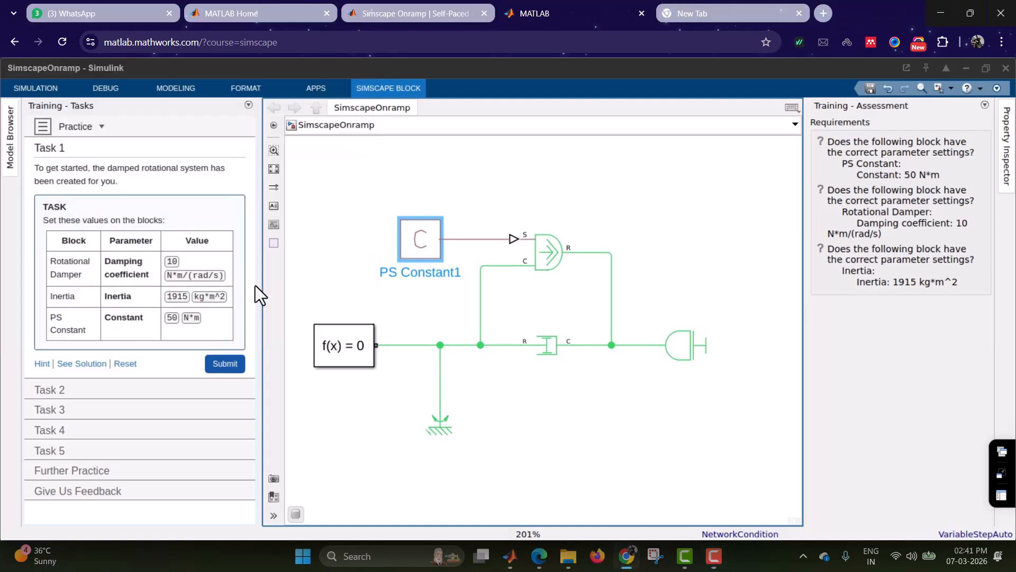
left_click(223, 365)
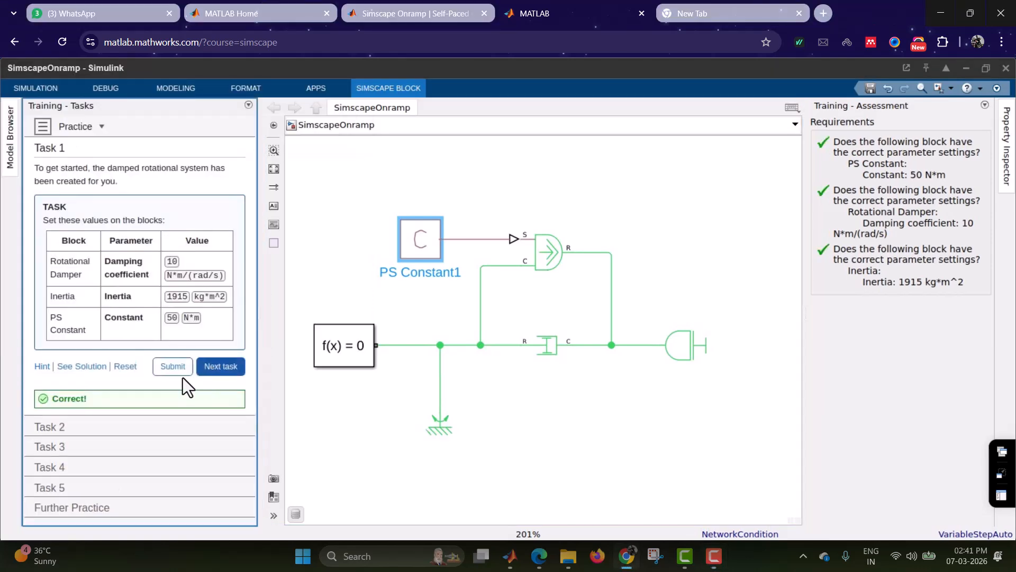
Step: Proceed to Task 2 and add a Simscape Foundation Library Gear Box block above the Inertia block
left_click(221, 366)
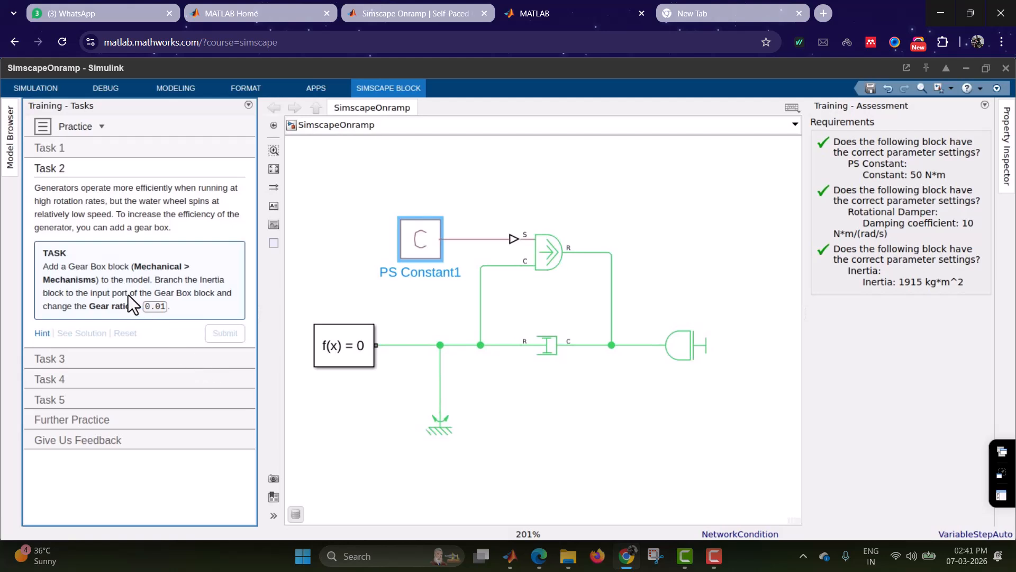
left_click(659, 200)
type("gear")
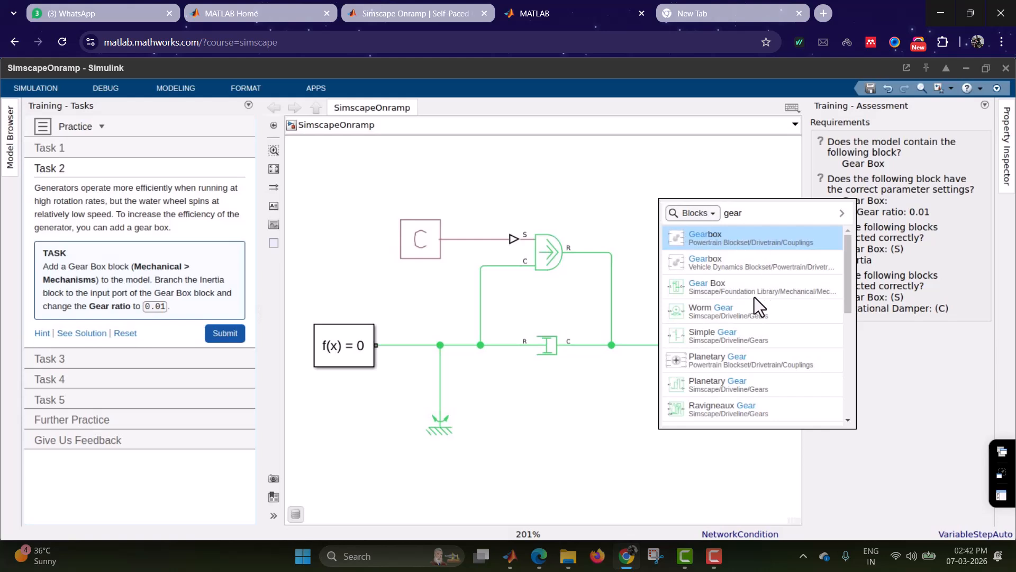
left_click(732, 292)
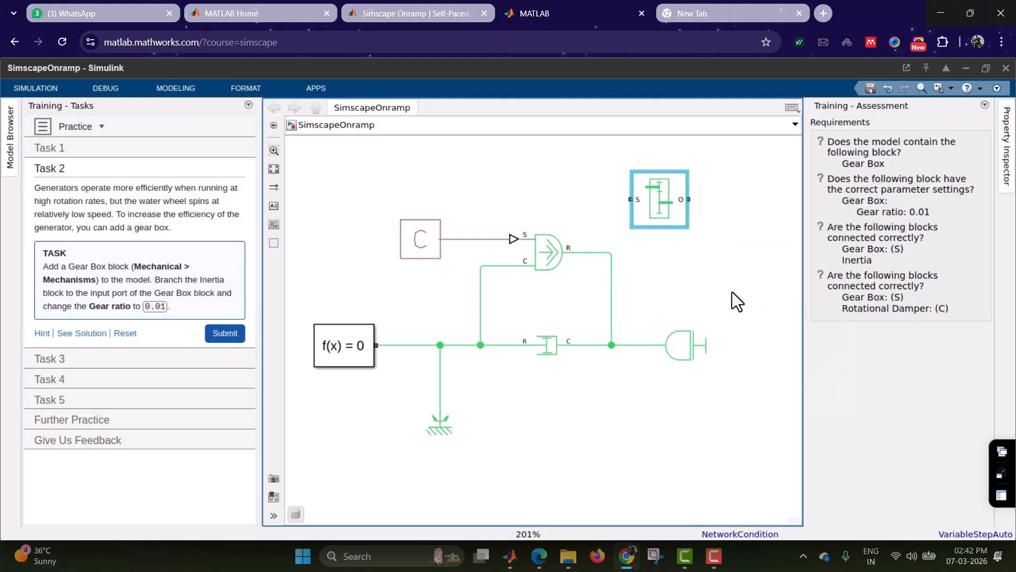
left_click_drag(662, 205, 645, 203)
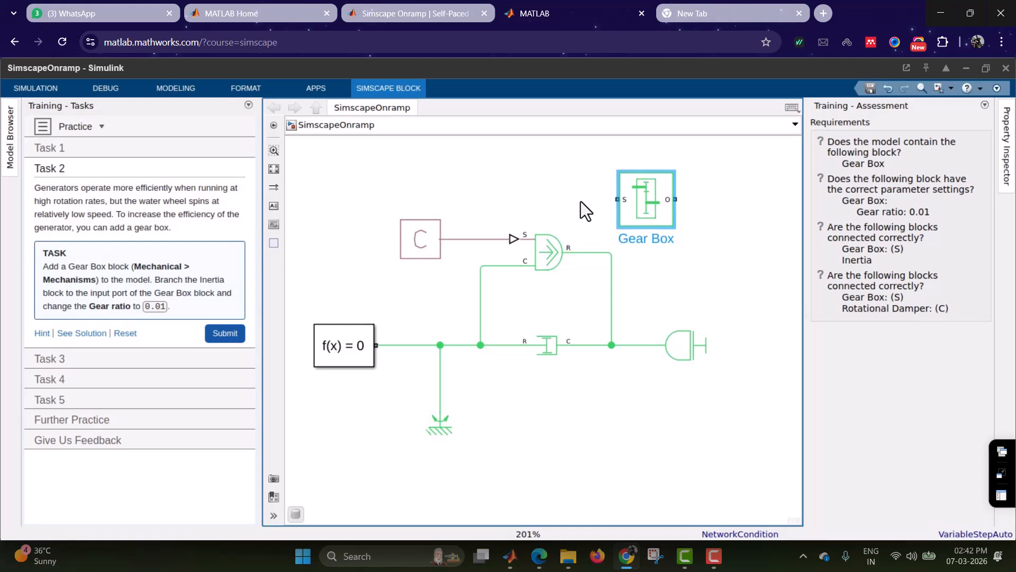
left_click_drag(641, 209, 667, 210)
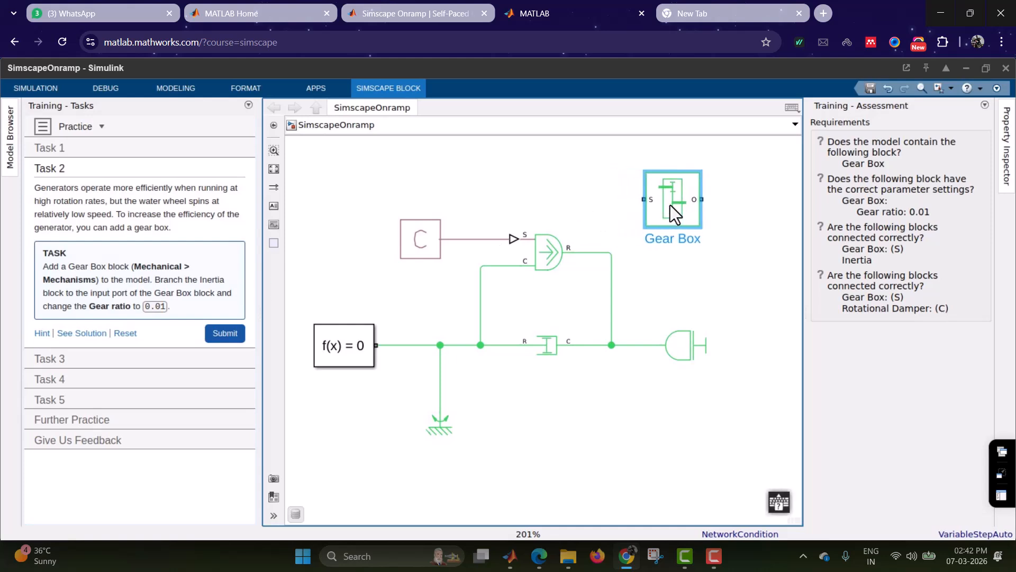
Step: Branch the Gear Box's S port to the line joining the torque source and Inertia, compare with the solution, and shift the block up slightly
left_click(644, 200)
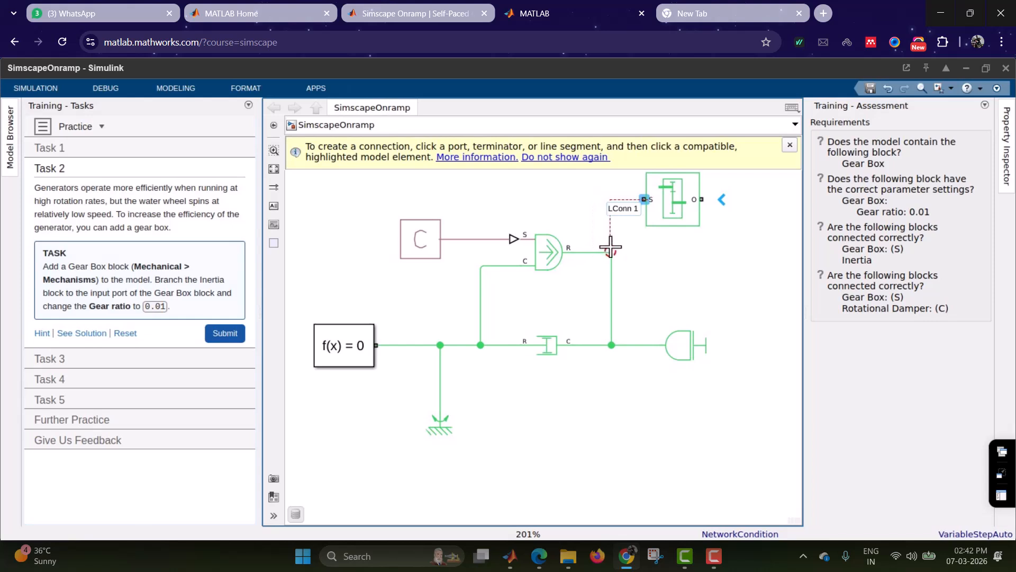
left_click(610, 252)
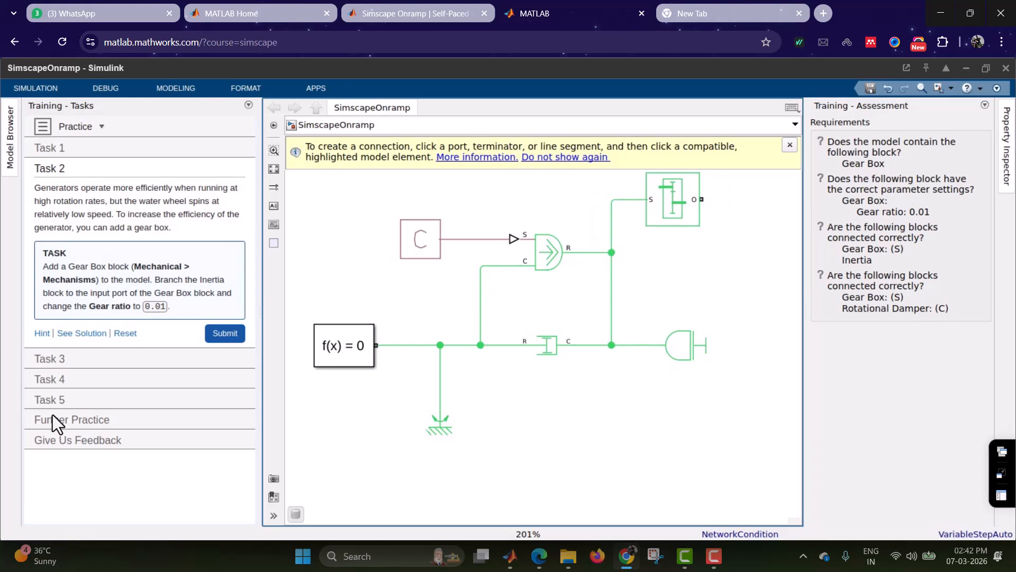
left_click(82, 332)
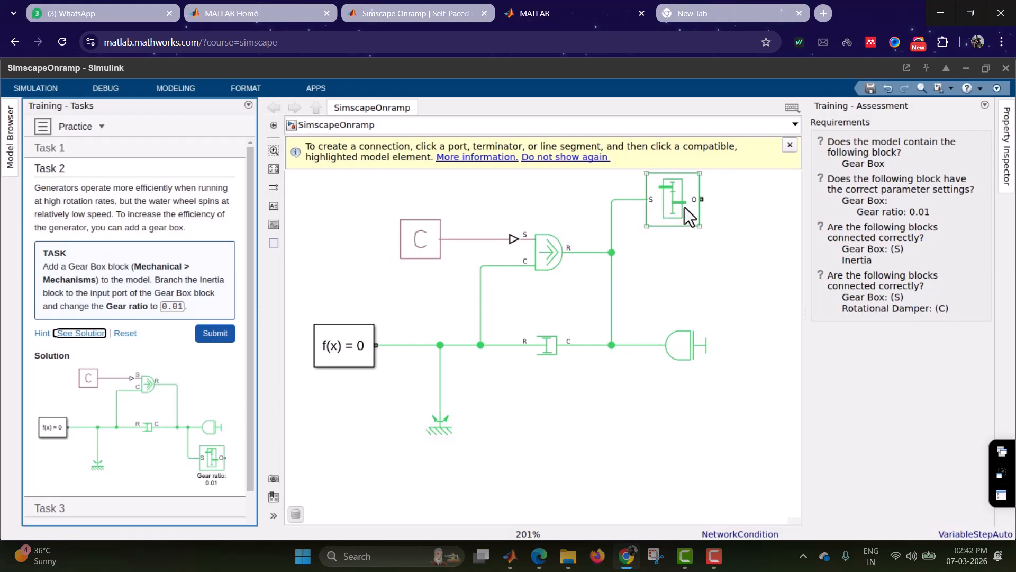
left_click_drag(684, 207, 684, 187)
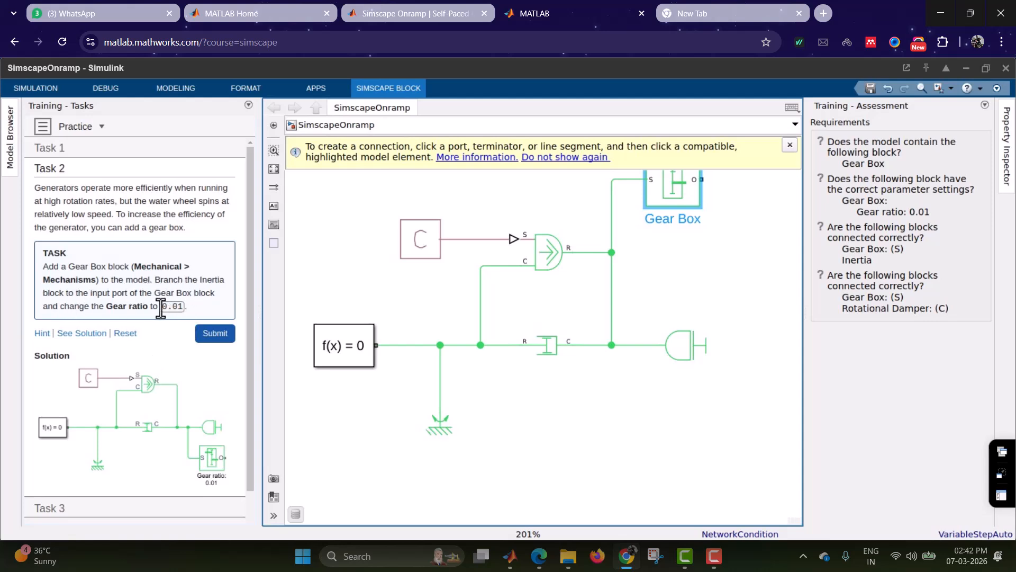
Step: Set the Gear Box's gear ratio to 0.01 and submit Task 2 for checking
double_click(675, 192)
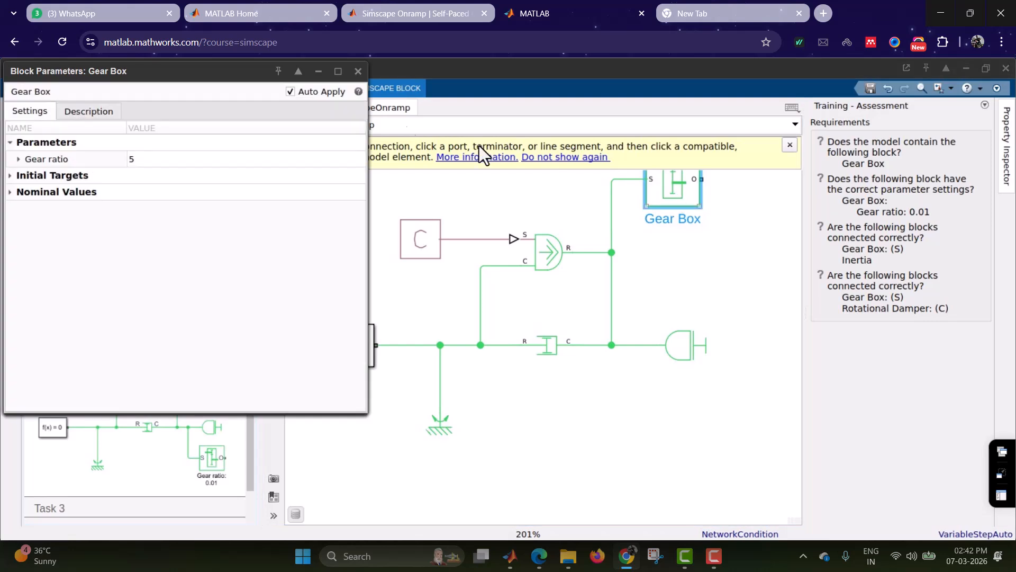
left_click_drag(222, 74, 609, 110)
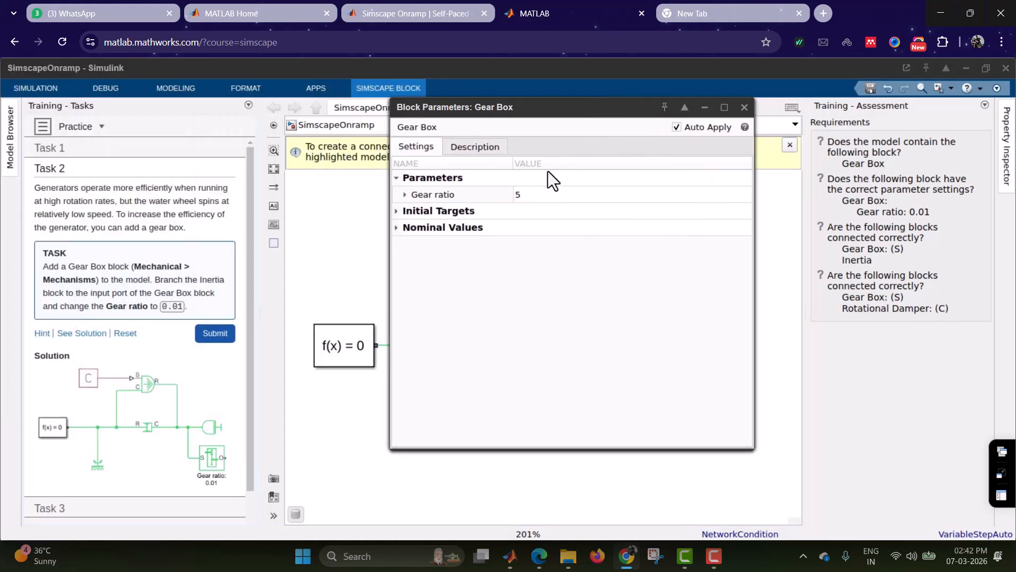
left_click(528, 196)
left_click(540, 194)
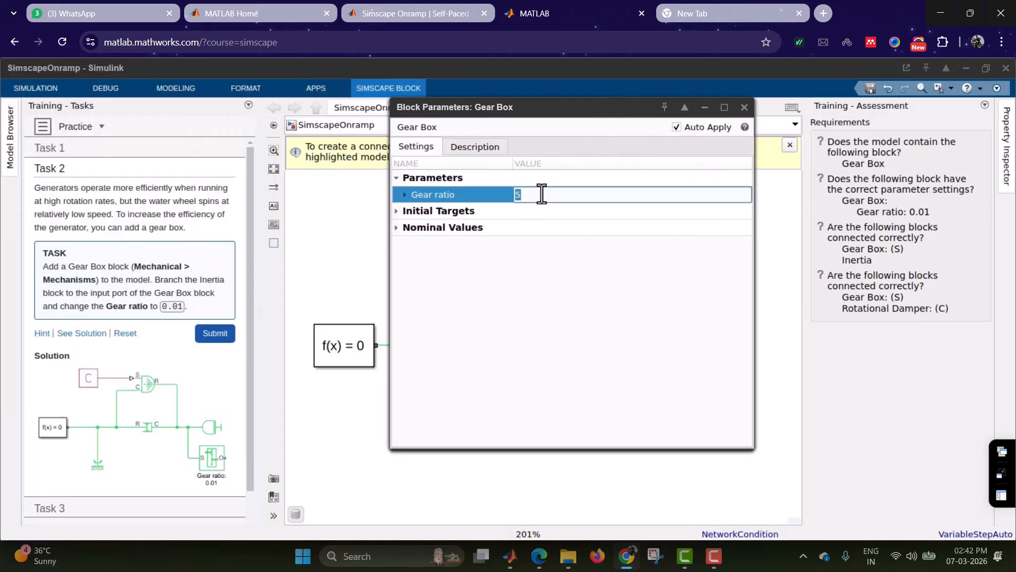
type("0.01")
key("Return")
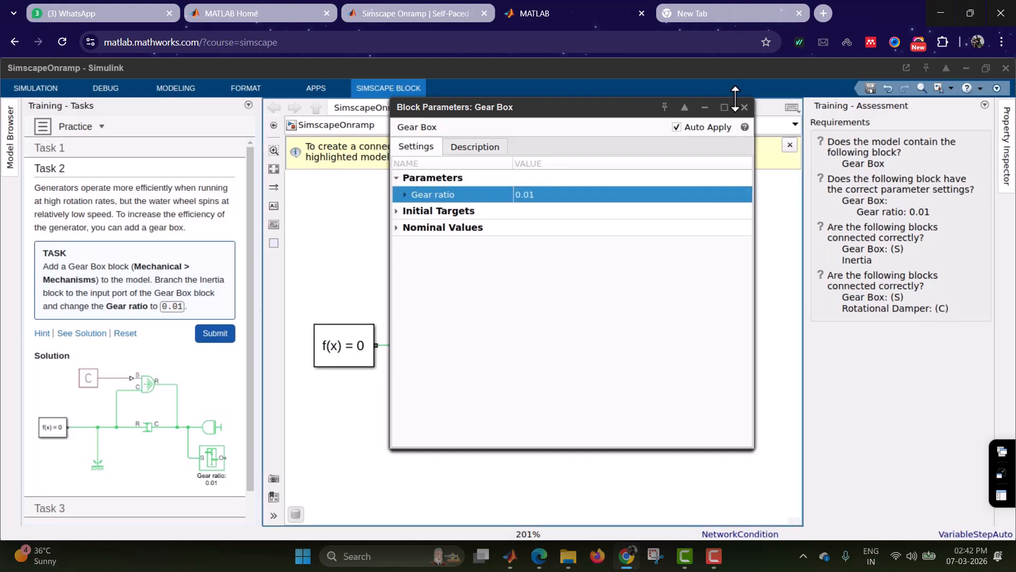
left_click(745, 107)
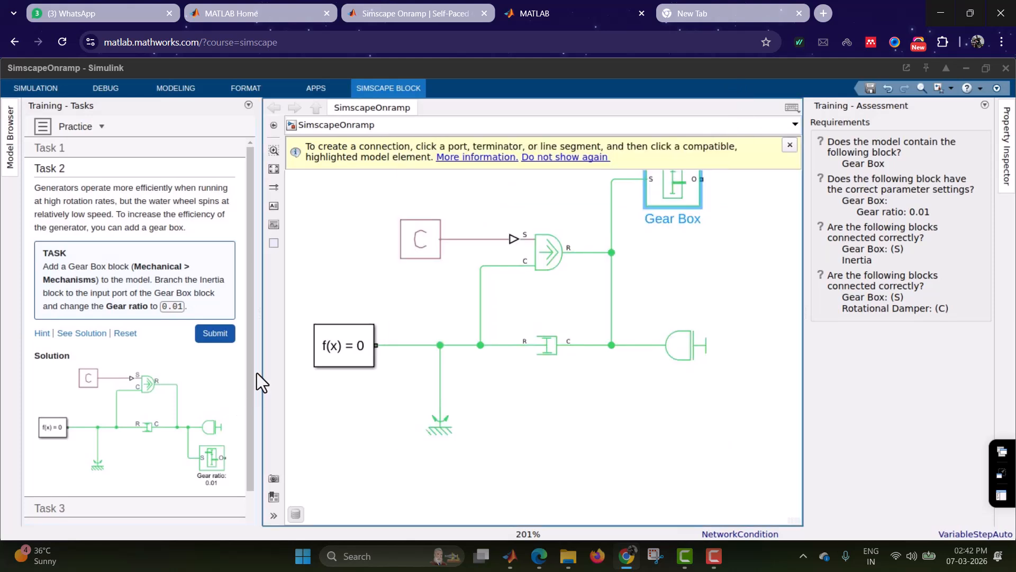
left_click(215, 334)
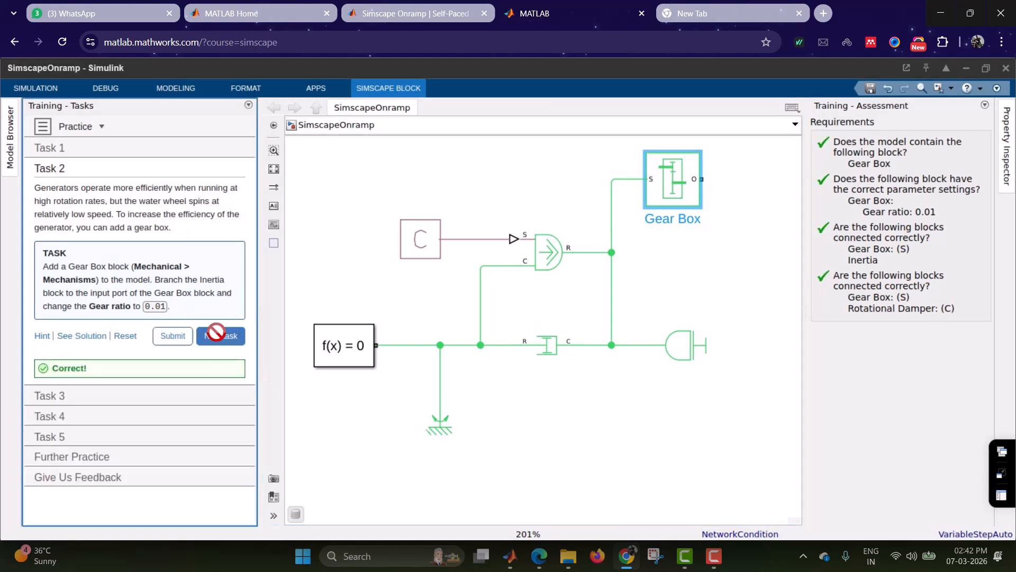
Step: Proceed to Task 3 and add a Rotational Electromechanical Converter block, placing it below the rotational damper
left_click(216, 333)
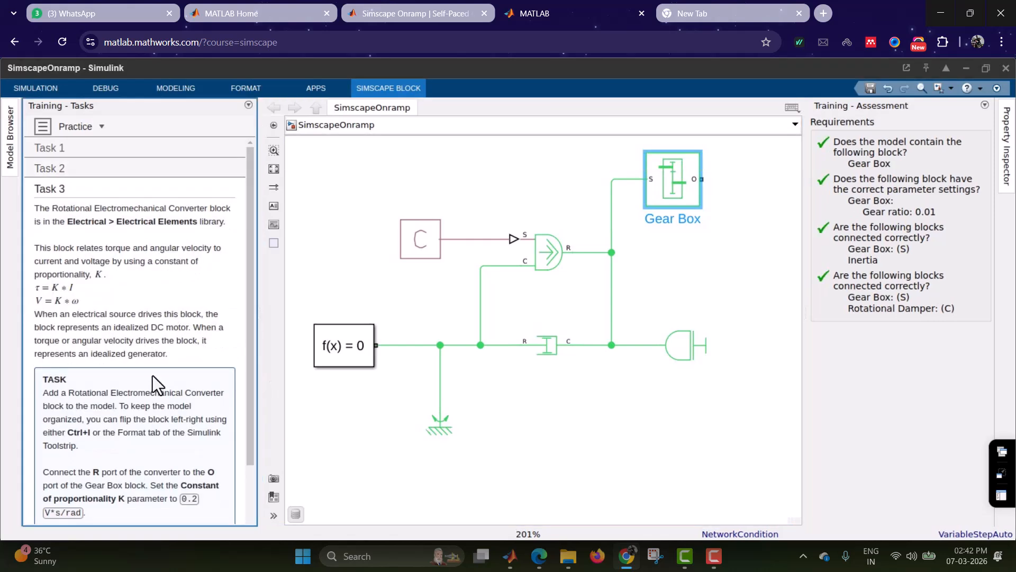
scroll(129, 382, "down", 2)
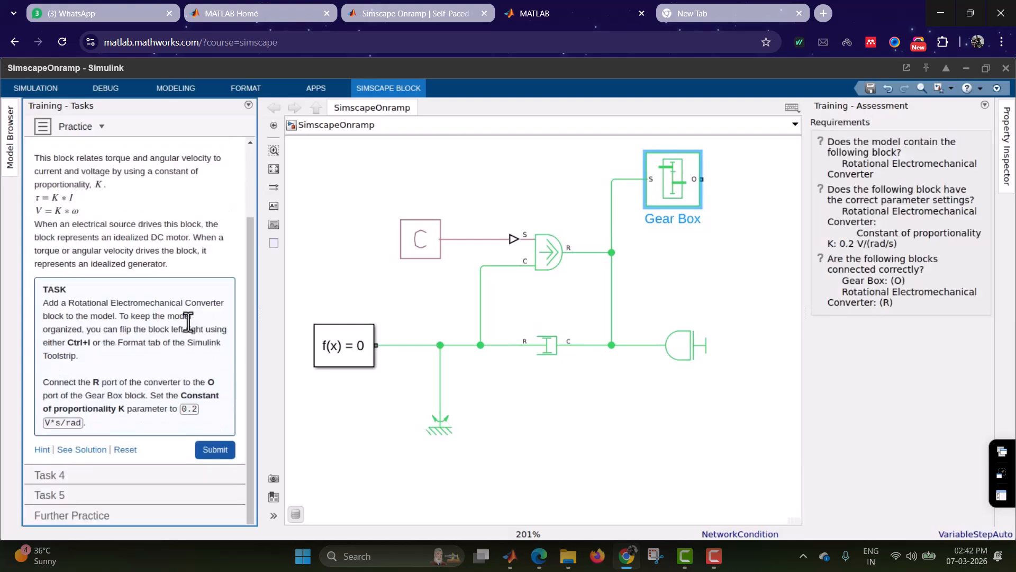
left_click(501, 170)
type("t")
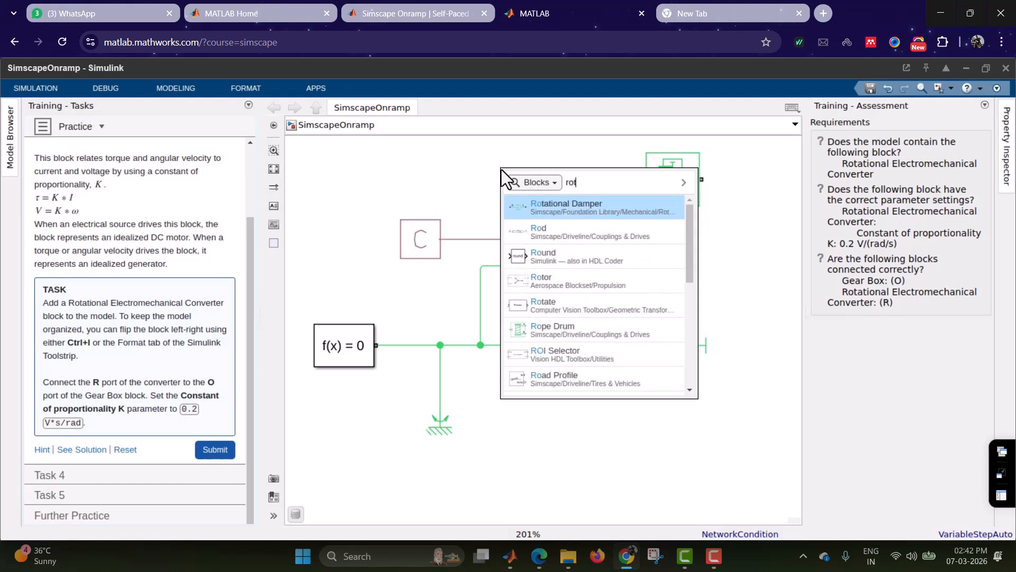
type("ational ele")
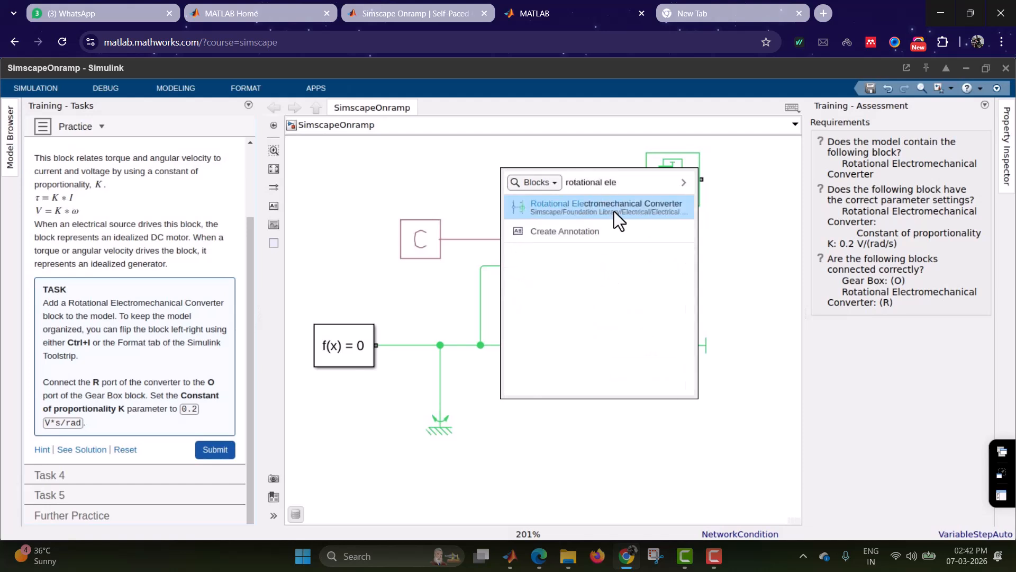
left_click(614, 211)
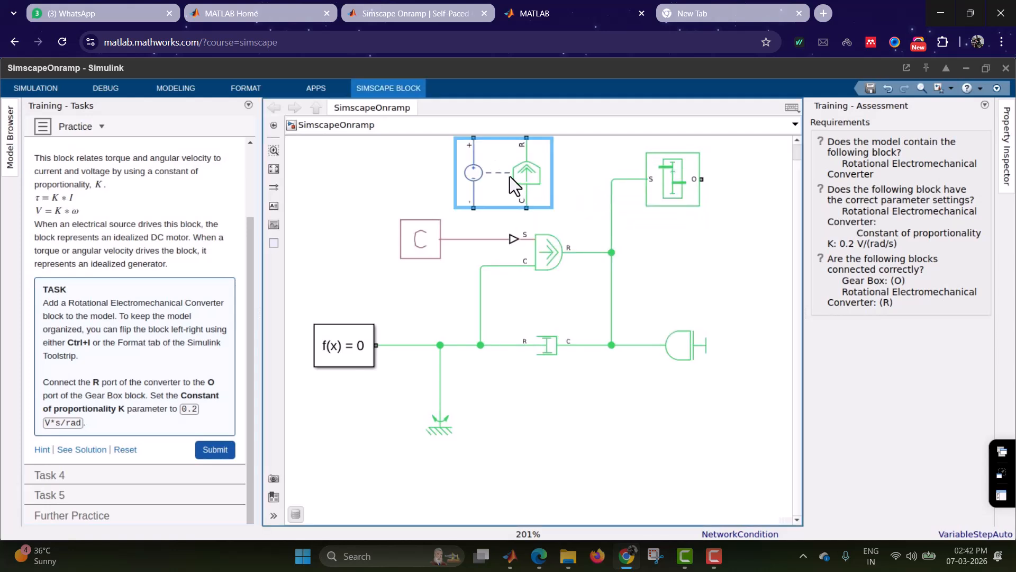
left_click_drag(511, 176, 559, 437)
Step: Following the Task 3 solution, flip the Rotational Electromechanical Converter left-right and connect its R port to the Gear Box's O port
left_click(81, 450)
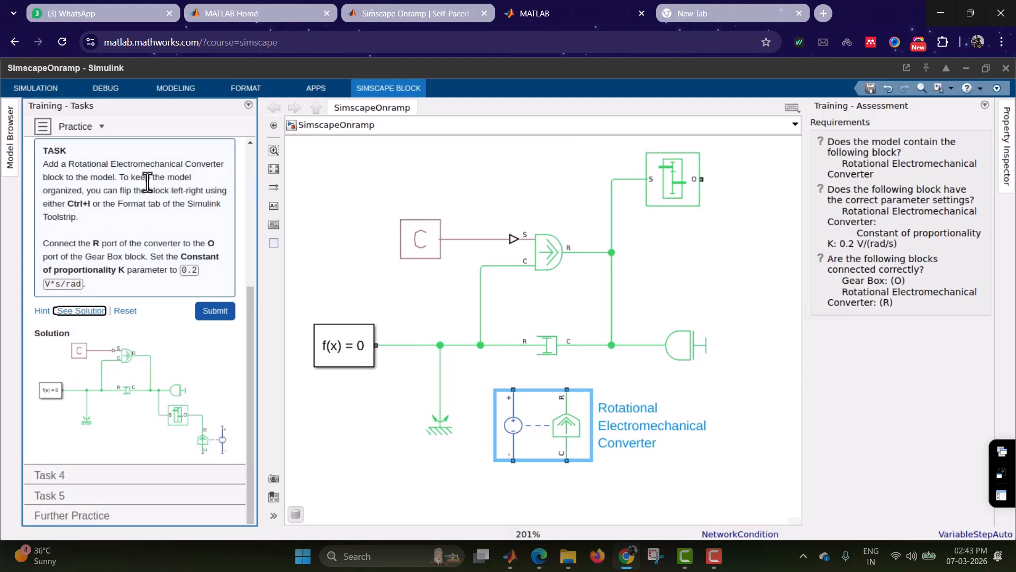
left_click_drag(84, 191, 225, 185)
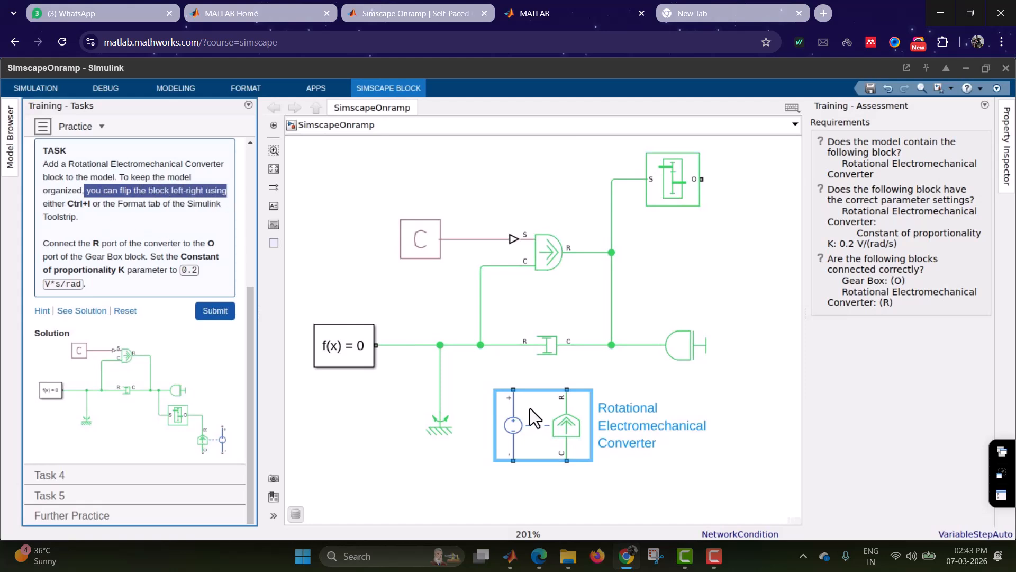
left_click(569, 423)
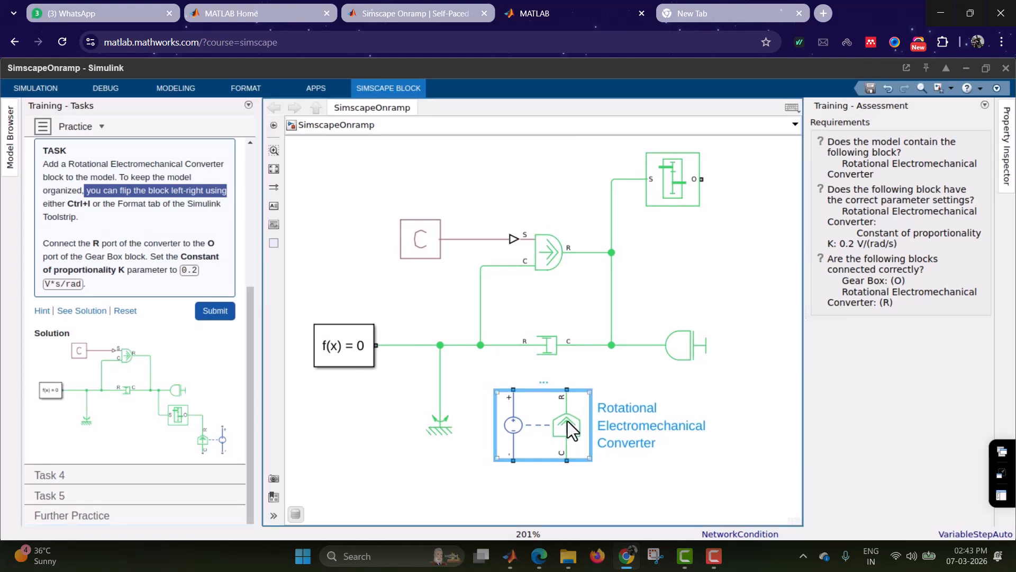
key("ctrl+i")
left_click_drag(549, 435, 722, 435)
left_click_drag(757, 374, 771, 262)
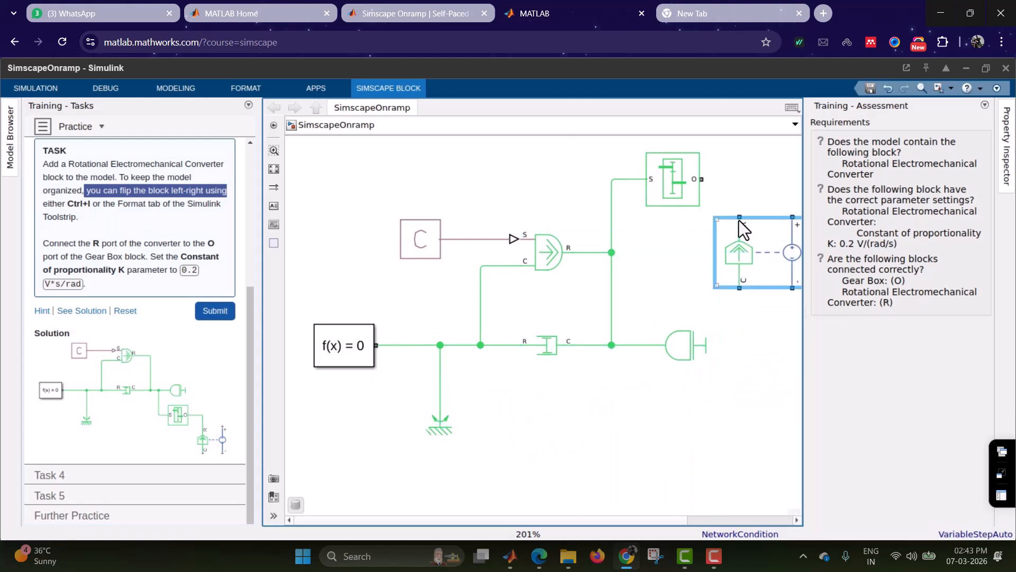
left_click_drag(739, 214, 703, 181)
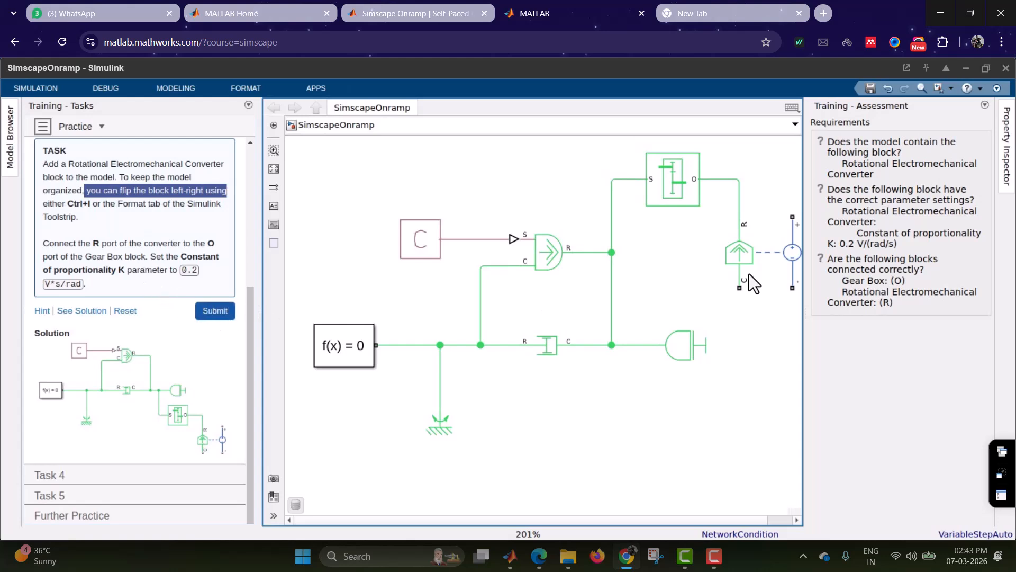
Step: Set the Rotational Electromechanical Converter's constant of proportionality K to 0.2 V*s/rad and submit Task 3 for checking
double_click(775, 243)
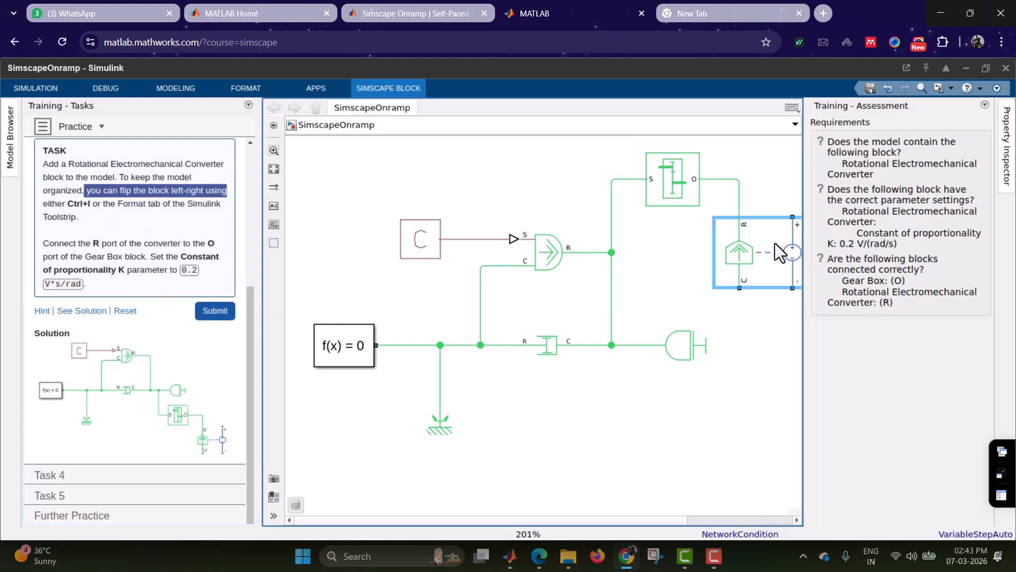
left_click_drag(176, 69, 602, 104)
left_click(328, 205)
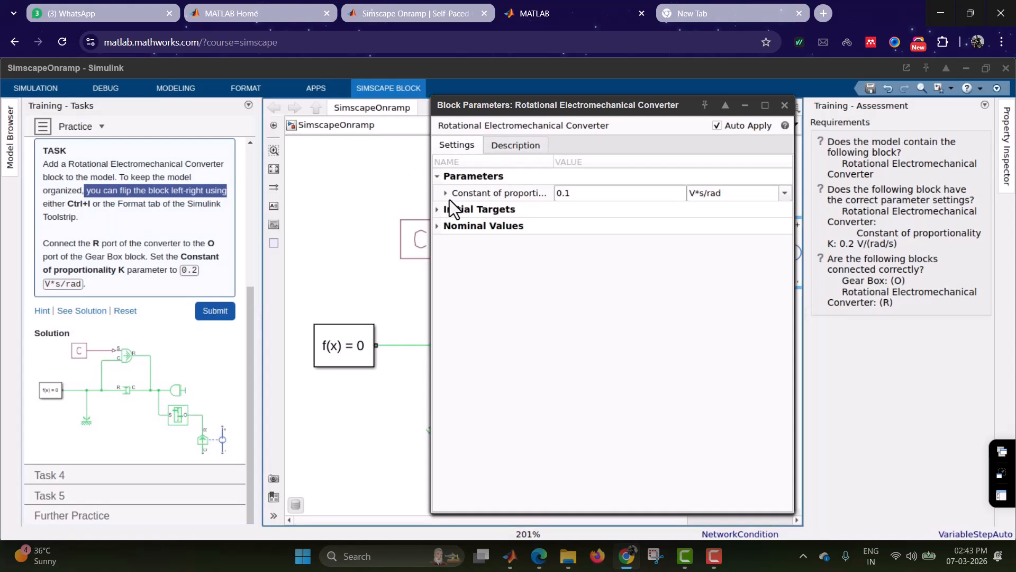
left_click(580, 193)
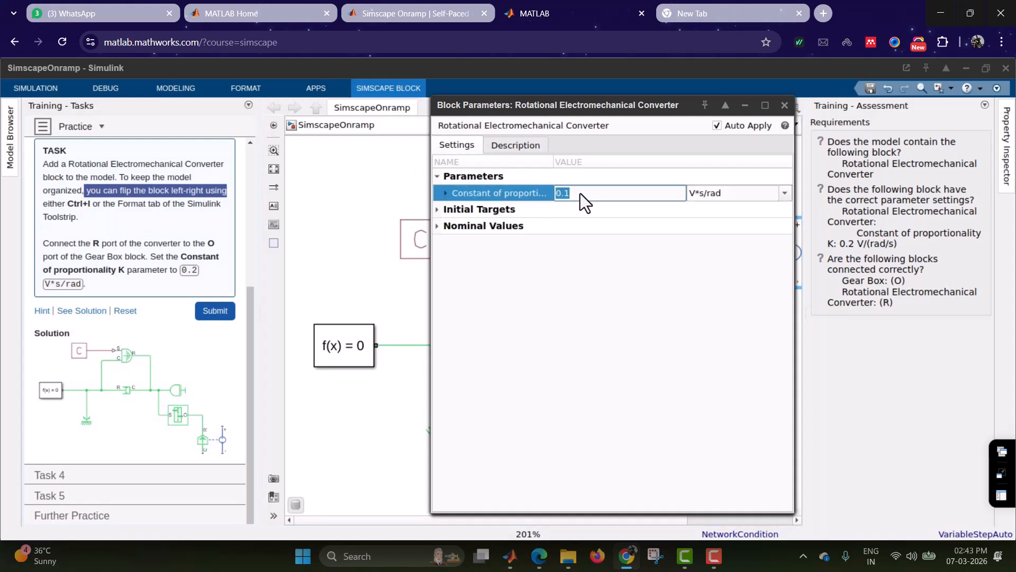
type("0.2")
key("Return")
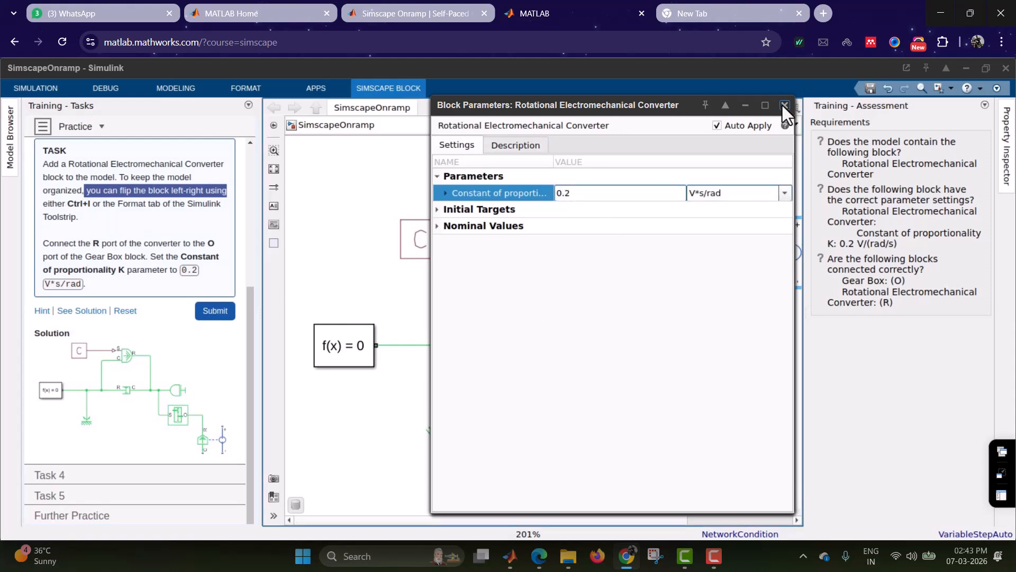
left_click(785, 105)
left_click(222, 314)
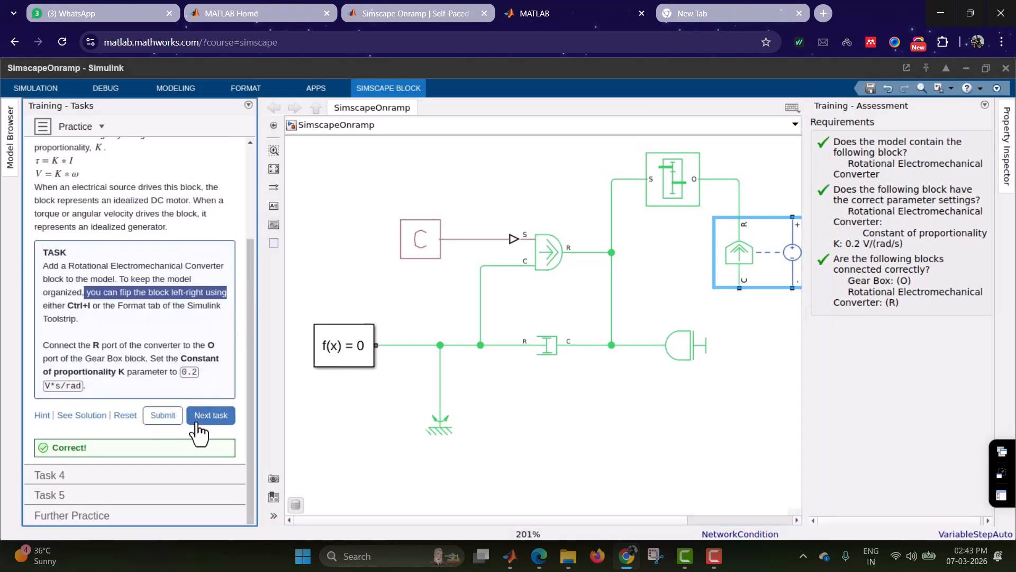
Step: Proceed to Task 4 and add a second Mechanical Rotational Reference block to the model
left_click(196, 422)
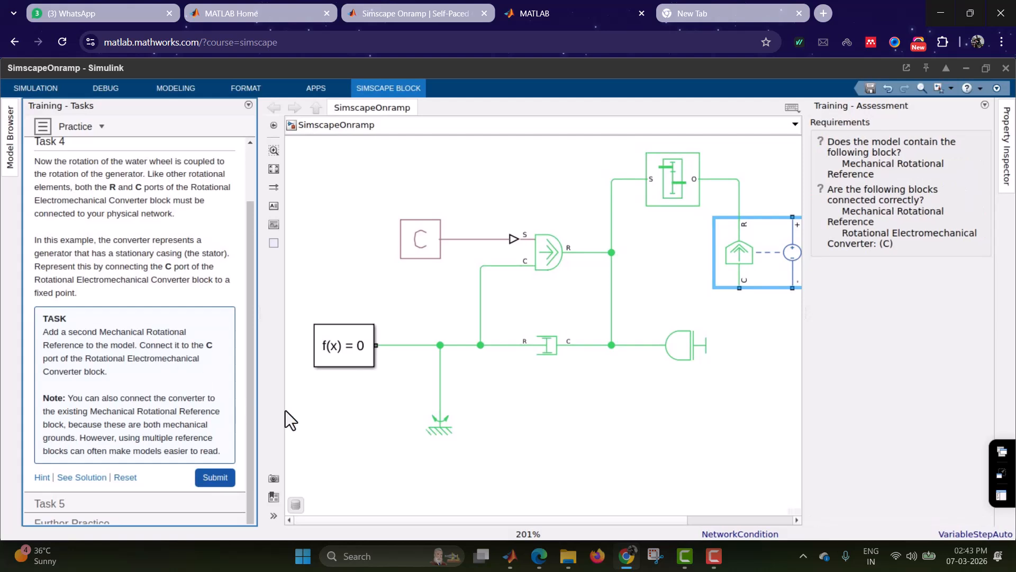
double_click(640, 411)
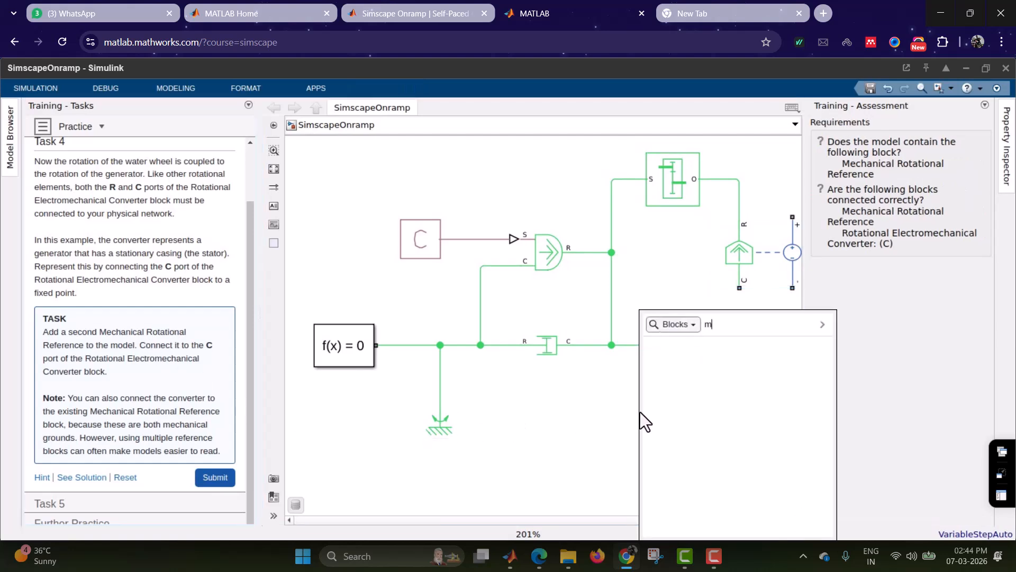
type("mech")
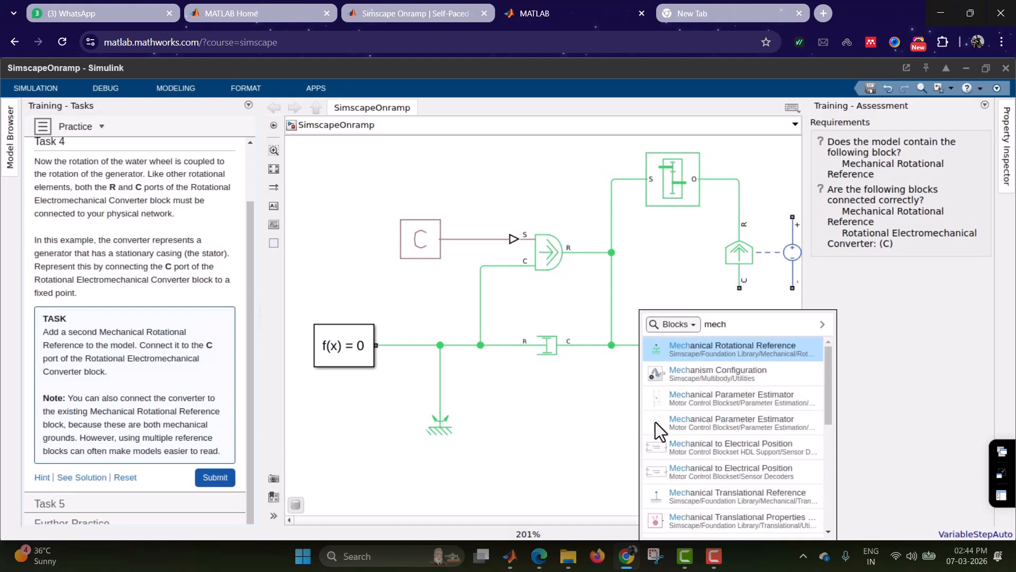
left_click(710, 352)
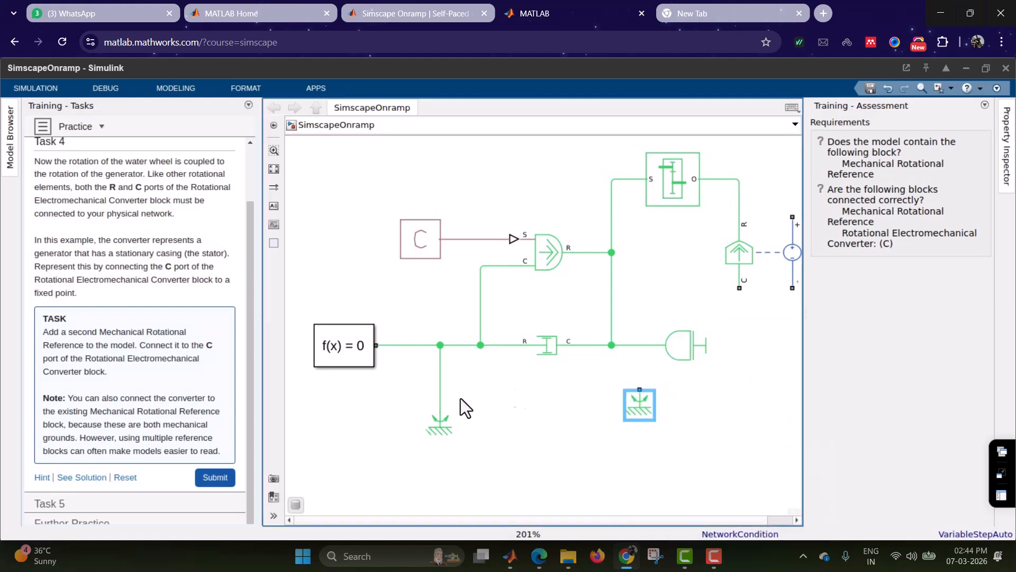
Step: Following the Task 4 solution, connect the new Mechanical Rotational Reference below the converter to its C port and submit the task
left_click(85, 482)
scroll(79, 450, "down", 2)
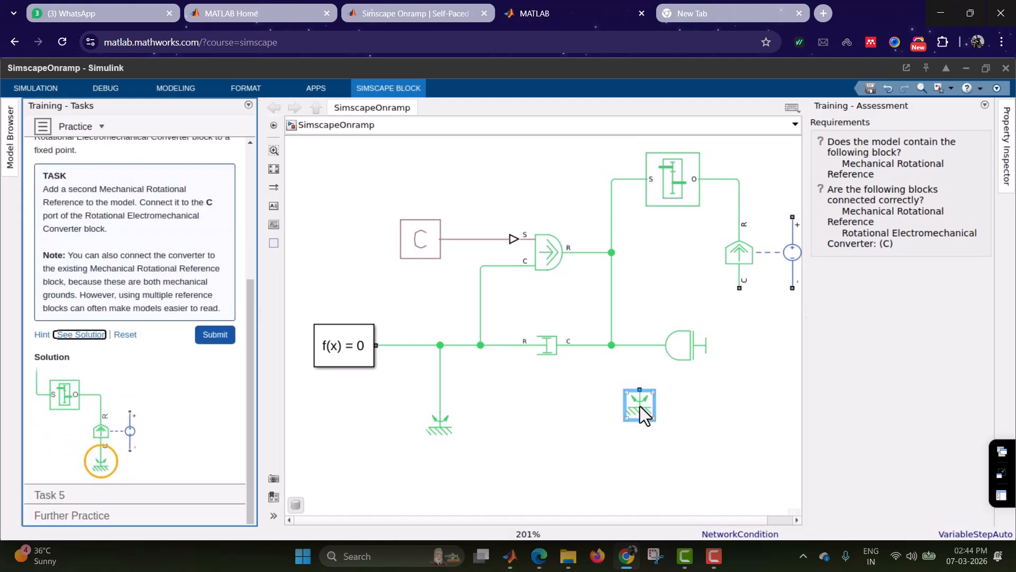
left_click_drag(640, 406, 754, 358)
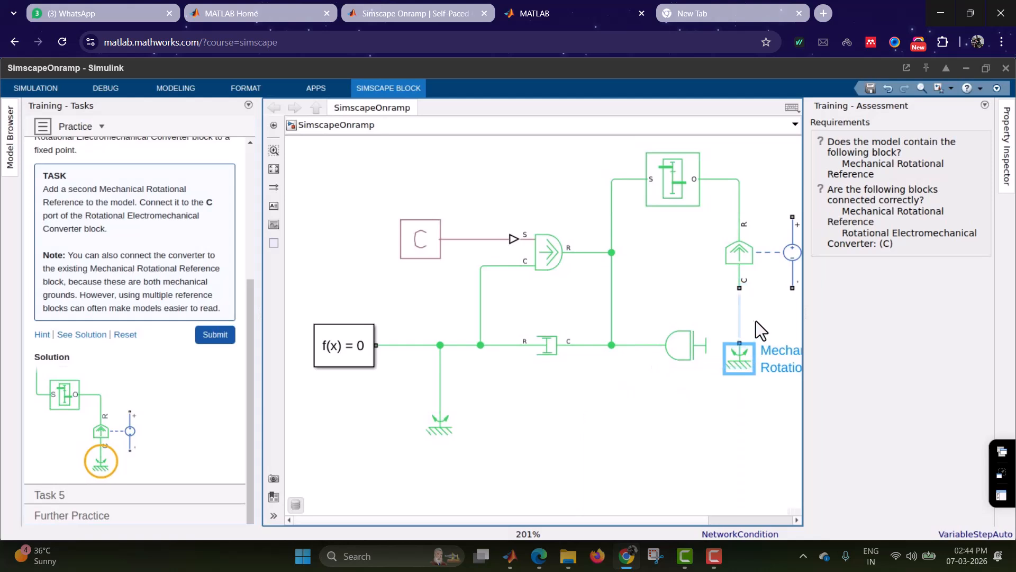
left_click(745, 253)
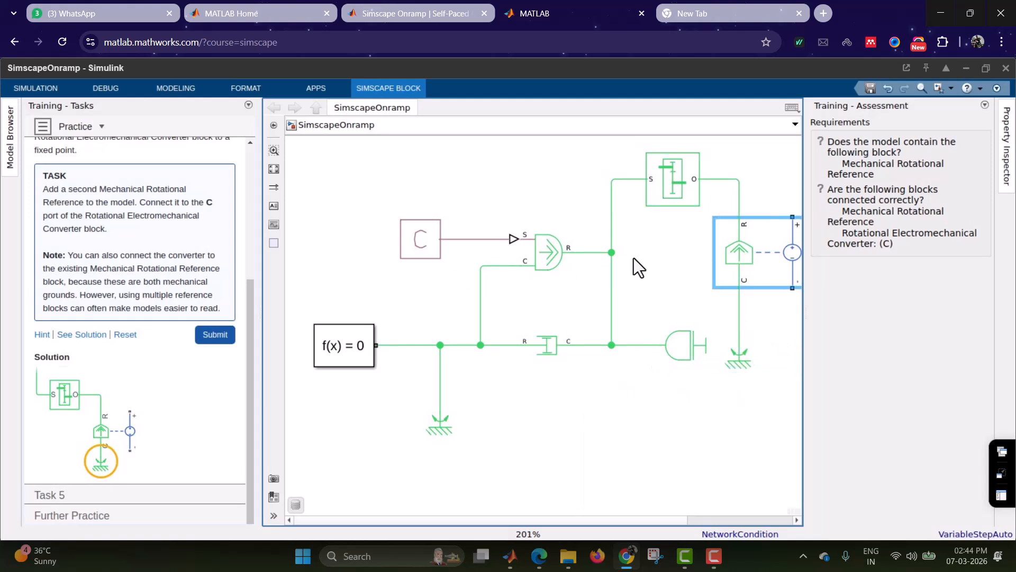
left_click(278, 170)
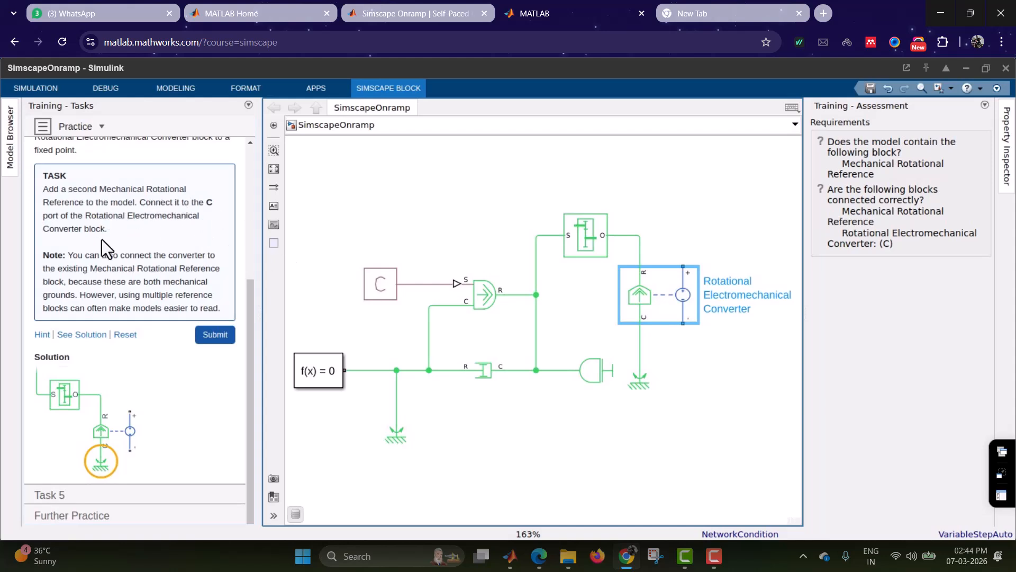
left_click(215, 335)
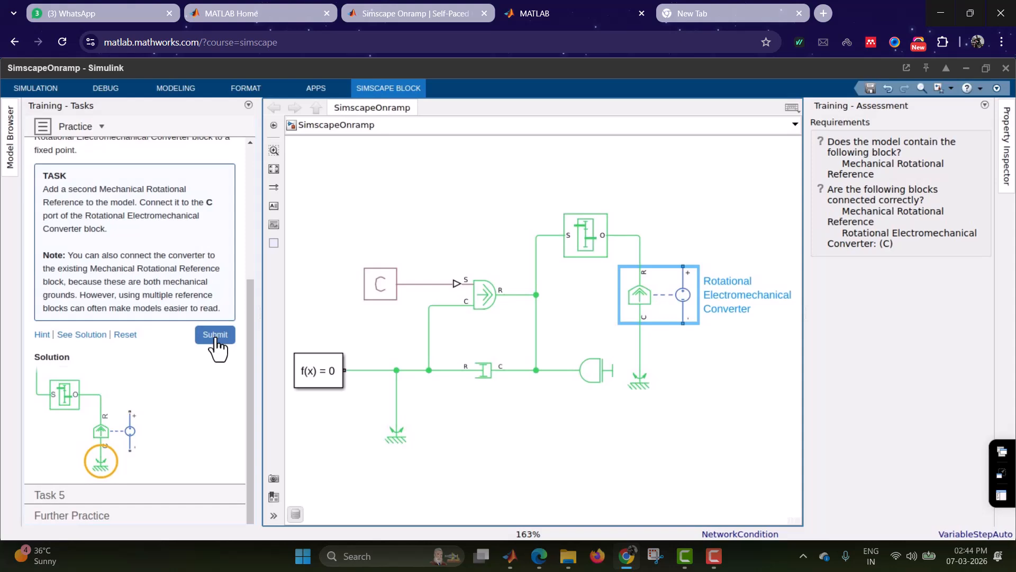
Step: Proceed to Task 5 and add a Resistor block from the Simscape Foundation Library
left_click(216, 435)
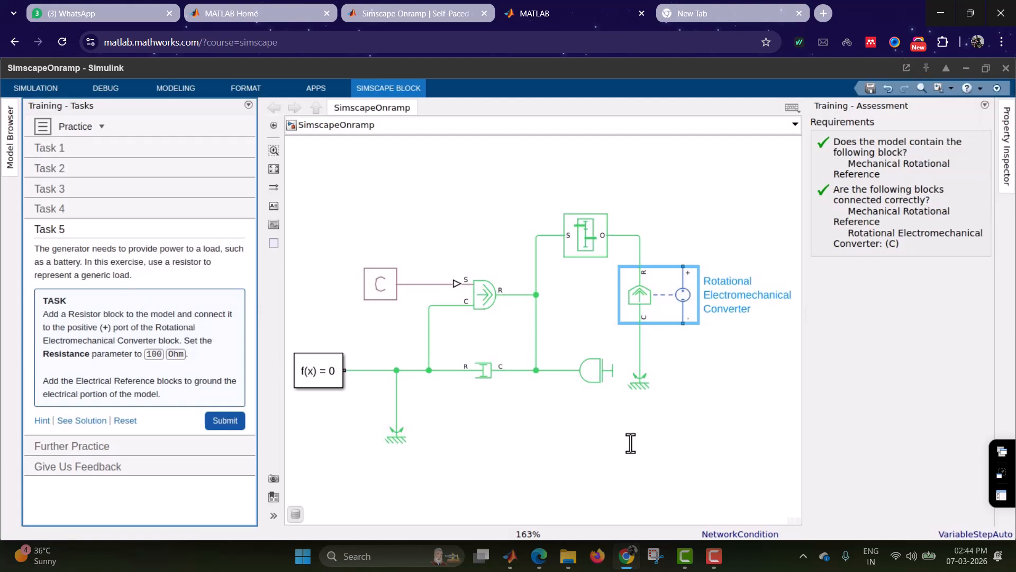
left_click(720, 391)
type("re")
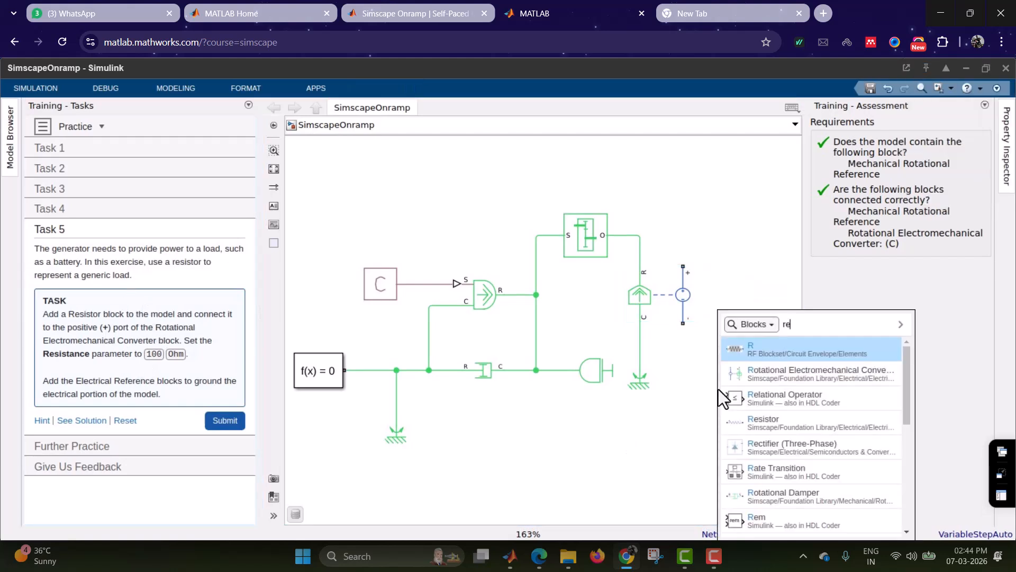
type("sistor")
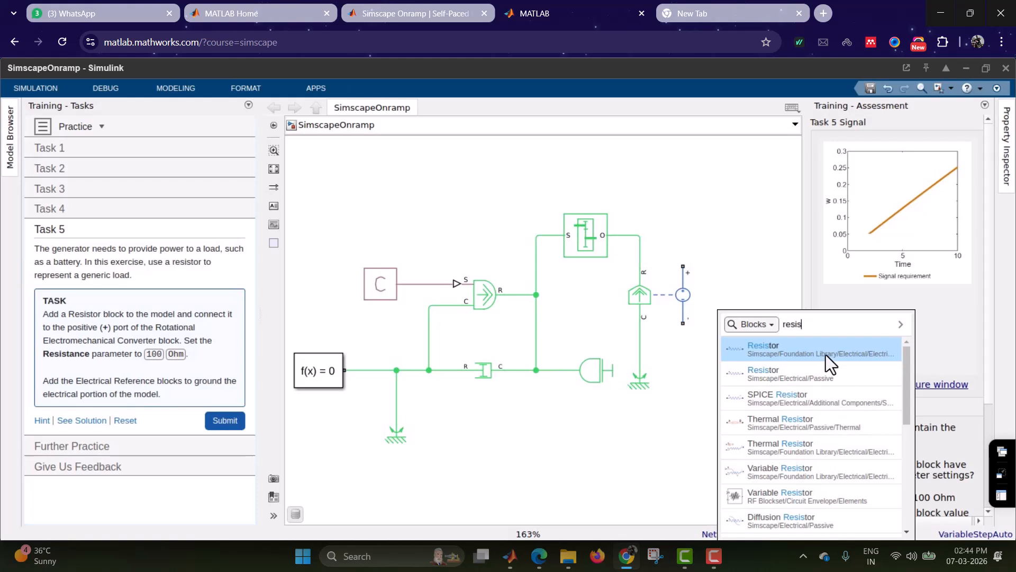
left_click(815, 352)
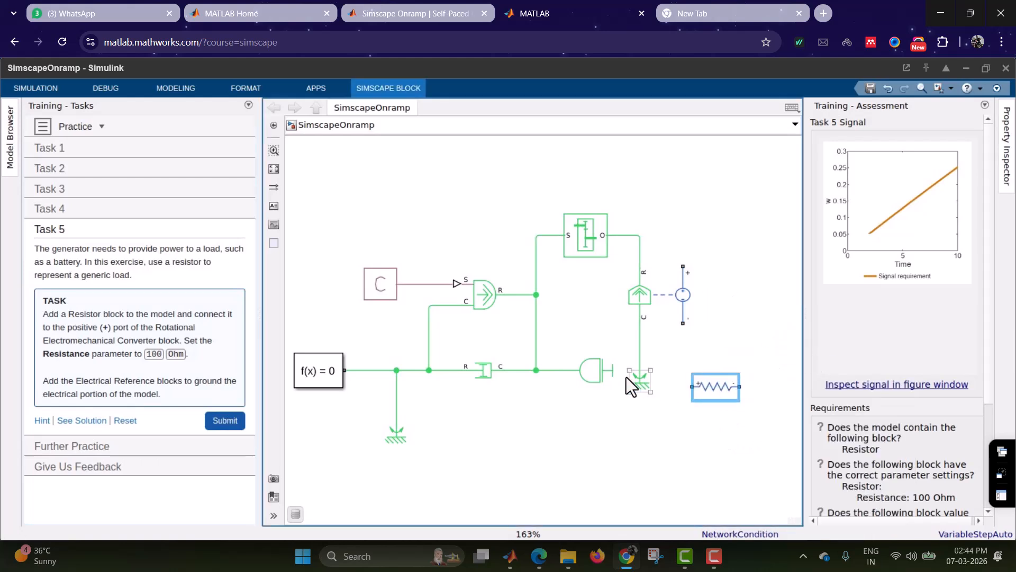
Step: Place the Resistor beside the converter, rotate it 90 degrees, and wire its two ends to the converter's + and - ports
left_click_drag(728, 391, 758, 297)
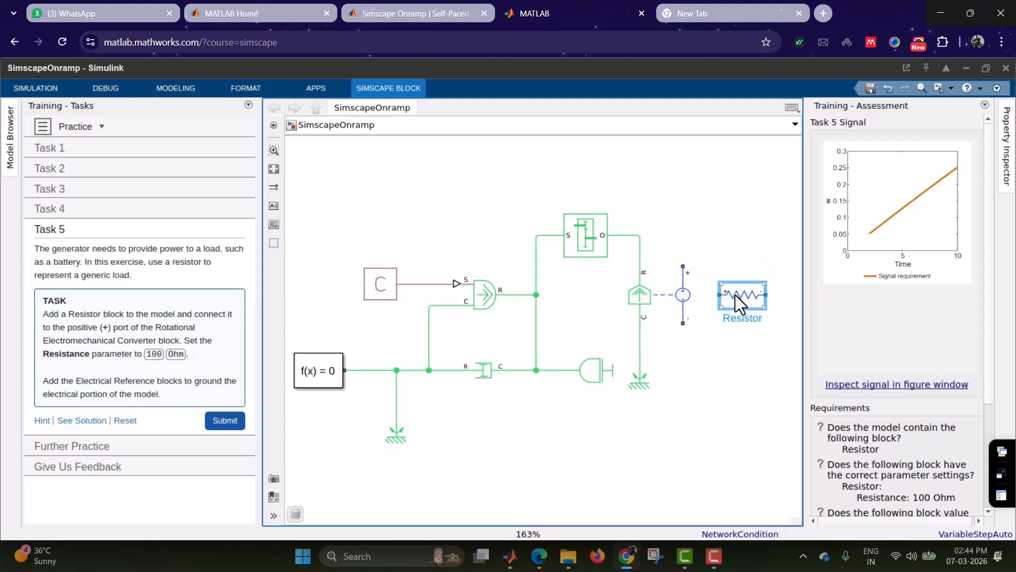
key("ctrl+r")
left_click_drag(743, 271, 685, 267)
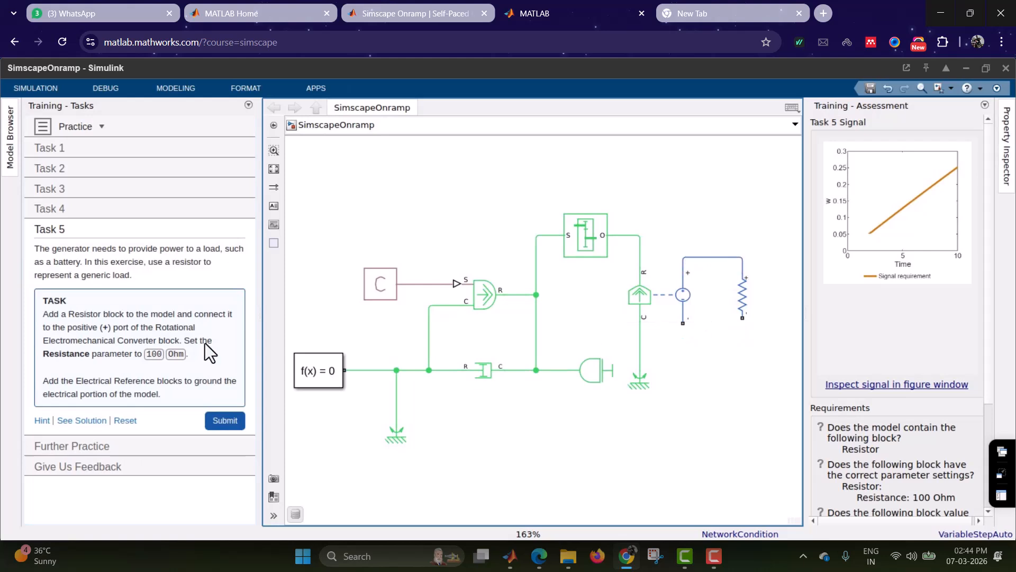
left_click(751, 298)
left_click_drag(643, 383, 749, 377)
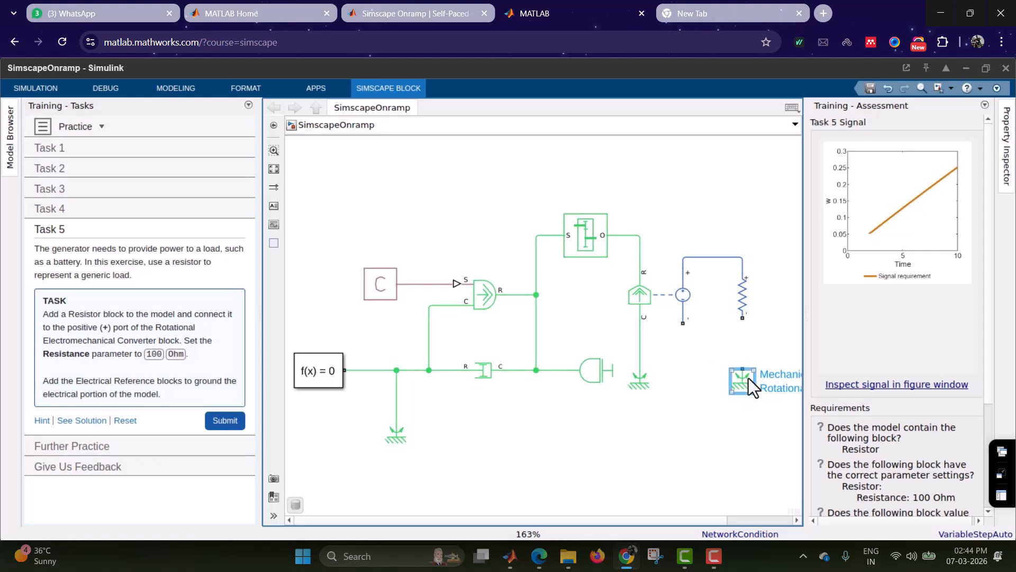
key("Delete")
left_click_drag(744, 322, 683, 323)
Step: Set the Resistor's resistance to 100 Ohm
left_click(741, 294)
double_click(752, 291)
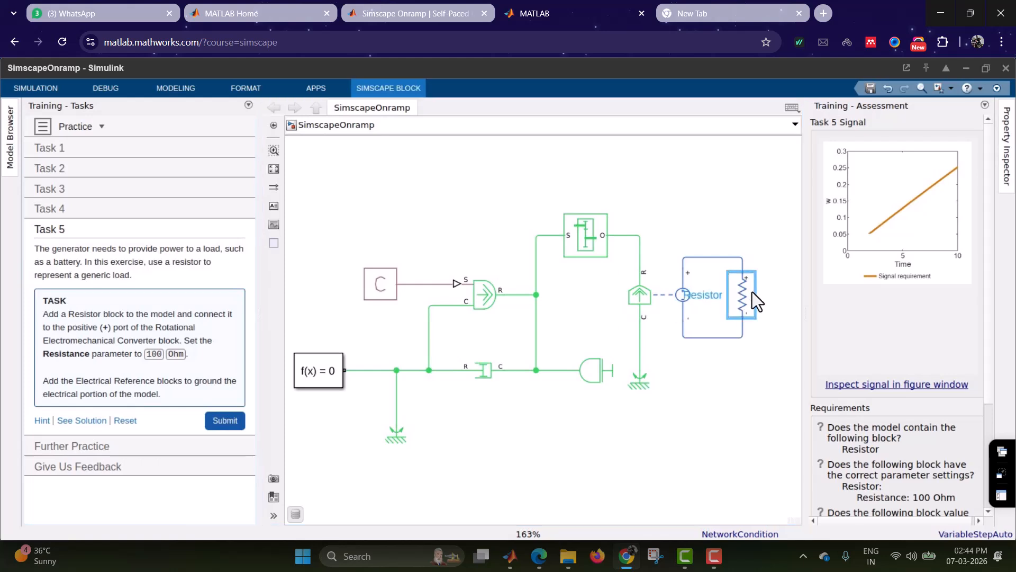
left_click(147, 161)
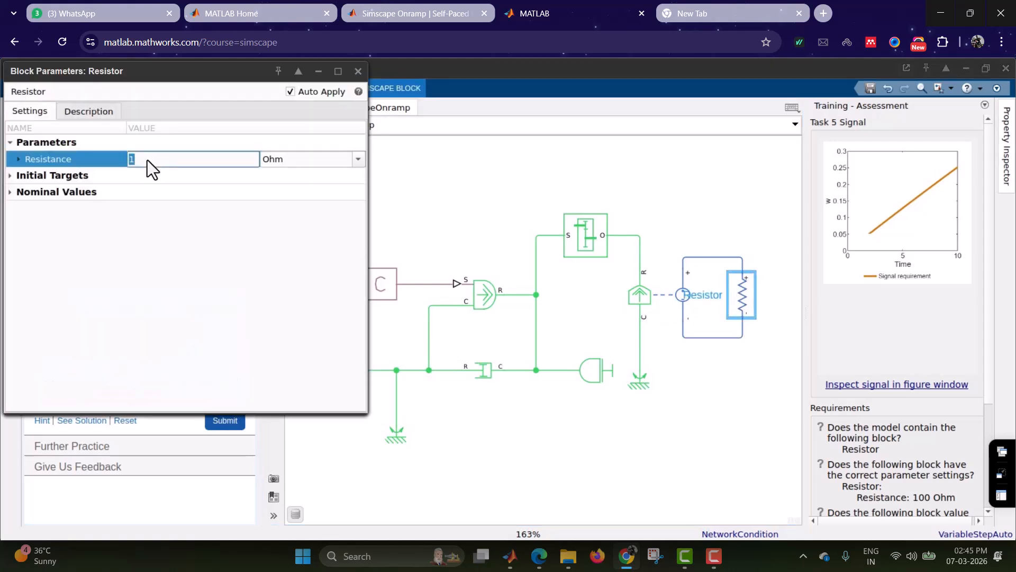
left_click(196, 292)
left_click(358, 71)
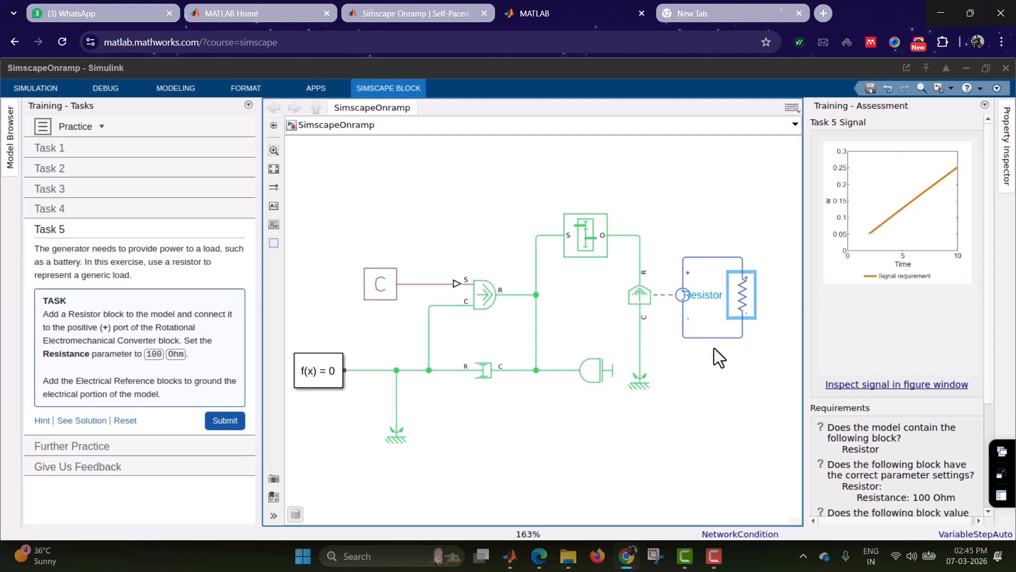
Step: Add an Electrical Reference block, connect it to the line joining the Resistor and the converter's - port, and submit Task 5
left_click(713, 381)
type("ele")
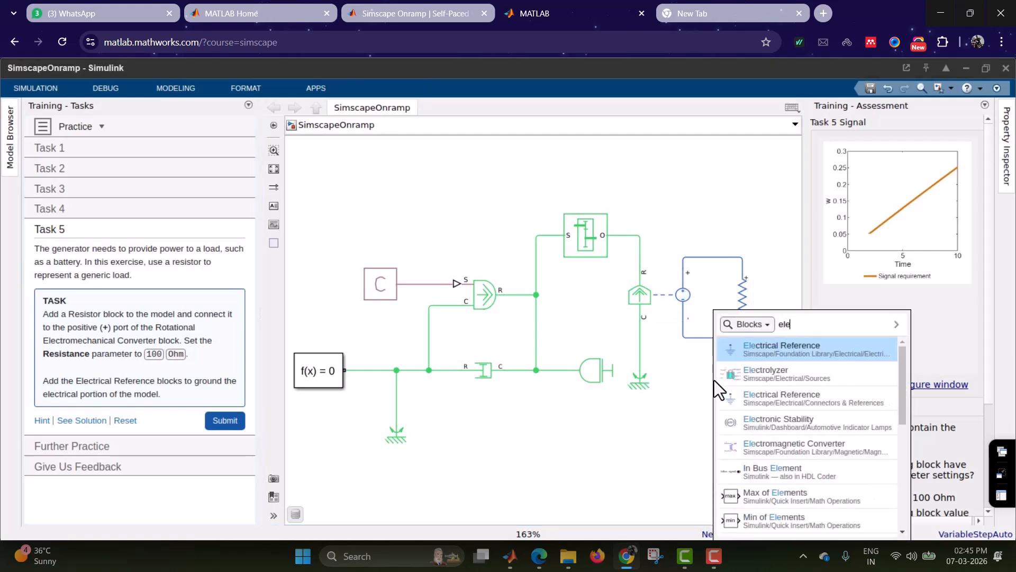
left_click(764, 351)
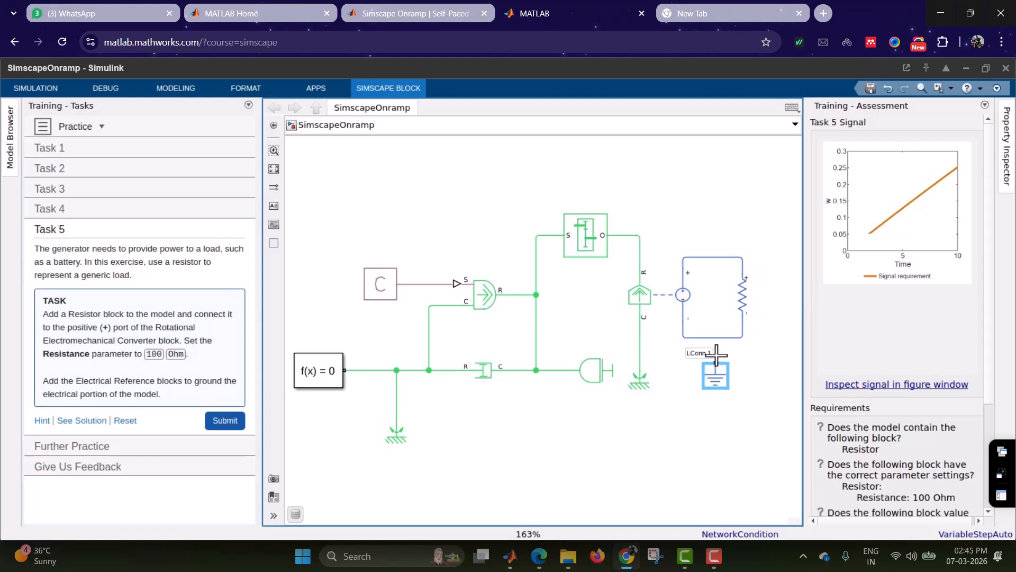
left_click_drag(716, 360, 715, 338)
left_click(211, 419)
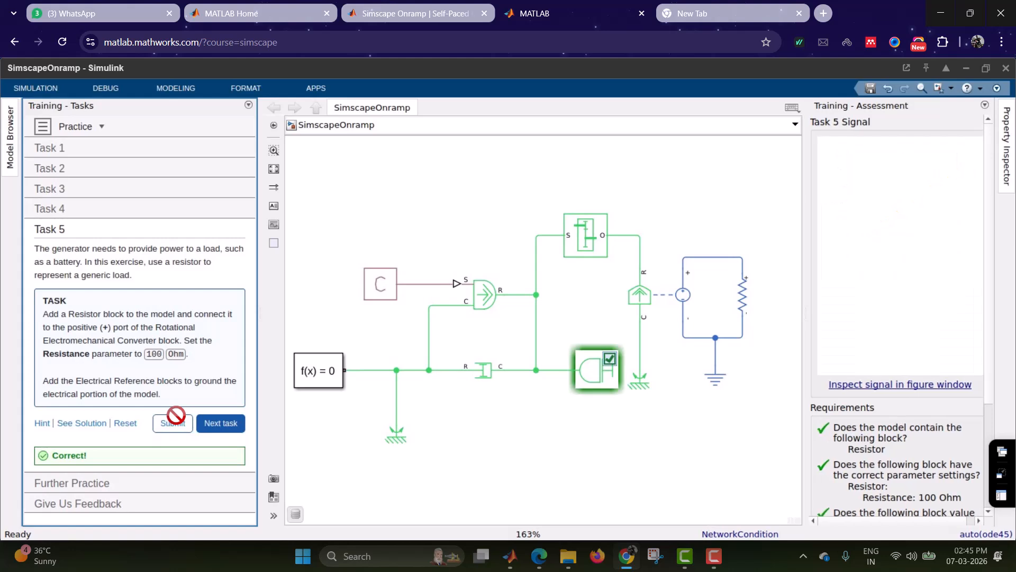
Step: Advance past the Further Practice task to The Fluidic Circuit lesson and read through the page
left_click(205, 423)
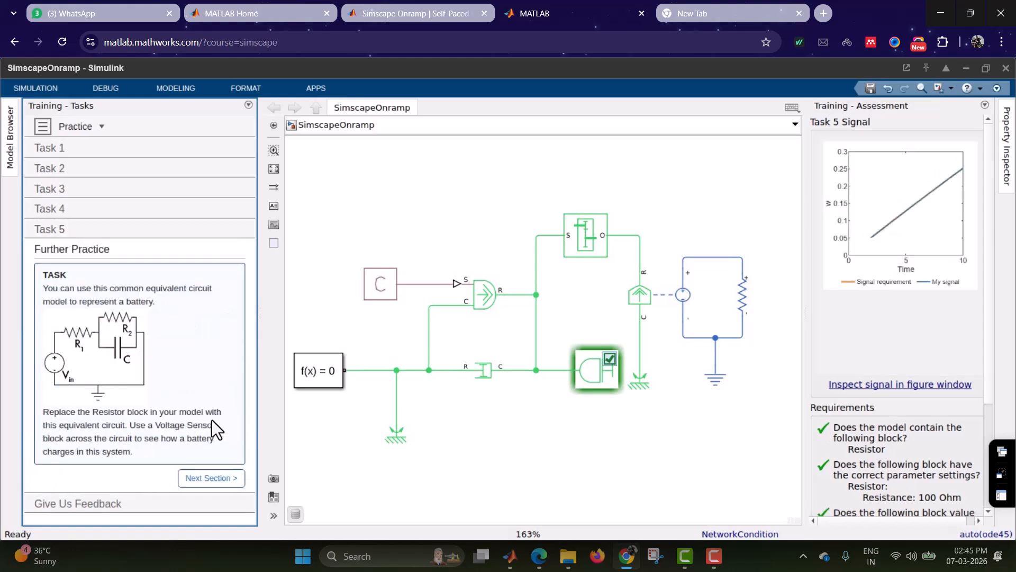
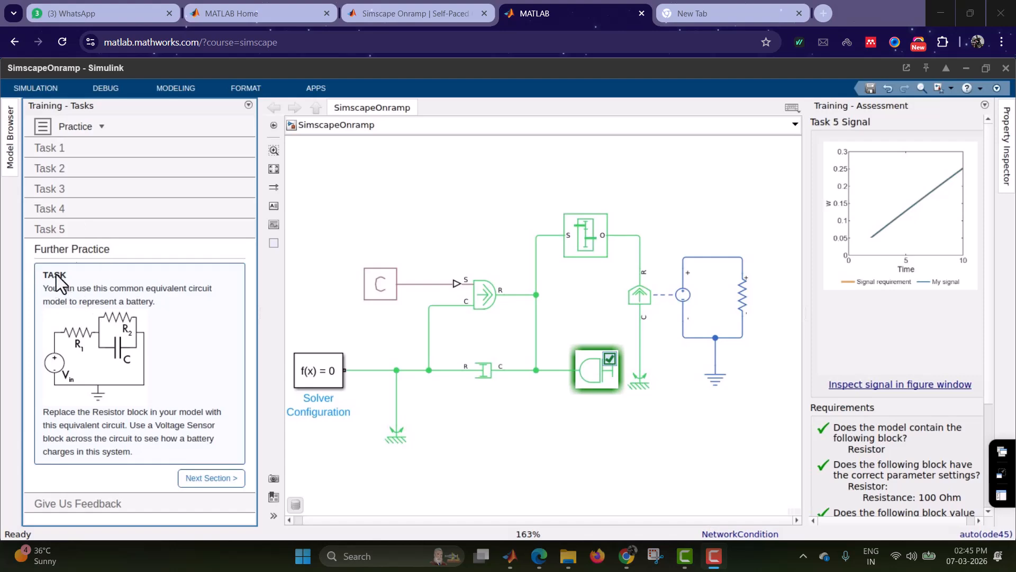
left_click(225, 480)
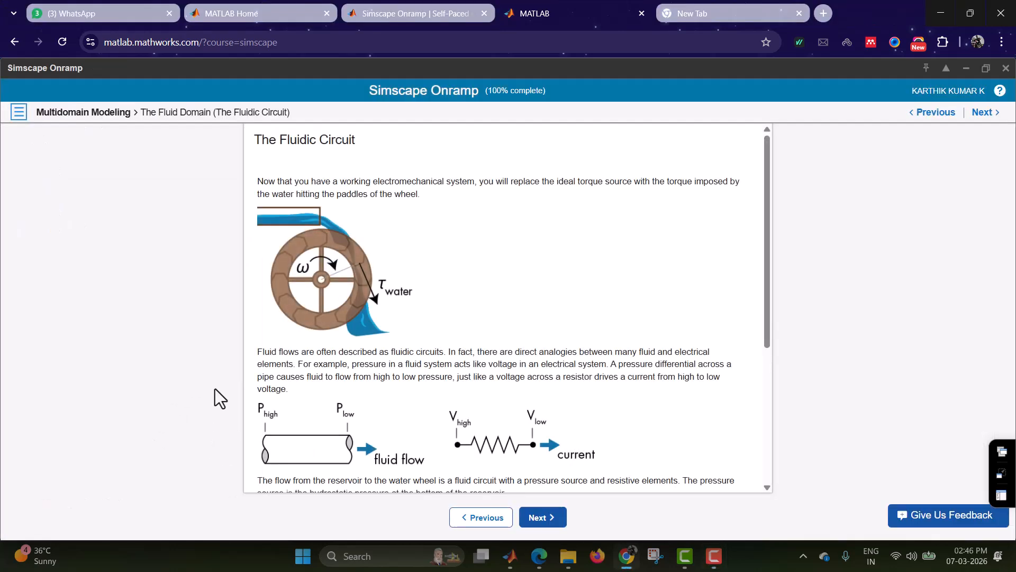
scroll(432, 349, "down", 3)
scroll(440, 355, "down", 1)
scroll(443, 359, "up", 4)
scroll(443, 359, "down", 4)
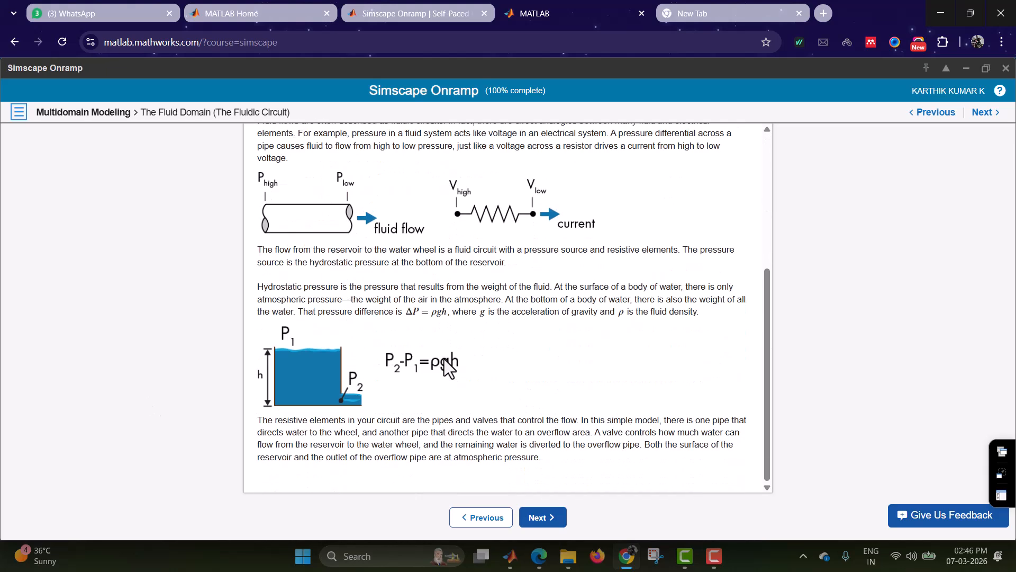
scroll(447, 373, "up", 4)
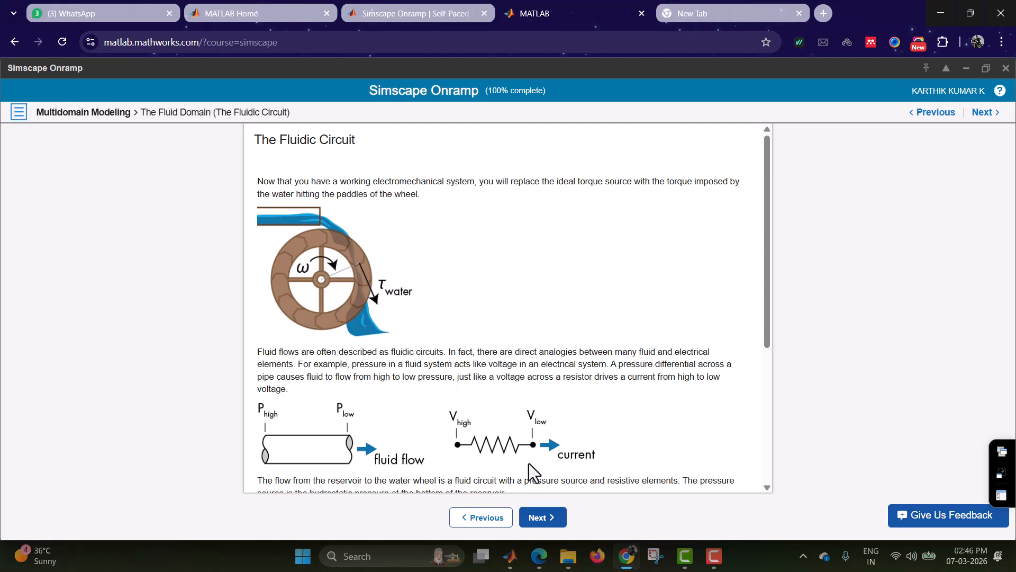
Step: Continue to The Fluid Domain practice and check its place in the course outline
left_click(543, 519)
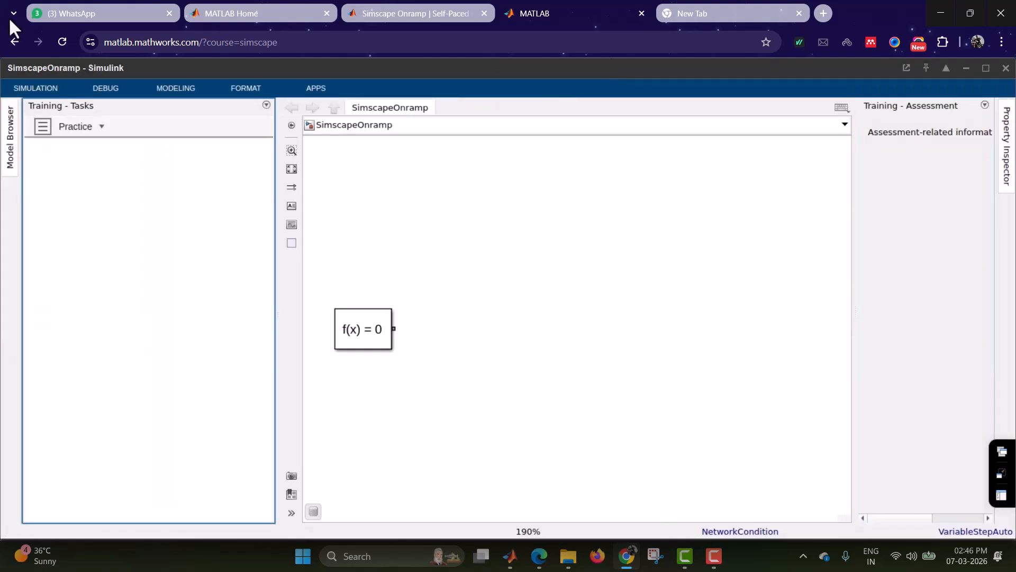
left_click(43, 126)
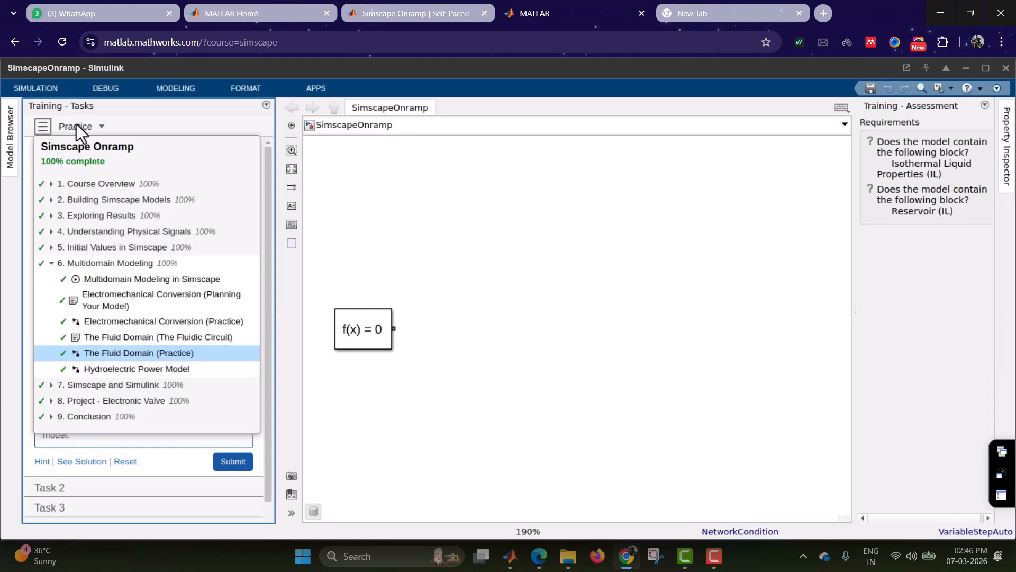
left_click(43, 126)
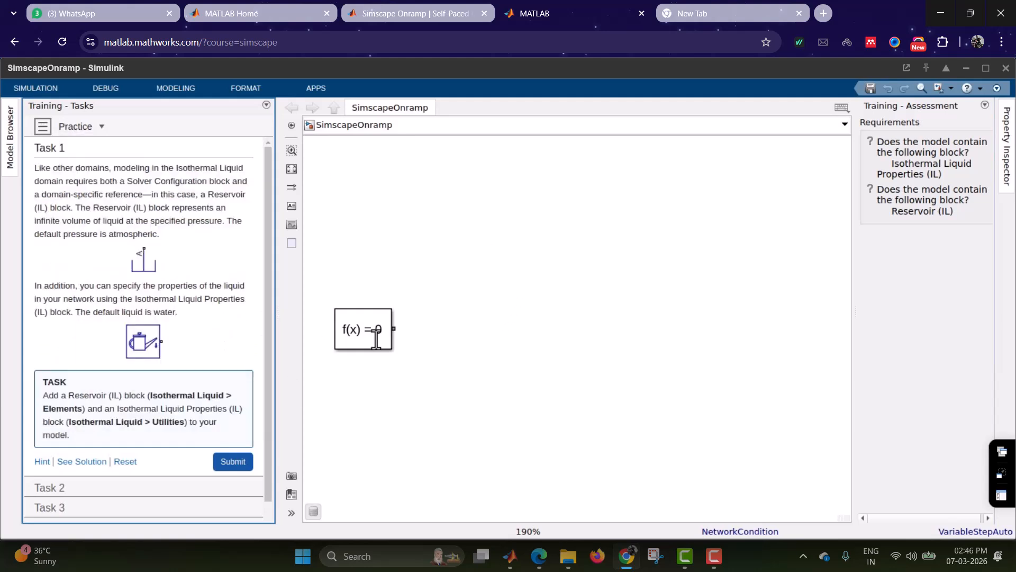
left_click(509, 278)
type("rese")
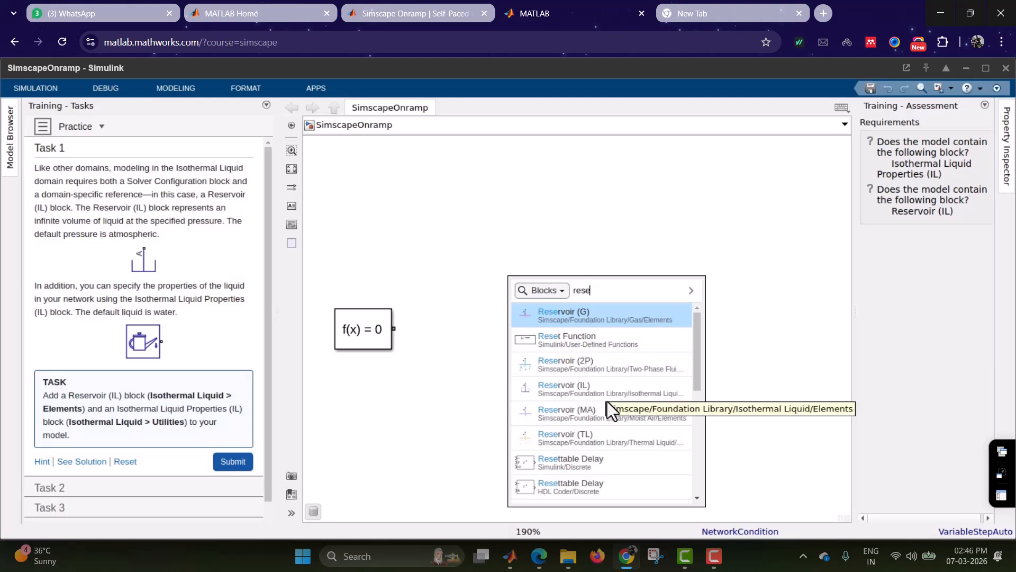
left_click(585, 388)
left_click_drag(512, 282, 516, 305)
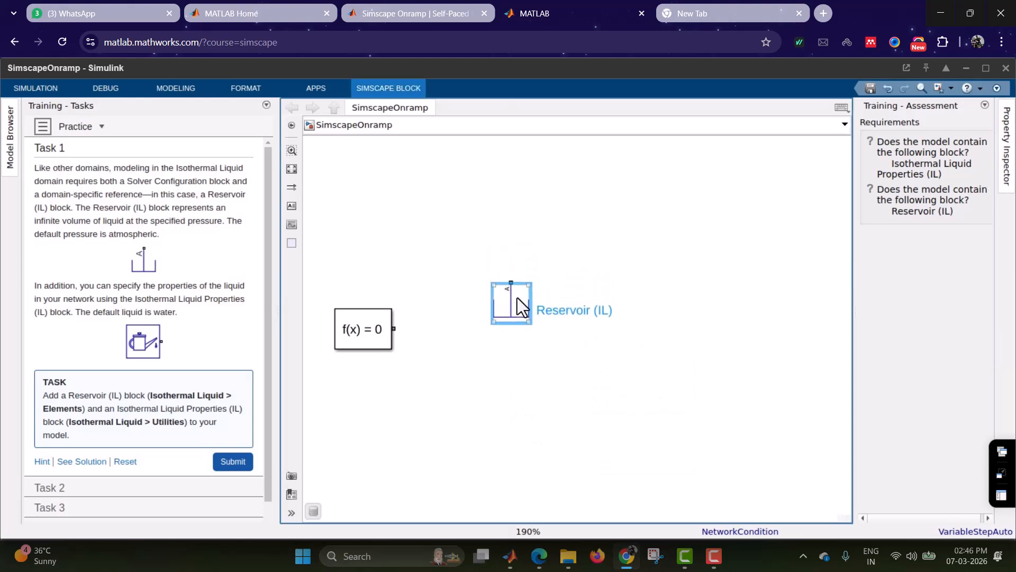
key("Delete")
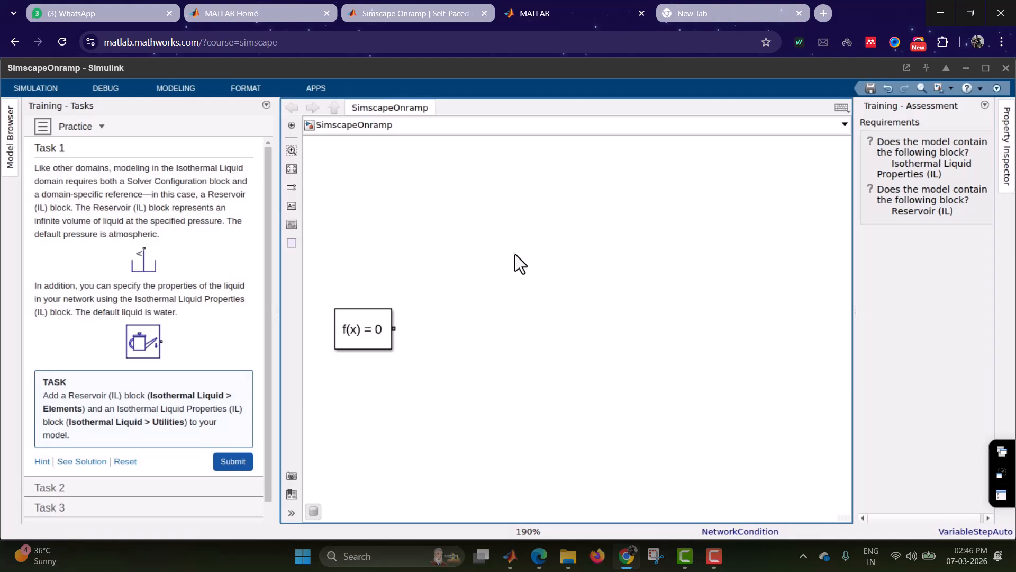
Step: Add a Reservoir (IL) block to the model and place it to the right of the Solver Configuration block
double_click(516, 255)
type("reser")
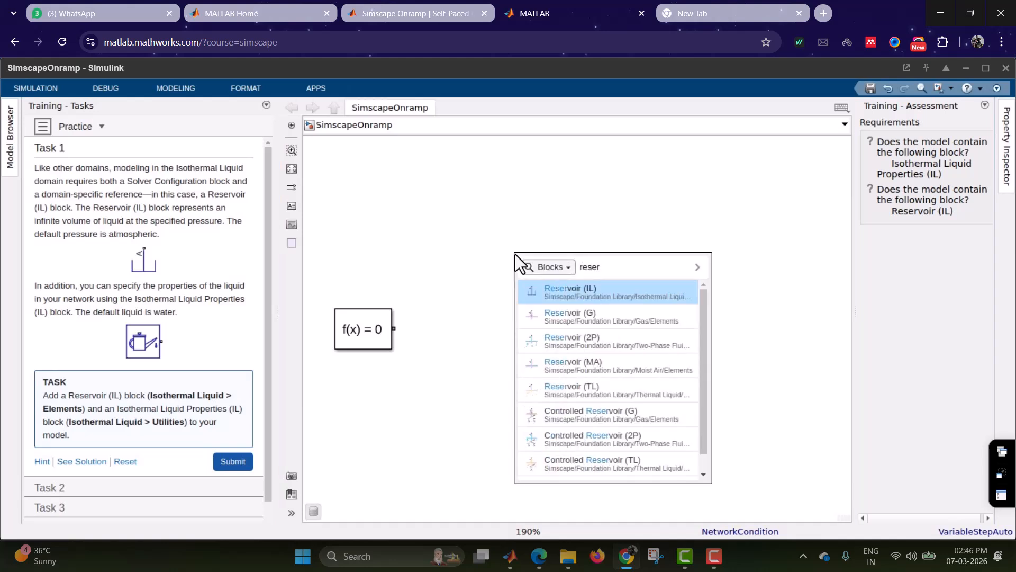
type("voir")
left_click(606, 296)
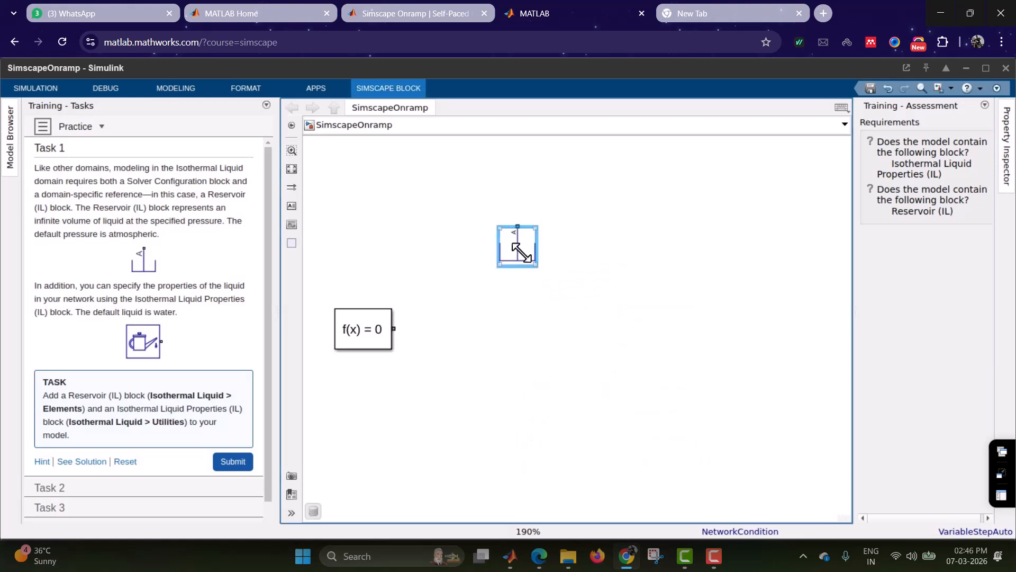
left_click_drag(527, 294, 546, 362)
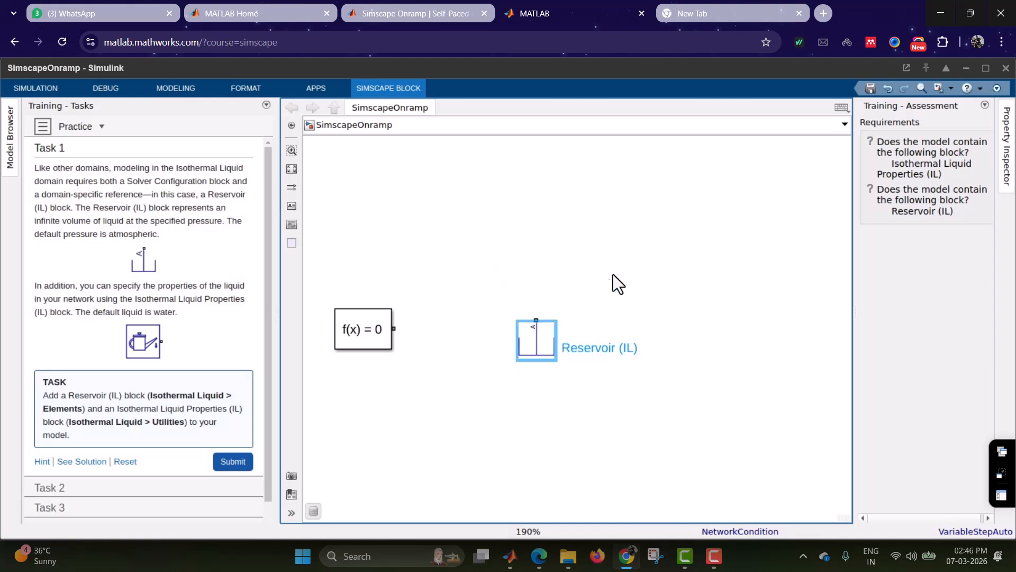
Step: Add an Isothermal Liquid Properties (IL) block beside the Reservoir (IL), submit Task 1 and continue to Task 2
double_click(646, 218)
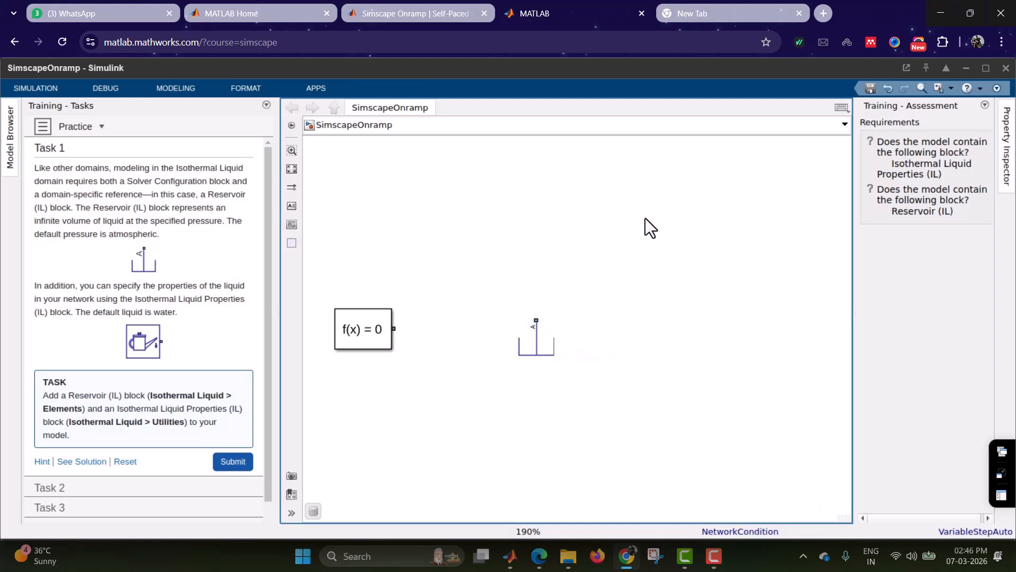
type("isotherm")
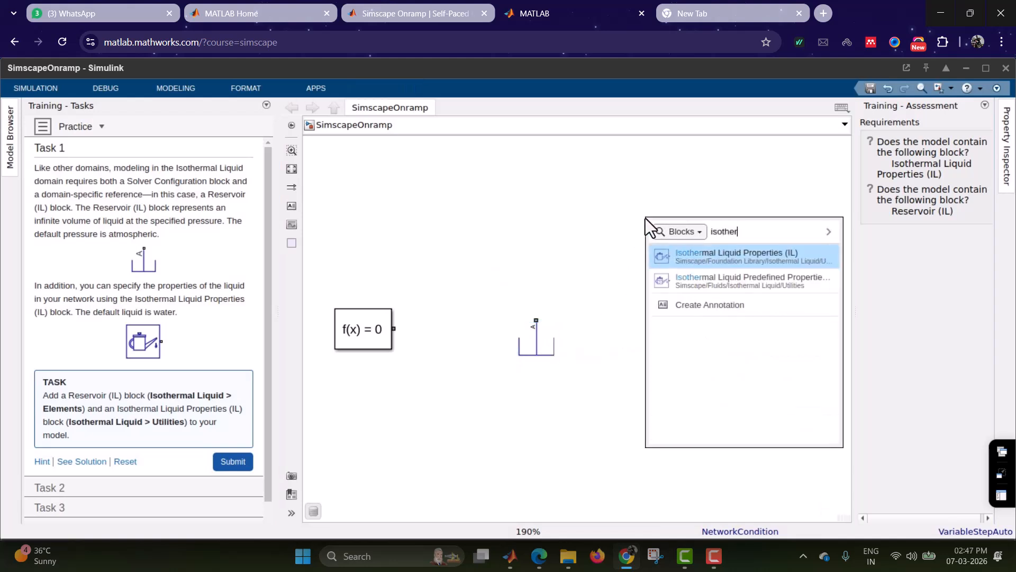
left_click(743, 261)
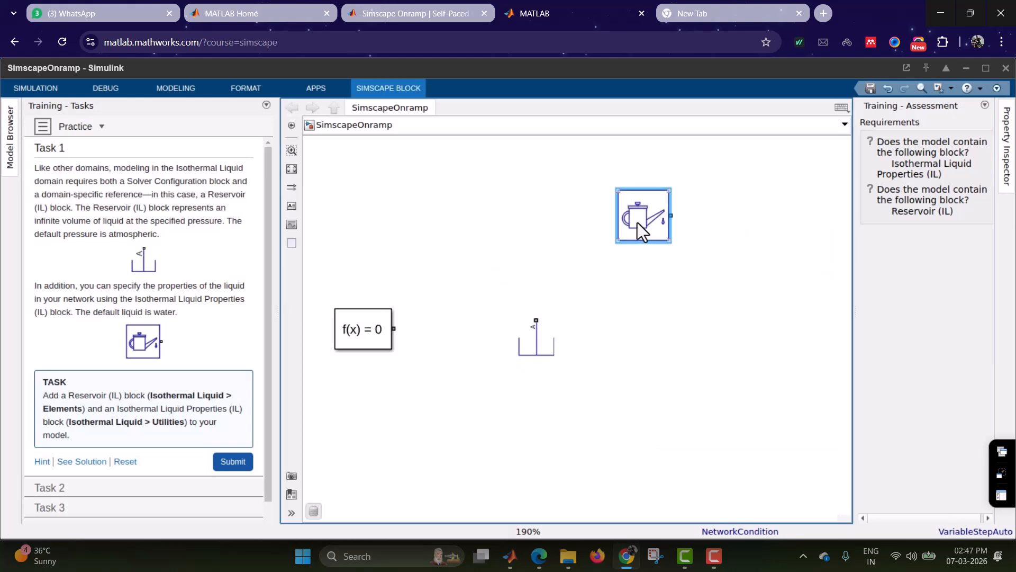
left_click_drag(640, 223, 651, 270)
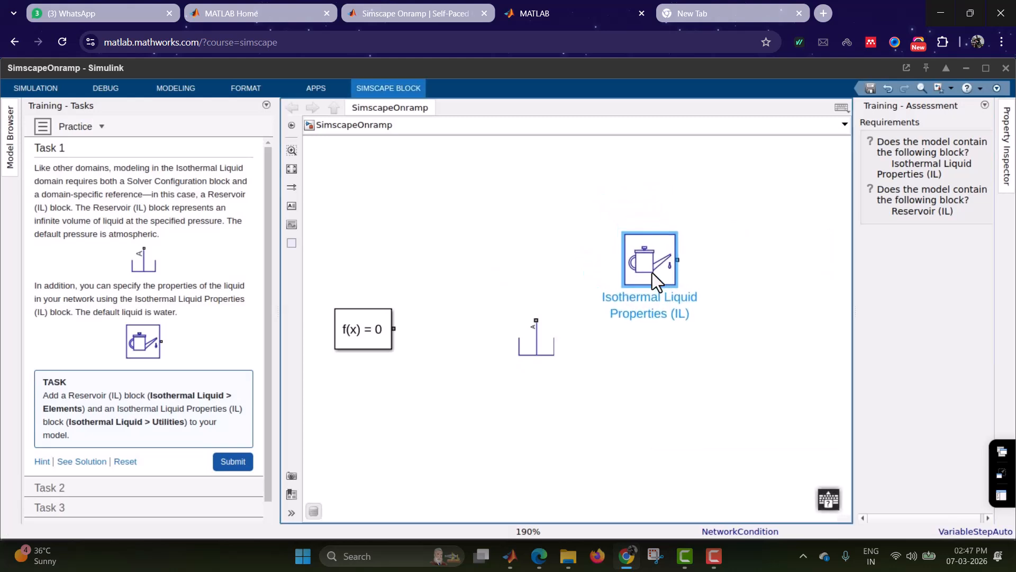
left_click(233, 464)
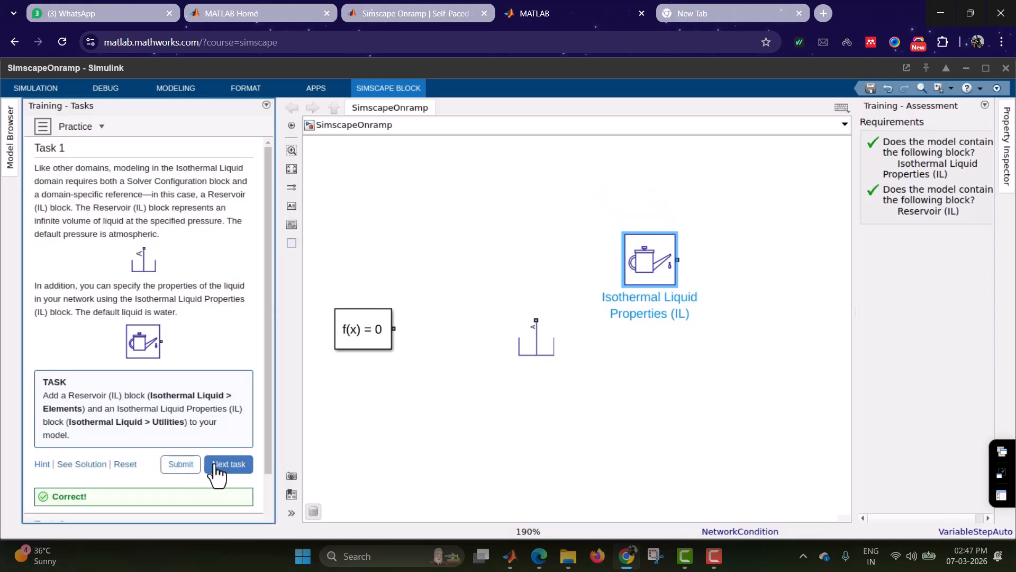
left_click(216, 464)
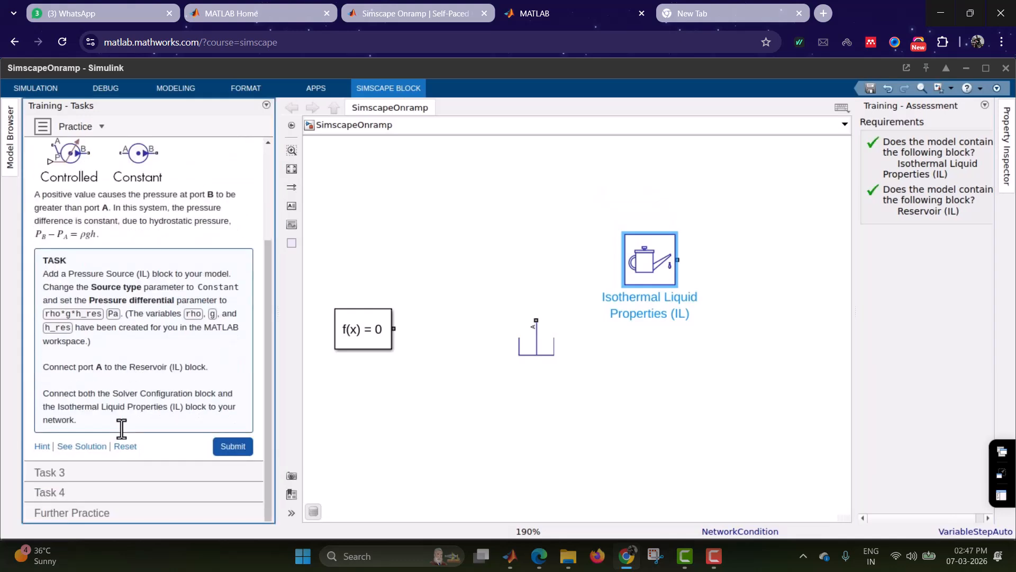
Step: Add a Pressure Source (IL) block and place it above the Reservoir (IL) block
double_click(485, 224)
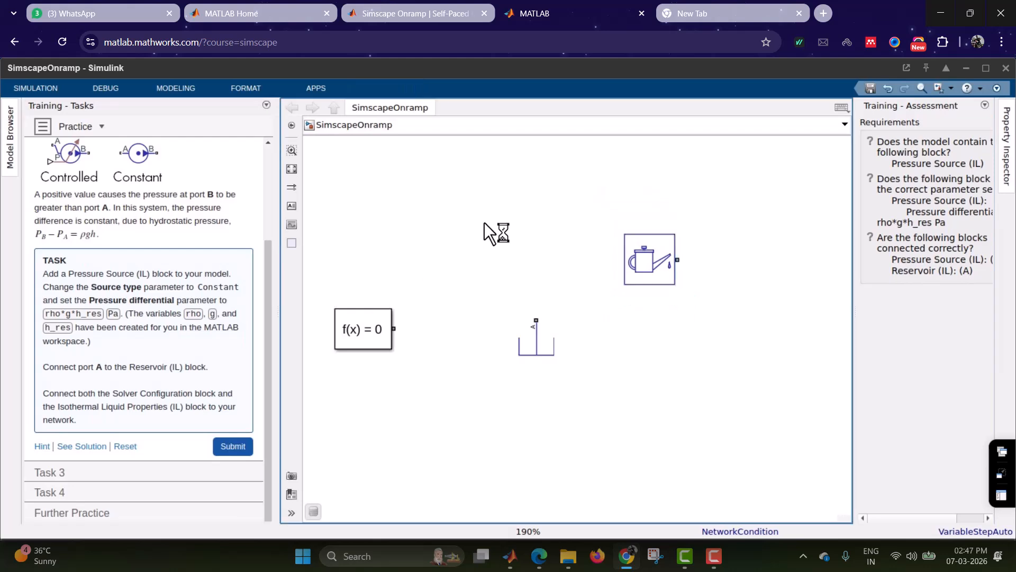
type("press")
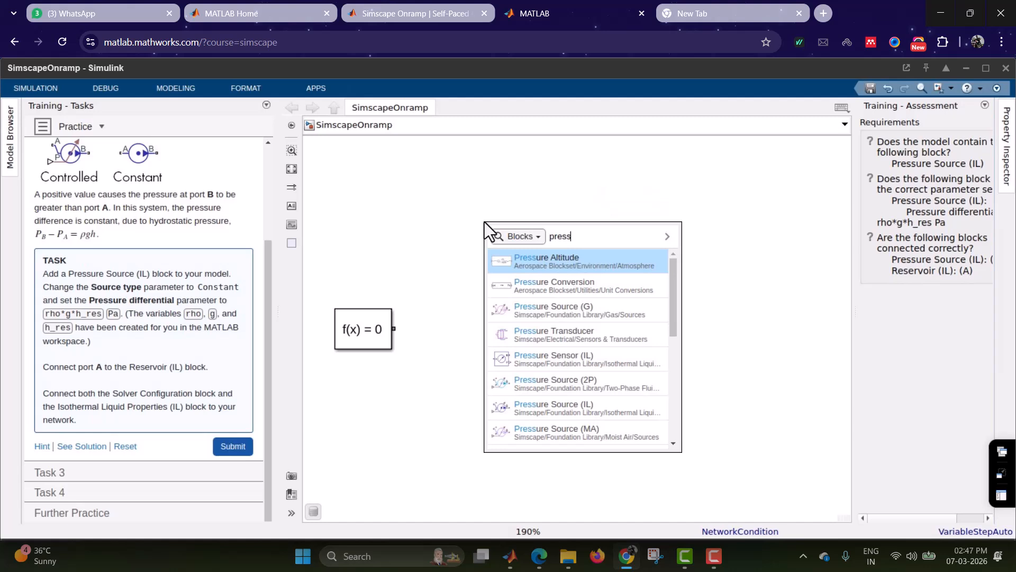
type("ure")
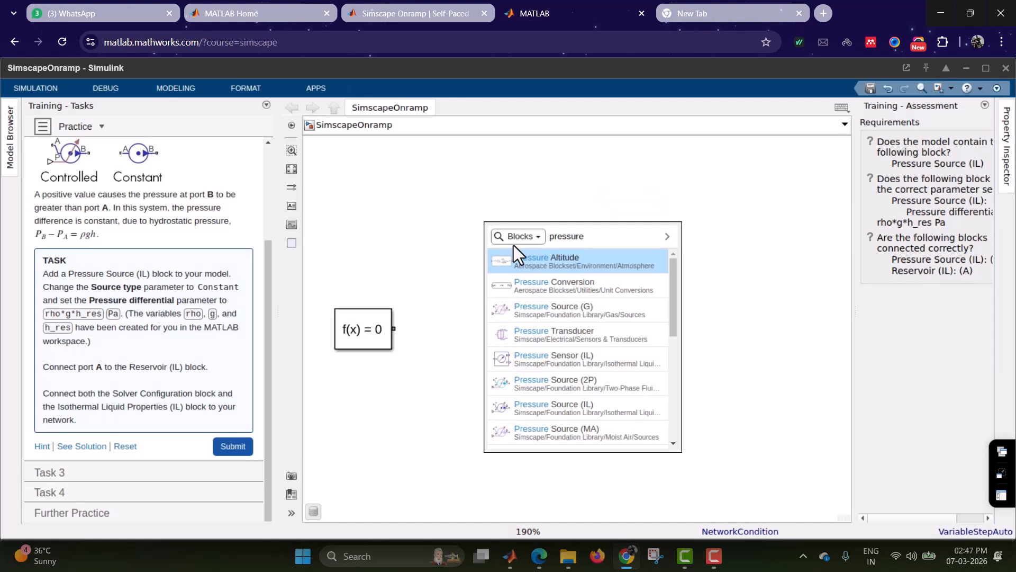
type(" sou")
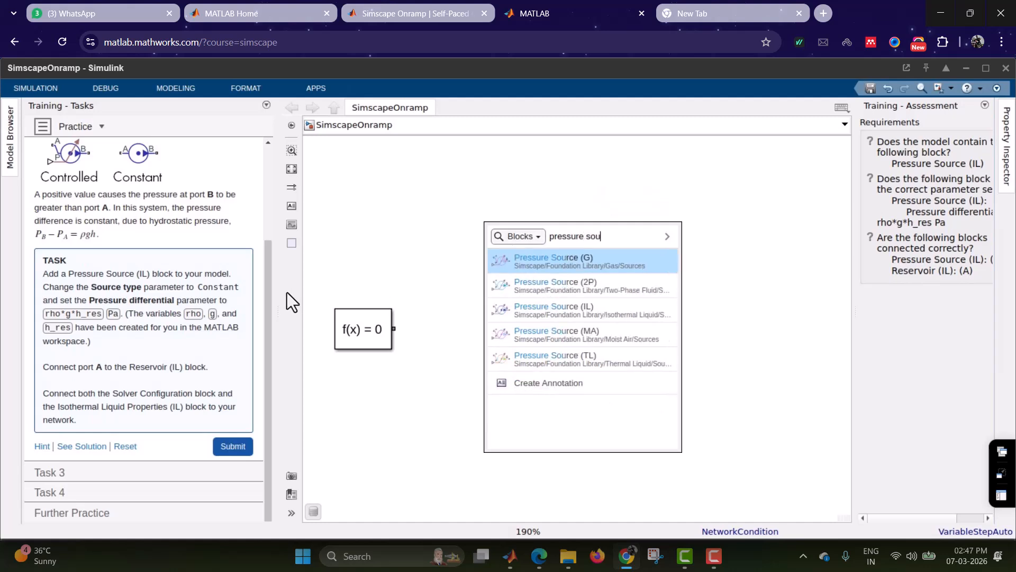
left_click(590, 316)
left_click_drag(485, 222, 520, 259)
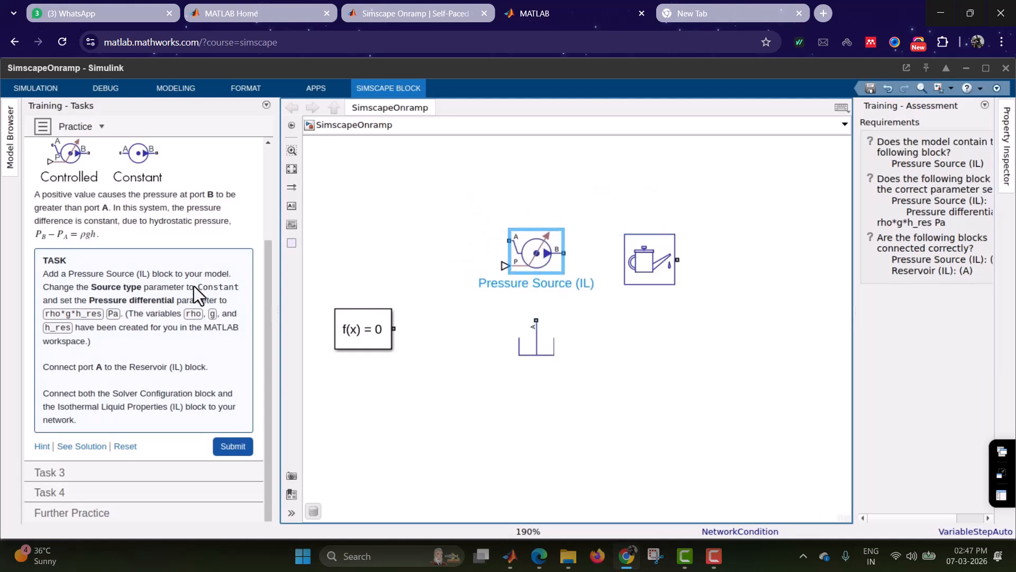
Step: Set the Pressure Source (IL) block's Source type to Constant
double_click(541, 252)
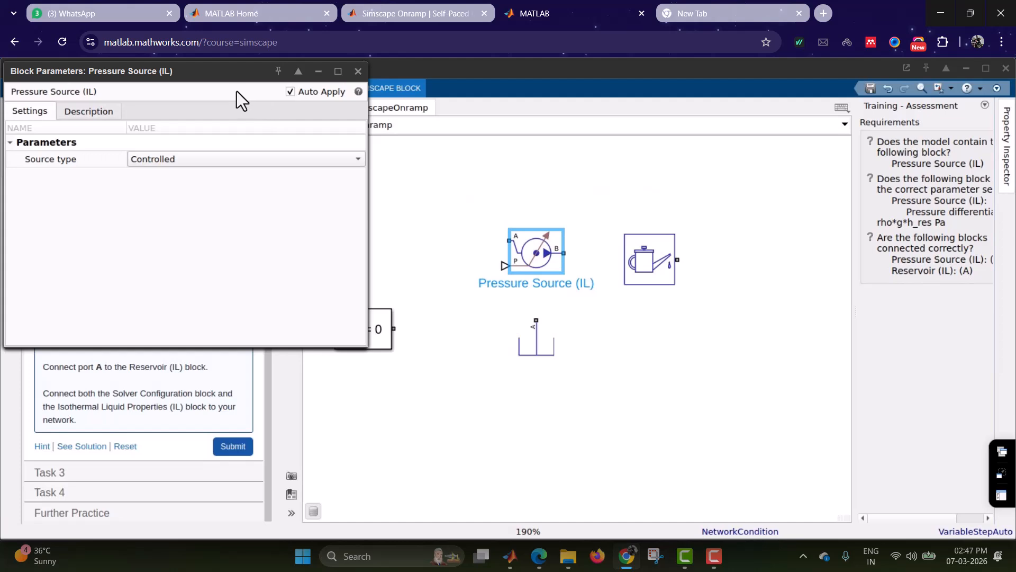
left_click_drag(218, 74, 583, 116)
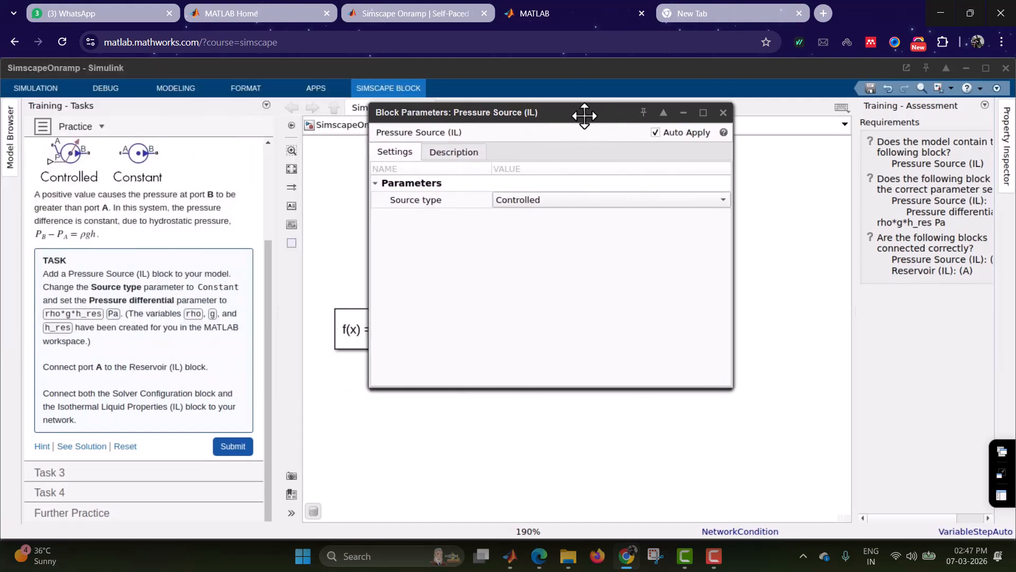
left_click(621, 200)
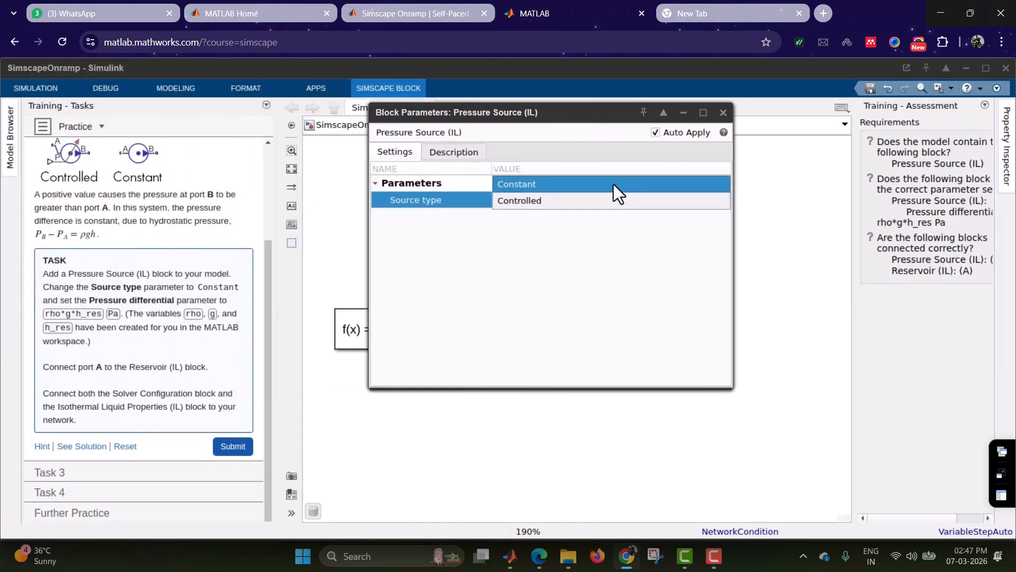
left_click(614, 184)
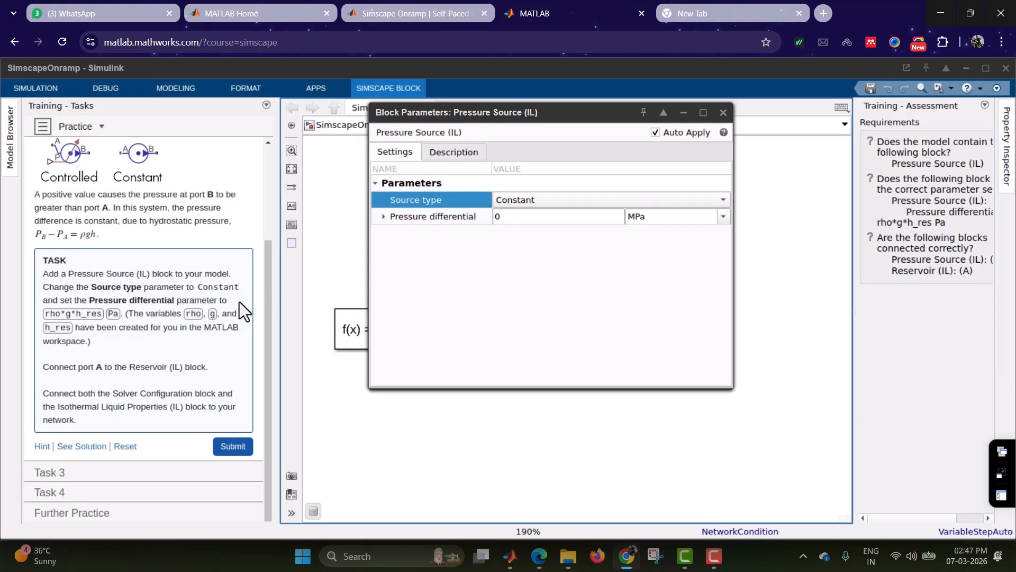
Step: Try to enter rho*g*h_res Pa as the unit of the Pressure differential
left_click(723, 217)
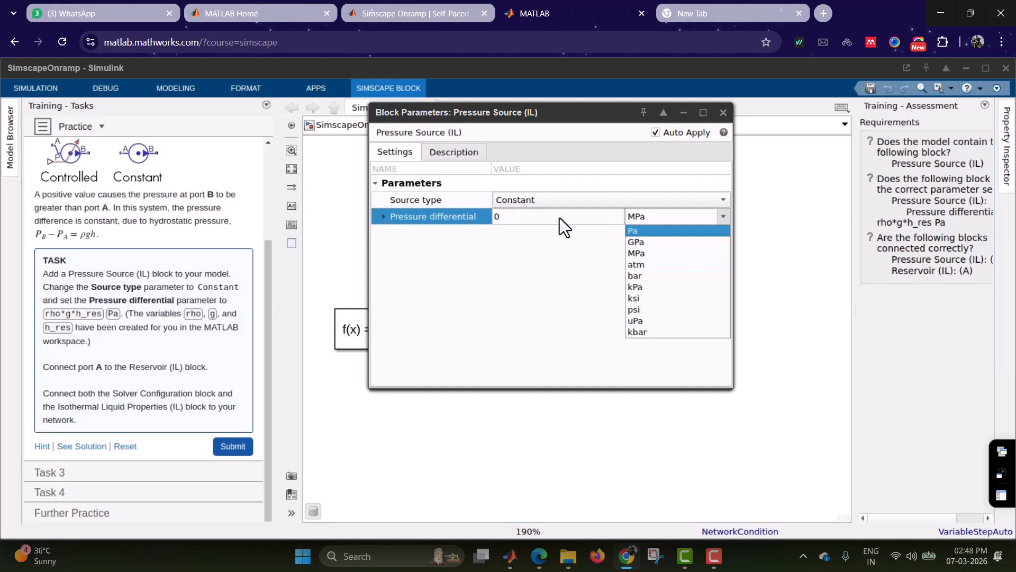
left_click(538, 271)
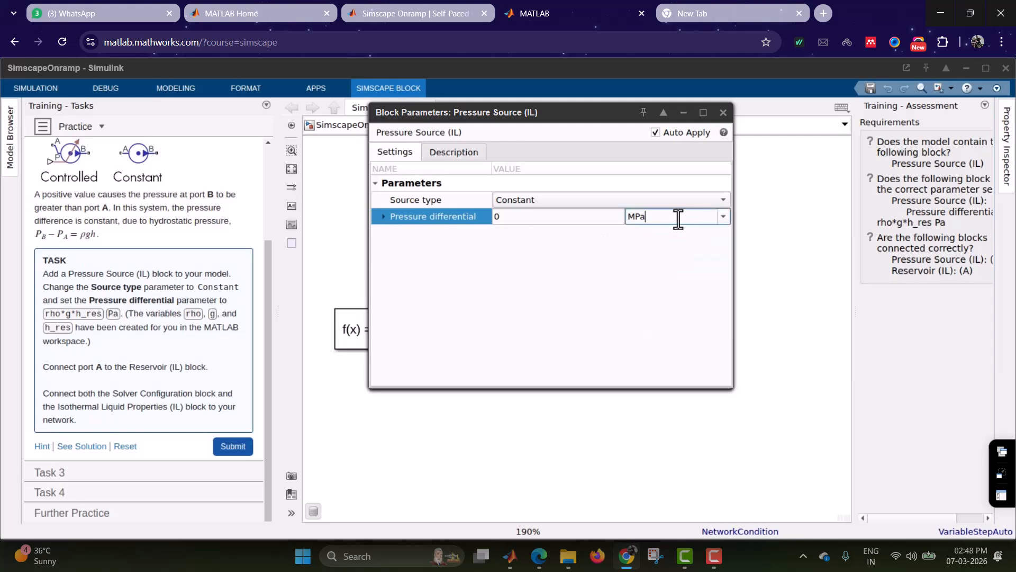
key("BackSpace")
key("BackSpace")
key("BackSpace")
type("rho*g*h_res")
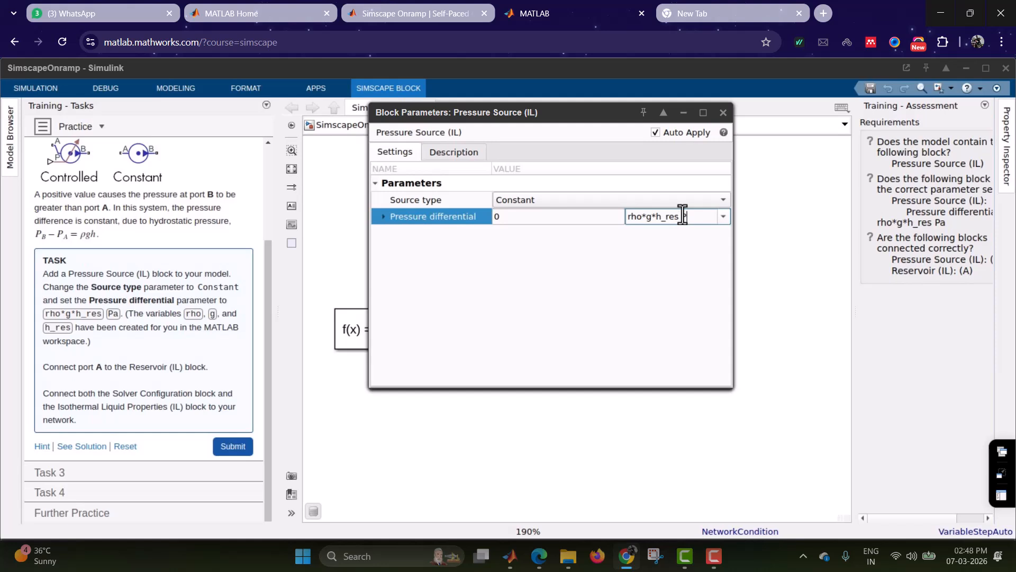
type(" Pa")
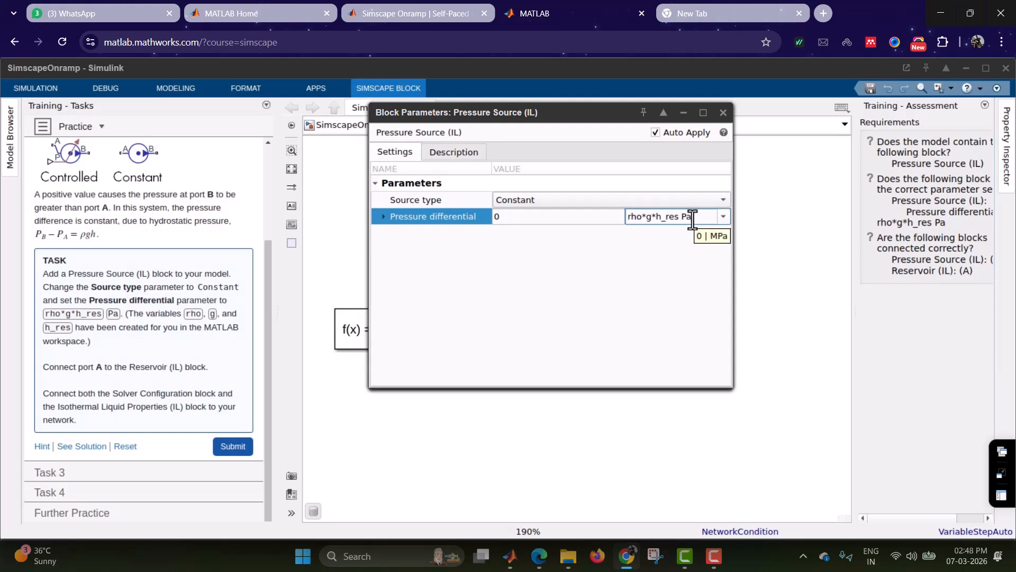
key("Return")
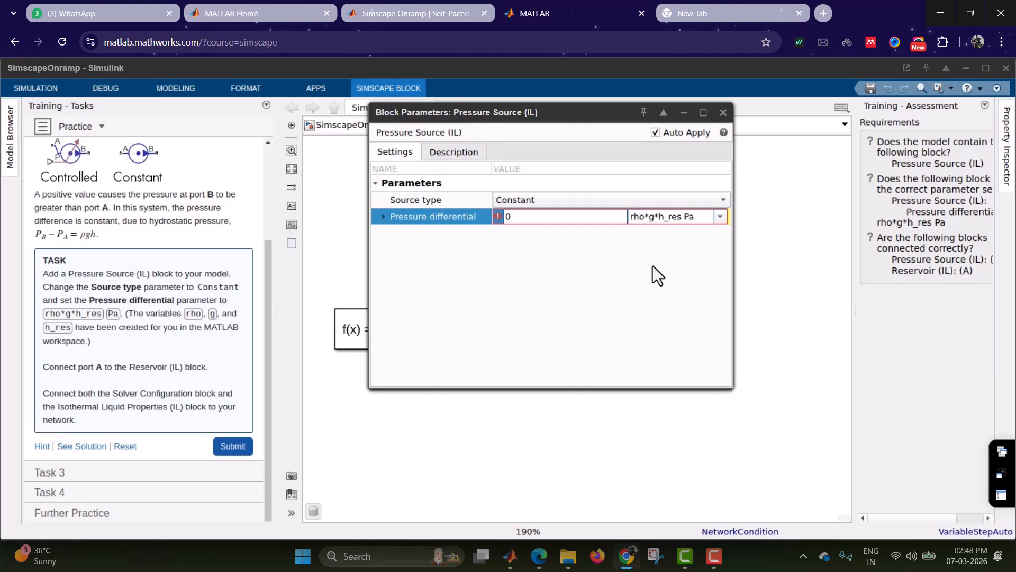
Step: Set the Pressure differential to rho*g*h_res with the unit Pa and close the Pressure Source (IL) parameters
left_click(694, 216)
left_click_drag(683, 217, 612, 214)
key("ctrl+x")
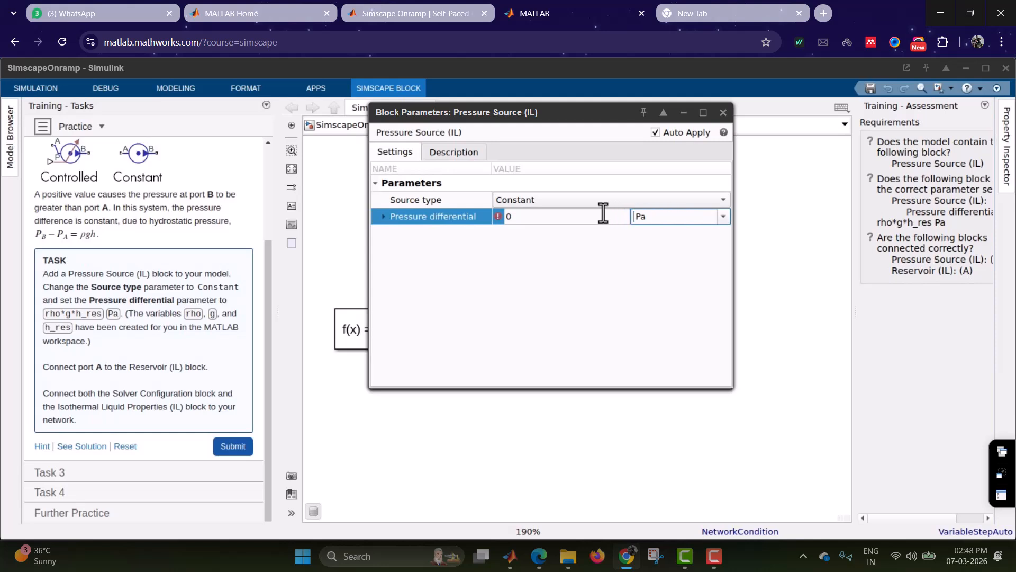
left_click(561, 217)
key("BackSpace")
type("0")
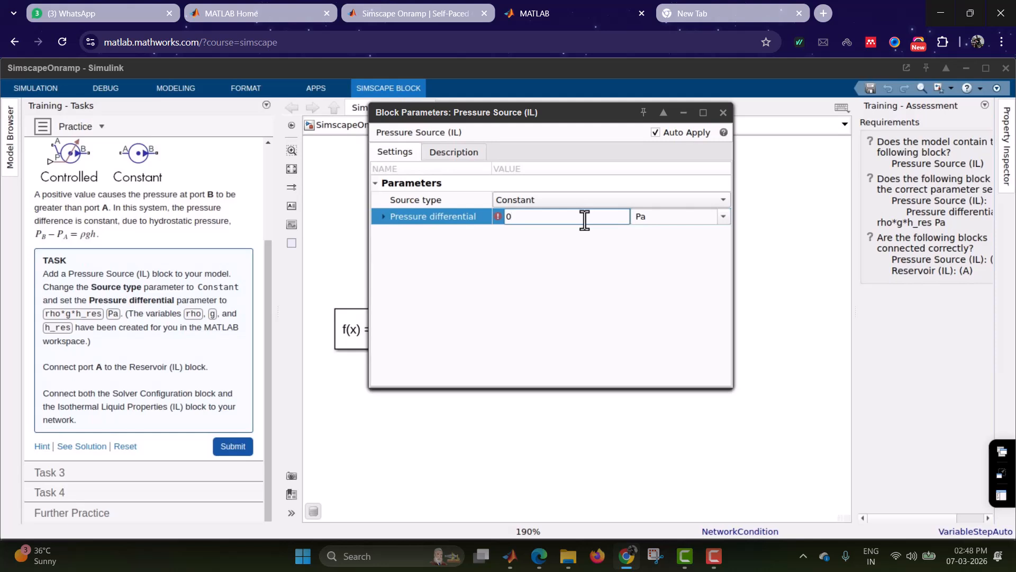
key("BackSpace")
type("r")
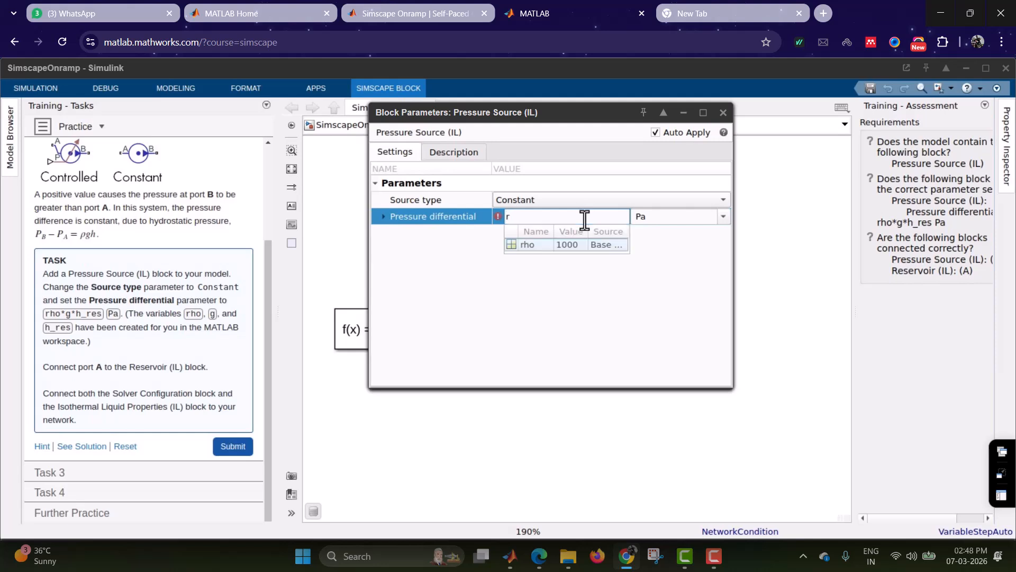
type("ho*g*")
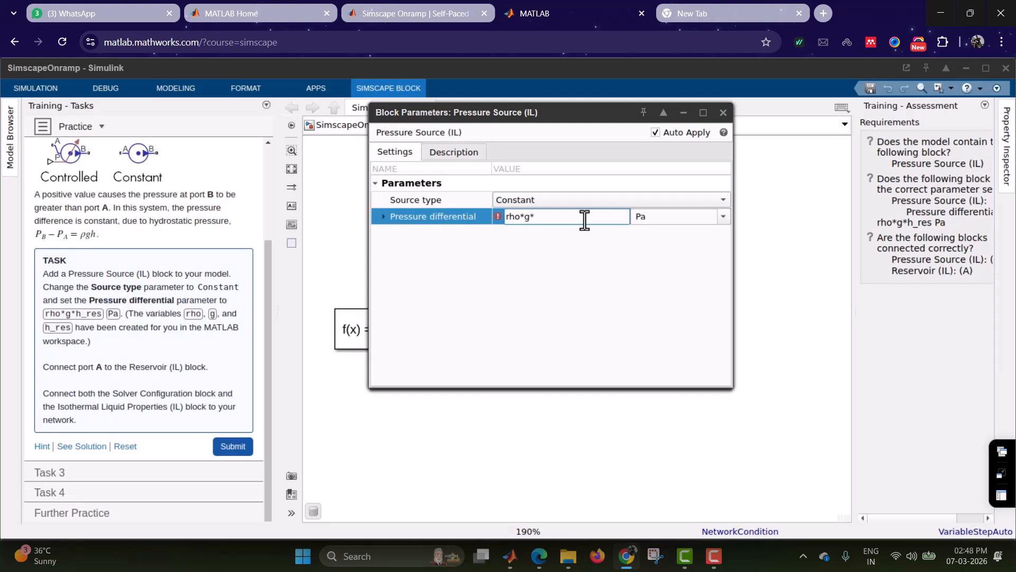
type("h_res")
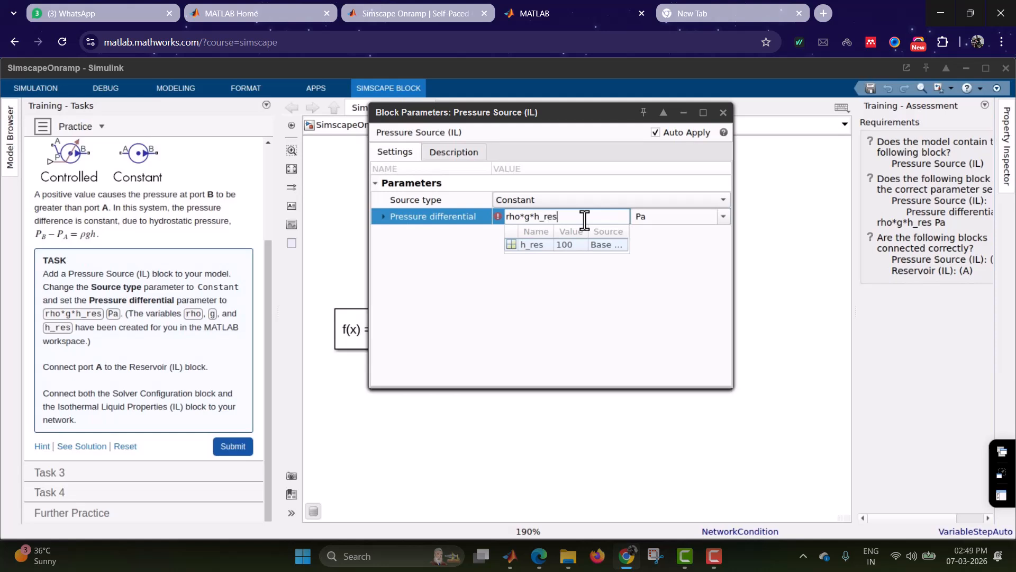
key("Return")
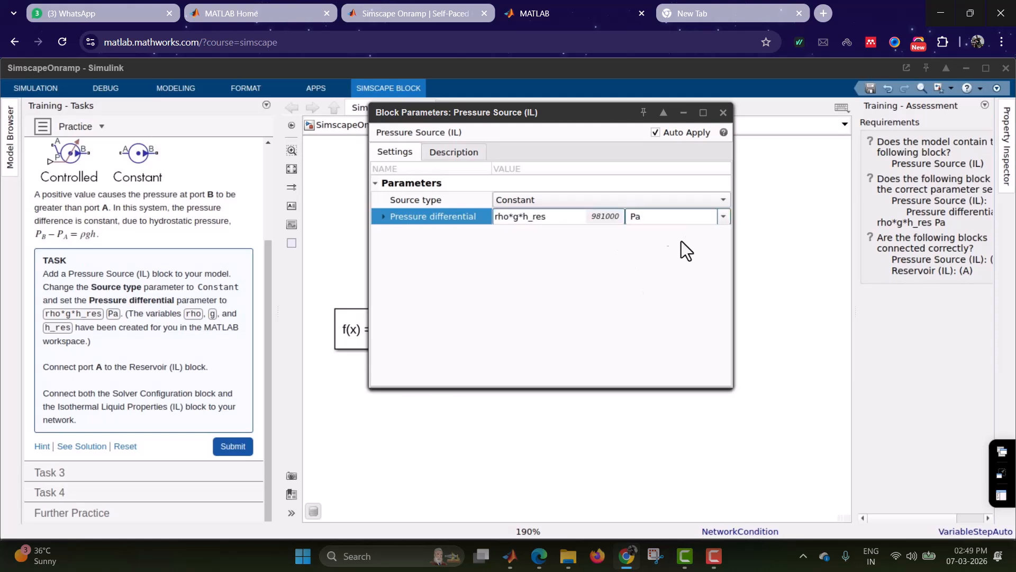
left_click(719, 219)
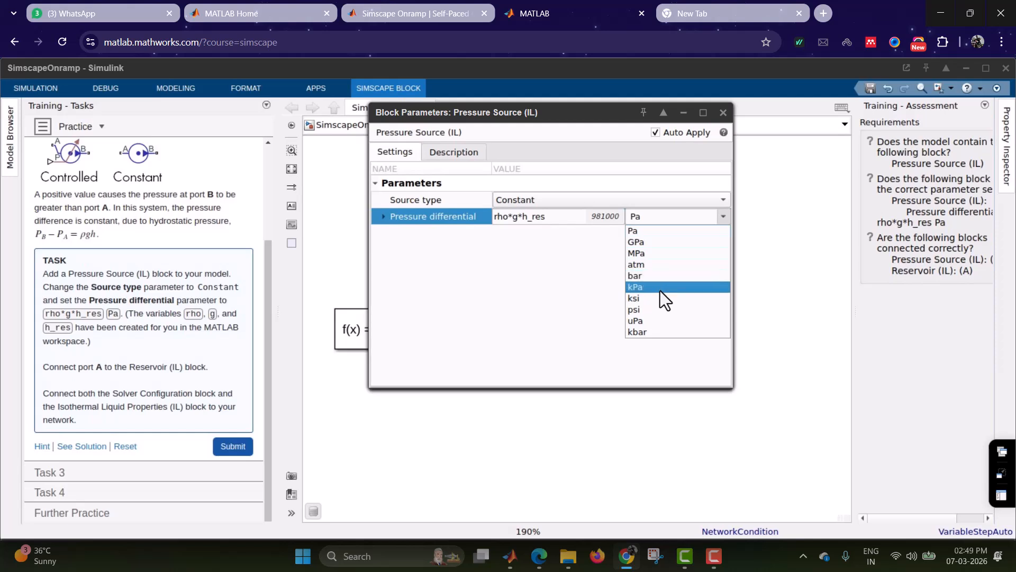
left_click(645, 232)
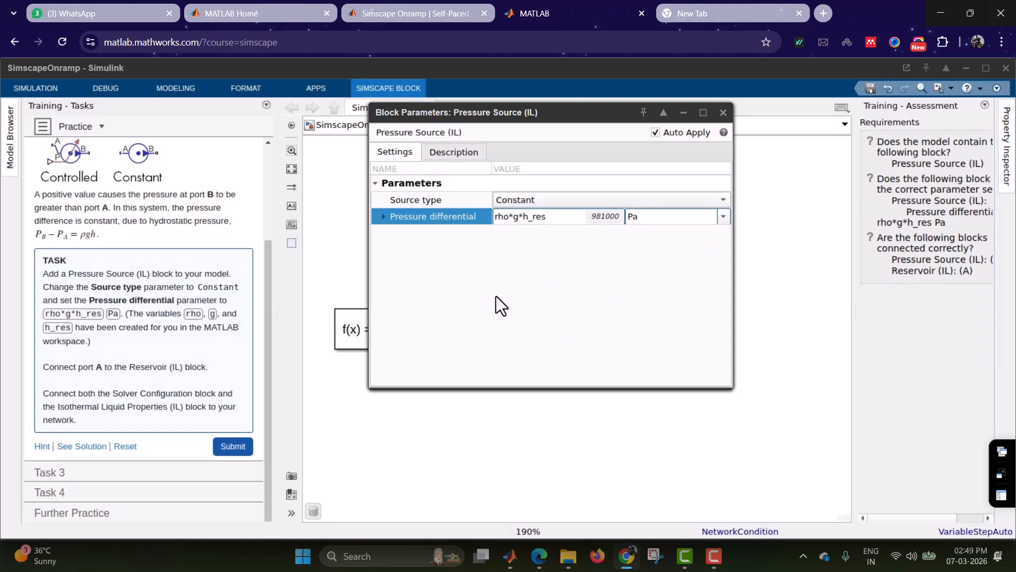
left_click(723, 113)
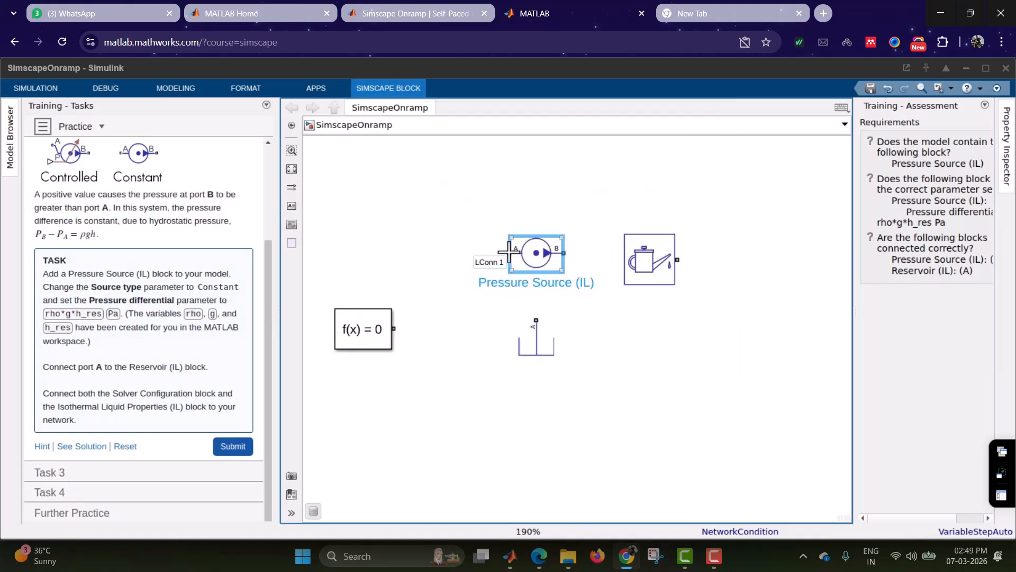
Step: Connect port A of the Pressure Source (IL) to the Reservoir (IL) and join the Solver Configuration block to that line
left_click_drag(509, 253, 494, 348)
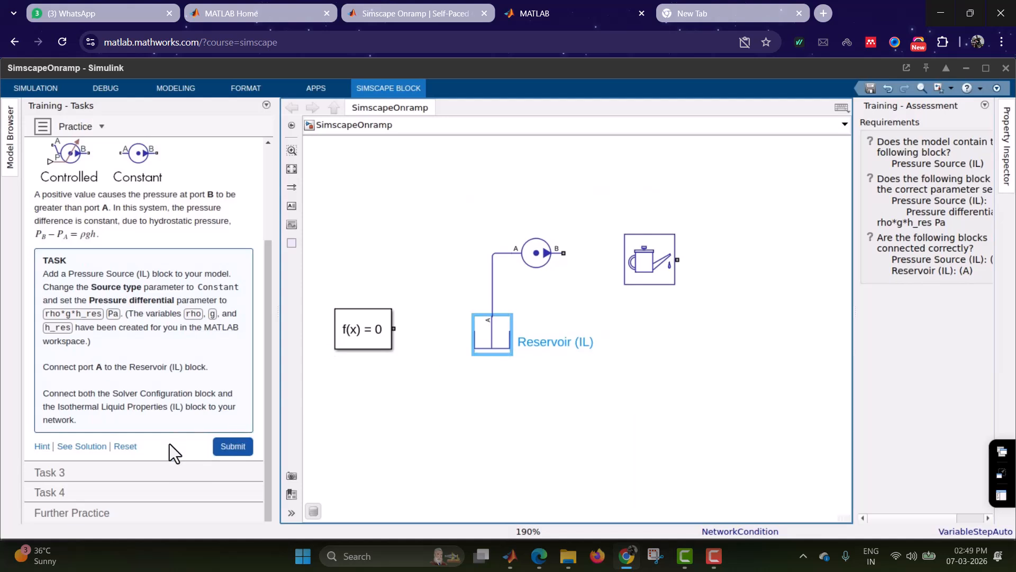
left_click(84, 447)
scroll(132, 442, "down", 3)
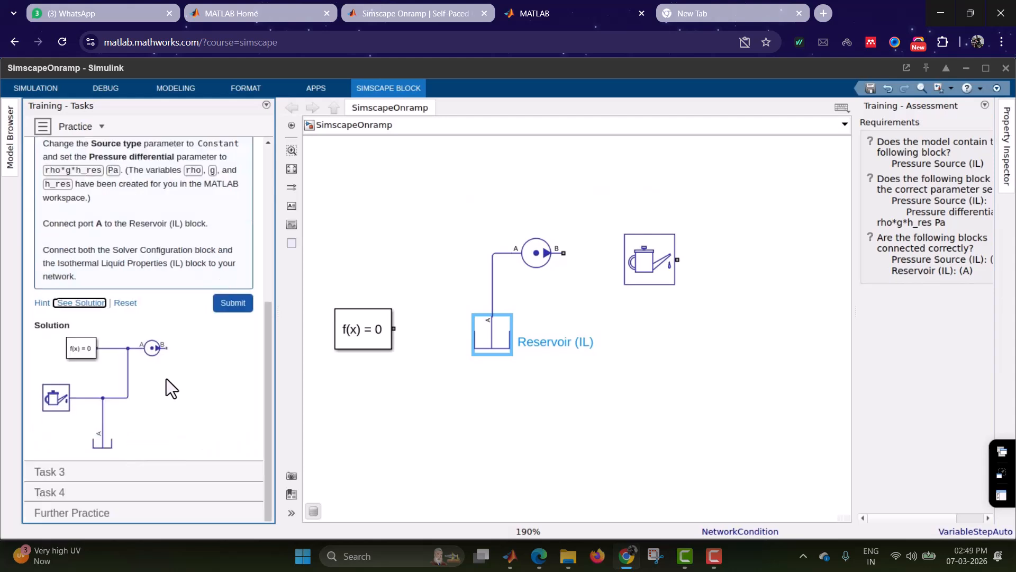
left_click_drag(373, 330, 492, 278)
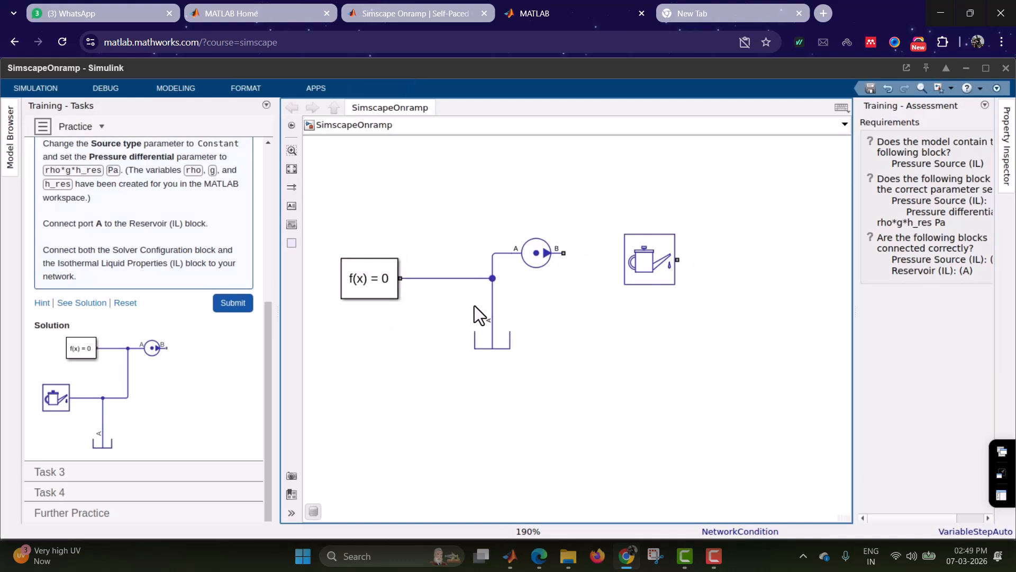
Step: Move the Reservoir (IL) lower and connect the Isothermal Liquid Properties (IL) block to its line, below the Solver Configuration branch
left_click_drag(662, 269, 662, 306)
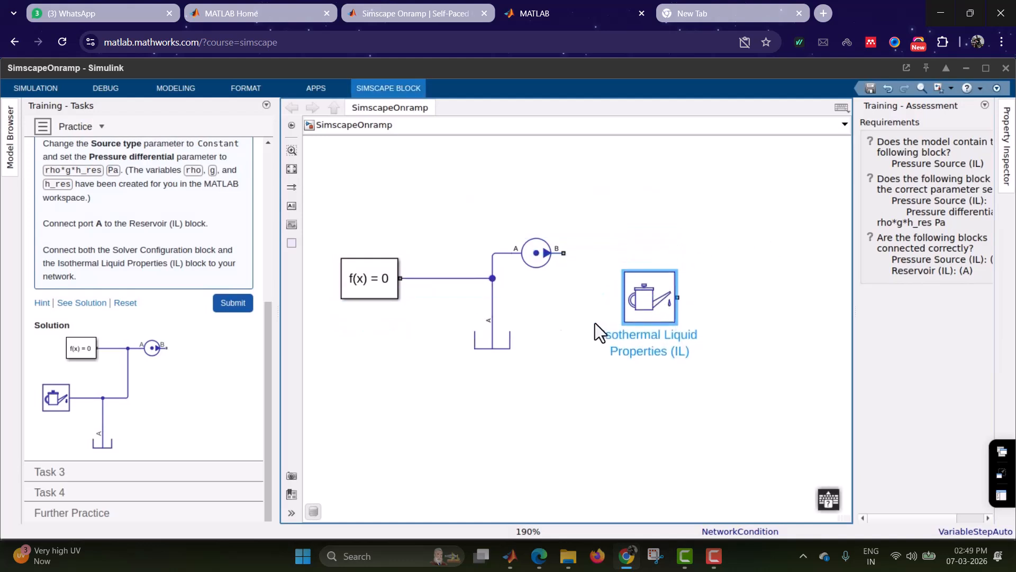
left_click(506, 343)
left_click_drag(501, 354, 495, 420)
left_click(660, 293)
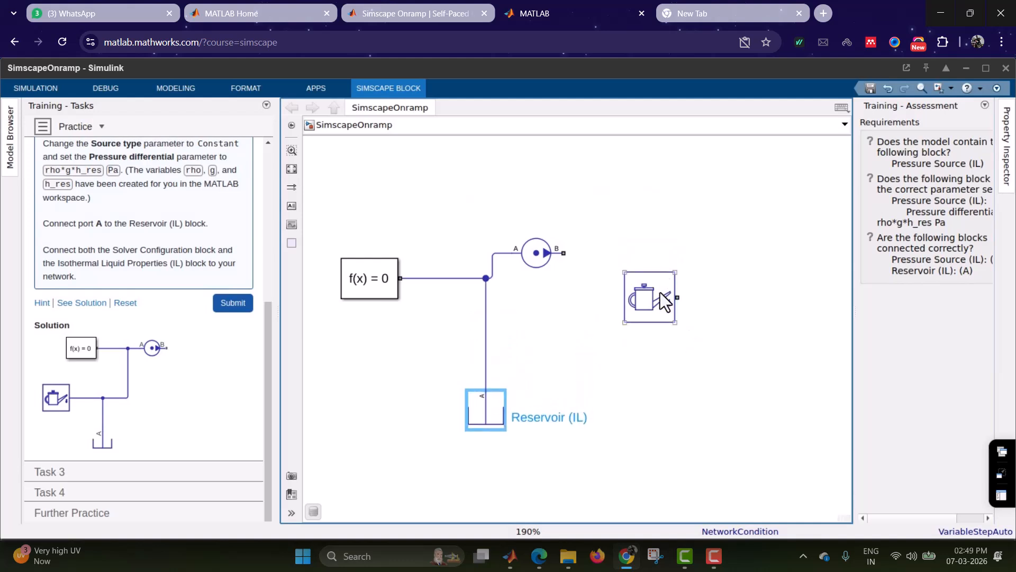
left_click_drag(640, 304, 477, 340)
left_click_drag(486, 342, 486, 338)
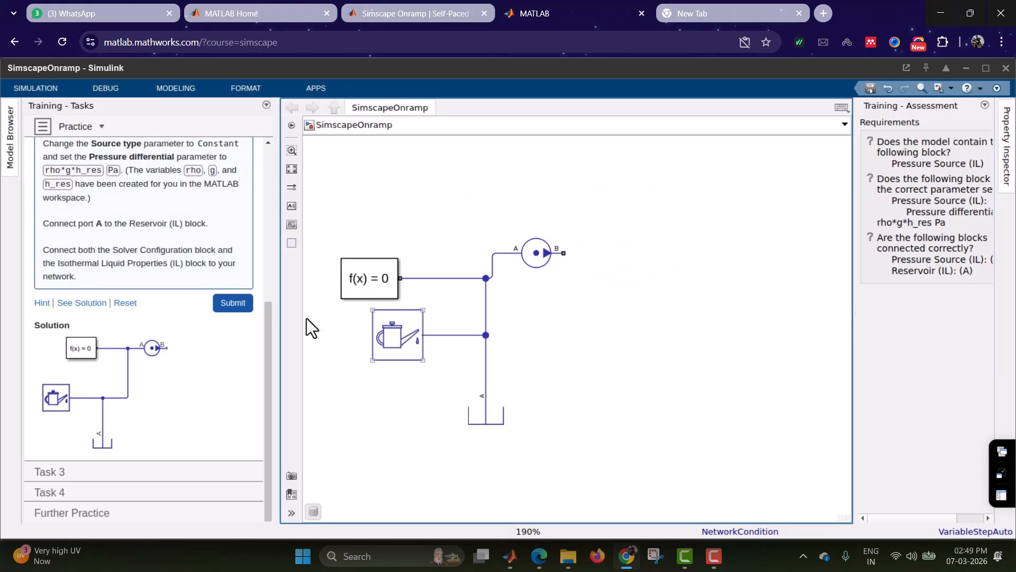
Step: Submit the Task 2 model for assessment and proceed to Task 3
left_click(234, 303)
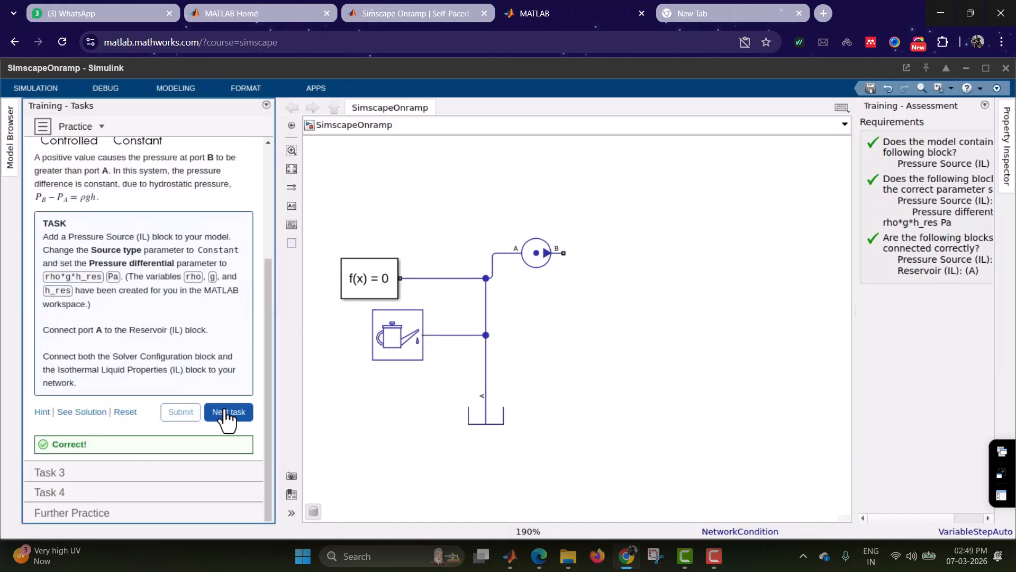
left_click(234, 412)
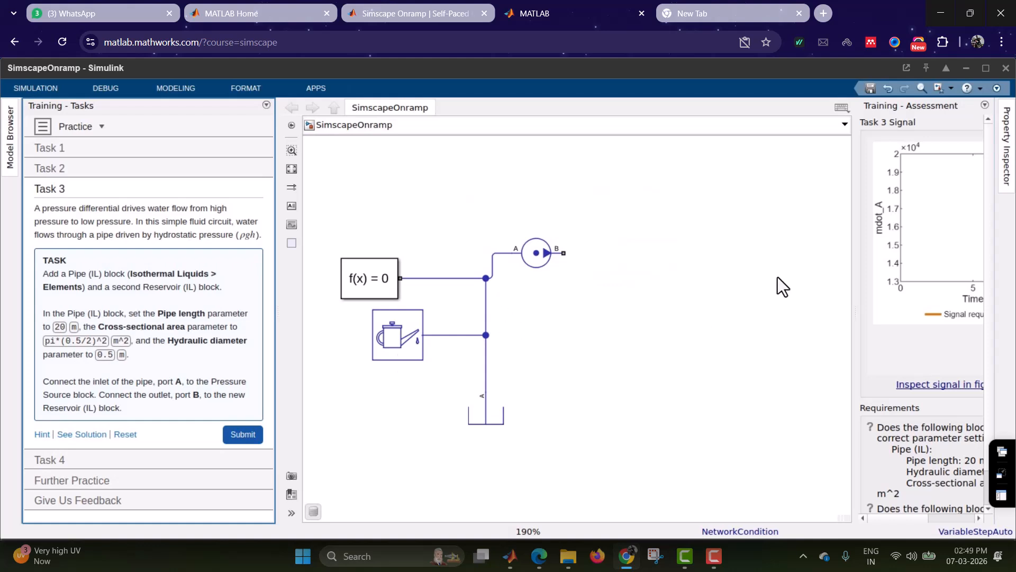
Step: Add a Foundation Library Pipe (IL) block and place it above and to the right of the Pressure Source (IL)
double_click(694, 258)
type("pipe")
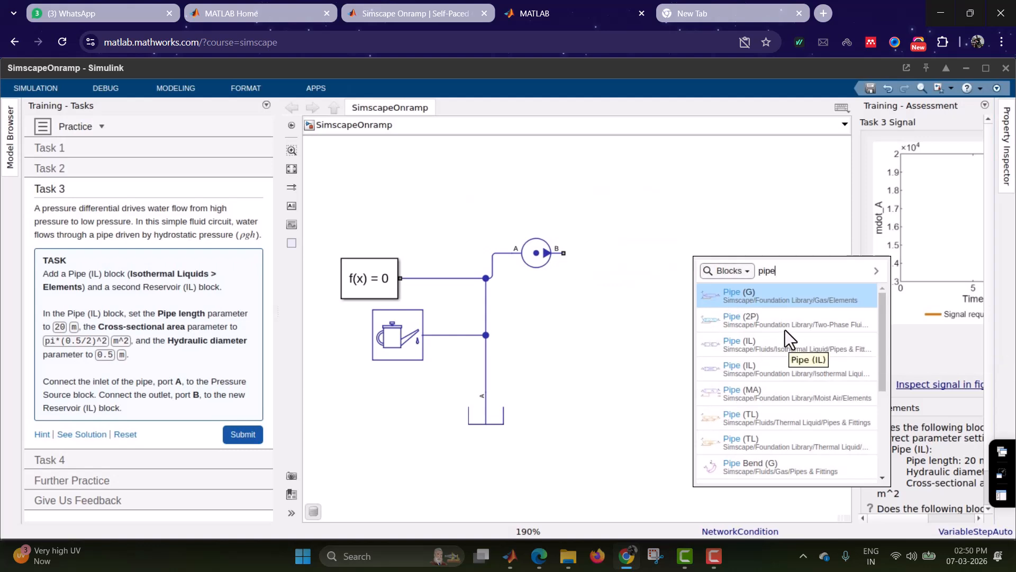
left_click(784, 369)
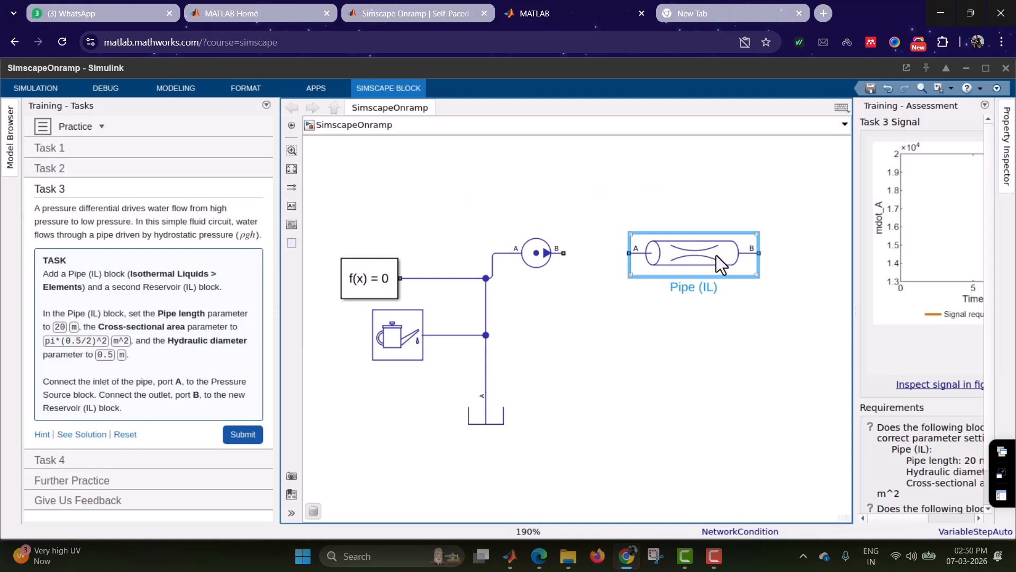
left_click_drag(713, 256, 710, 180)
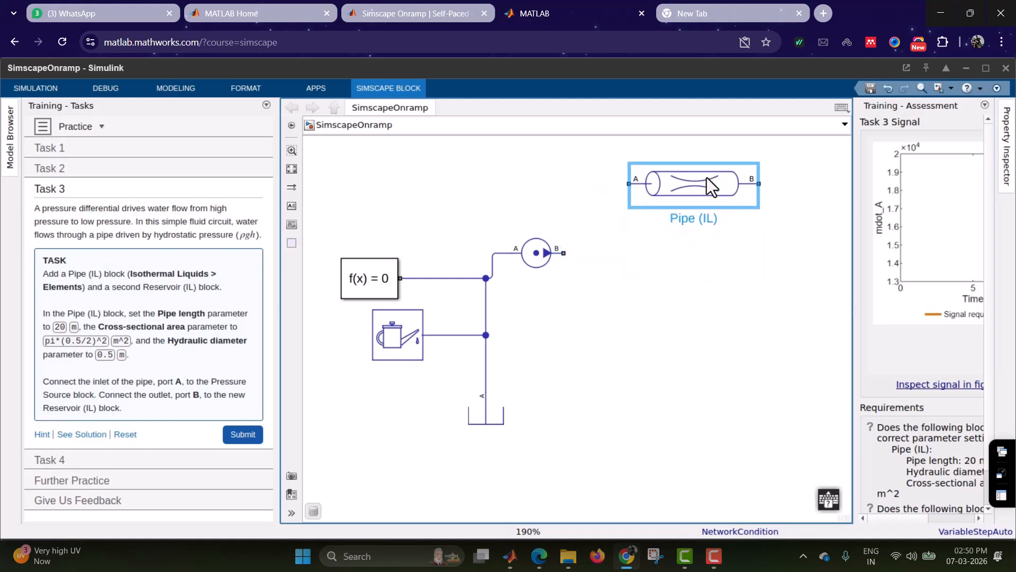
Step: Add a second Reservoir (IL) block below the Pipe (IL) block
left_click(680, 303)
double_click(678, 307)
type("re")
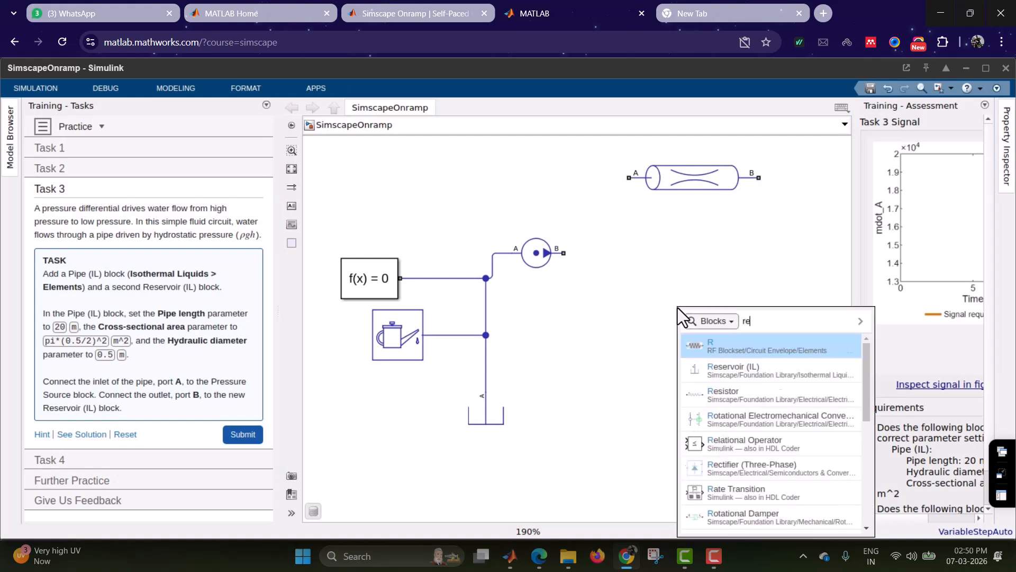
type("serv")
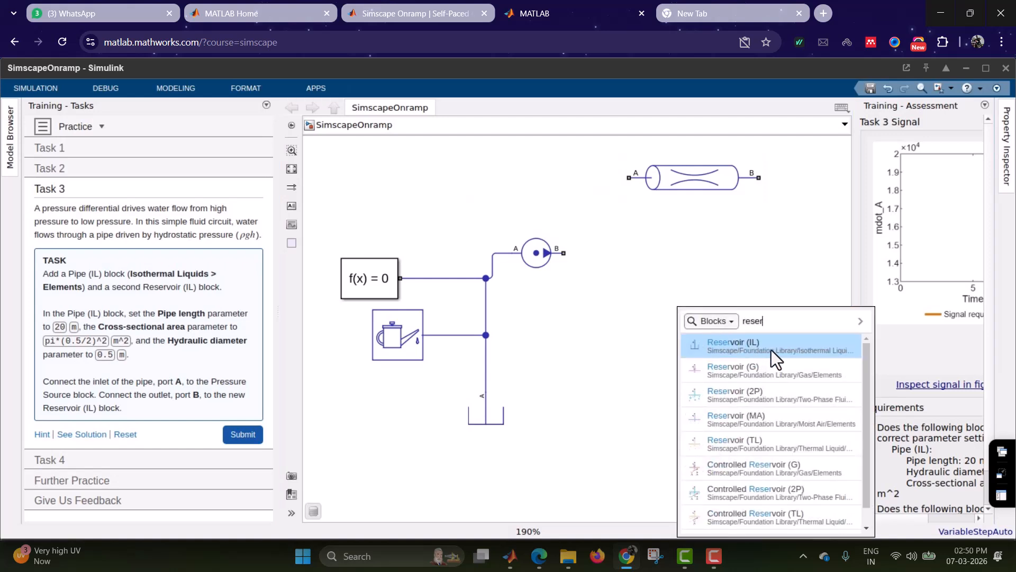
left_click(768, 354)
left_click_drag(691, 317, 699, 318)
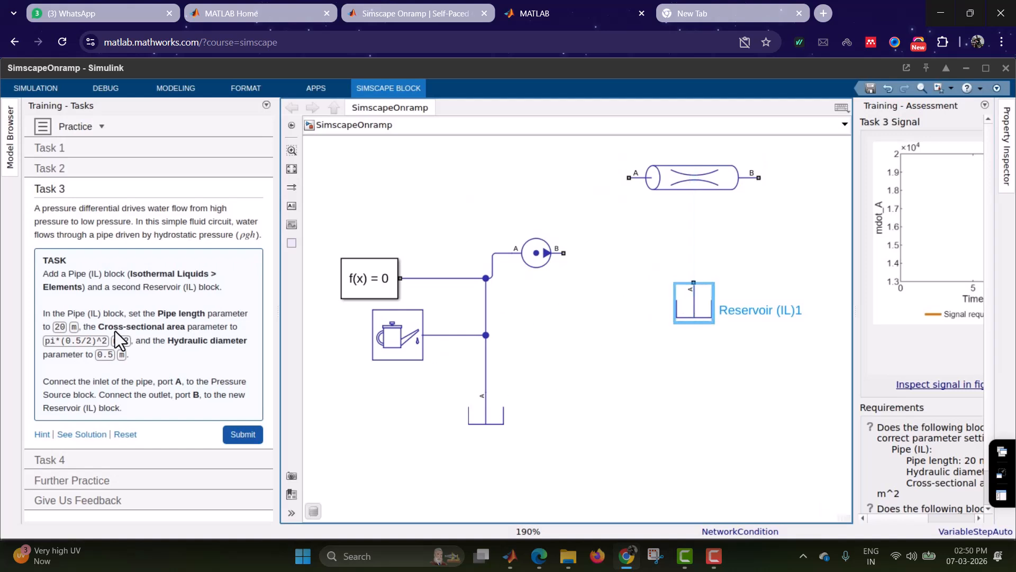
Step: Open the Pipe (IL) block's parameters and set the Pipe length to 20 m
left_click(669, 181)
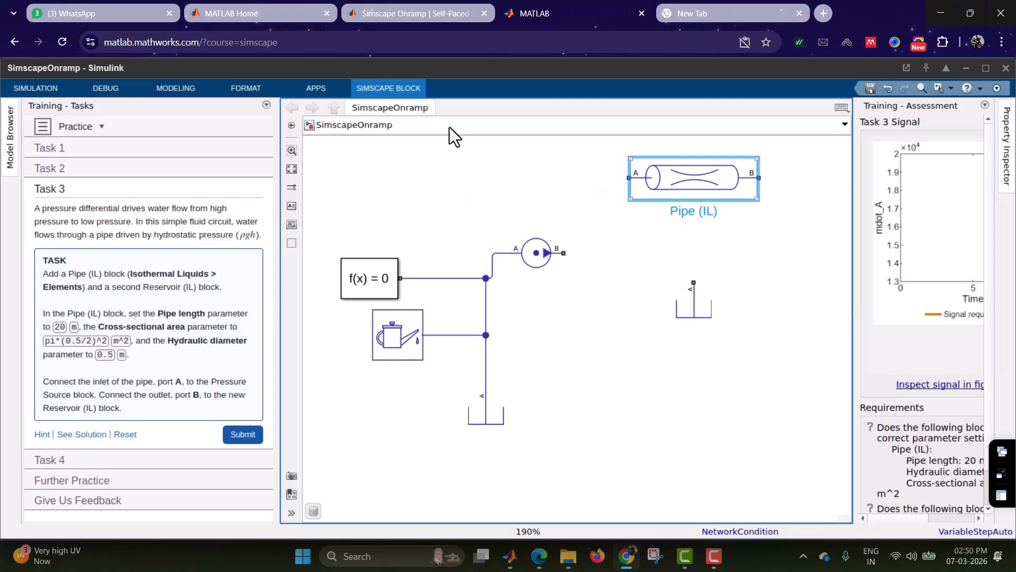
double_click(674, 176)
left_click_drag(209, 64, 630, 66)
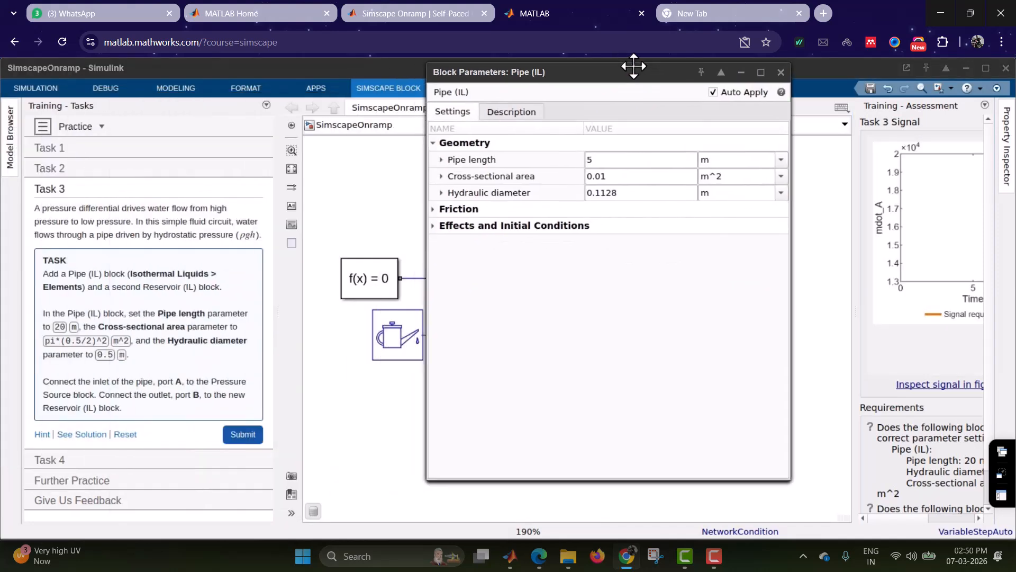
left_click(633, 160)
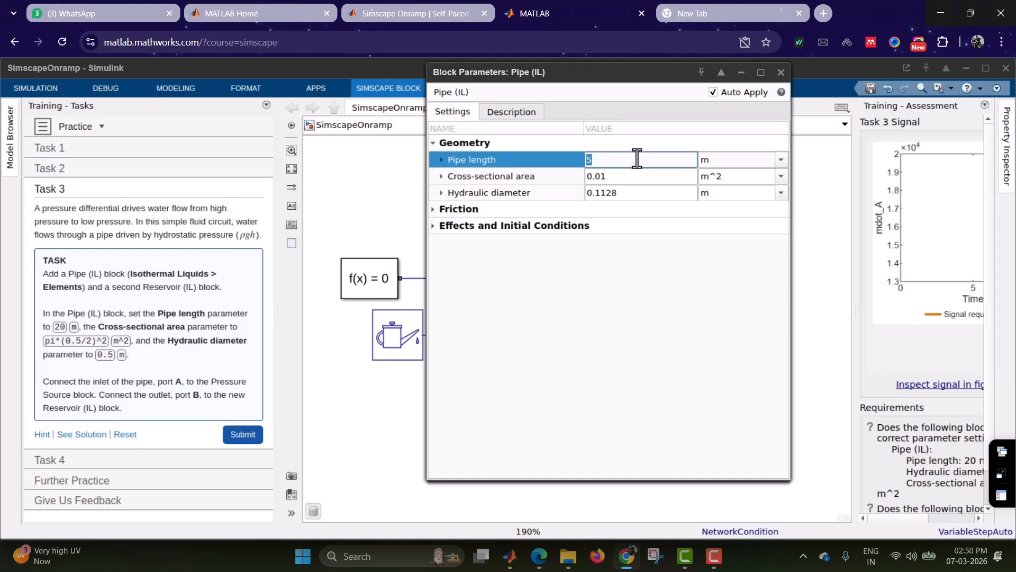
type("0")
key("BackSpace")
type("20")
key("Tab")
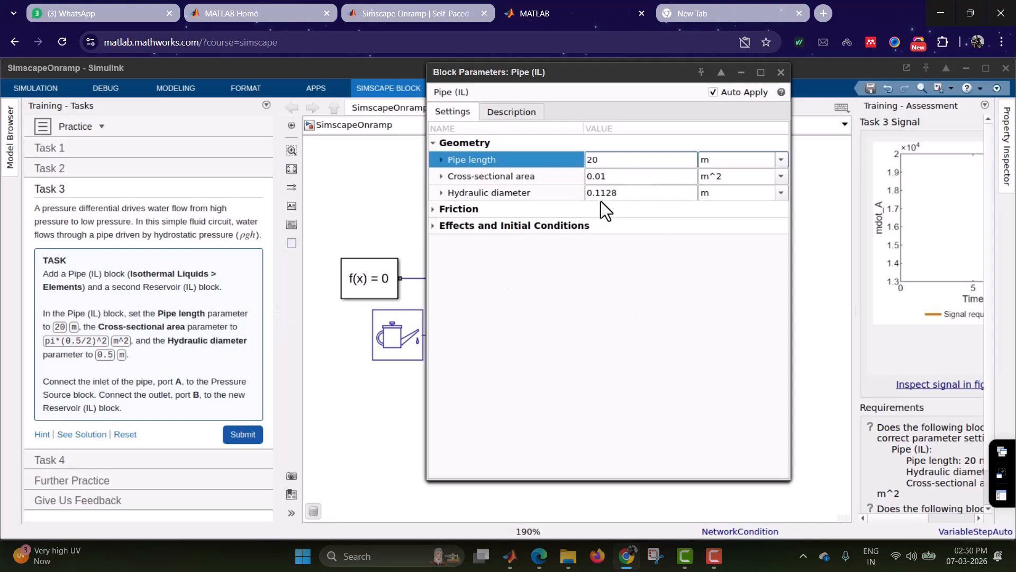
Step: Try to enter an expression beginning pi*(0.5/ as the pipe's Cross-sectional area
left_click(616, 177)
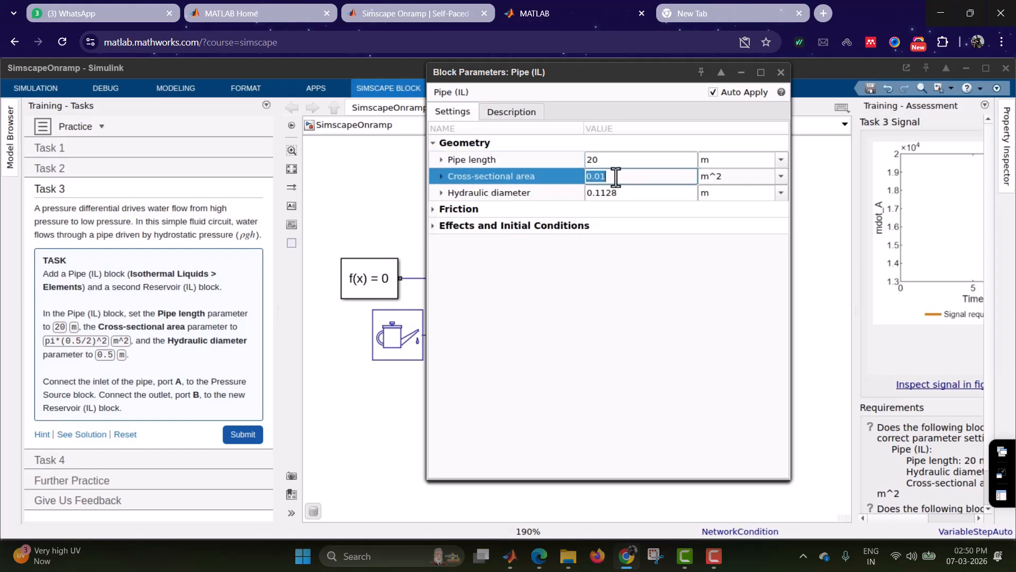
type("pi")
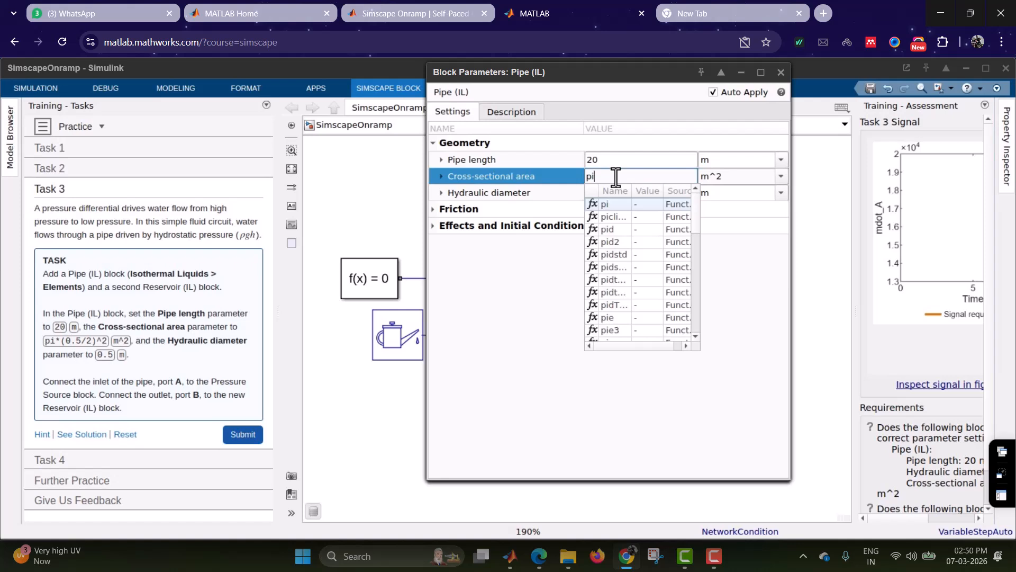
type("*(0.5")
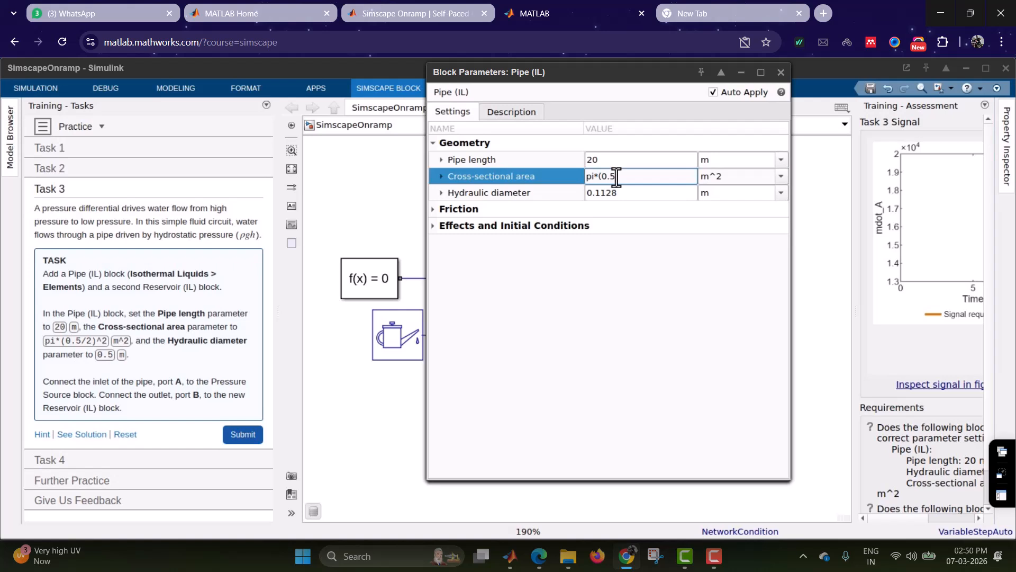
type("/")
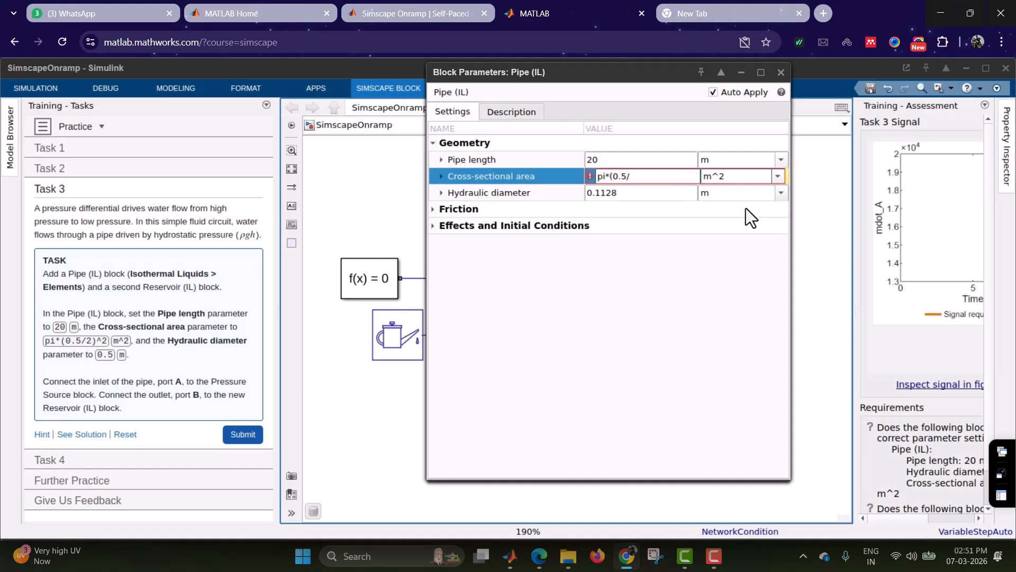
left_click(649, 180)
left_click(649, 180)
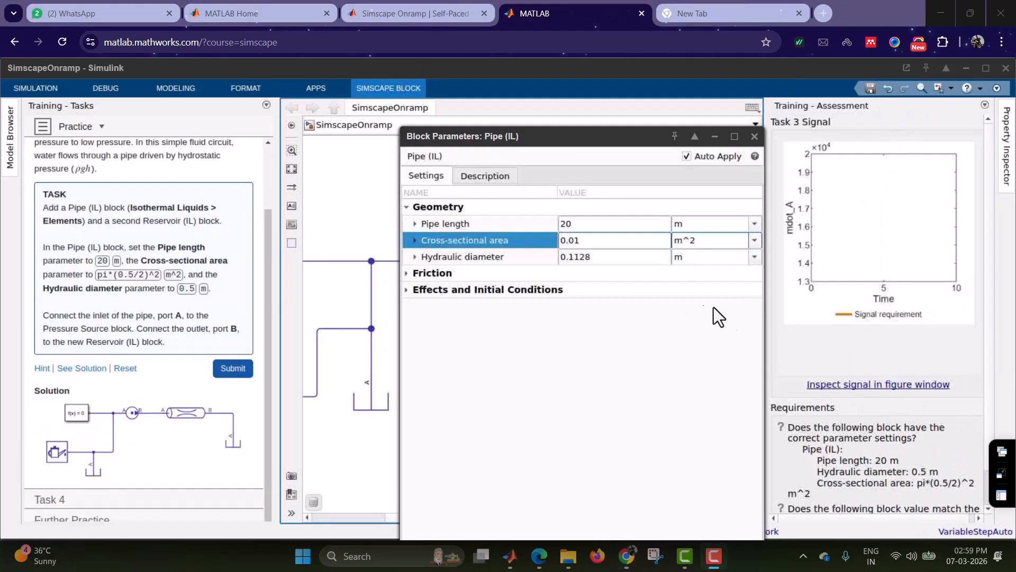
Step: Set the pipe's Cross-sectional area to pi*(0.5/2)^2 m^2
double_click(592, 237)
type("pi")
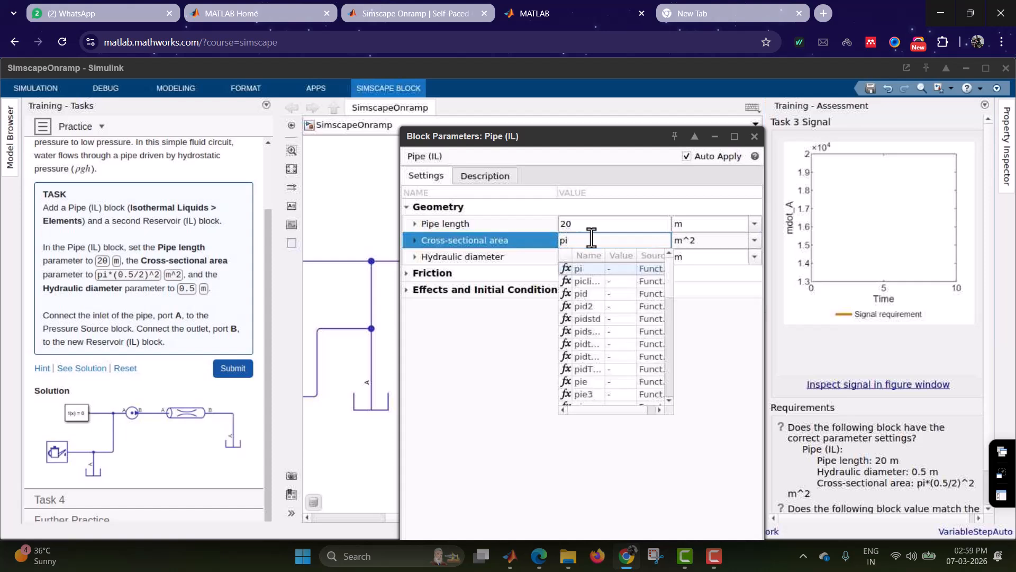
type("*")
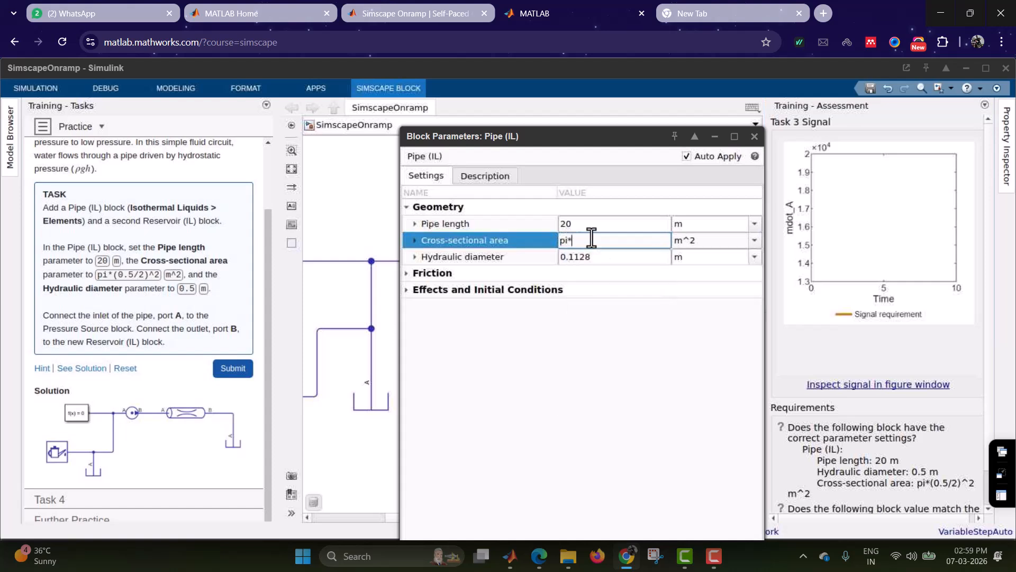
type("(0.5/2)^2")
key("Tab")
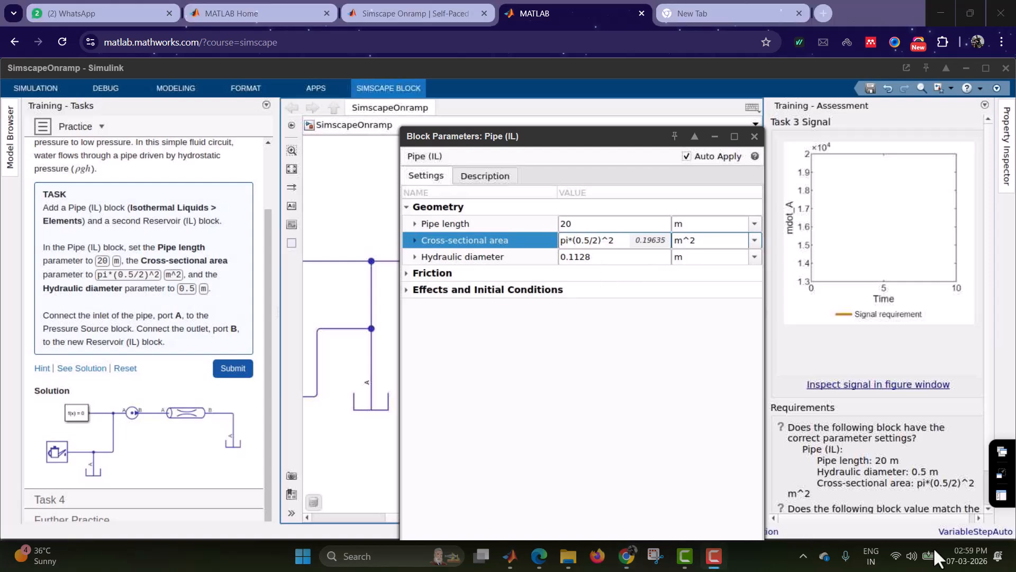
Step: Set the pipe's Hydraulic diameter to 0.5 m and close the Pipe (IL) parameters
left_click(613, 256)
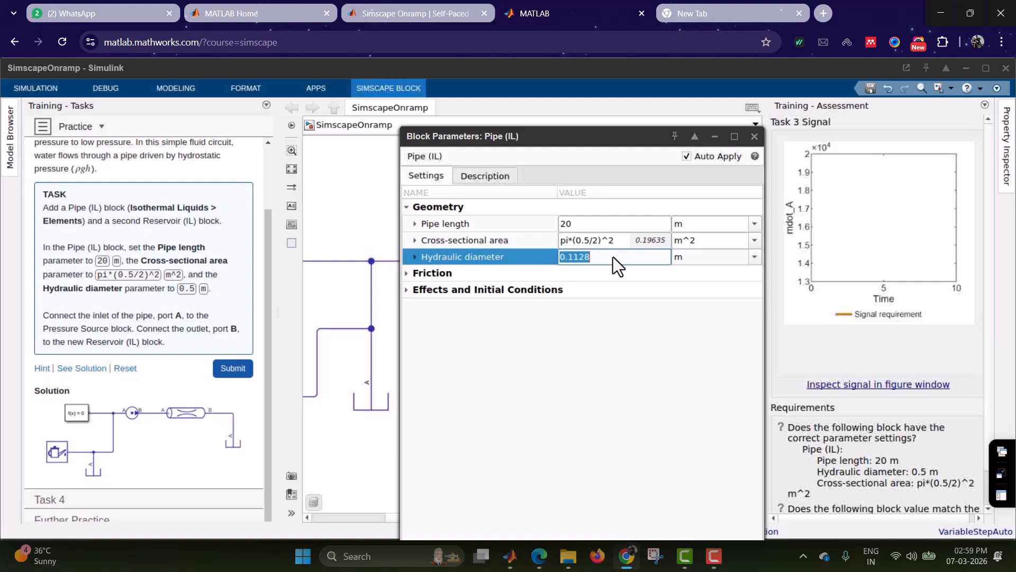
type("0.5")
key("Tab")
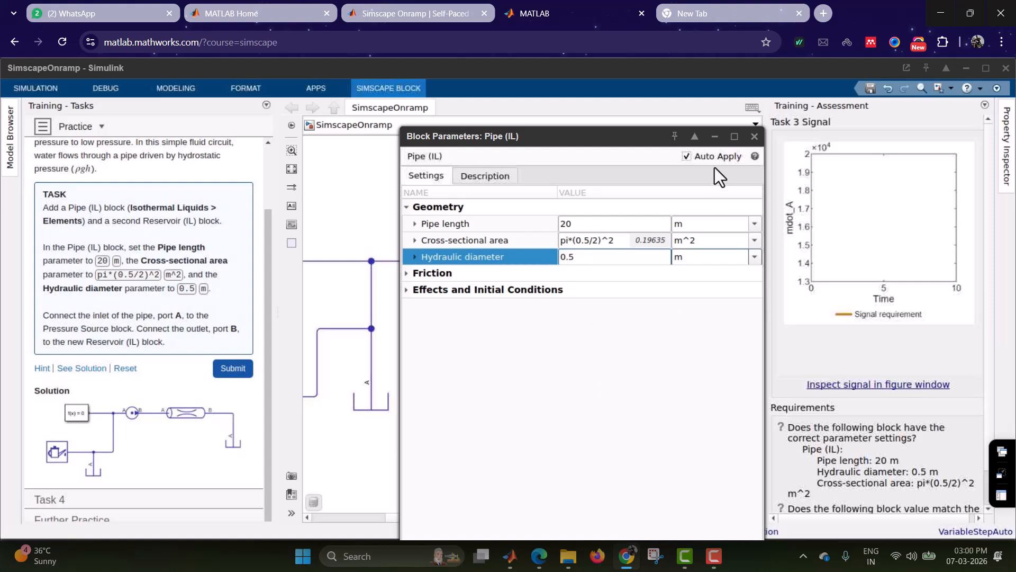
left_click(755, 136)
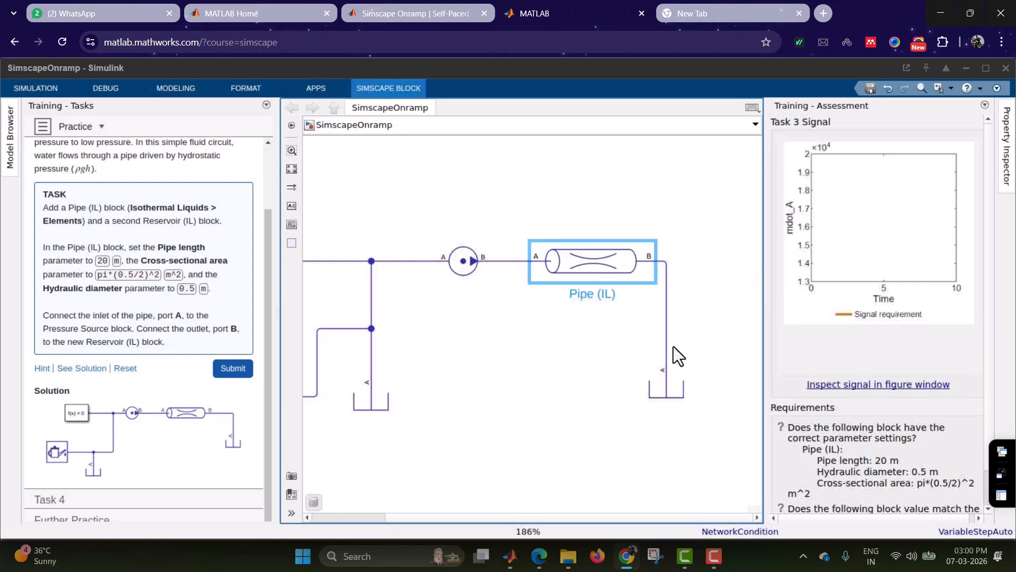
Step: Replace the reservoir at the pipe's port B with a copy of the first Reservoir (IL) block, connected to the pipe outlet
left_click(292, 169)
left_click(460, 390)
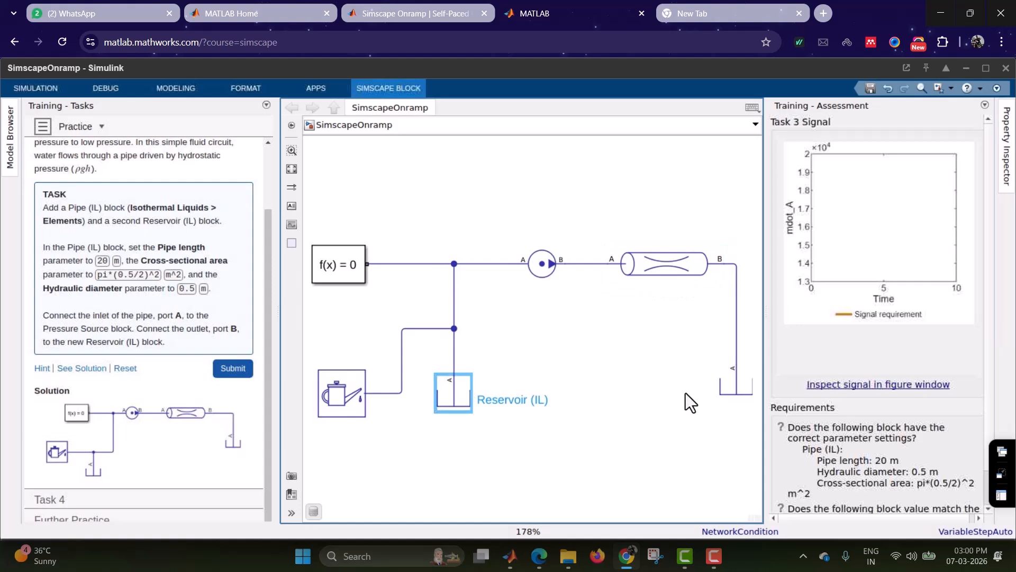
left_click(731, 393)
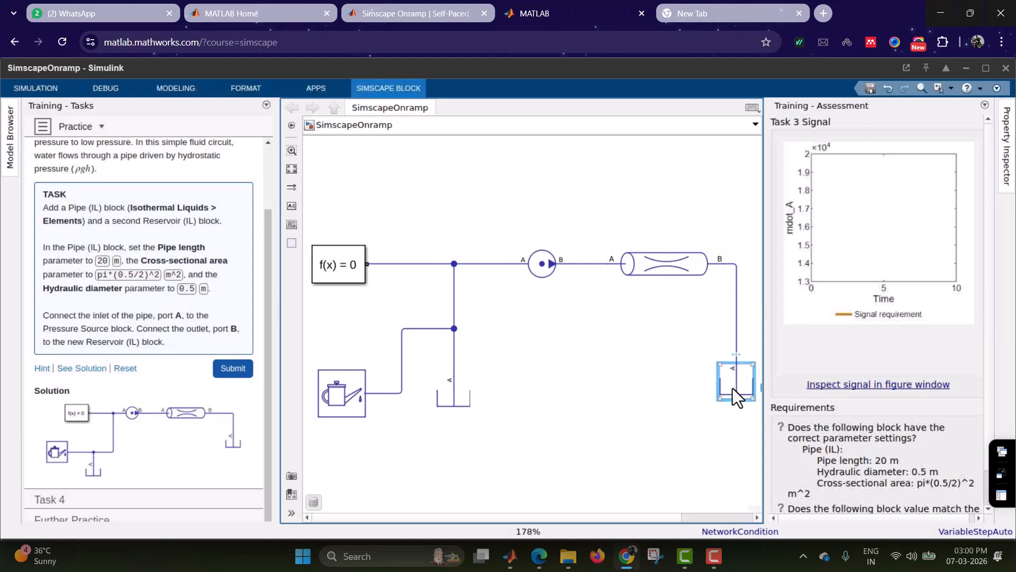
key("Delete")
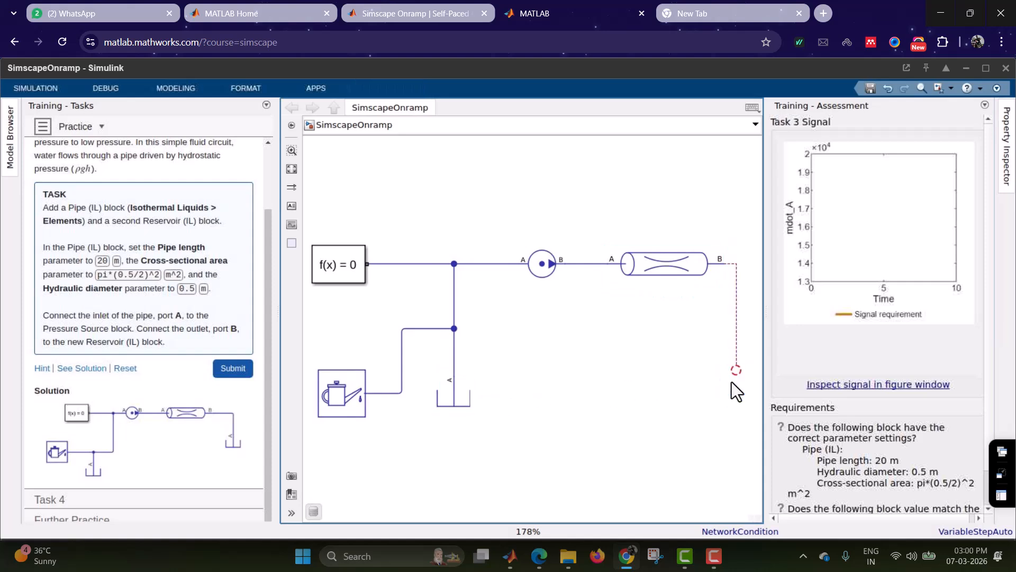
left_click_drag(464, 396, 743, 404)
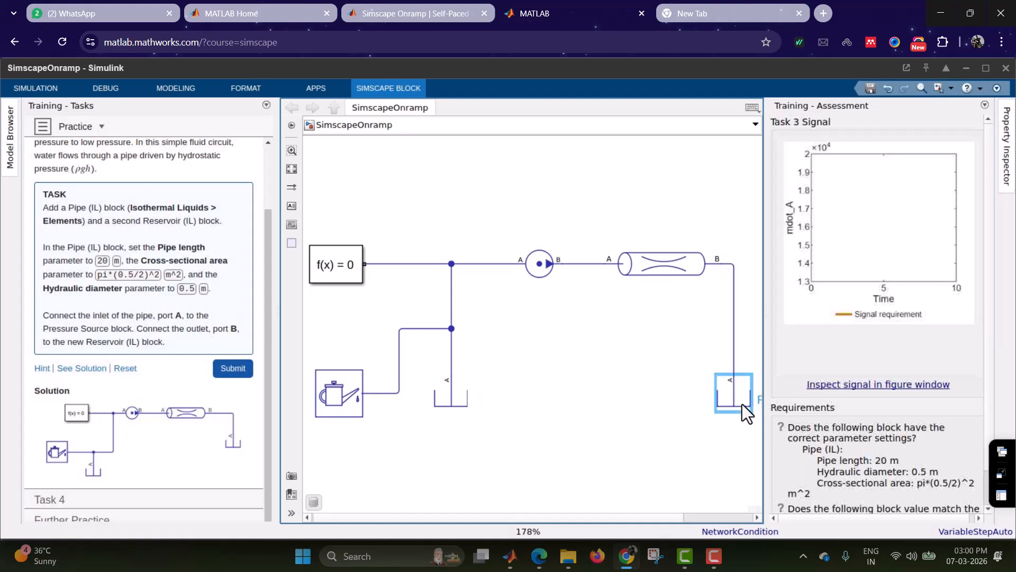
left_click(527, 365)
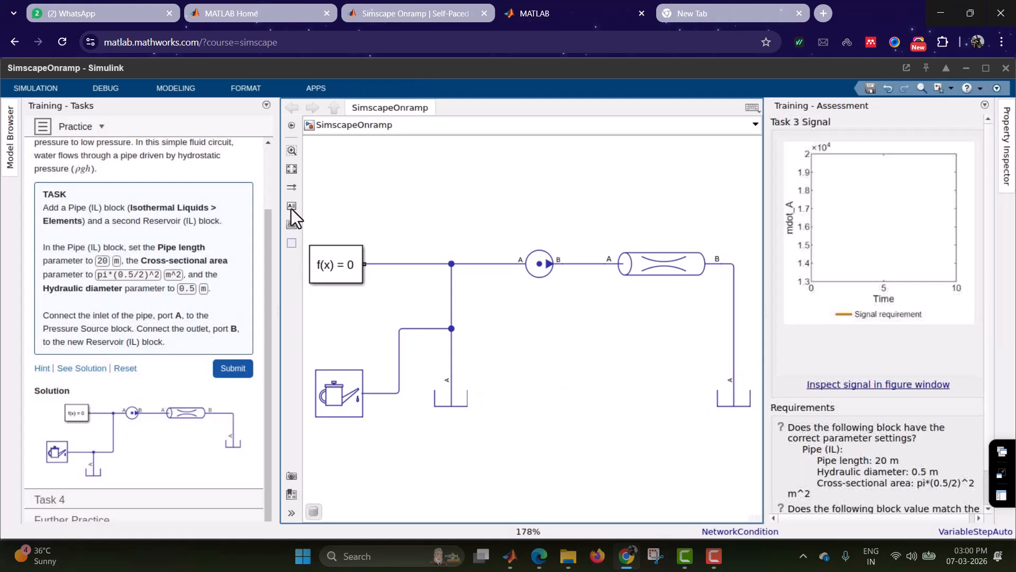
left_click(291, 169)
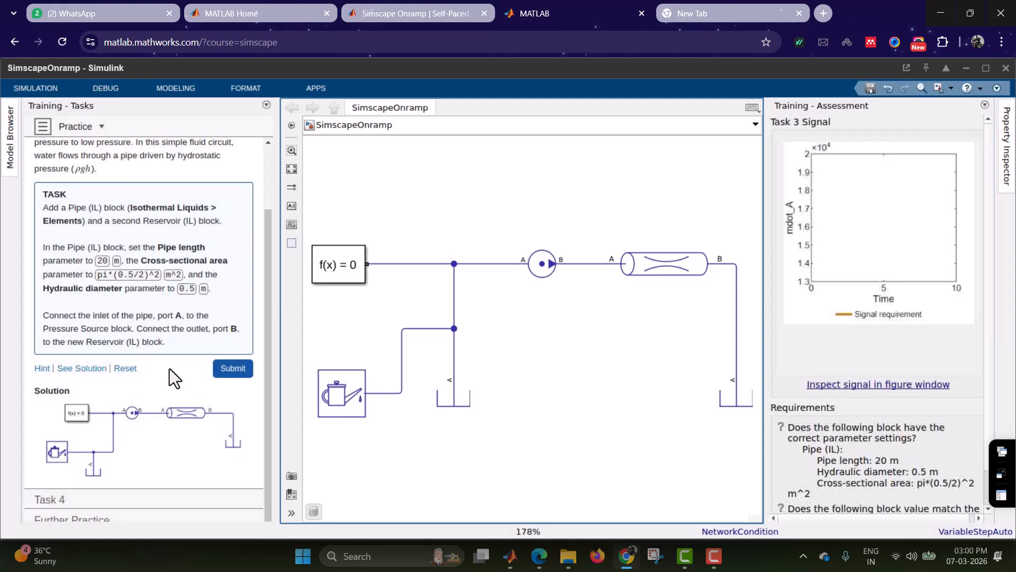
Step: Submit Task 3 for assessment and go on to Task 4
left_click(233, 370)
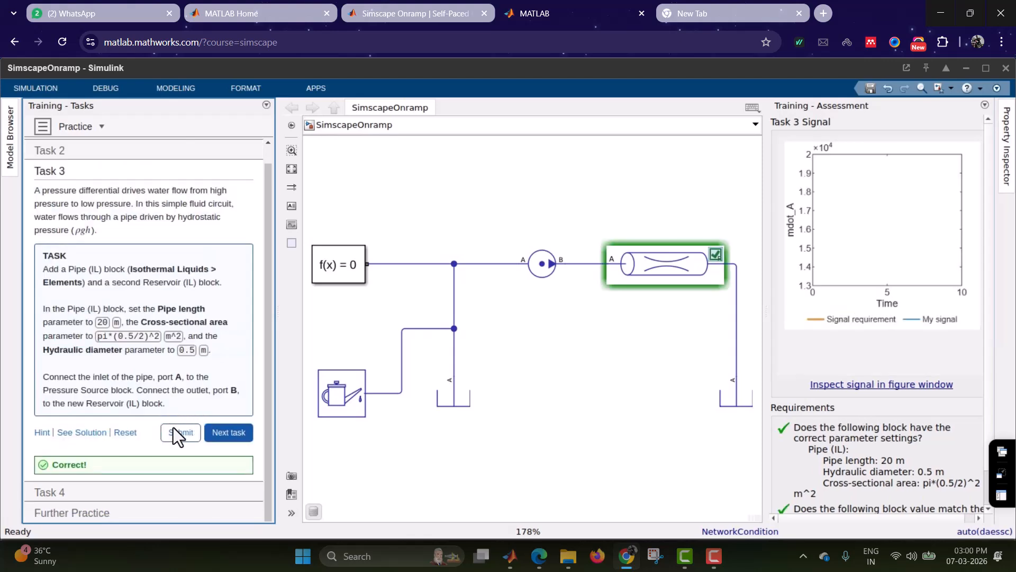
left_click(212, 433)
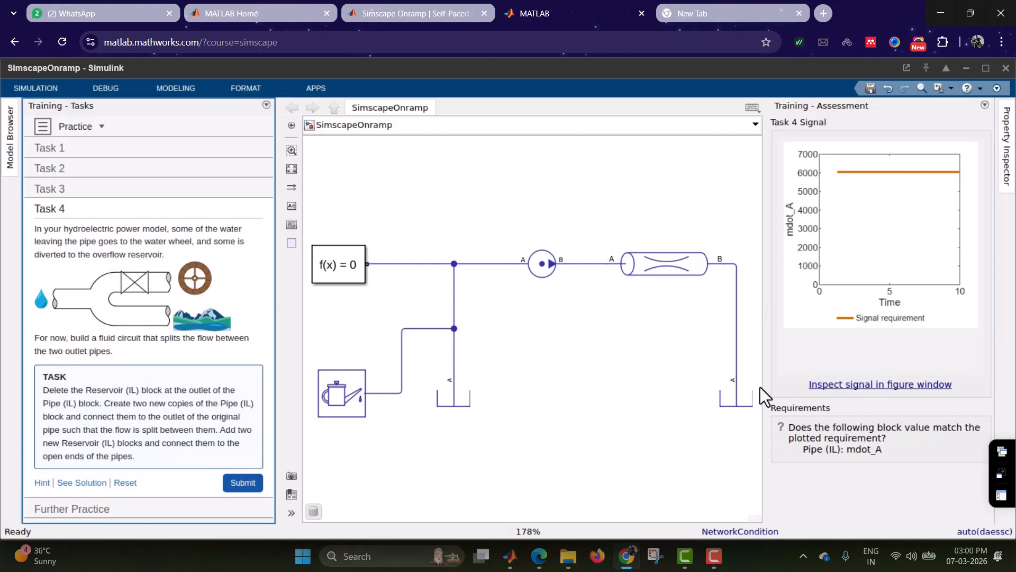
Step: Delete the Reservoir (IL) block at the pipe's outlet and its leftover connection line, and show the Task 4 solution
left_click(739, 399)
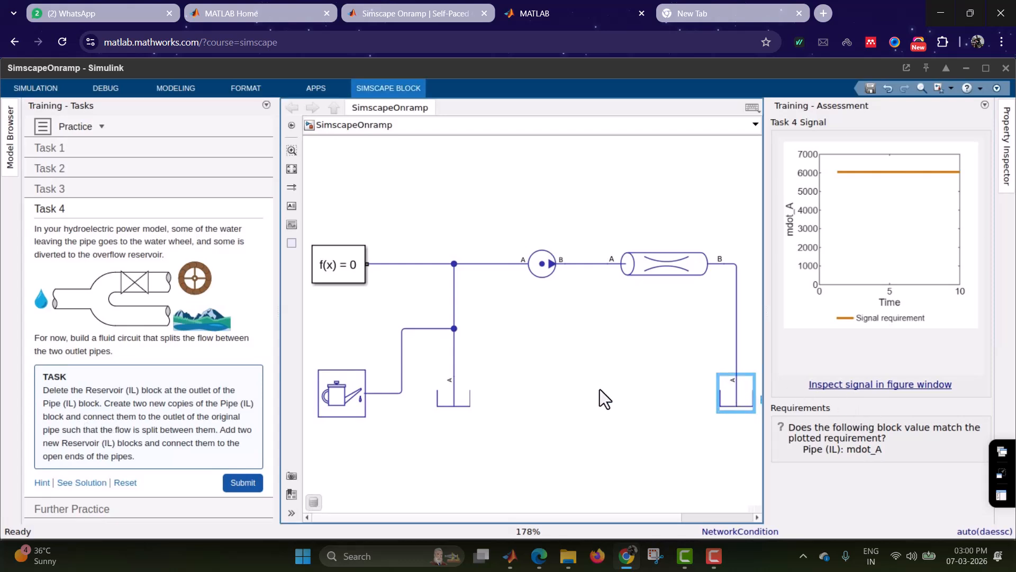
key("Delete")
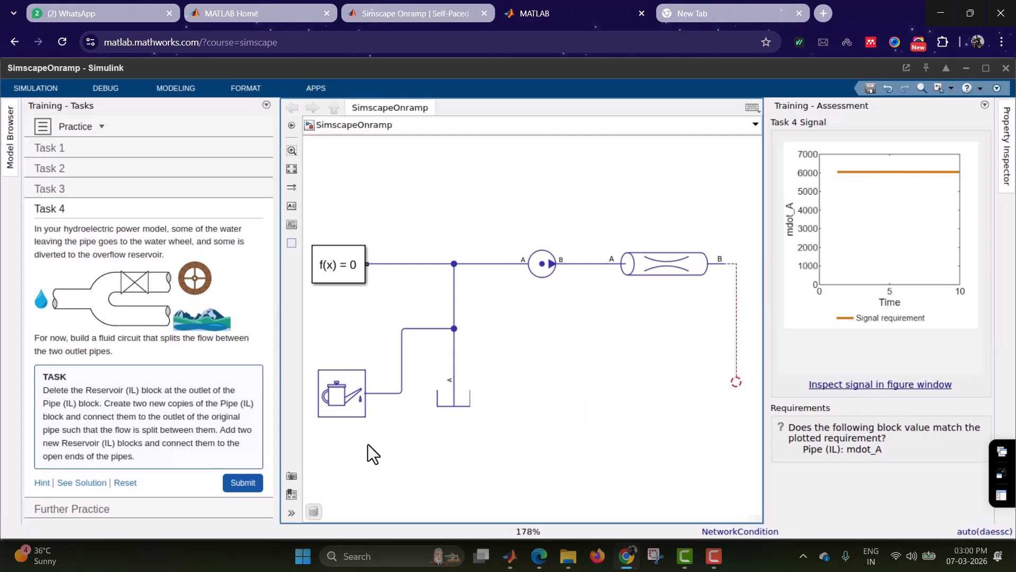
left_click(74, 483)
scroll(138, 411, "down", 2)
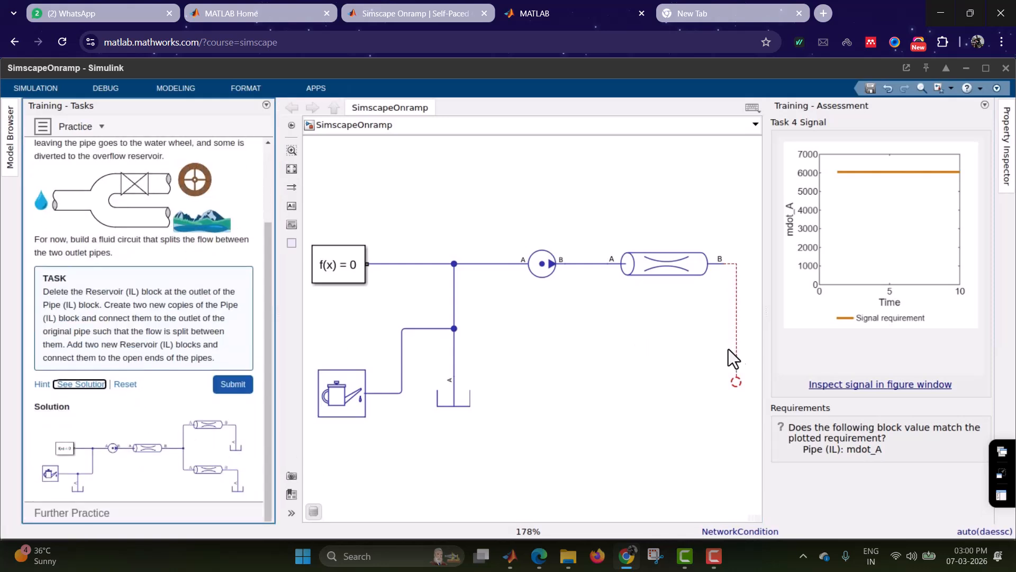
left_click(736, 377)
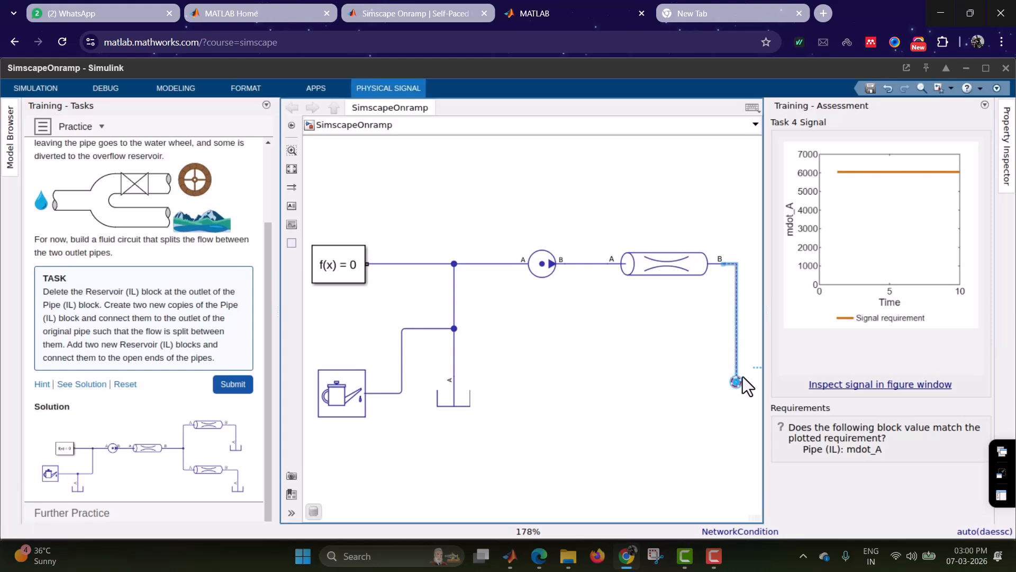
key("Delete")
Step: Create two copies of the Pipe (IL) block and place one above and one below the original pipe's outlet
left_click(657, 278)
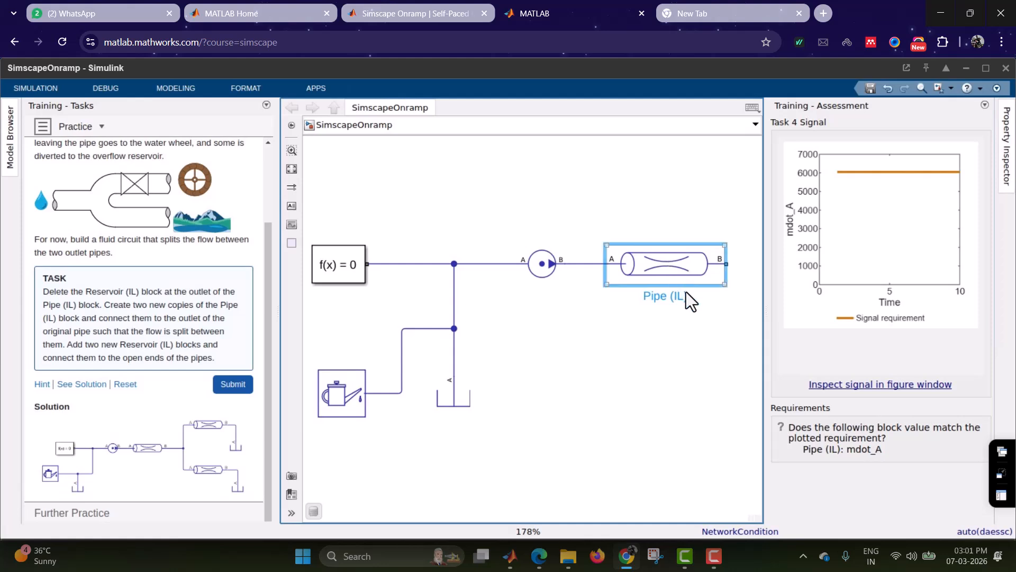
key("ctrl+c")
key("ctrl+v")
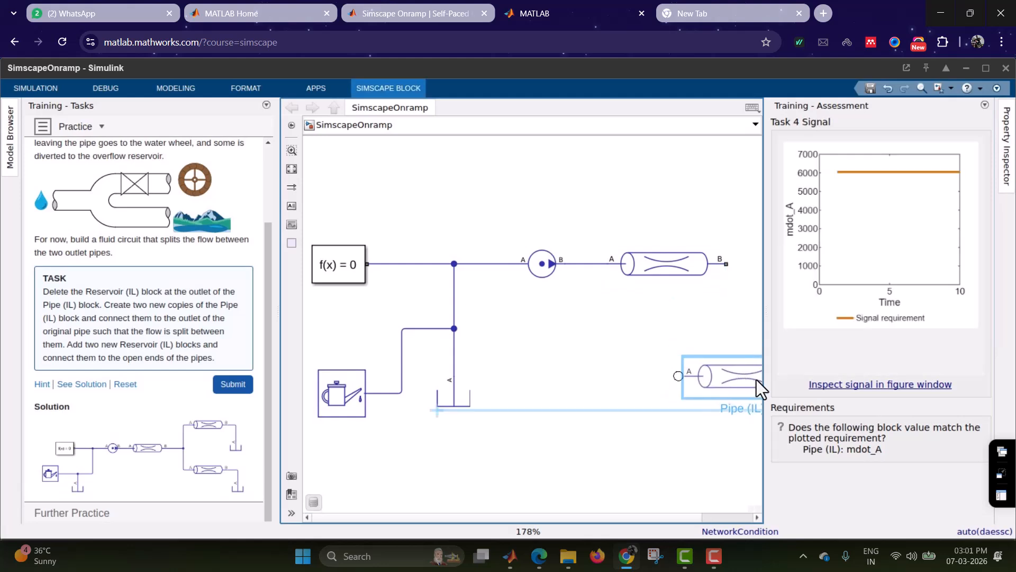
left_click(292, 168)
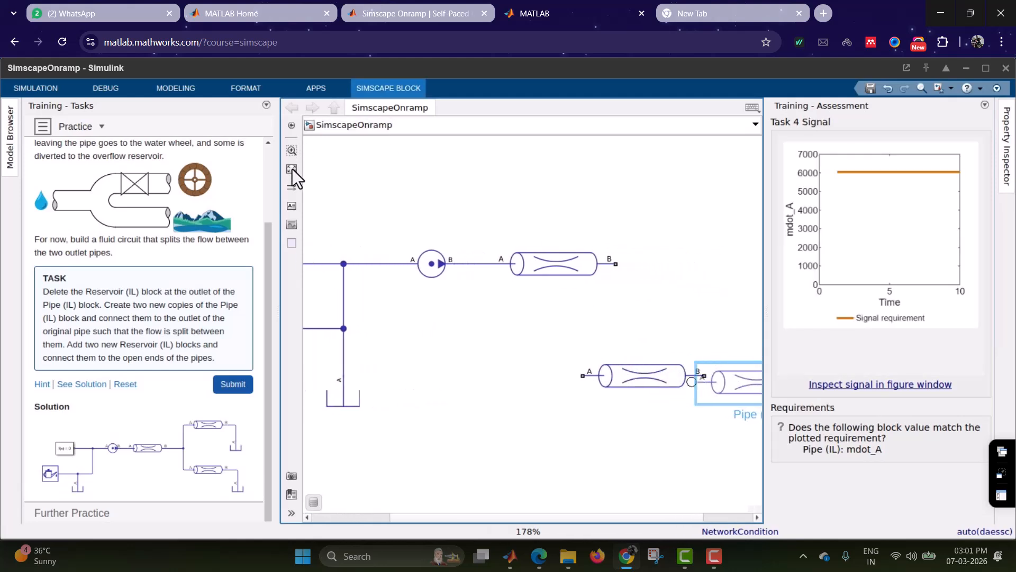
left_click_drag(707, 370, 641, 341)
left_click_drag(668, 305, 680, 256)
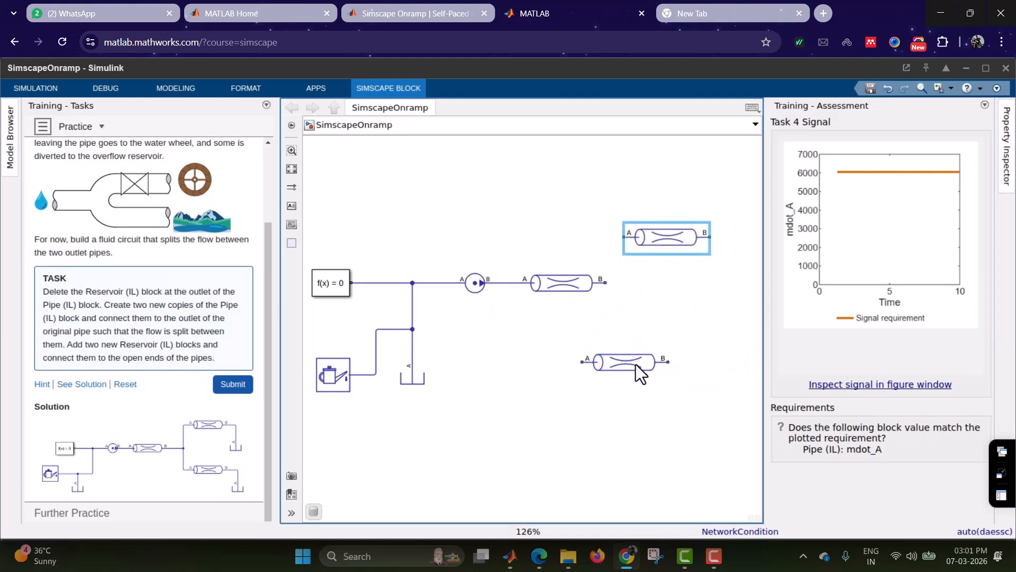
left_click(651, 362)
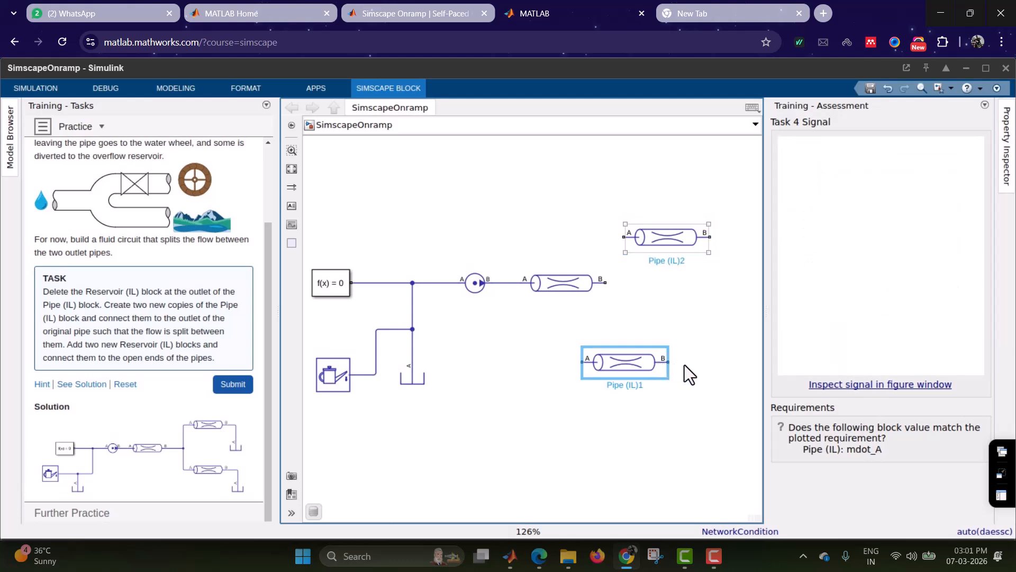
left_click_drag(638, 364, 683, 365)
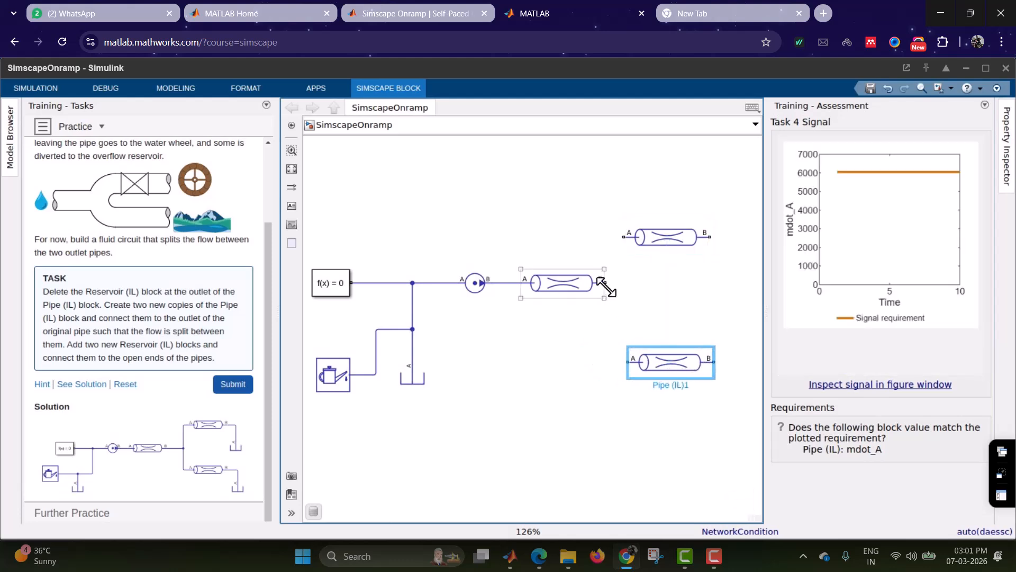
Step: Connect port A of both pipe copies to the original pipe's port B and attach a Reservoir (IL) copy to each open port B
left_click_drag(628, 255, 623, 241)
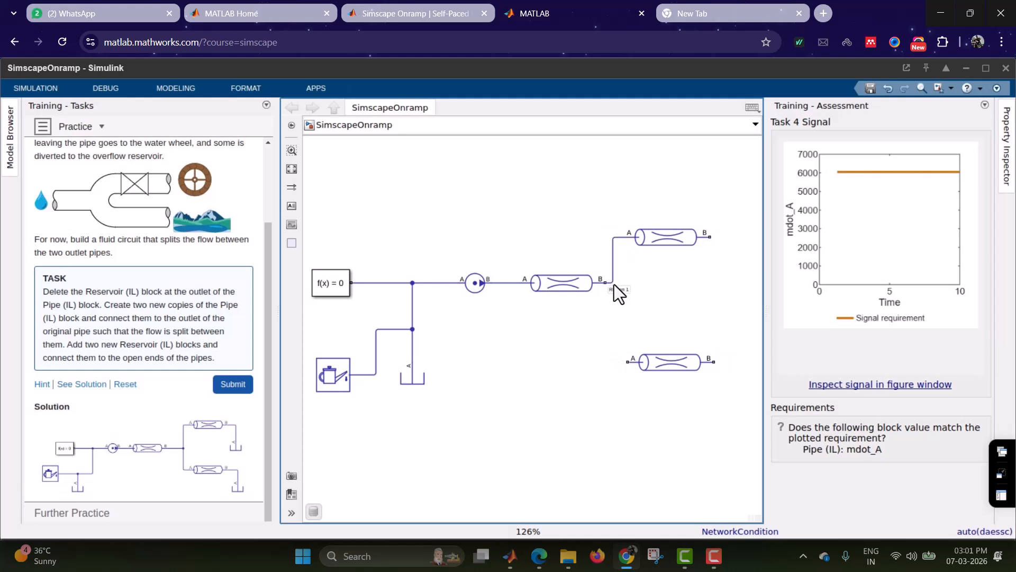
left_click_drag(627, 361, 612, 286)
mouse_move(420, 380)
left_mouse_down()
mouse_move(603, 339)
mouse_move(733, 275)
mouse_move(713, 239)
left_mouse_up()
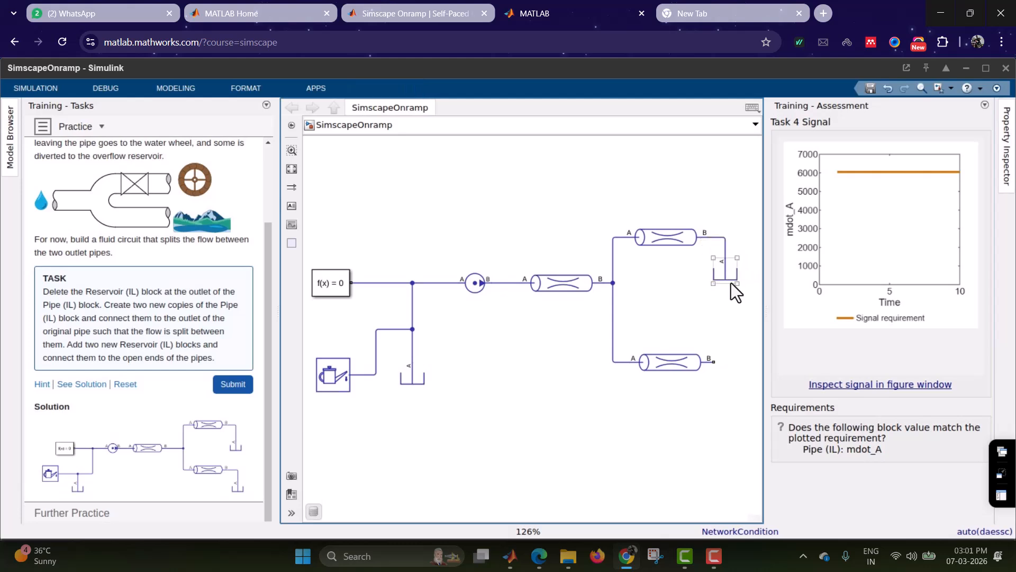
mouse_move(729, 277)
left_mouse_down()
mouse_move(729, 406)
mouse_move(714, 362)
left_mouse_up()
left_click(292, 169)
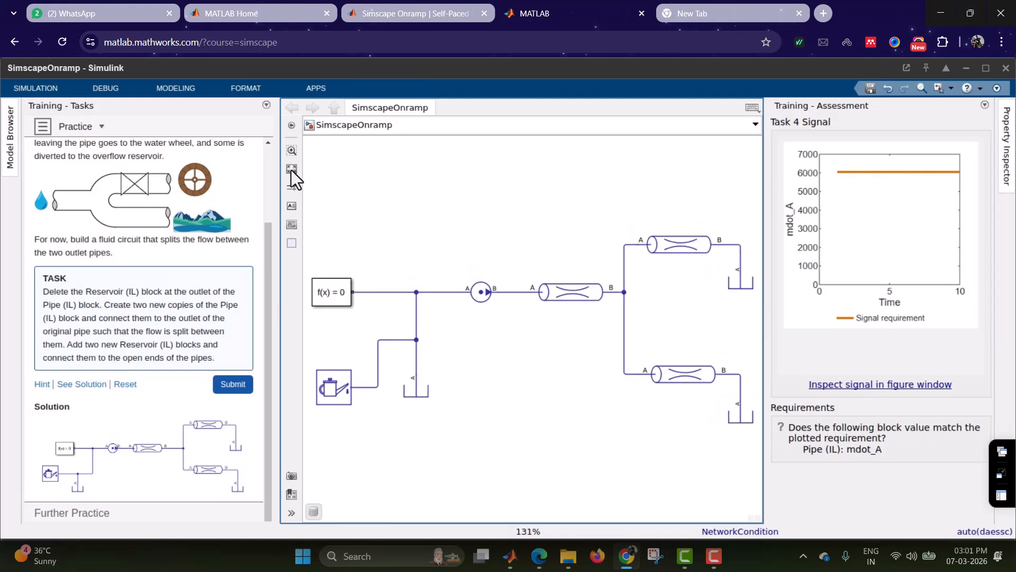
Step: Submit Task 4 and move past Further Practice to the next section, Hydroelectric Power Model
left_click(232, 395)
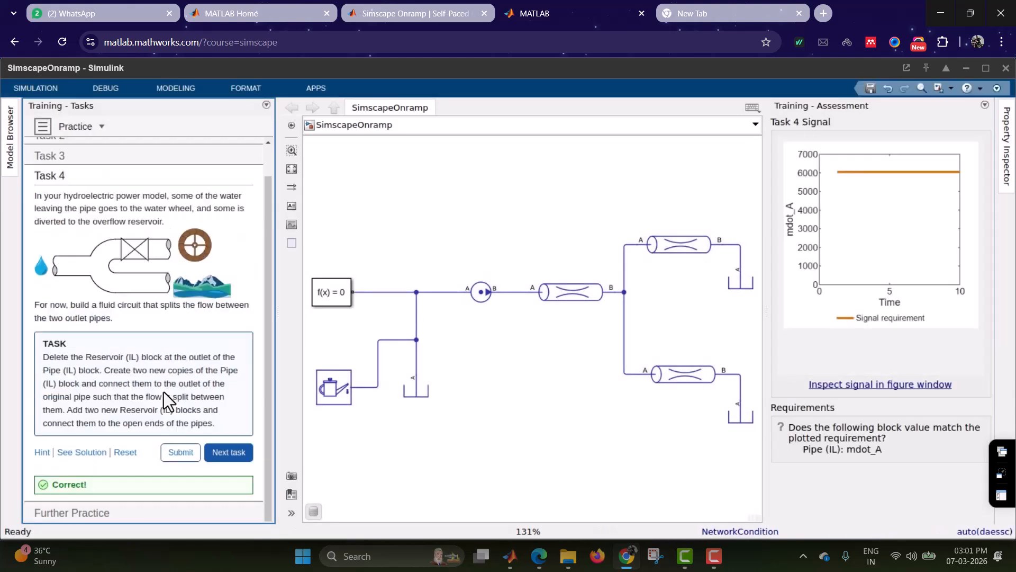
left_click(238, 454)
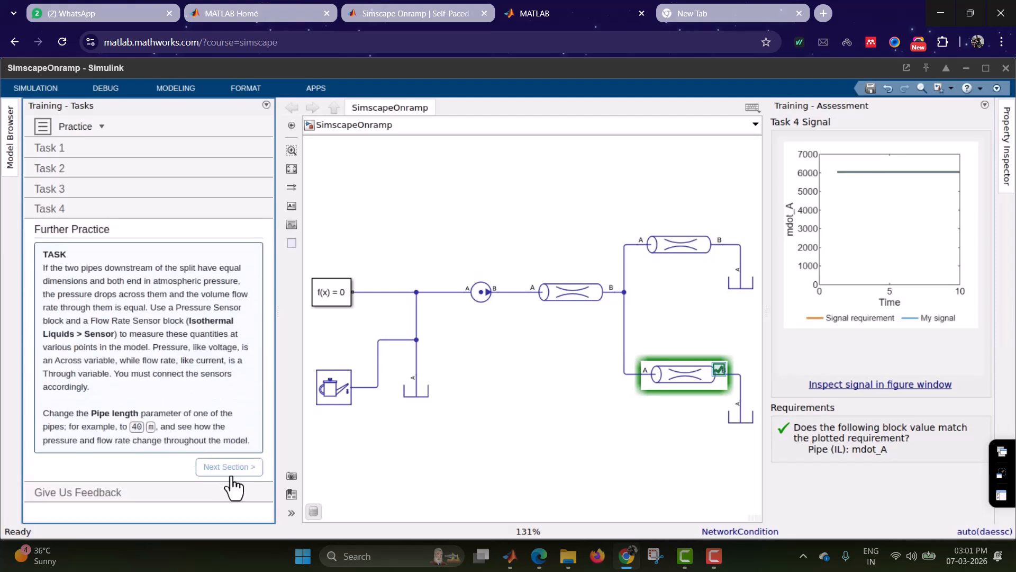
left_click(230, 470)
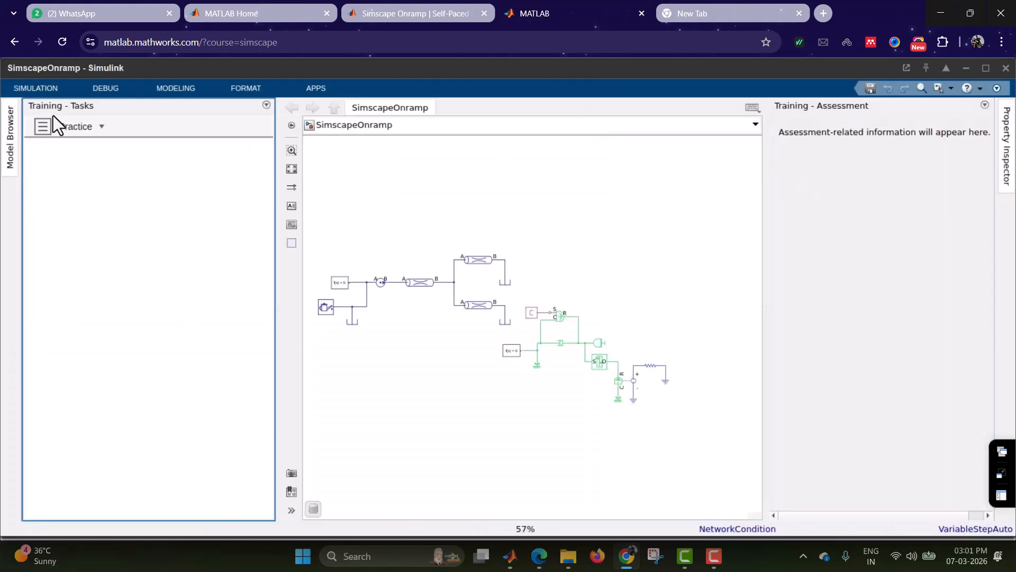
left_click(46, 125)
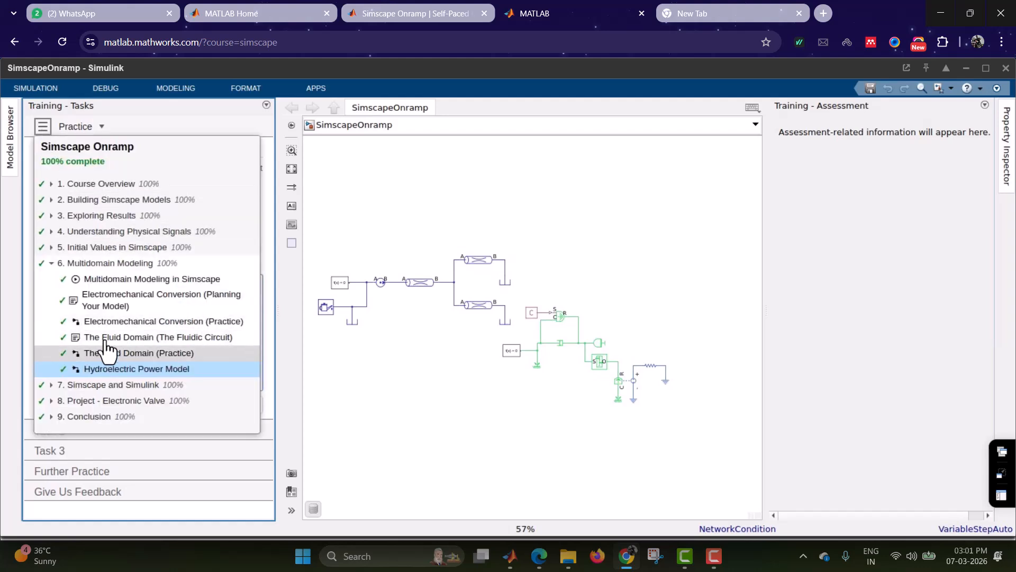
left_click(47, 129)
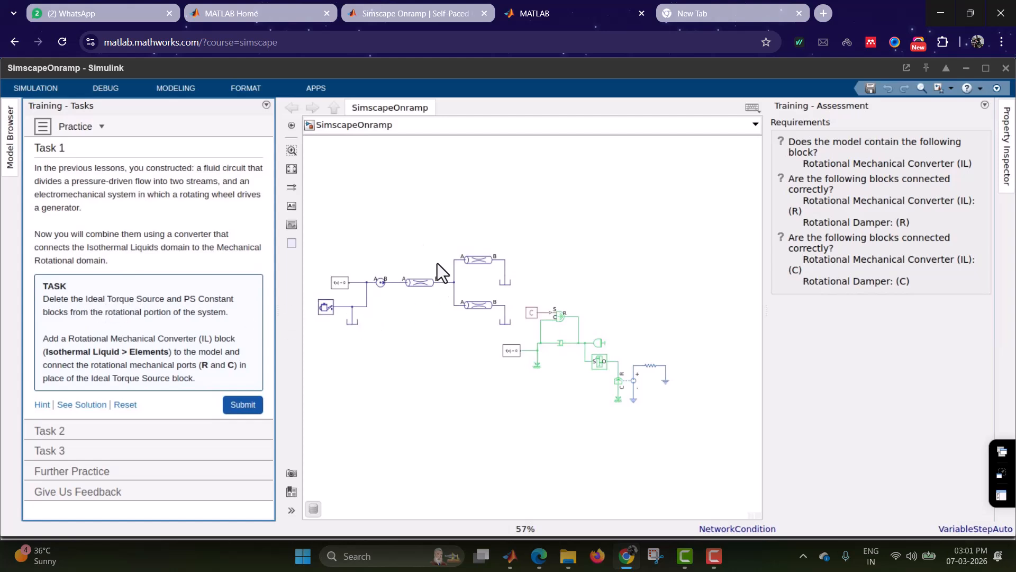
Step: Delete the Ideal Torque Source and PS Constant blocks from the rotational system, showing the Task 1 solution for reference
left_click(291, 168)
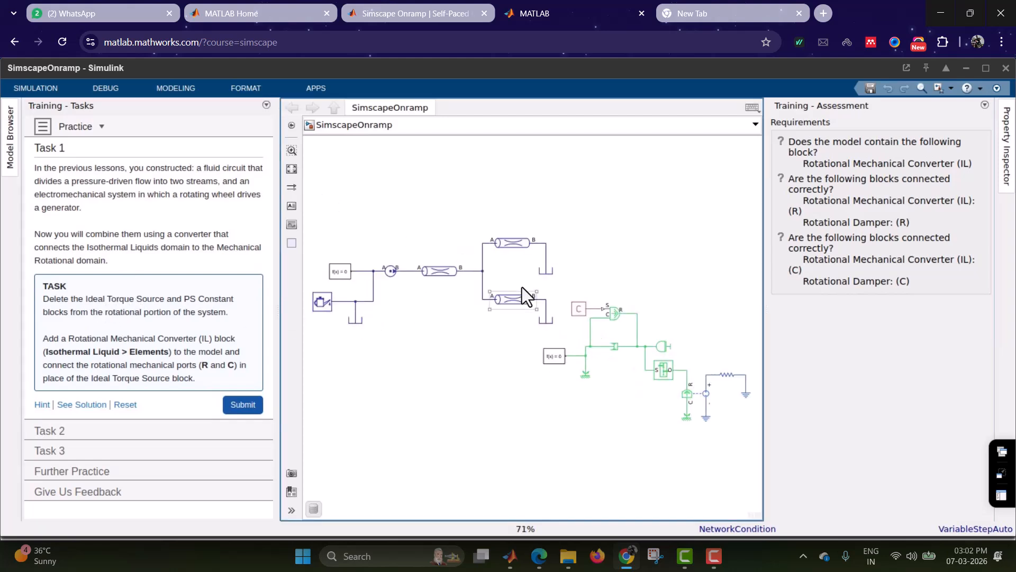
left_click(550, 319)
left_click(613, 318)
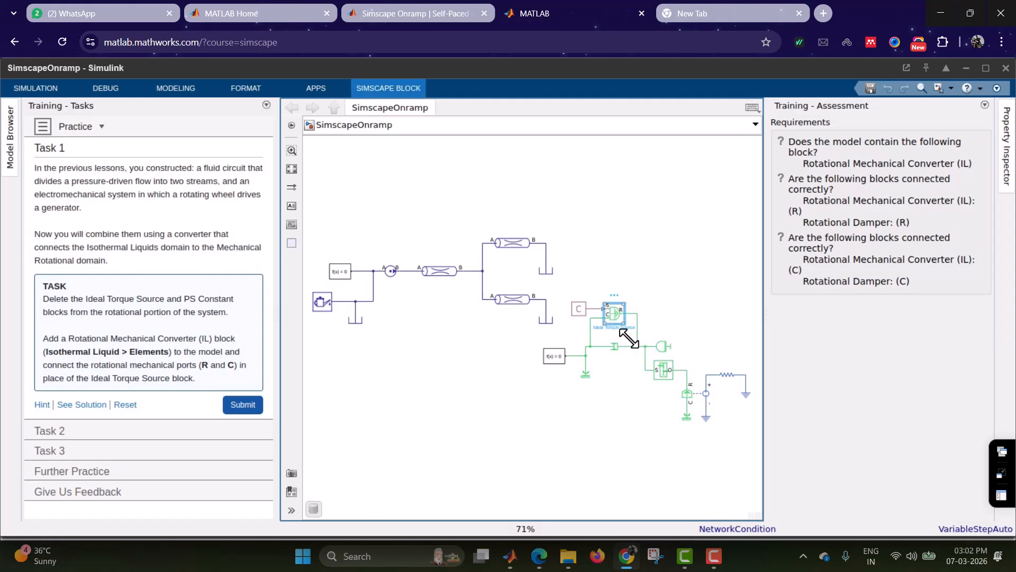
scroll(630, 338, "up", 2)
scroll(630, 340, "up", 3)
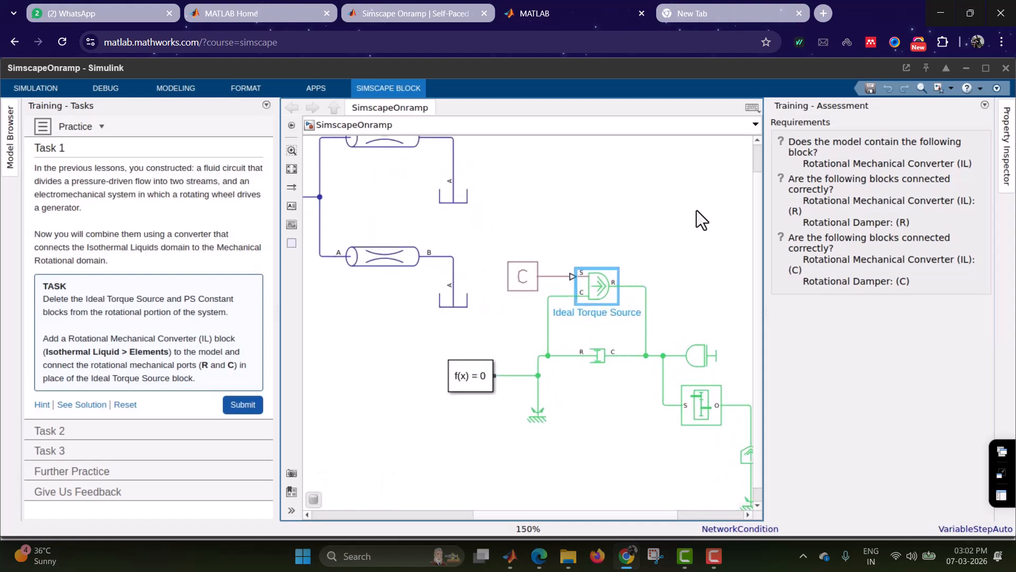
key("Delete")
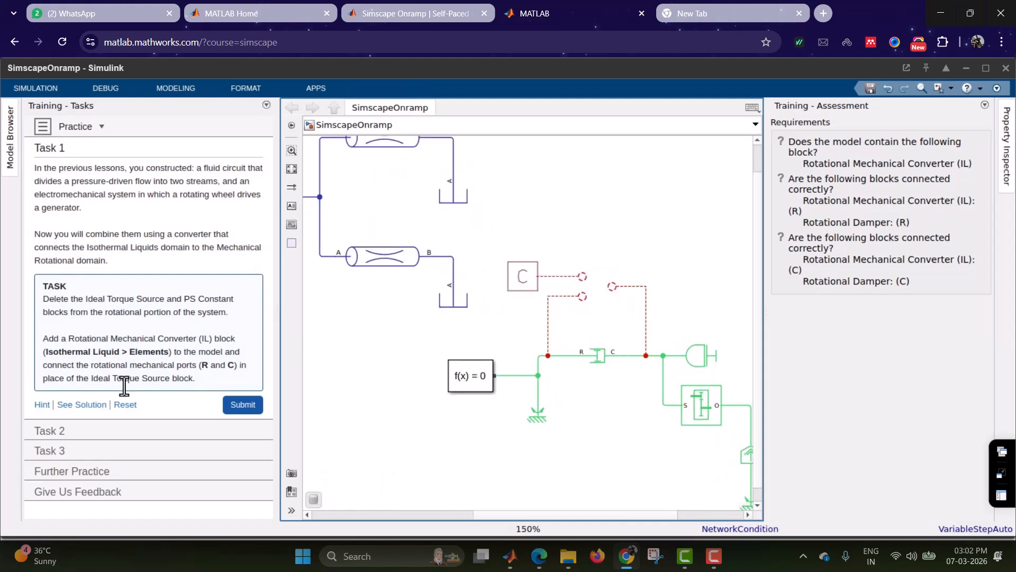
left_click(81, 404)
scroll(120, 421, "down", 2)
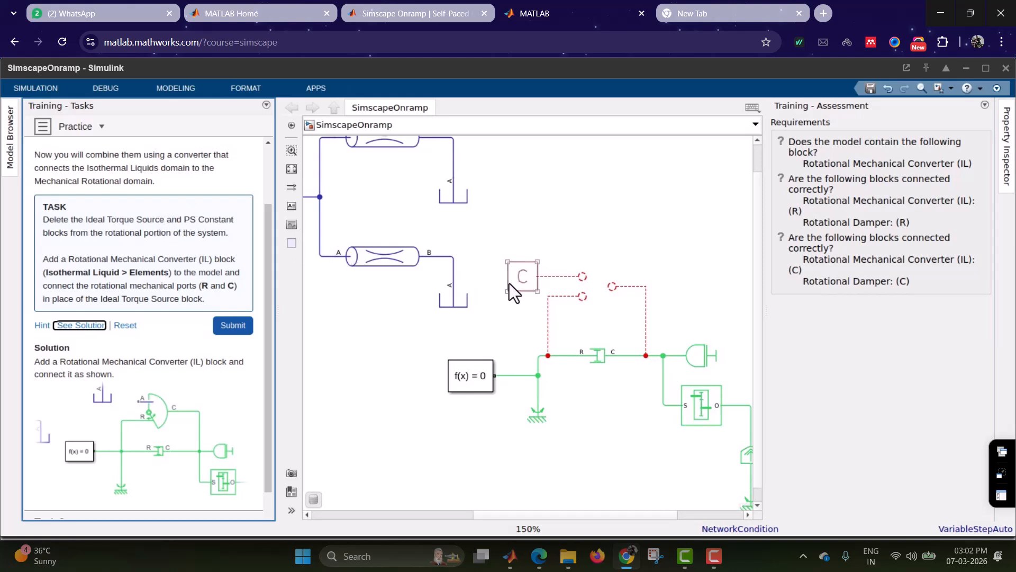
left_click(523, 282)
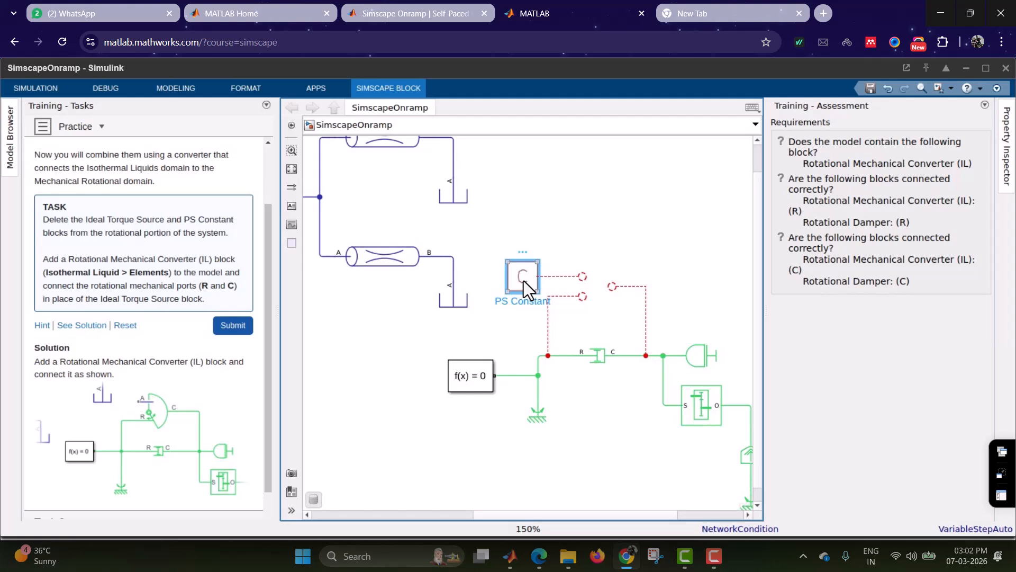
key("Delete")
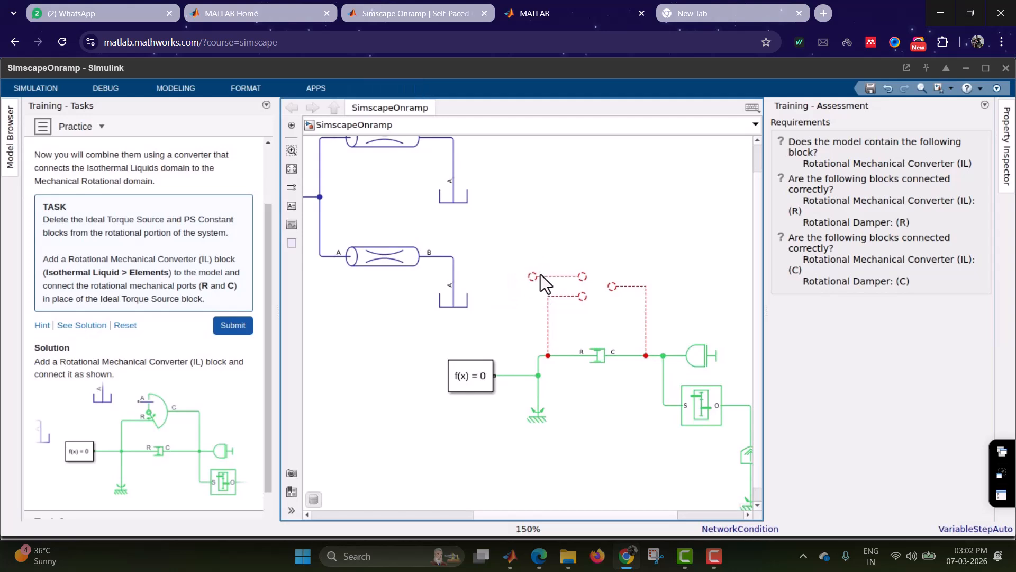
Step: Delete the unconnected signal line and the two dangling rotational lines above the Rotational Damper
left_click(582, 276)
key("Delete")
left_click_drag(547, 285, 702, 324)
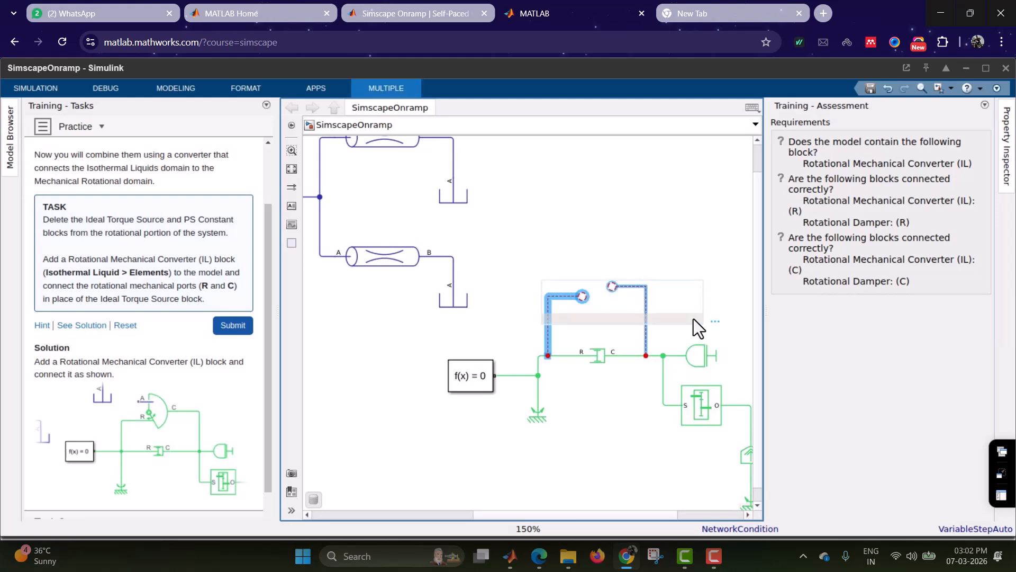
key("Delete")
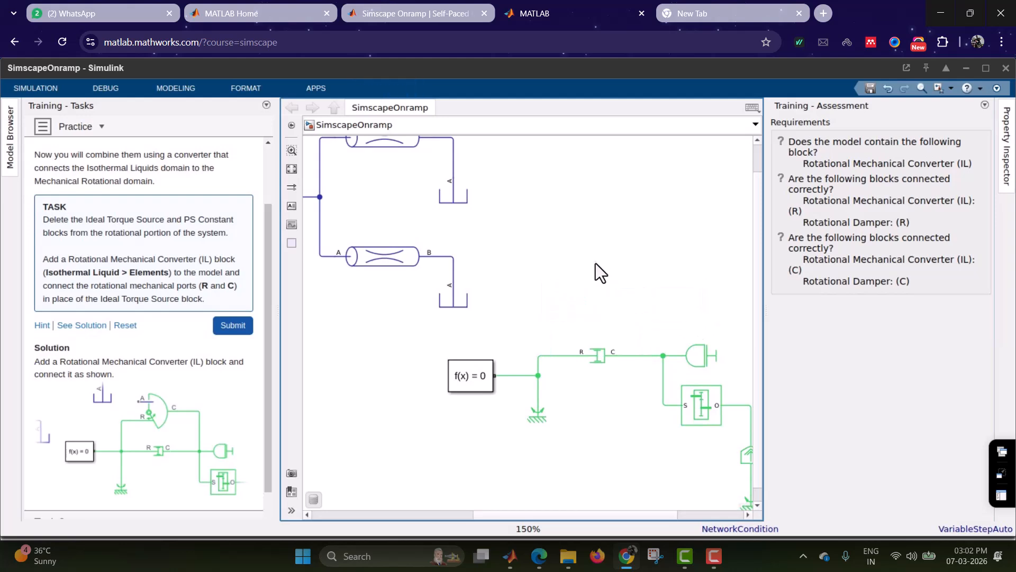
Step: Add a Rotational Mechanical Converter (IL) block from the Isothermal Liquid elements above the Rotational Damper
double_click(595, 263)
type("rotat")
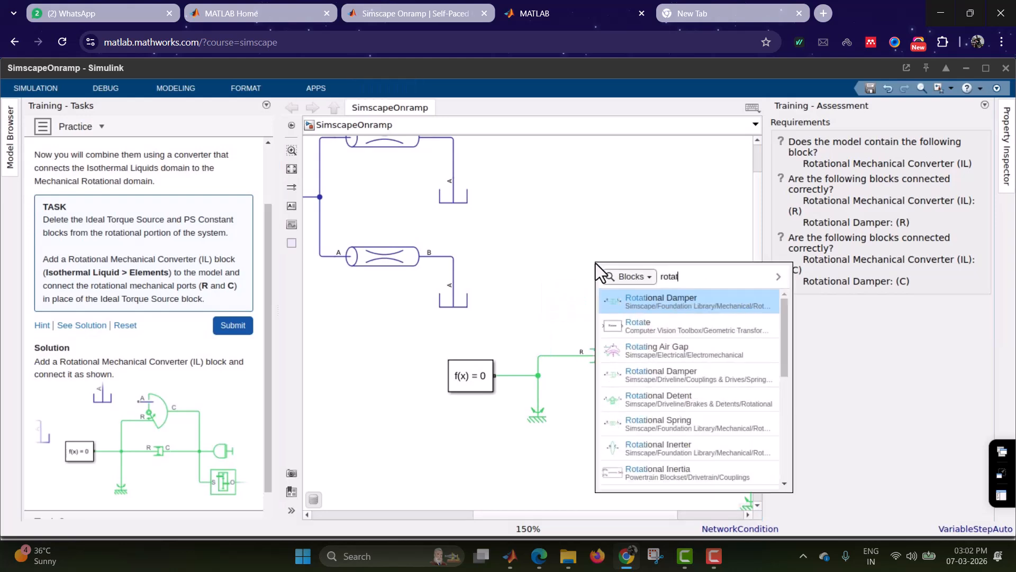
type("ion")
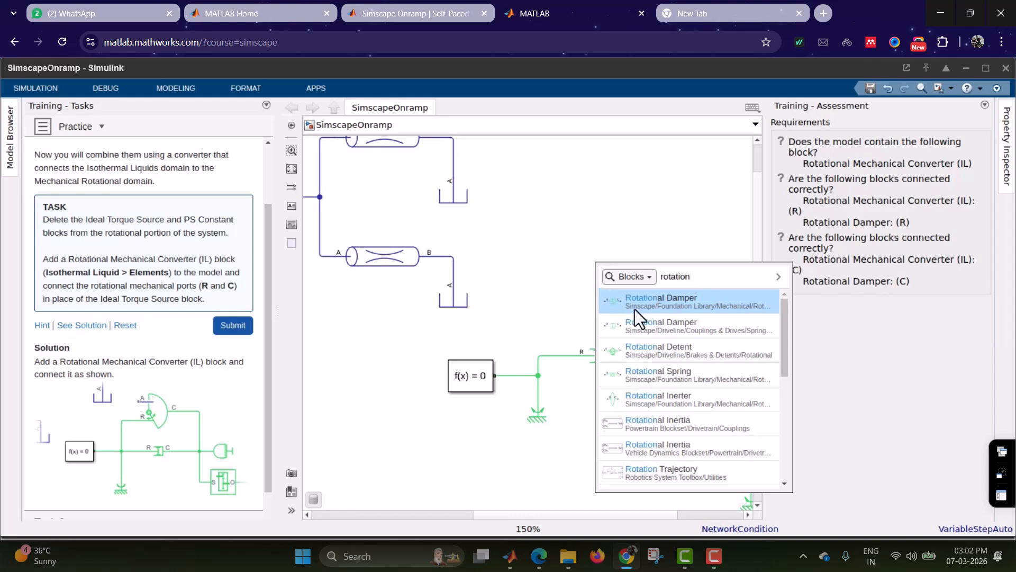
type("al m")
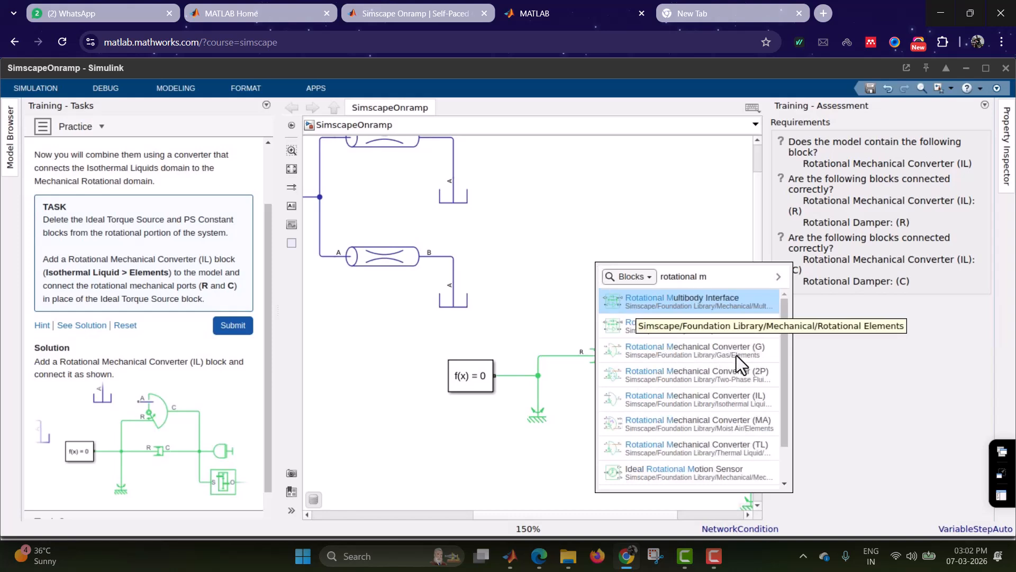
type("ech")
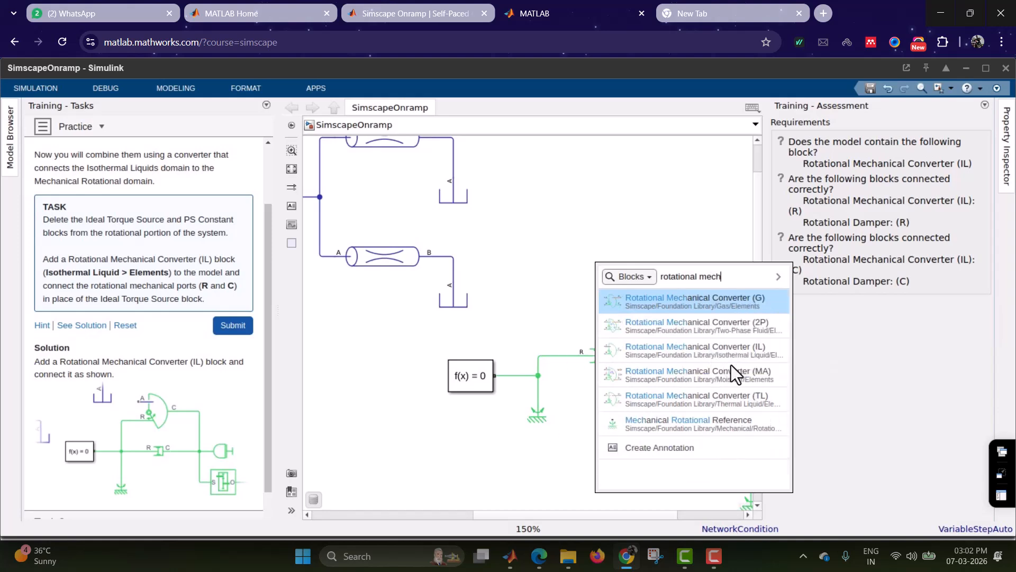
left_click(714, 351)
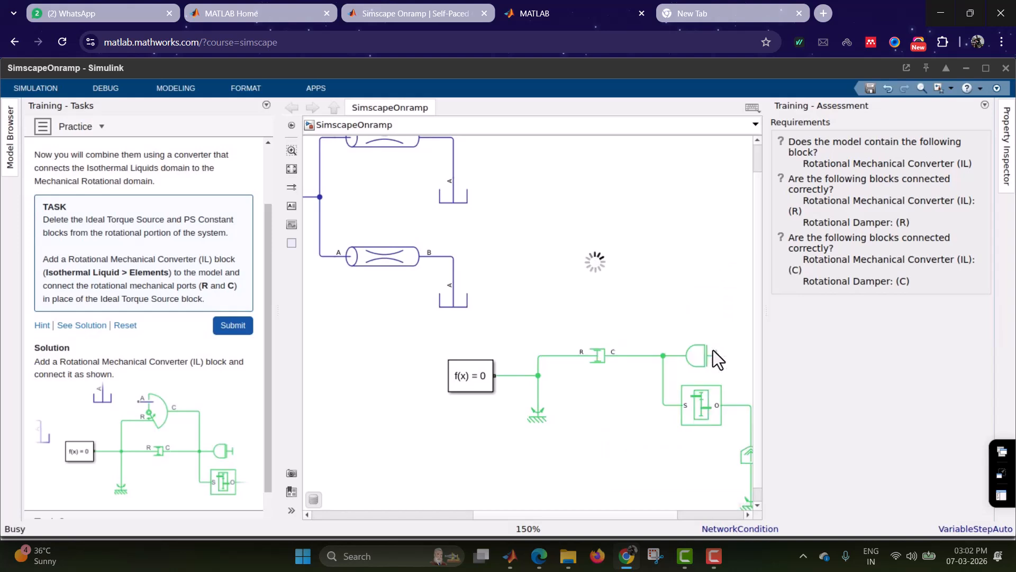
left_click_drag(605, 269, 621, 284)
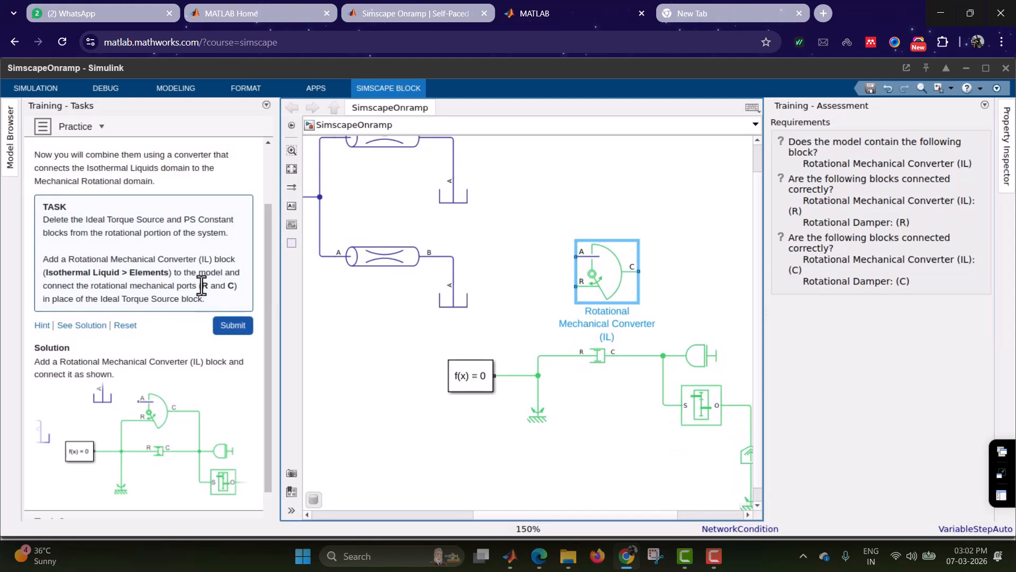
Step: Connect port R of the Rotational Mechanical Converter (IL) to the line leading into the Rotational Damper's port R
left_click(591, 274)
left_click_drag(576, 287, 564, 292)
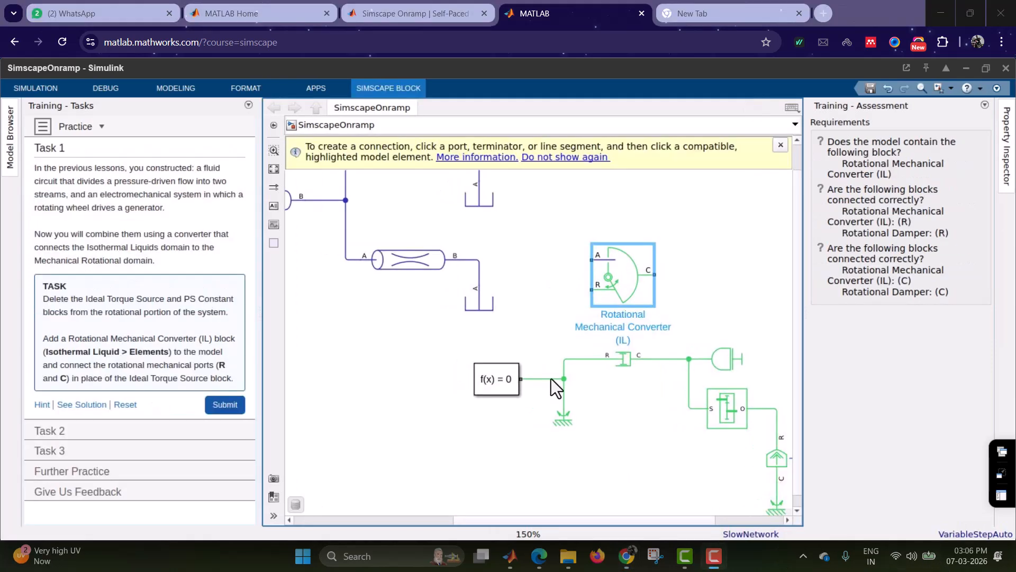
left_click(591, 290)
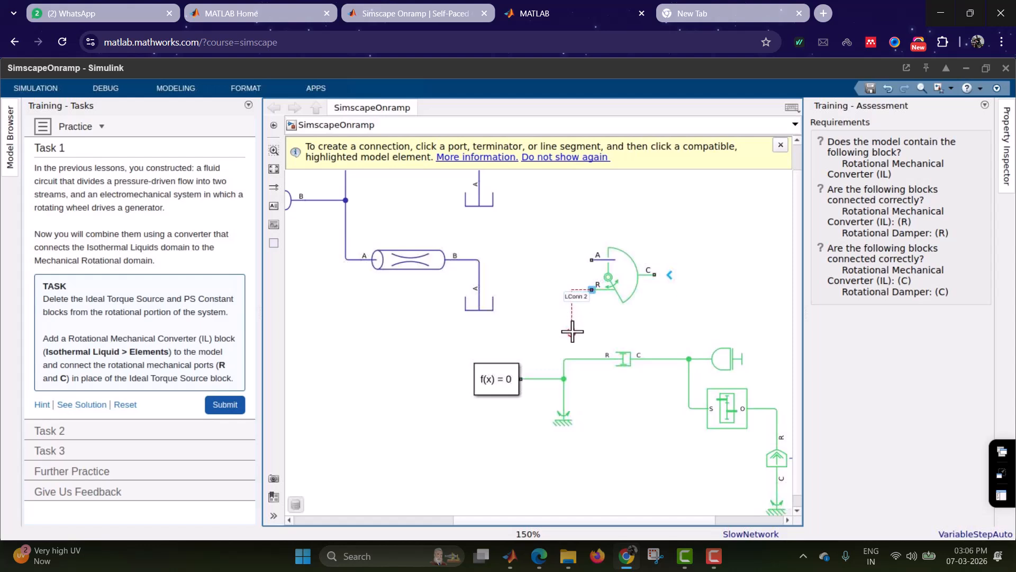
left_click(576, 359)
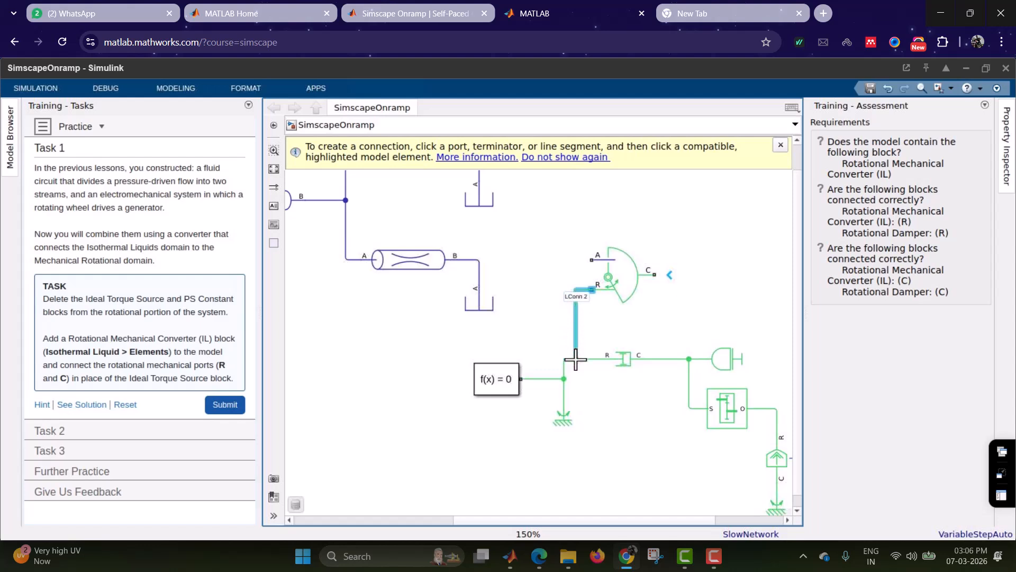
Step: Connect the converter's port C to the node after the Rotational Damper's port C, then submit Task 1 and continue to Task 2
left_click(83, 407)
scroll(124, 413, "down", 2)
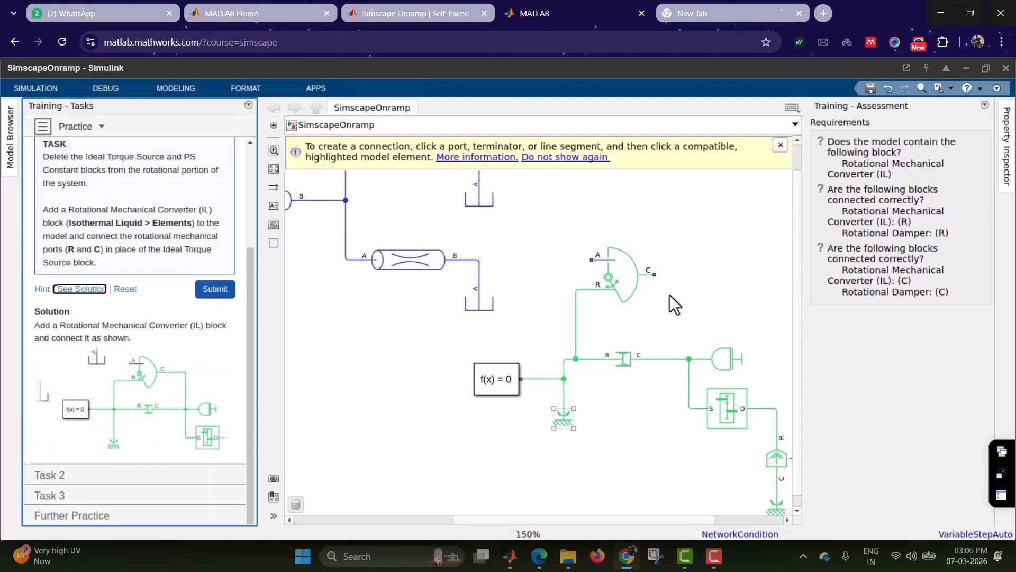
left_click(655, 274)
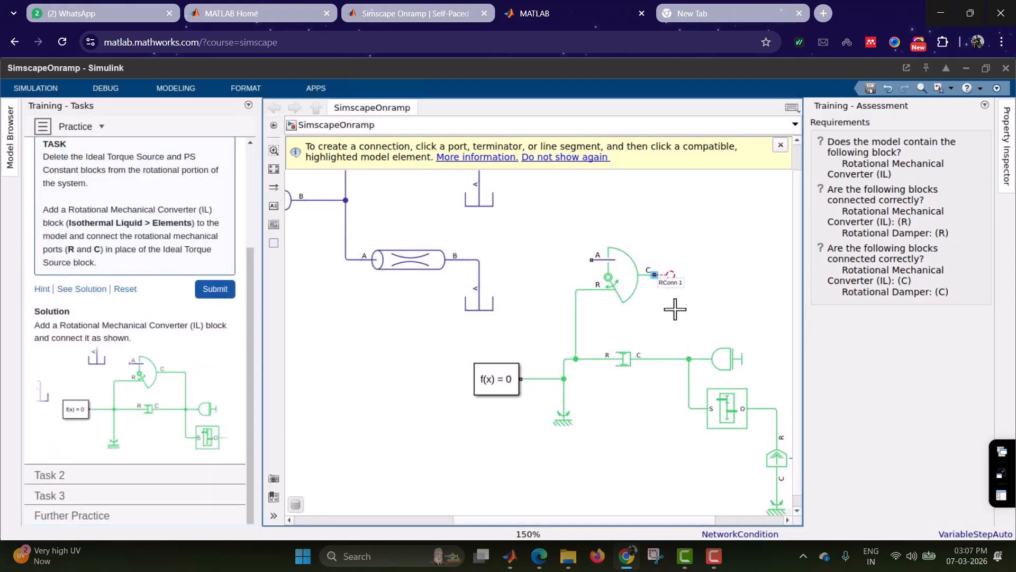
left_click(688, 359)
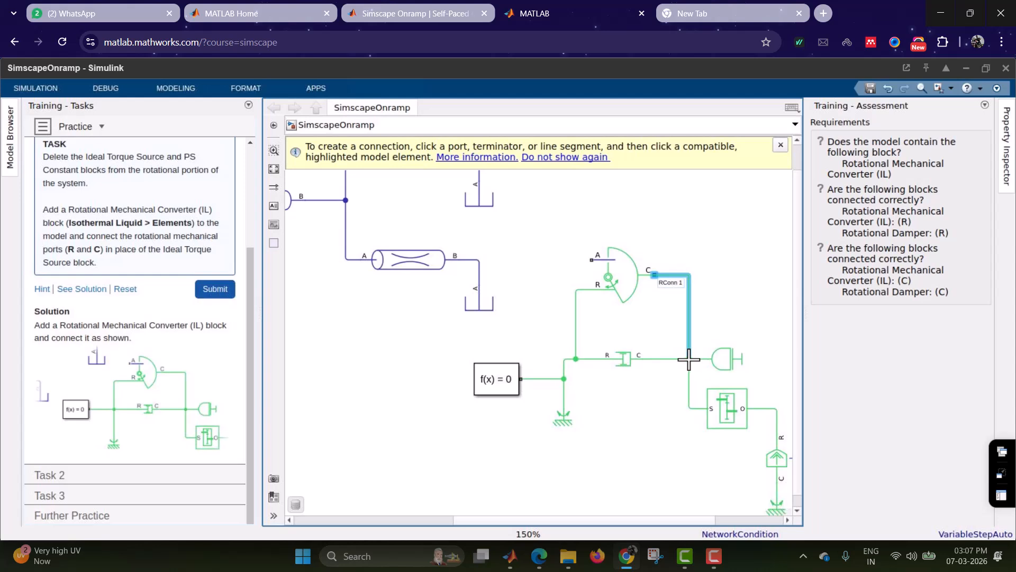
left_click(214, 288)
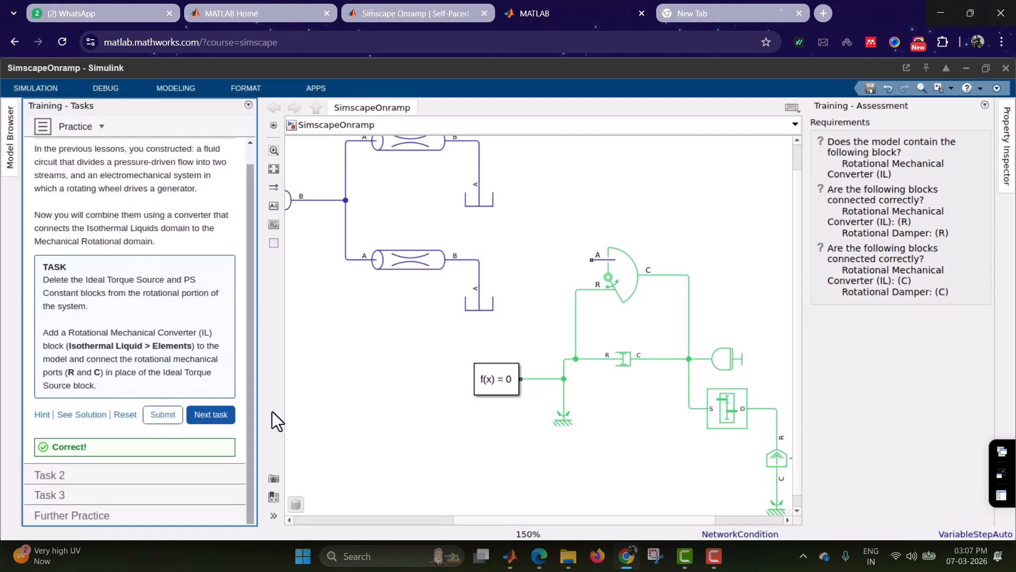
left_click(215, 416)
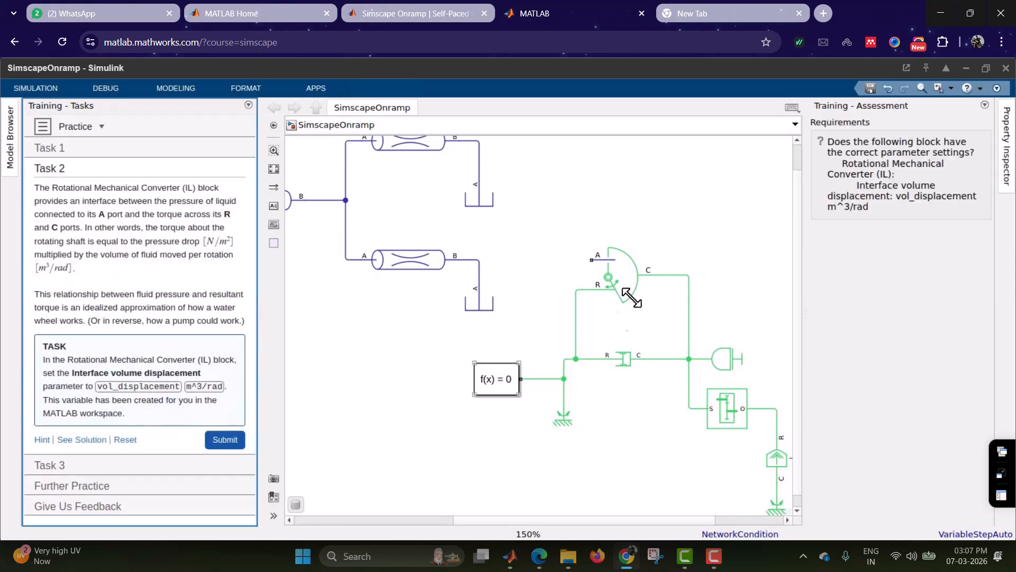
Step: Open the Rotational Mechanical Converter (IL) block parameters and copy the variable name vol_displacement from the task text
double_click(629, 271)
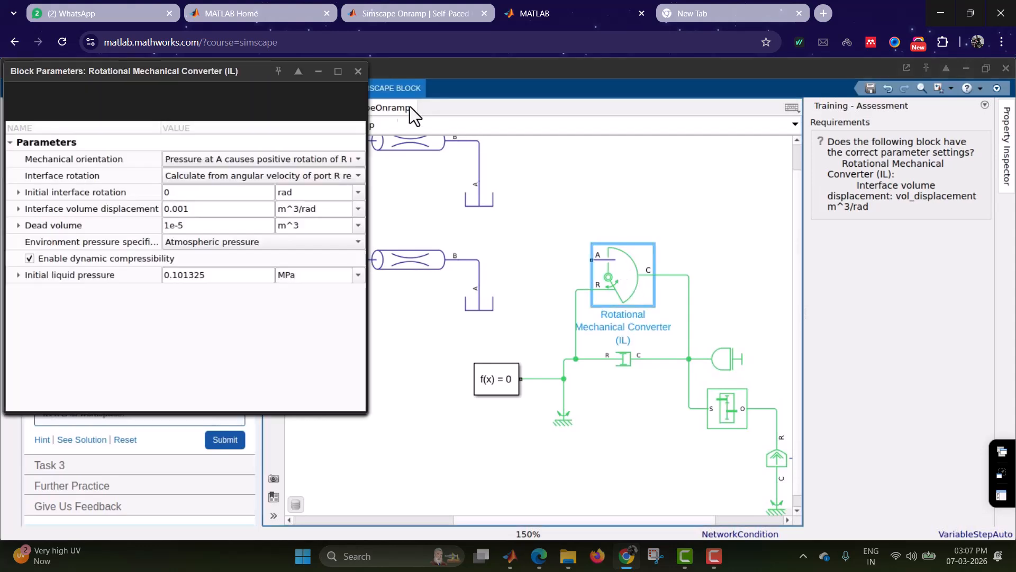
left_click_drag(209, 71, 589, 101)
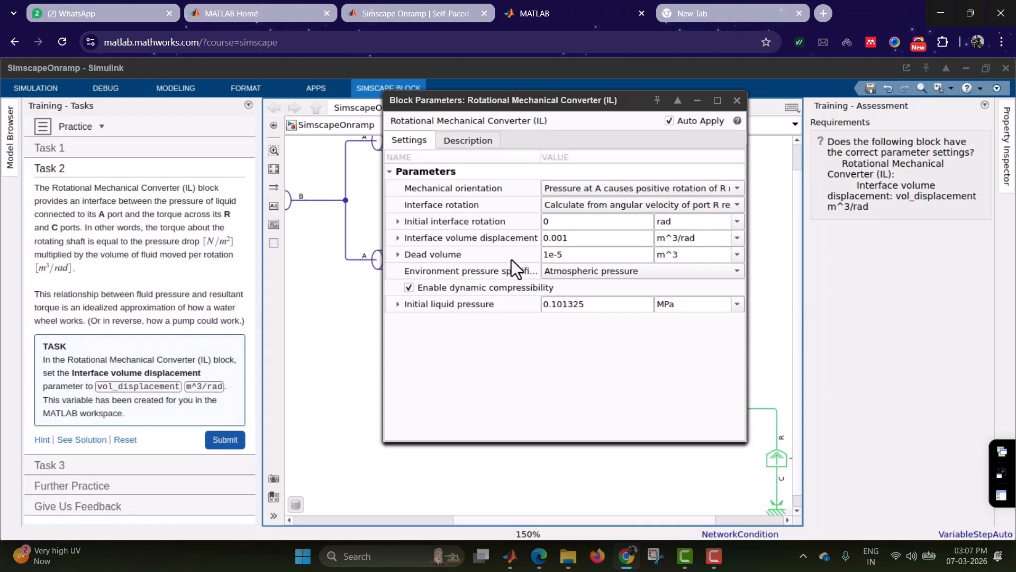
left_click(559, 224)
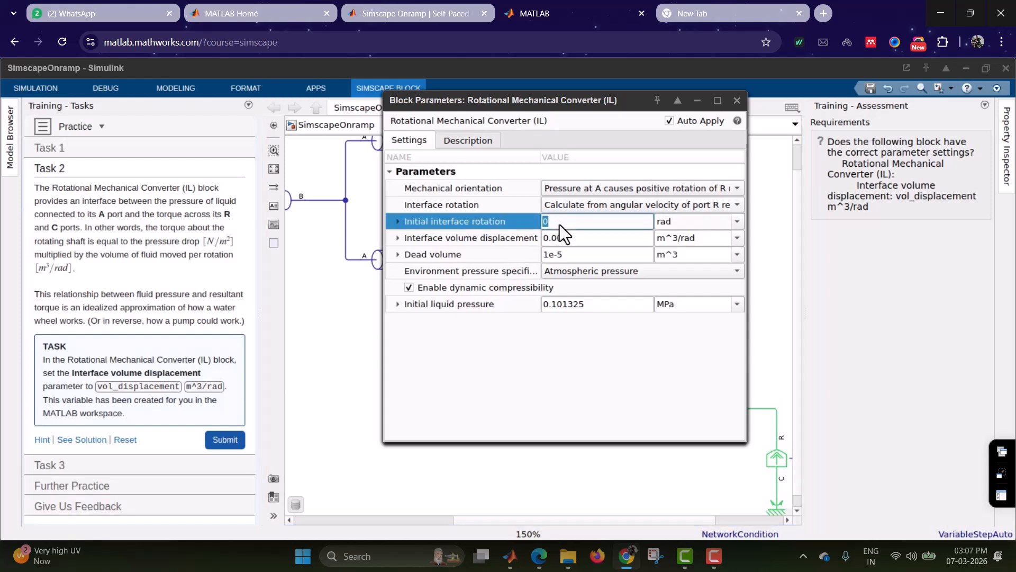
left_click_drag(97, 387, 178, 386)
key("ctrl+c")
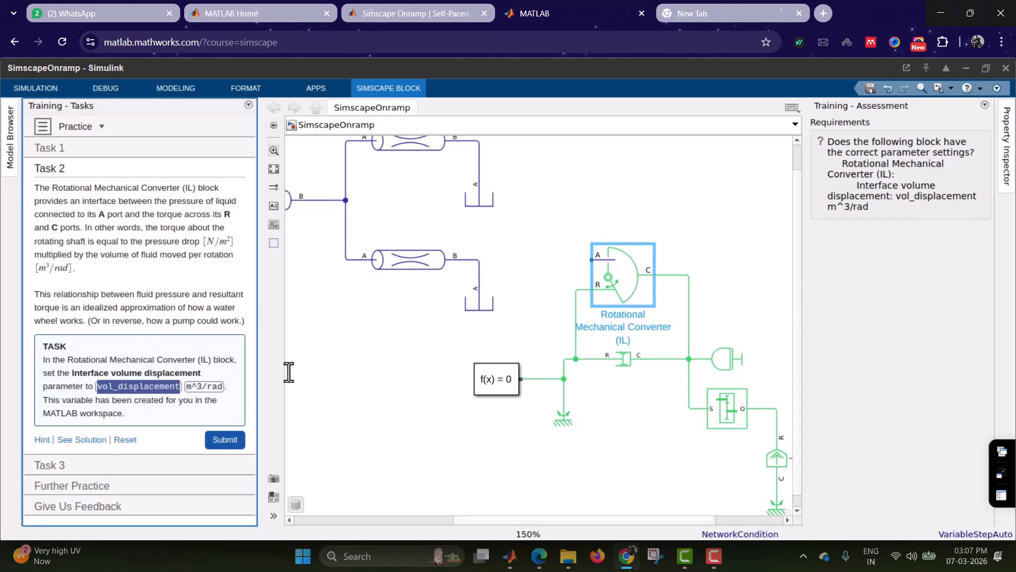
Step: Bring the Rotational Mechanical Converter (IL) parameters dialog back in front of the model
double_click(625, 272)
key("Escape")
left_click(623, 281)
double_click(623, 281)
key("Escape")
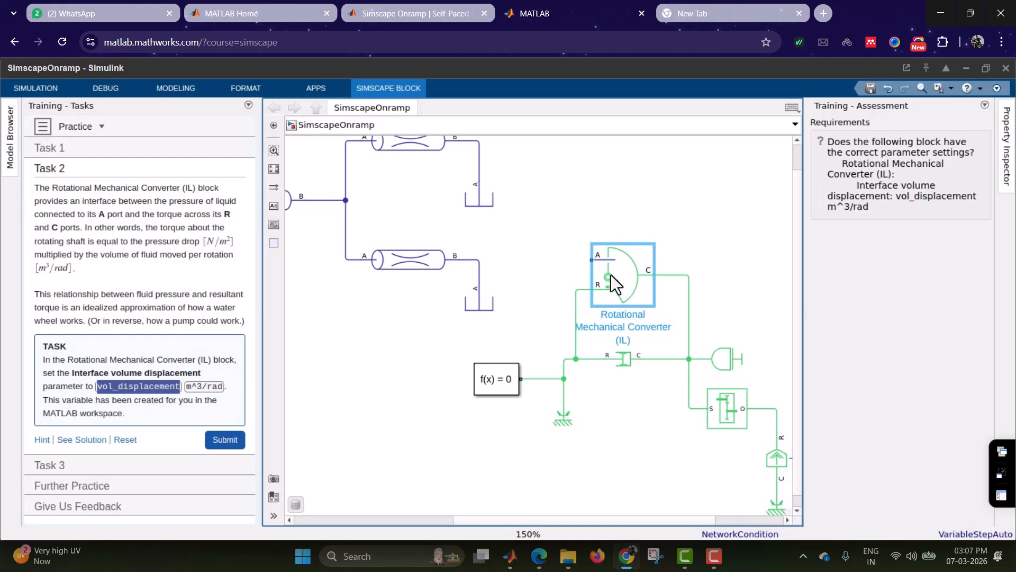
left_click(1001, 449)
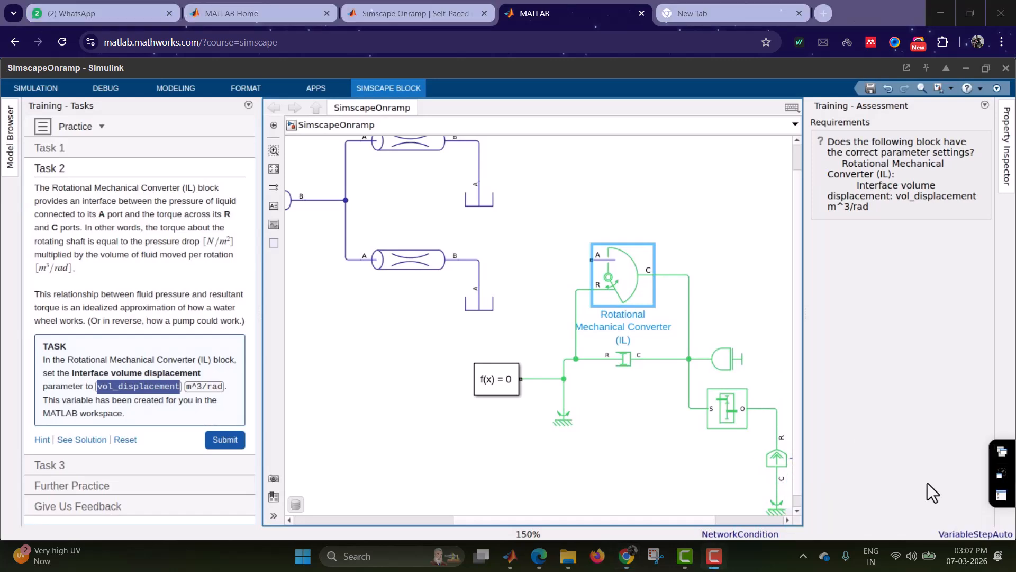
left_click(990, 450)
left_click(863, 466)
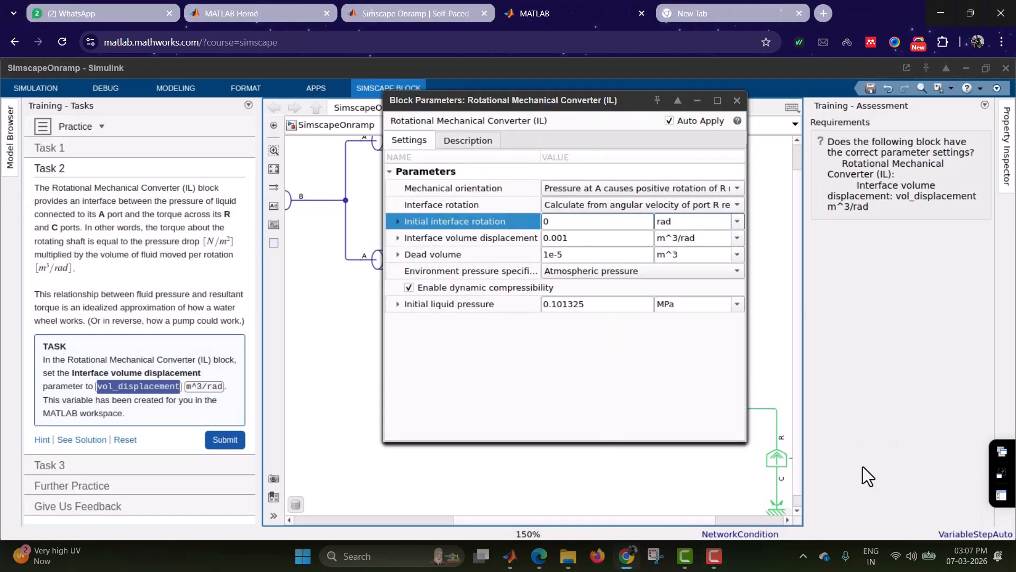
Step: Set the converter's Initial interface rotation to vol_displacement with the unit m^3/rad
left_click(593, 223)
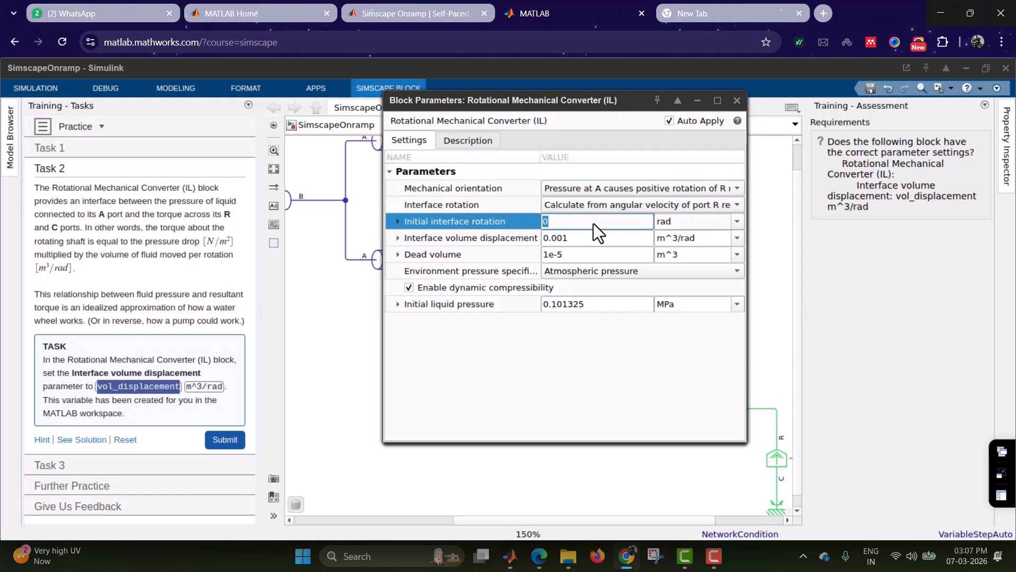
key("ctrl+v")
left_click(594, 369)
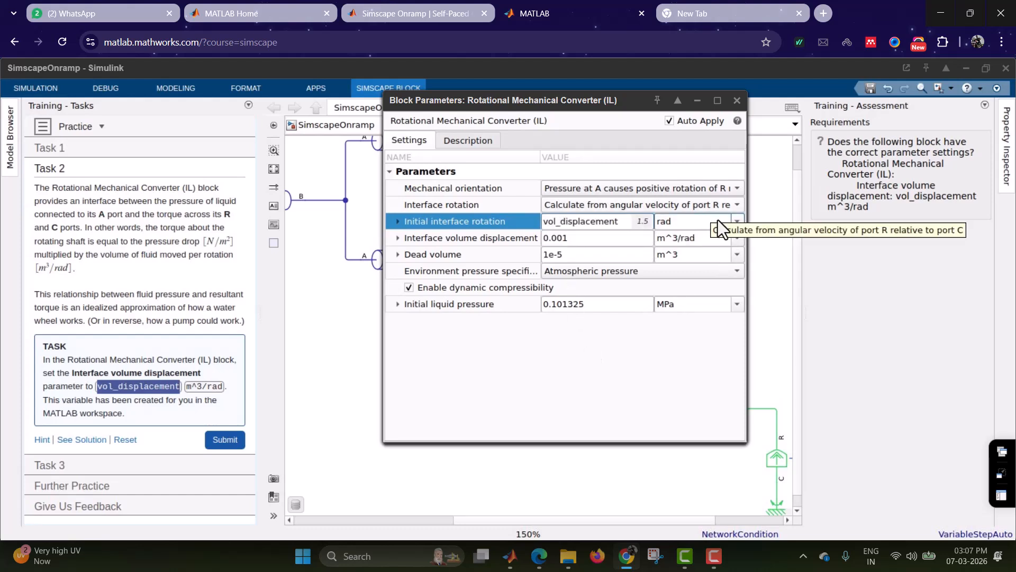
left_click(737, 222)
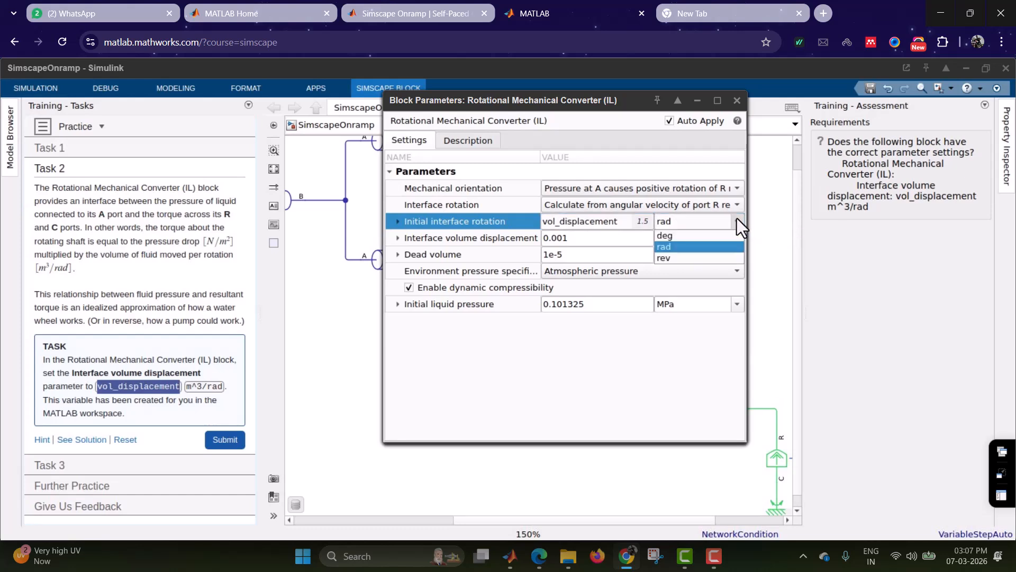
left_click(682, 222)
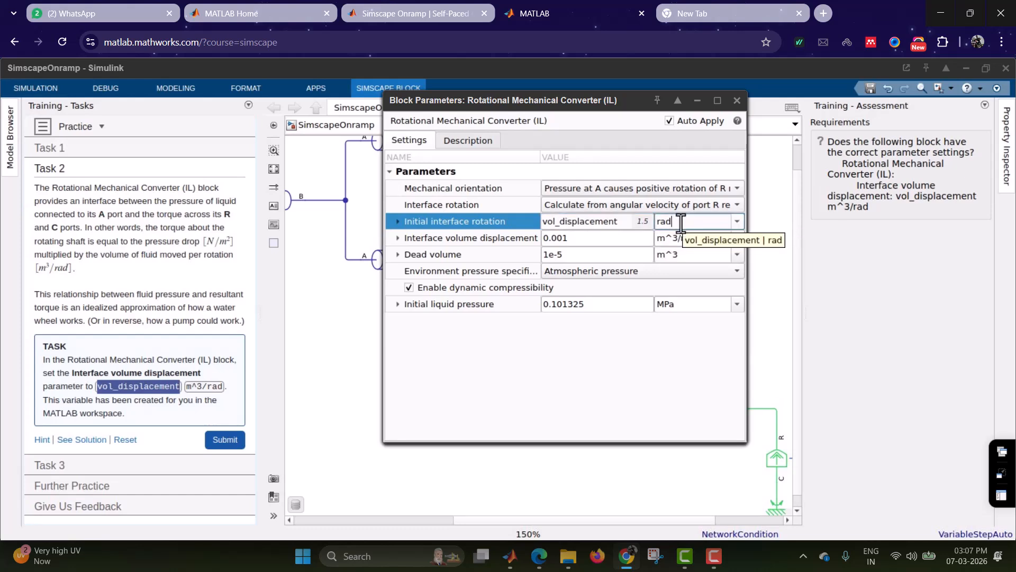
key("Home")
type("m")
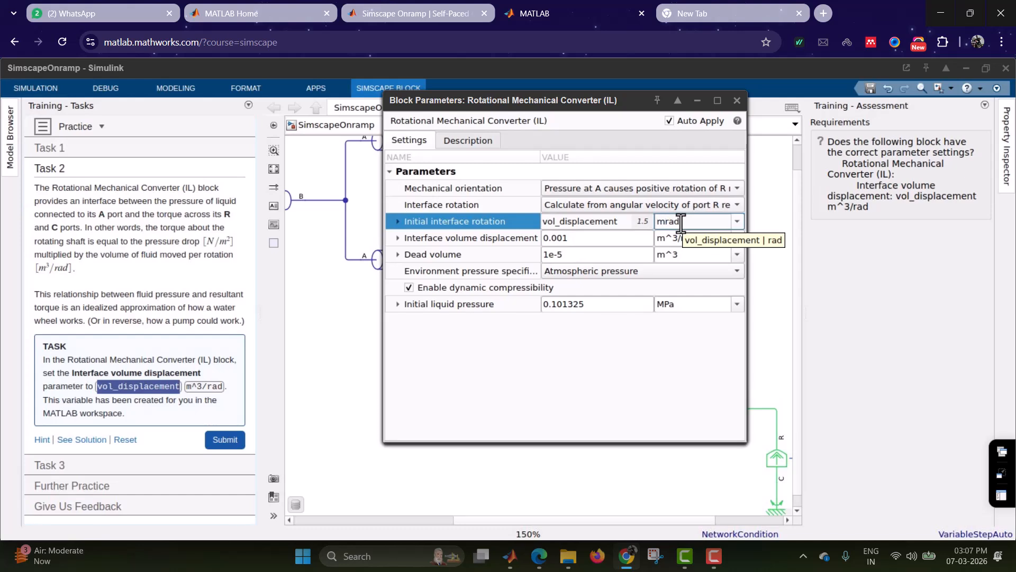
type("^3/")
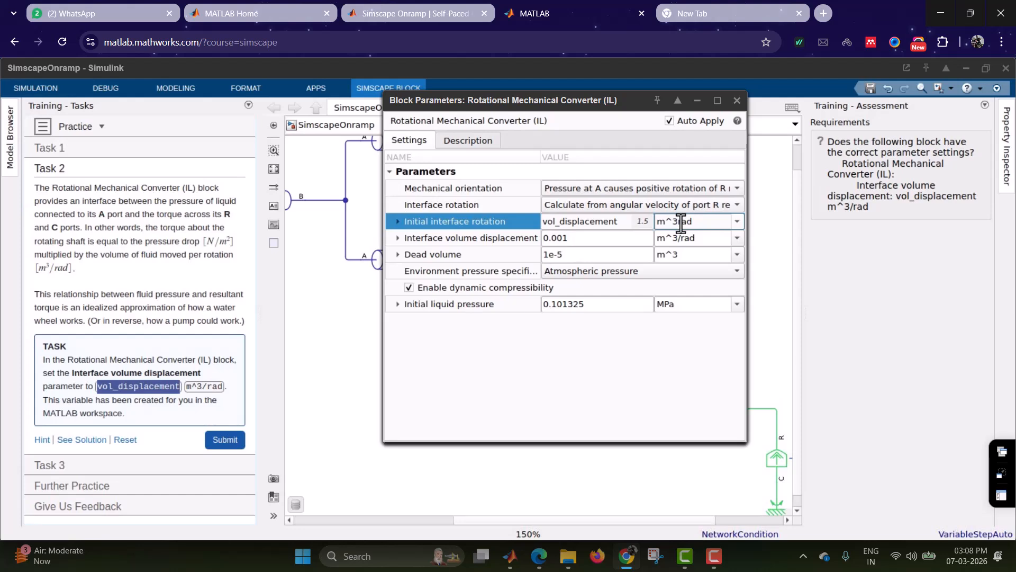
key("Return")
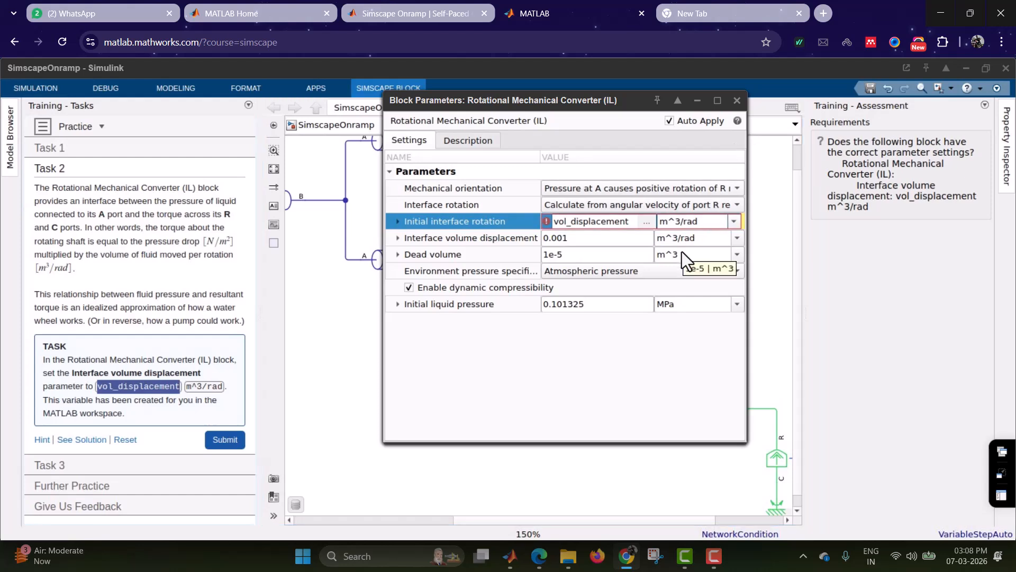
Step: Copy vol_displacement from the Initial interface rotation parameter and clear that value
left_click(576, 239)
left_click(608, 217)
key("ctrl+c")
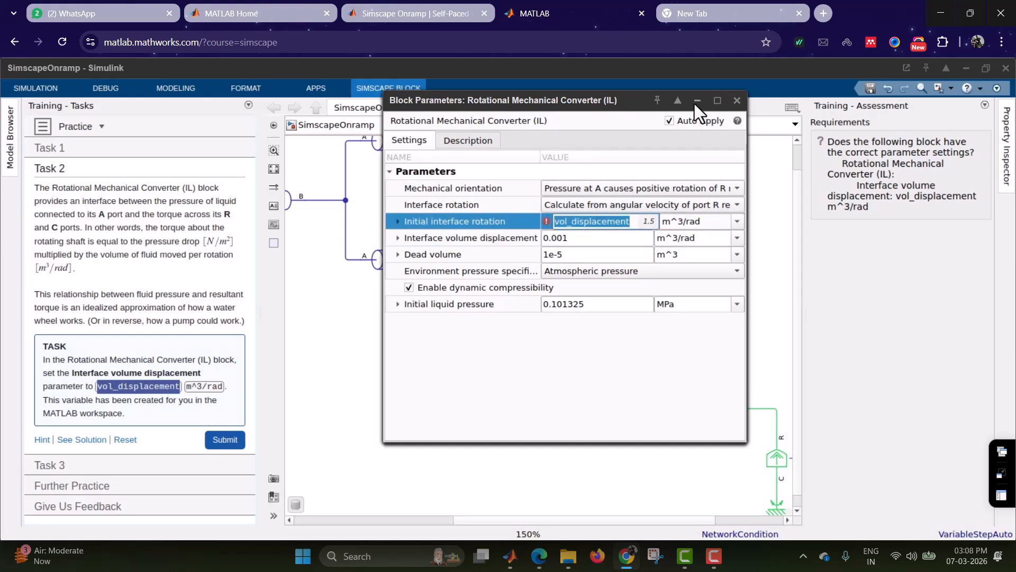
left_click(696, 101)
left_click(1001, 451)
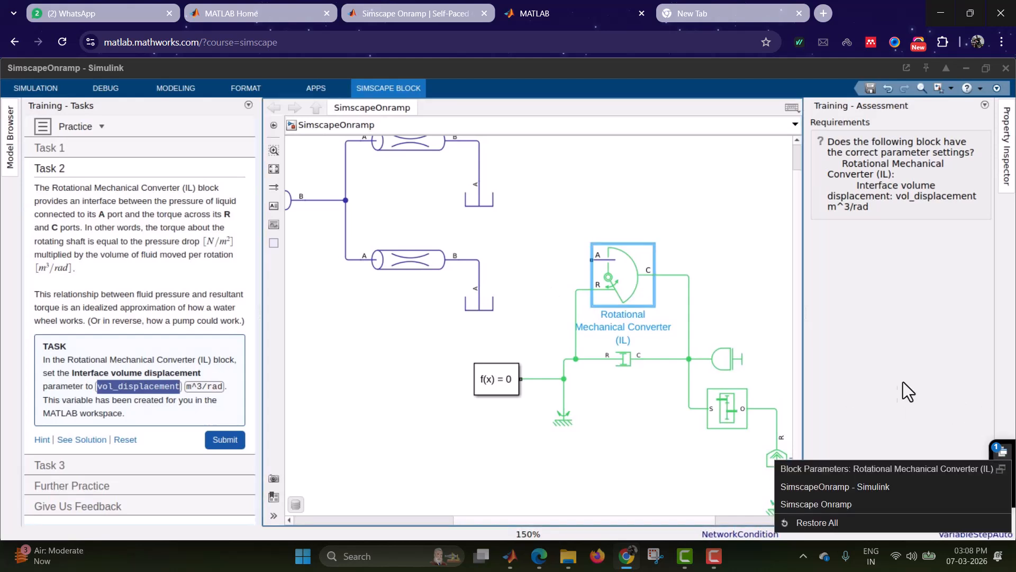
left_click(921, 469)
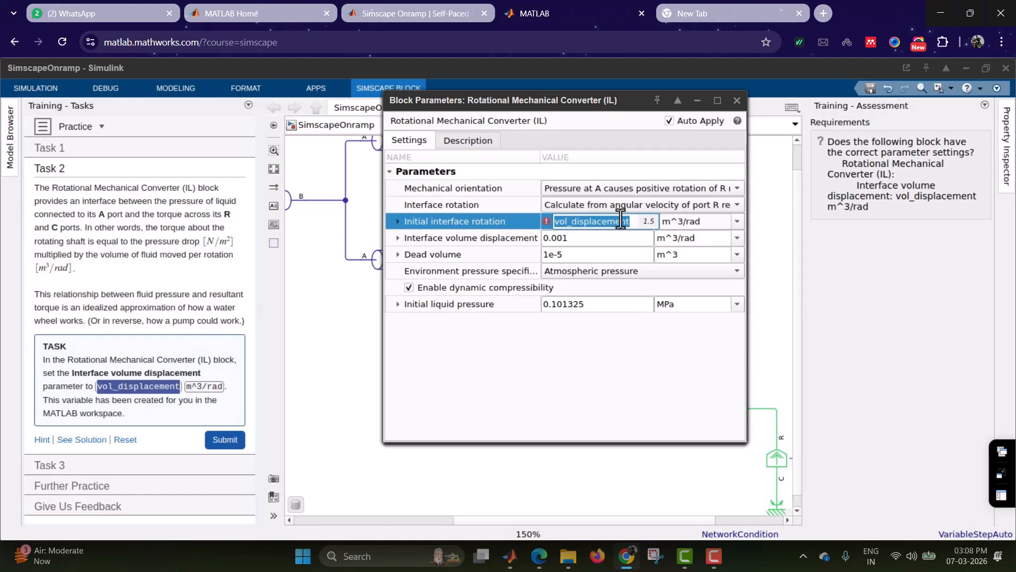
key("BackSpace")
Step: Set the converter's Interface volume displacement to vol_displacement
left_click(599, 241)
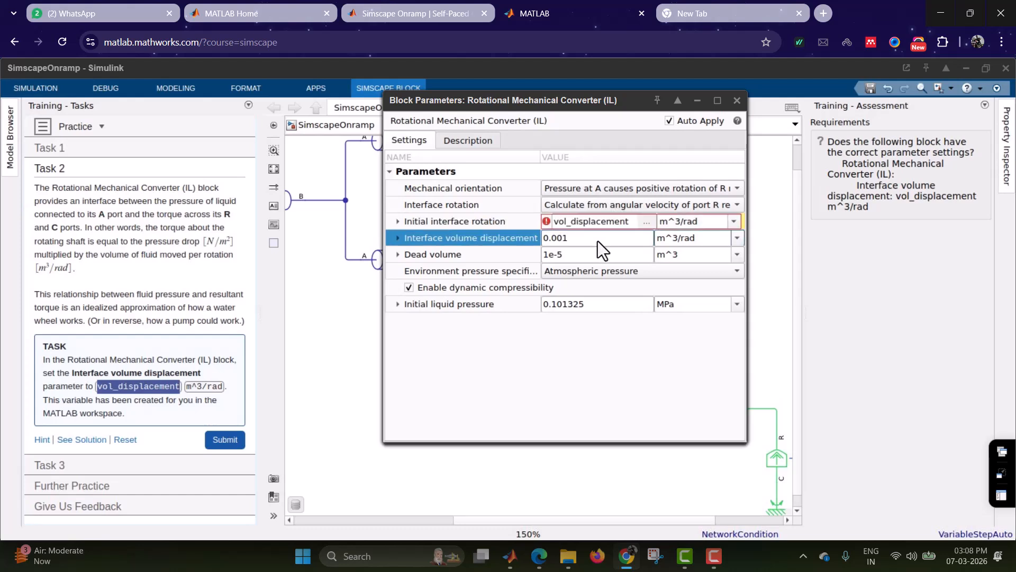
double_click(575, 240)
key("BackSpace")
key("BackSpace")
key("BackSpace")
key("ctrl+v")
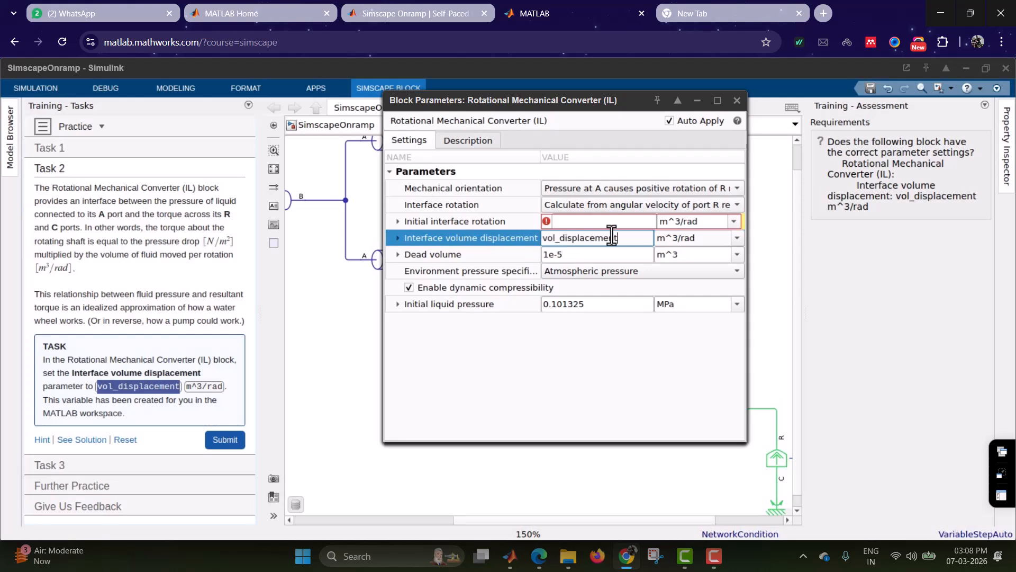
Step: Set the converter's Initial interface rotation to 0 rad
left_click(735, 223)
left_click(669, 252)
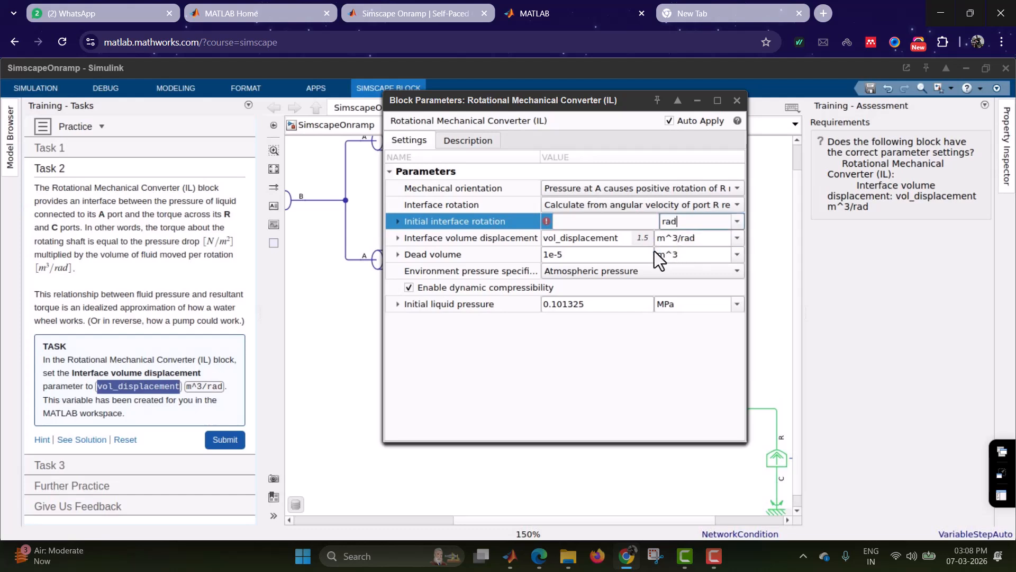
left_click(594, 219)
type("0")
key("Tab")
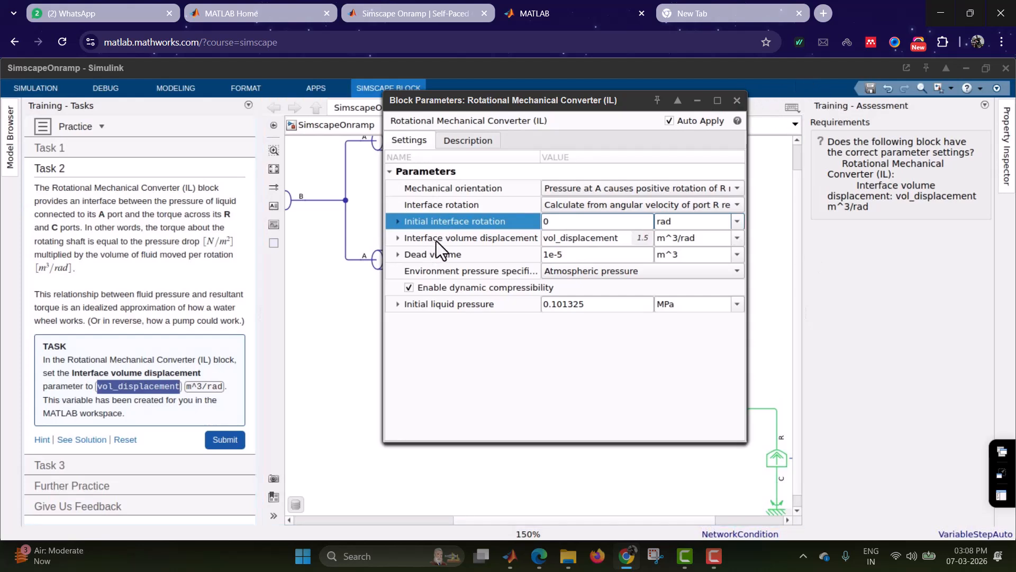
Step: Close the block parameters, submit Task 2 and continue to Task 3
left_click(737, 100)
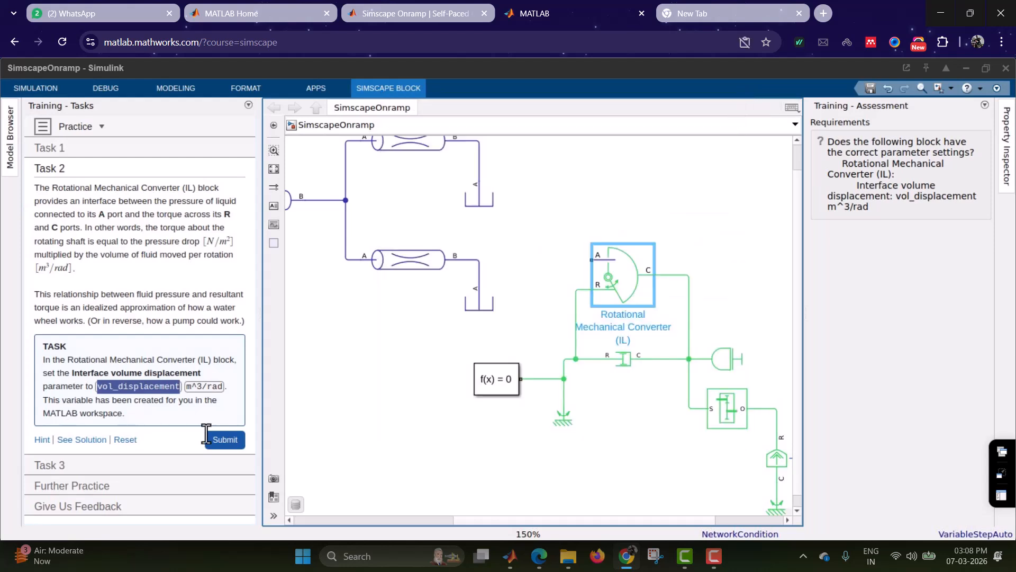
left_click(225, 440)
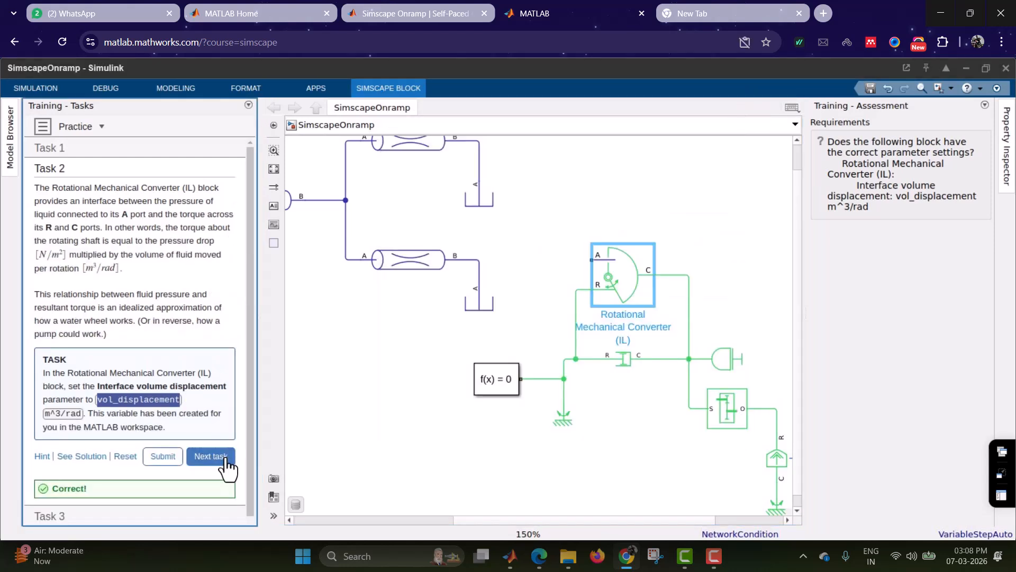
left_click(220, 458)
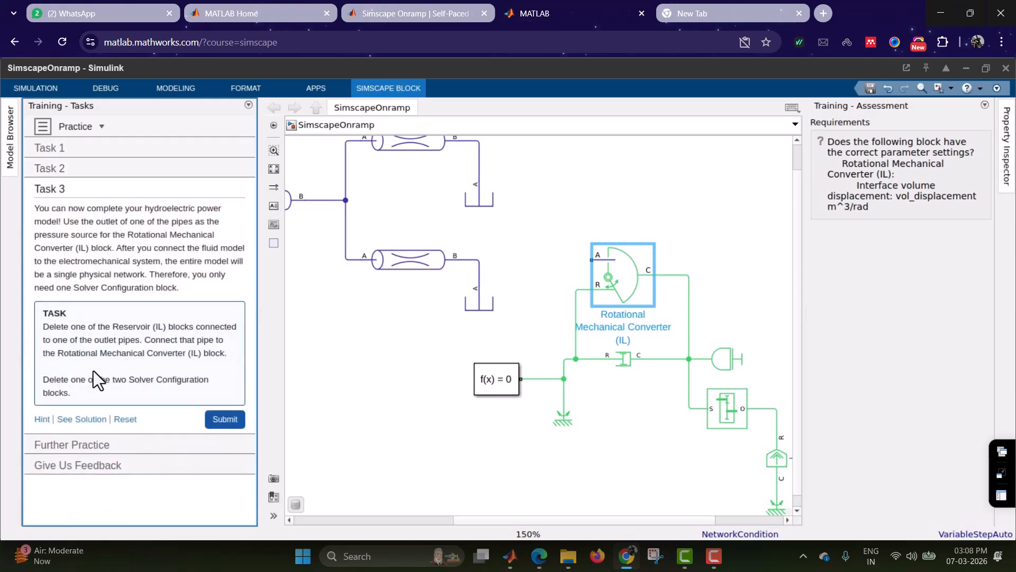
Step: Show the Task 3 solution and compare its layout with the complete hydroelectric model
left_click(93, 423)
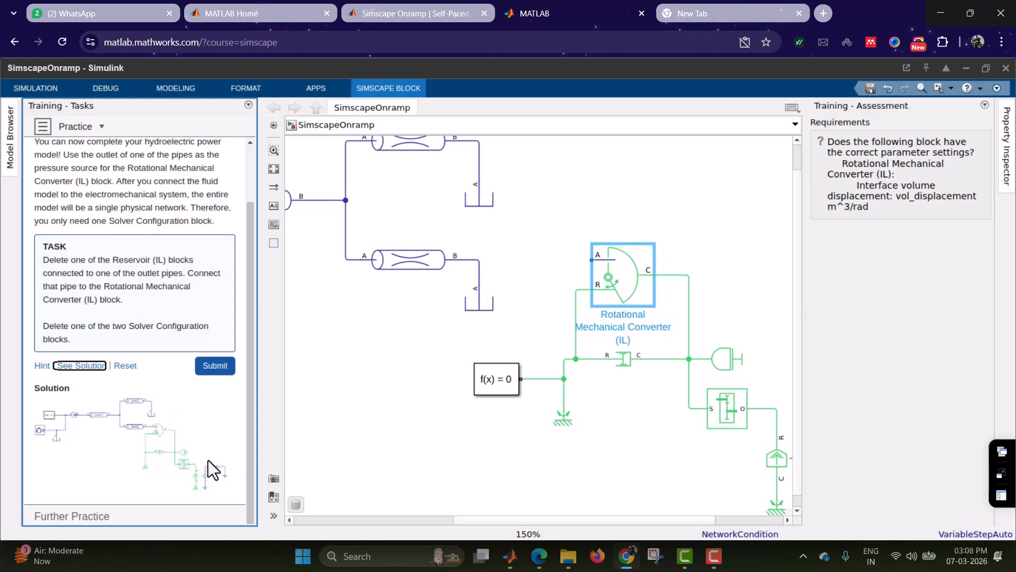
left_click(273, 170)
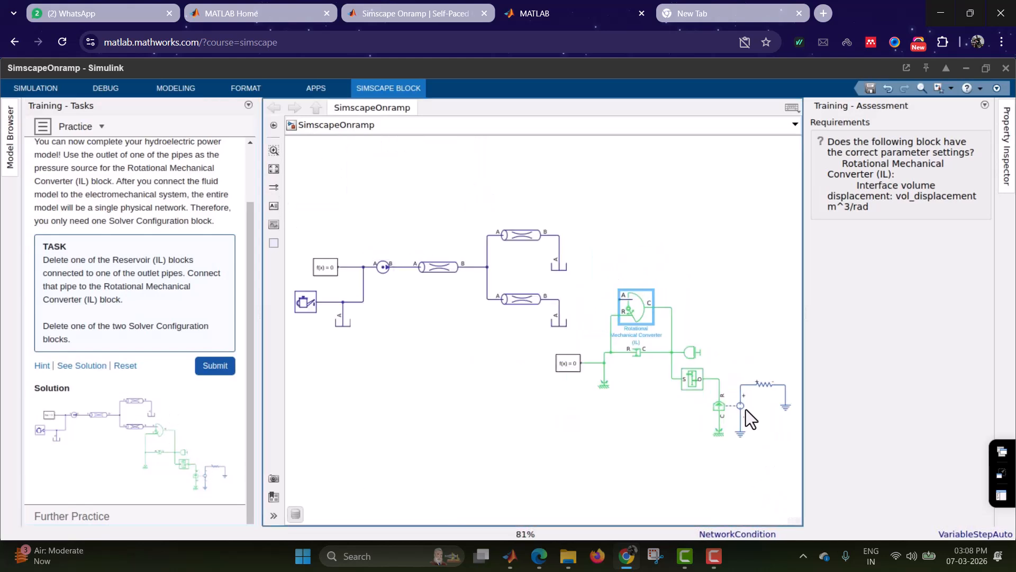
scroll(761, 430, "up", 2)
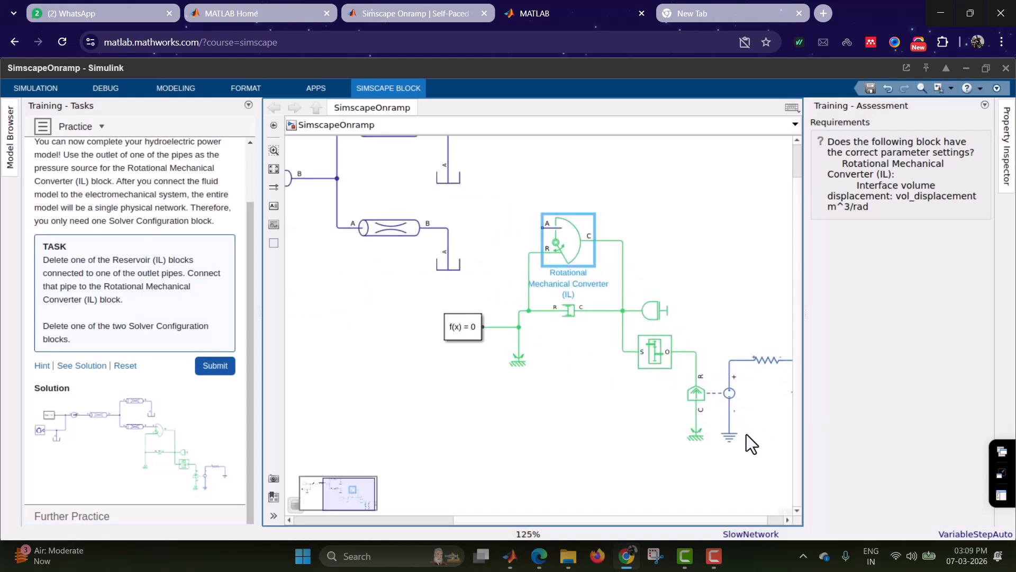
Step: Delete the Reservoir (IL) block on the lower outlet pipe and connect that pipe to port A of the Rotational Mechanical Converter (IL)
left_click(700, 434)
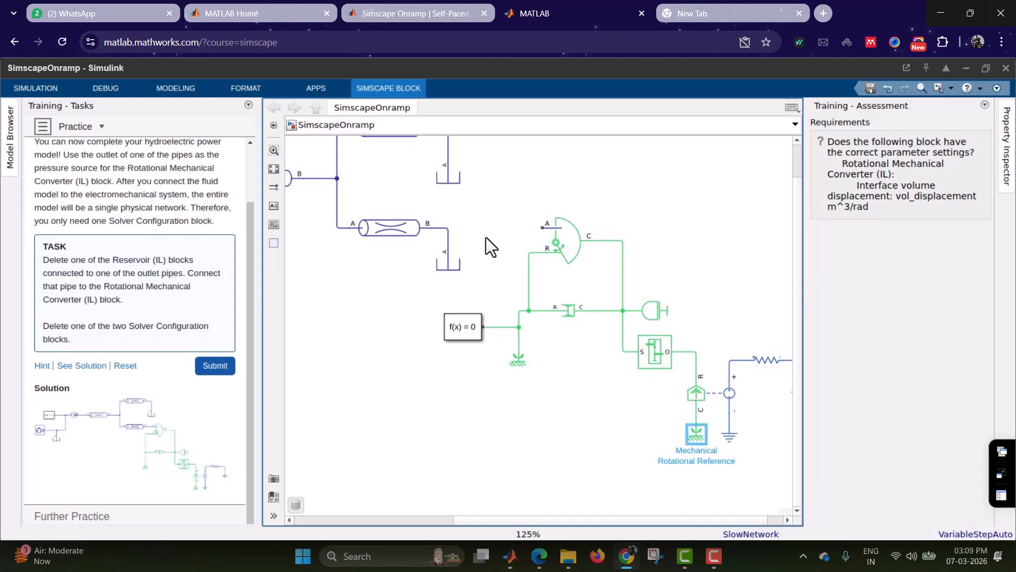
left_click(272, 170)
scroll(513, 345, "up", 2)
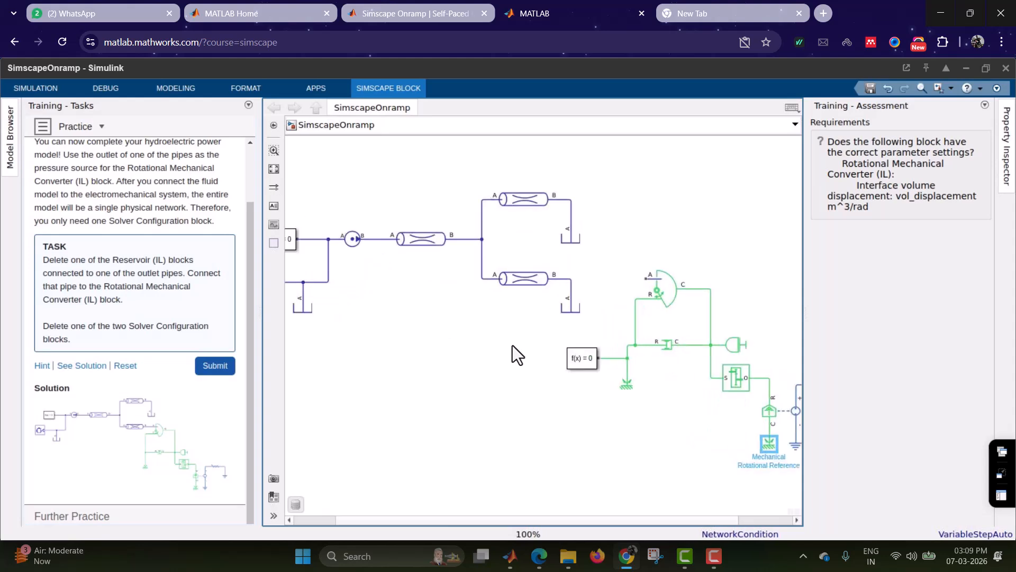
scroll(513, 345, "up", 2)
left_click(595, 303)
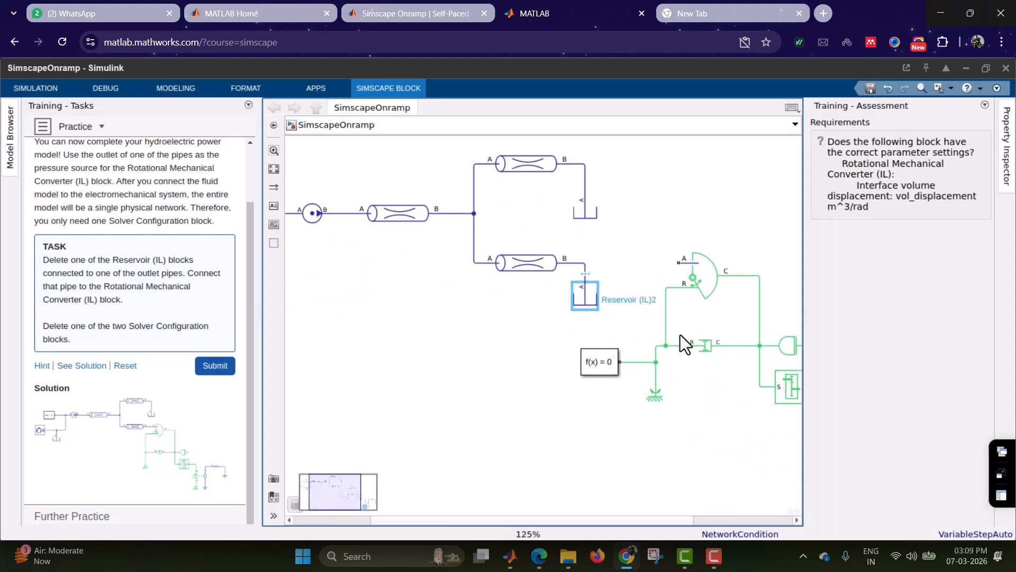
key("Delete")
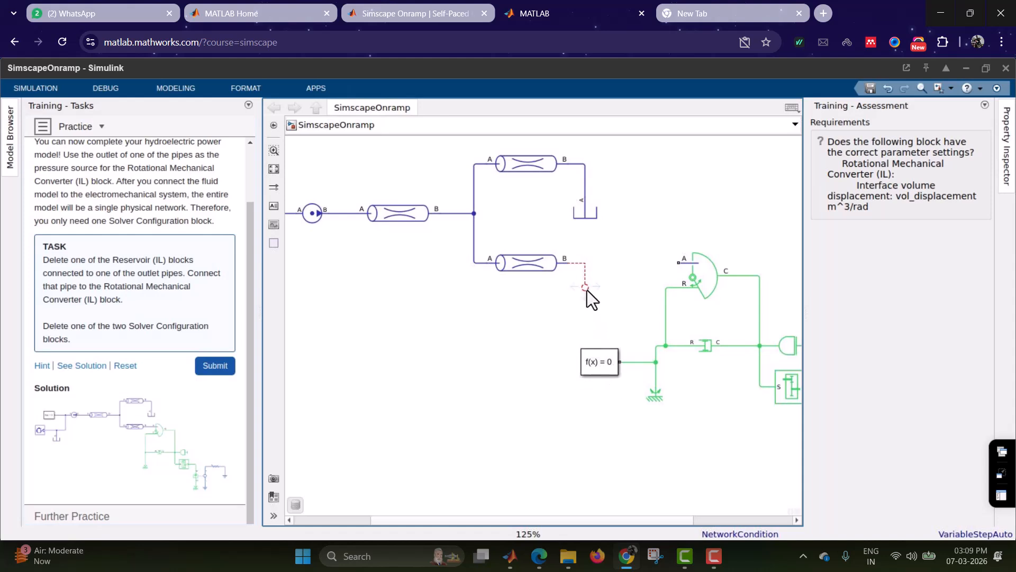
left_click_drag(587, 288, 684, 264)
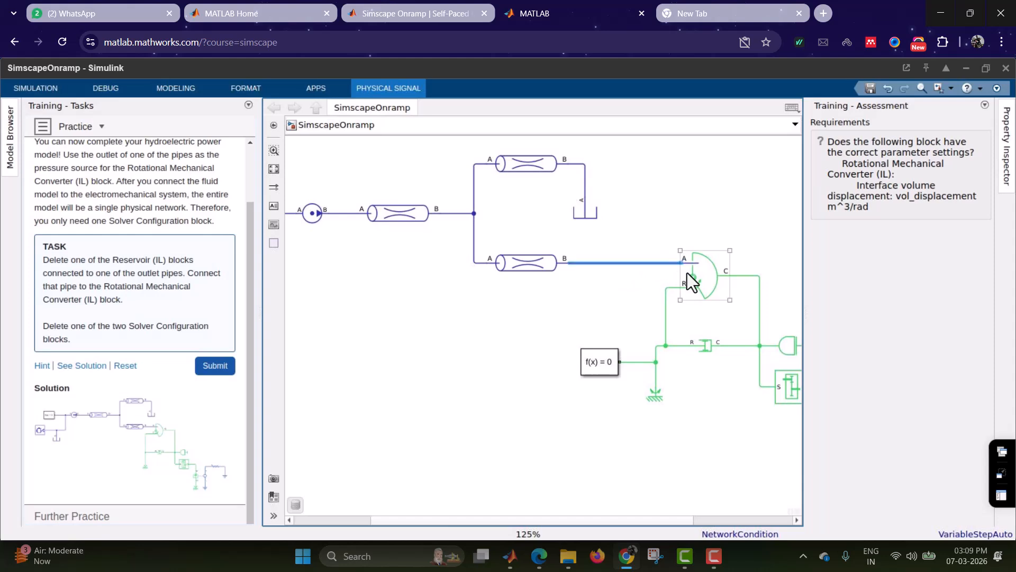
left_click(708, 277)
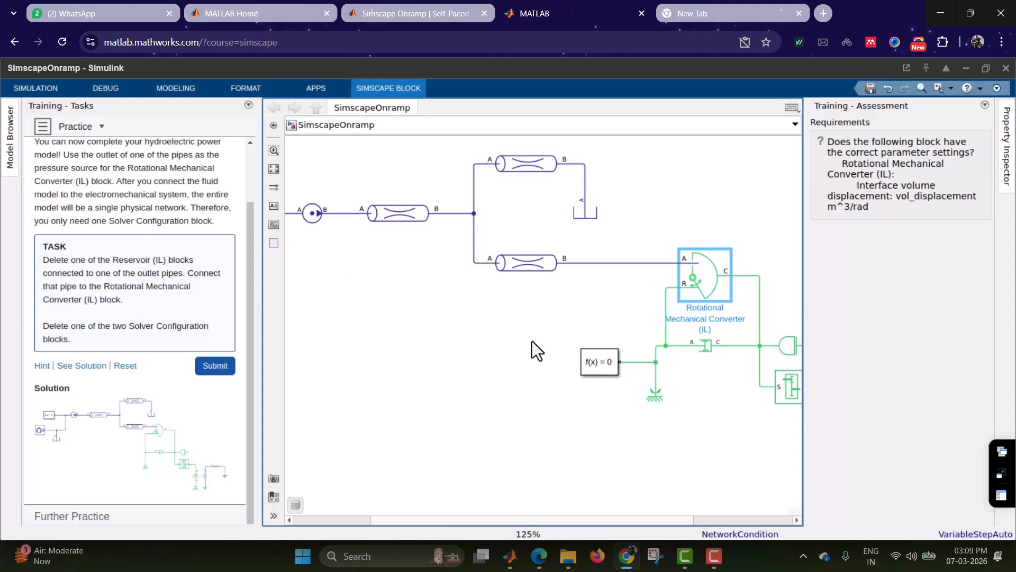
Step: Delete the Solver Configuration block attached to the rotational mechanical network, along with its leftover connection line
left_click(274, 170)
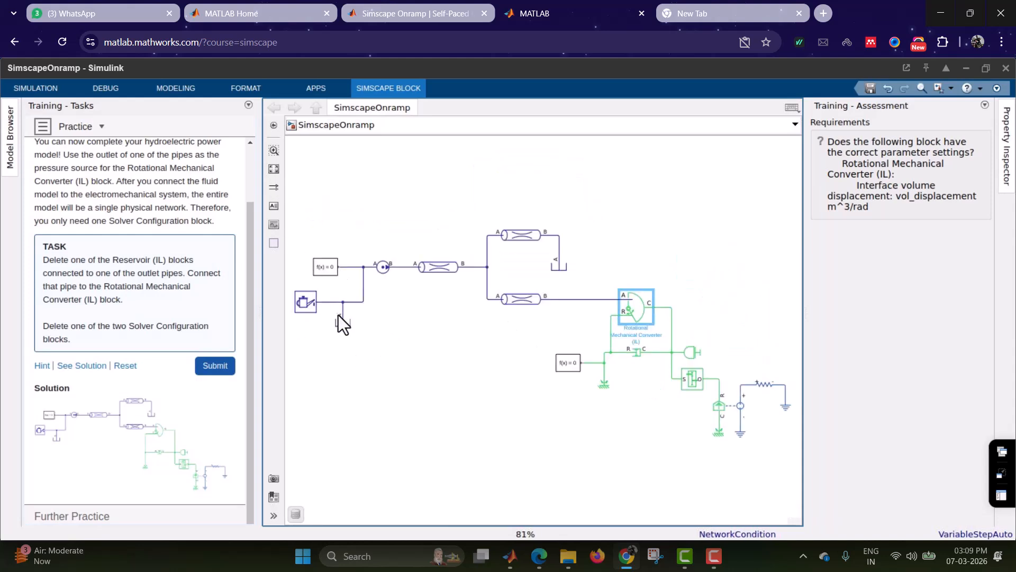
left_click(326, 268)
left_click(573, 368)
key("Delete")
left_click(580, 363)
key("Delete")
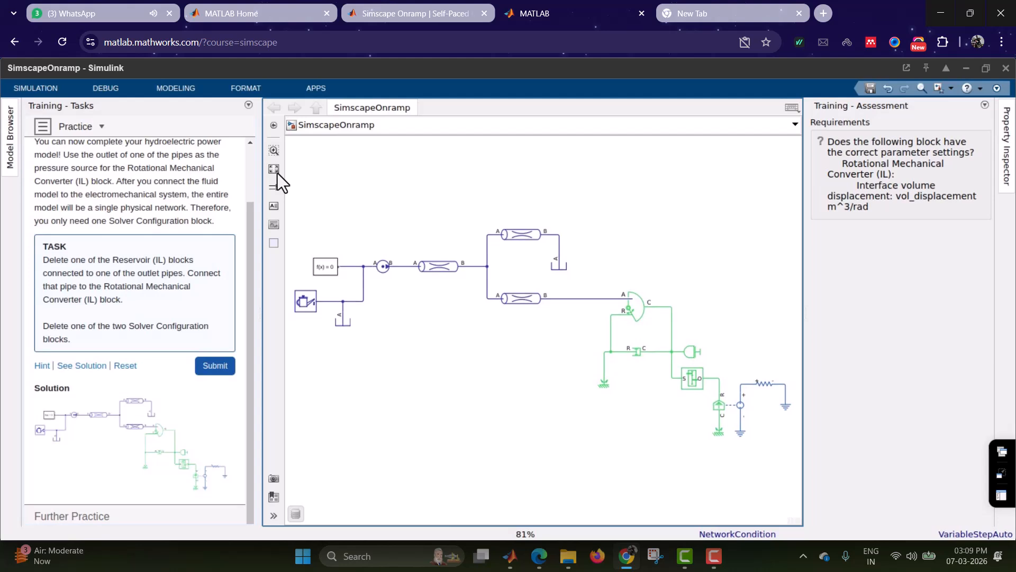
Step: Submit Task 3 and proceed past Further Practice to the next course section
left_click(218, 369)
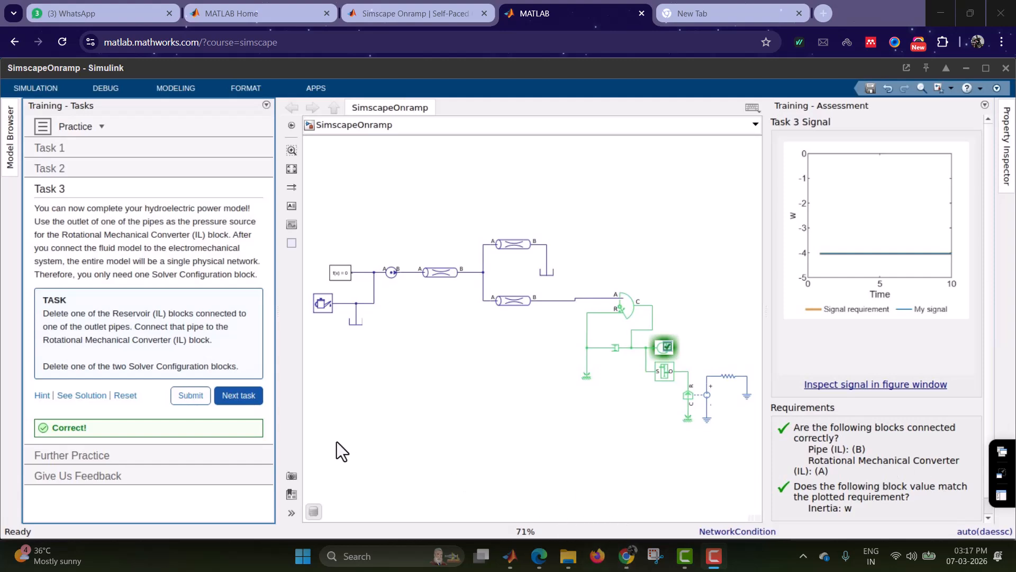
left_click(227, 397)
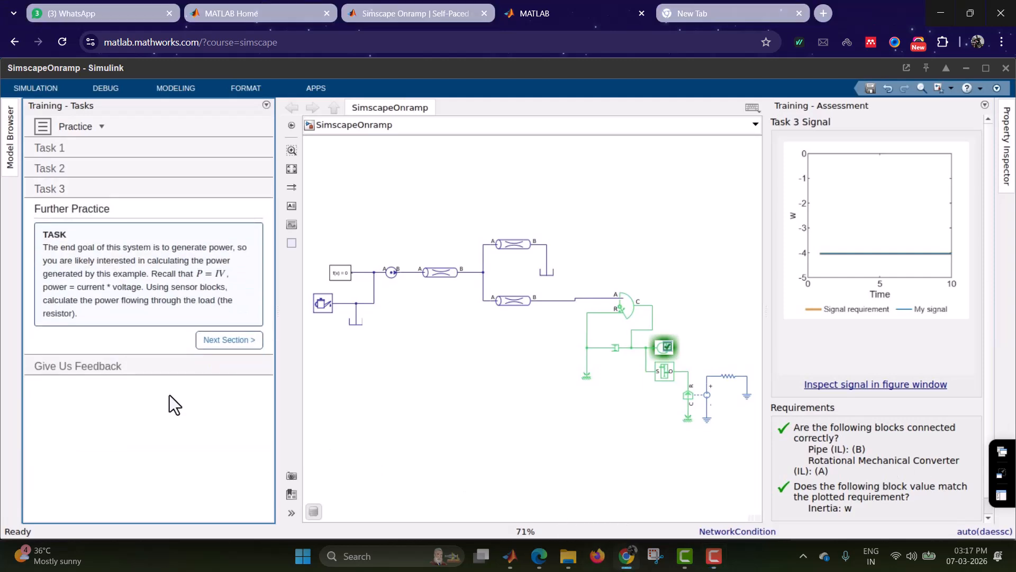
left_click(217, 346)
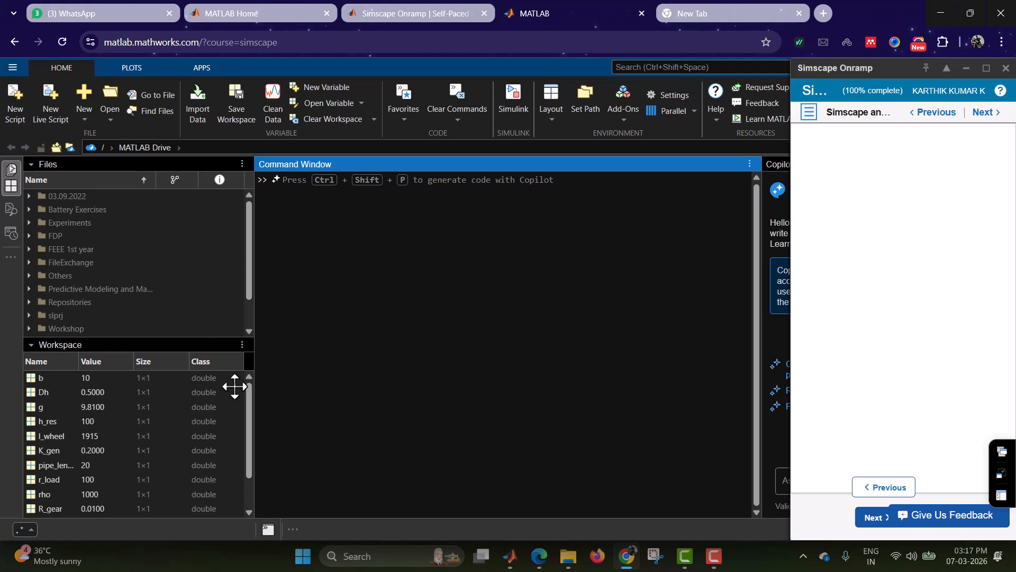
Step: Maximize the Simscape Onramp course window and show the course outline with the Simscape and Simulink lessons
left_click(985, 68)
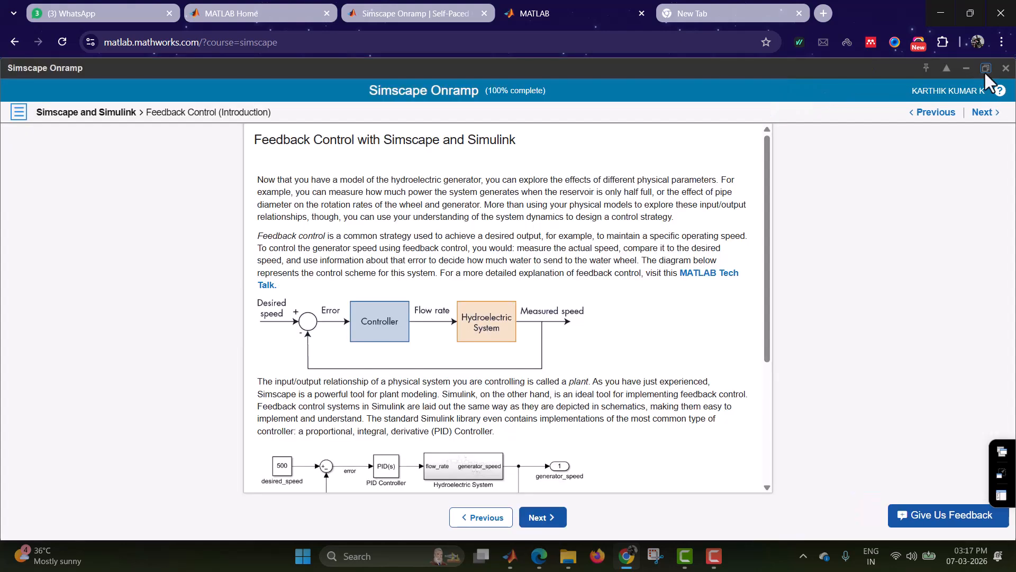
left_click(18, 112)
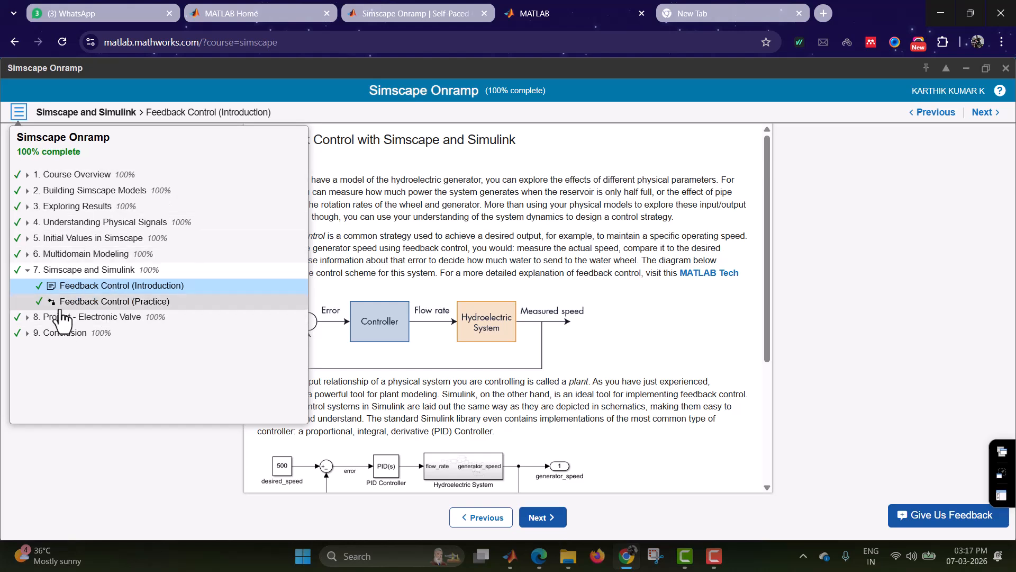